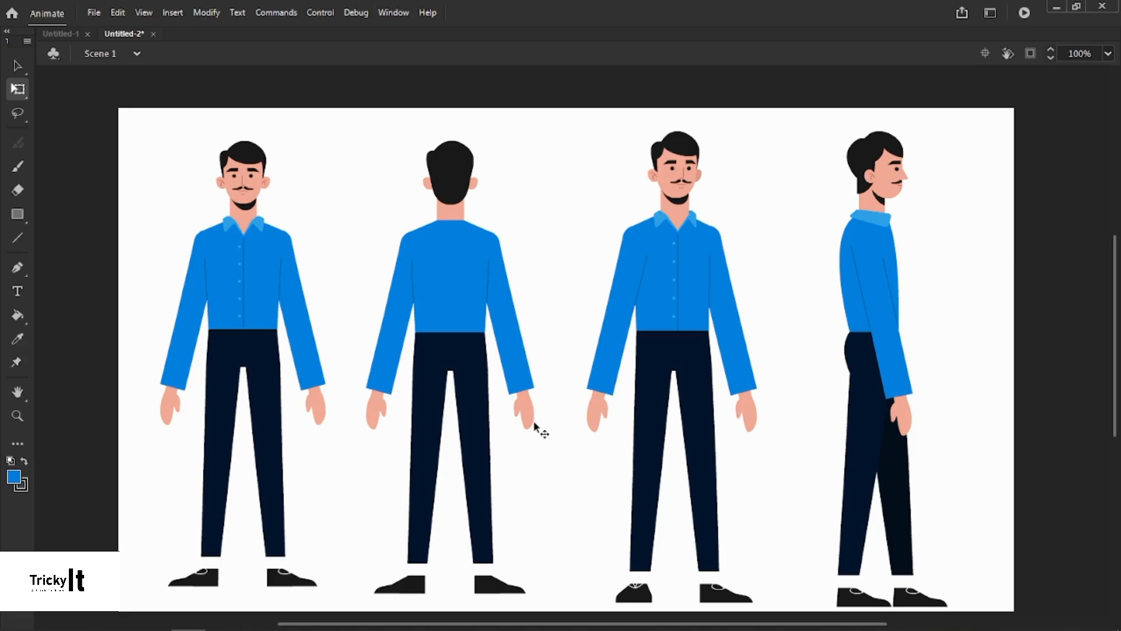
Select the front, back and three-quarter figures in turn, plus the front figure's torso, to examine the character artwork
left_click_drag(135, 130, 356, 611)
left_click(448, 418)
left_click(665, 376)
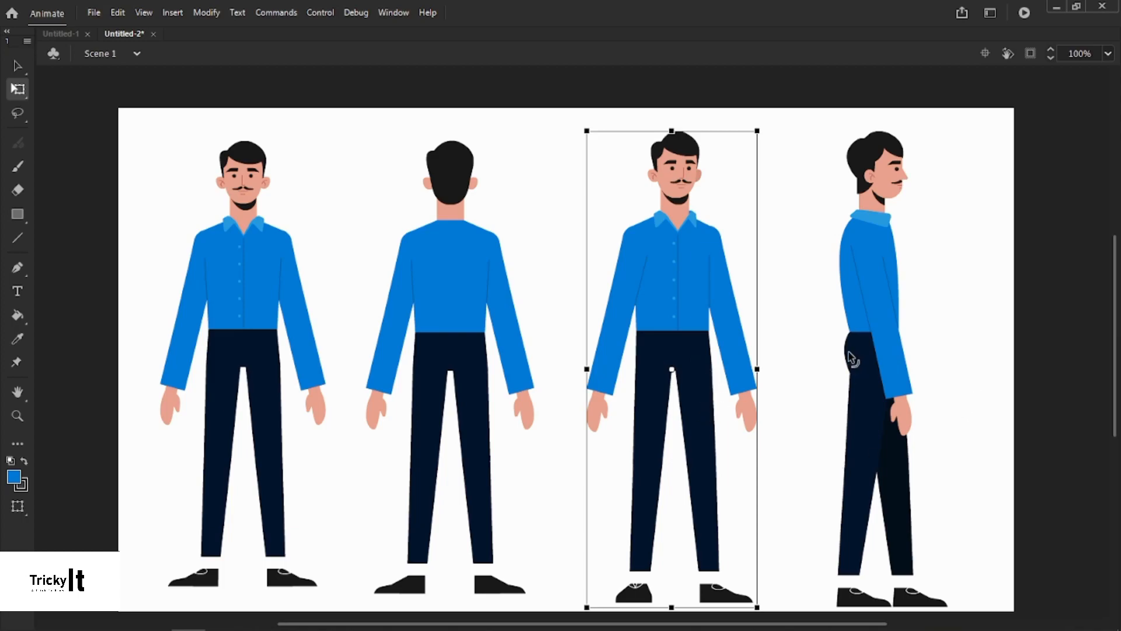
left_click(946, 282)
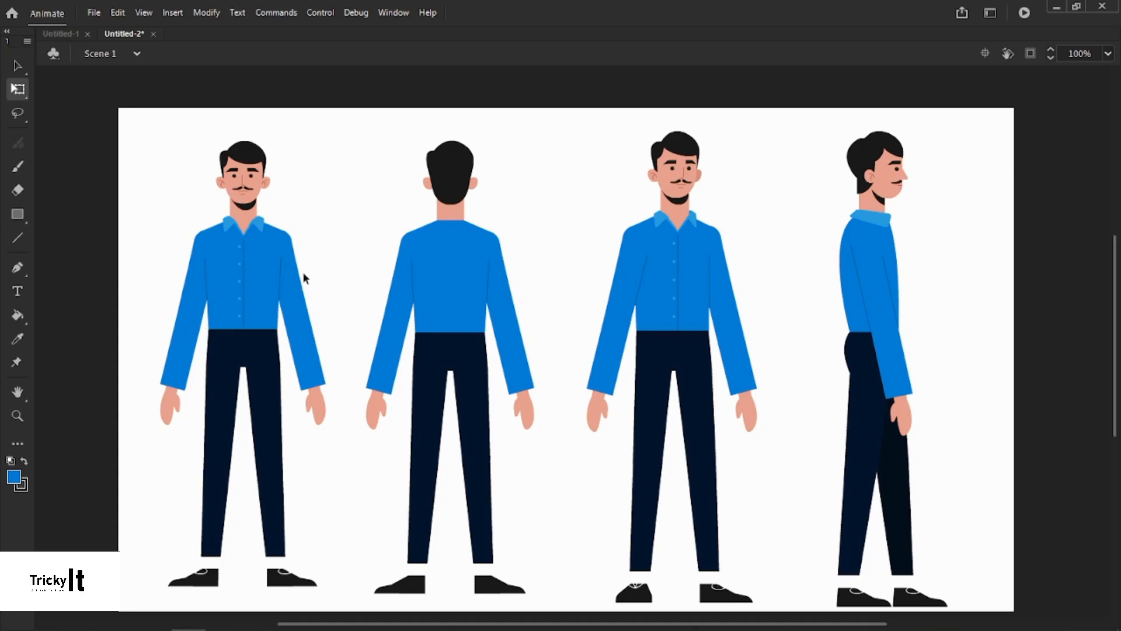
left_click(245, 326)
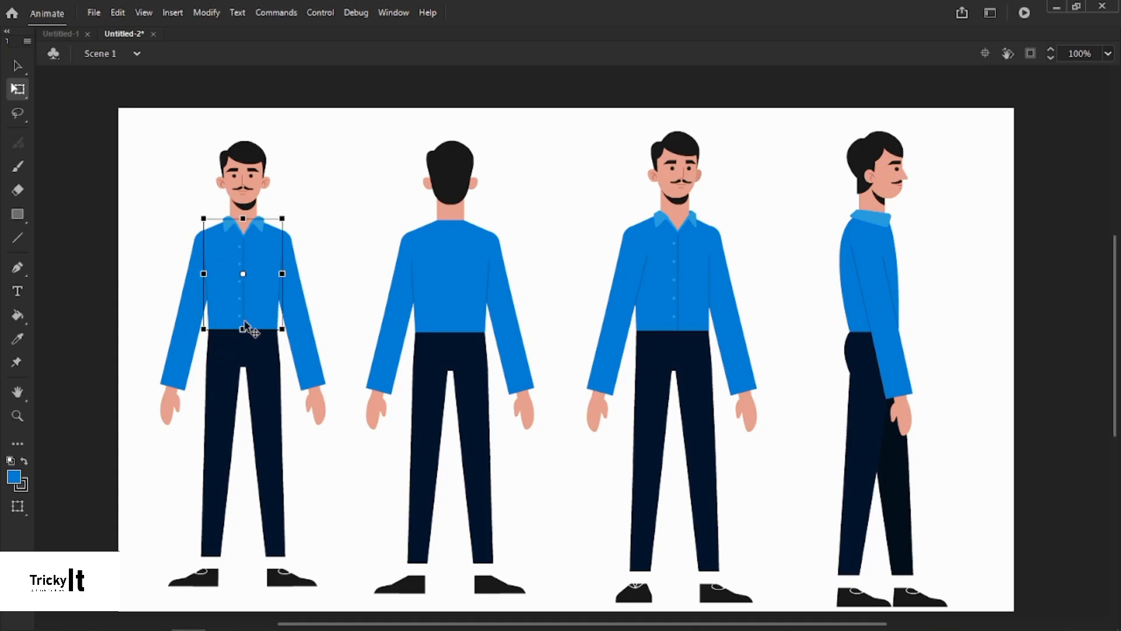
left_click(334, 284)
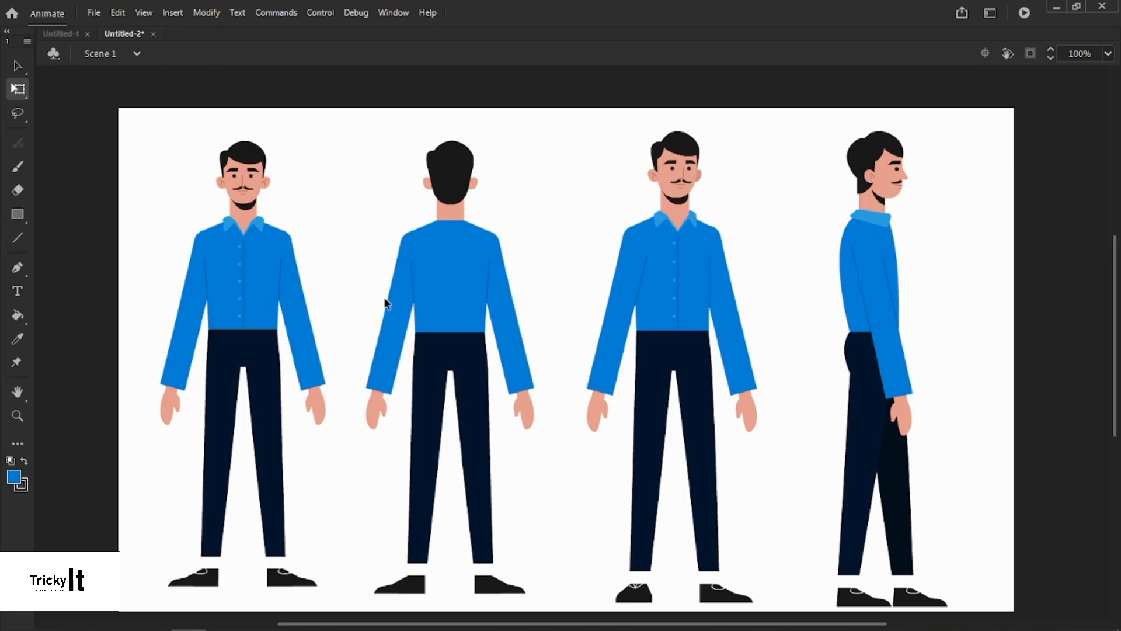
Examine all four character views by selecting the front, back, three-quarter and side figures one after another
left_click_drag(136, 134, 353, 604)
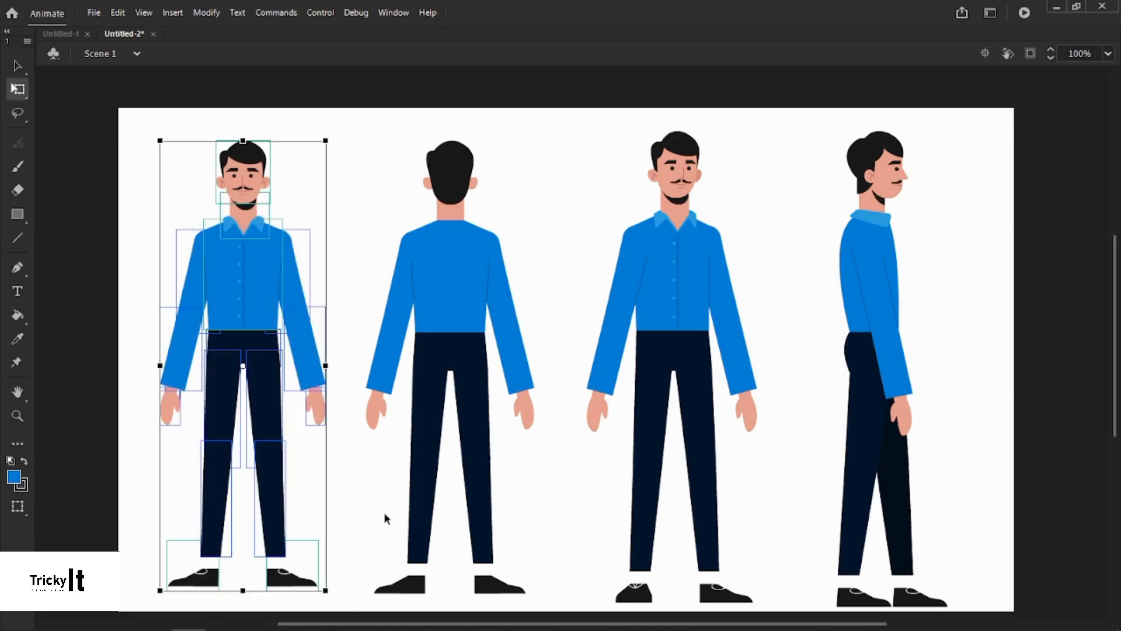
left_click(383, 512)
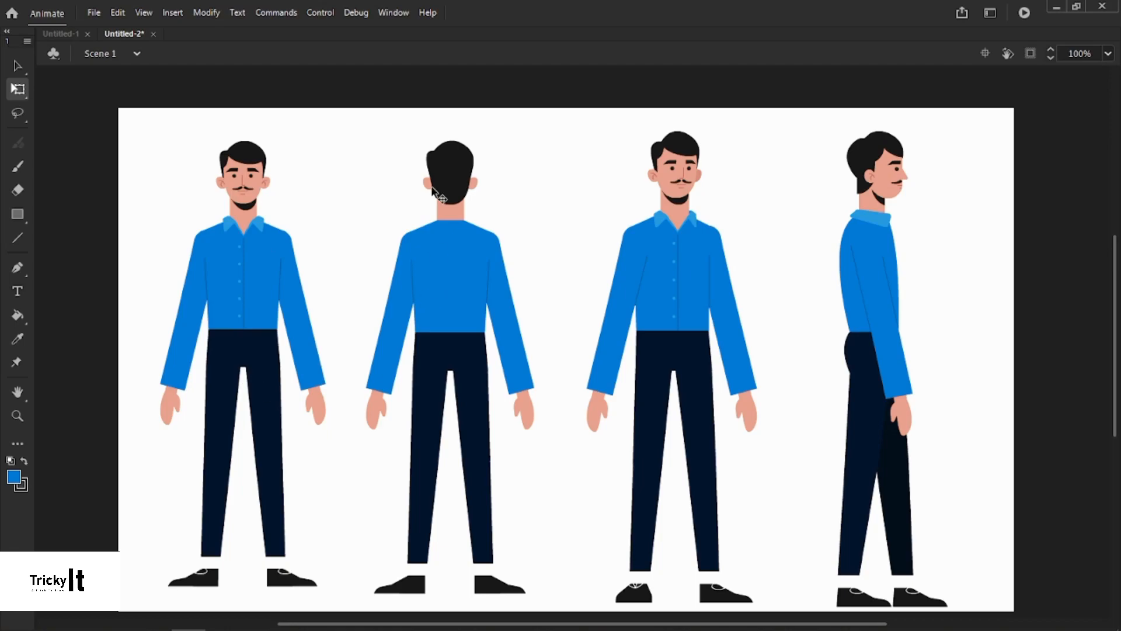
left_click_drag(402, 185, 465, 328)
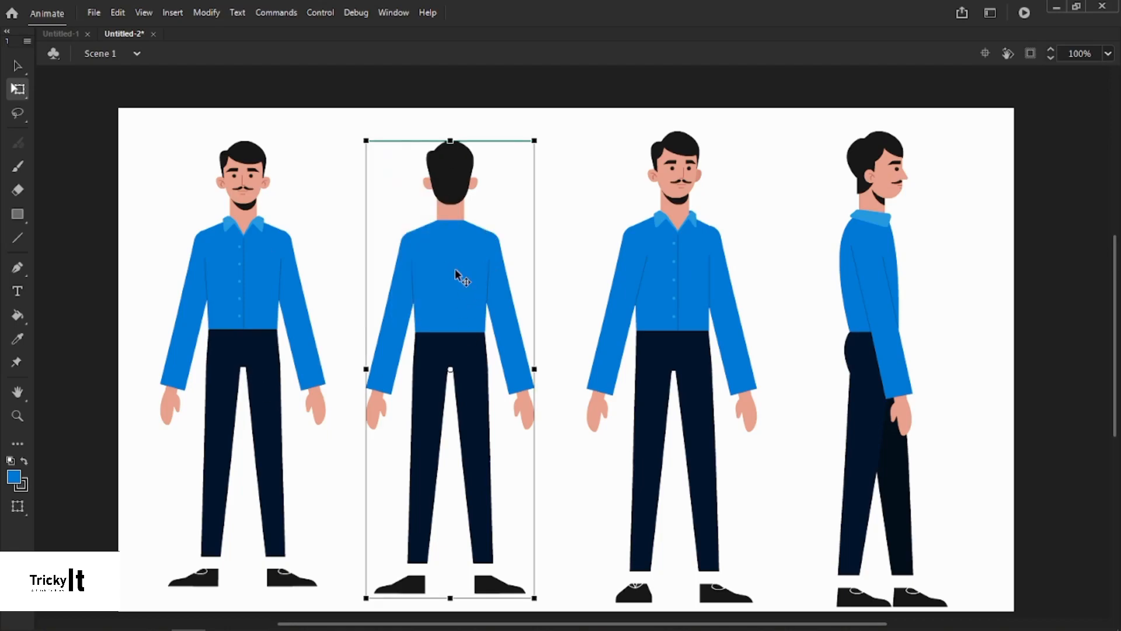
left_click(550, 257)
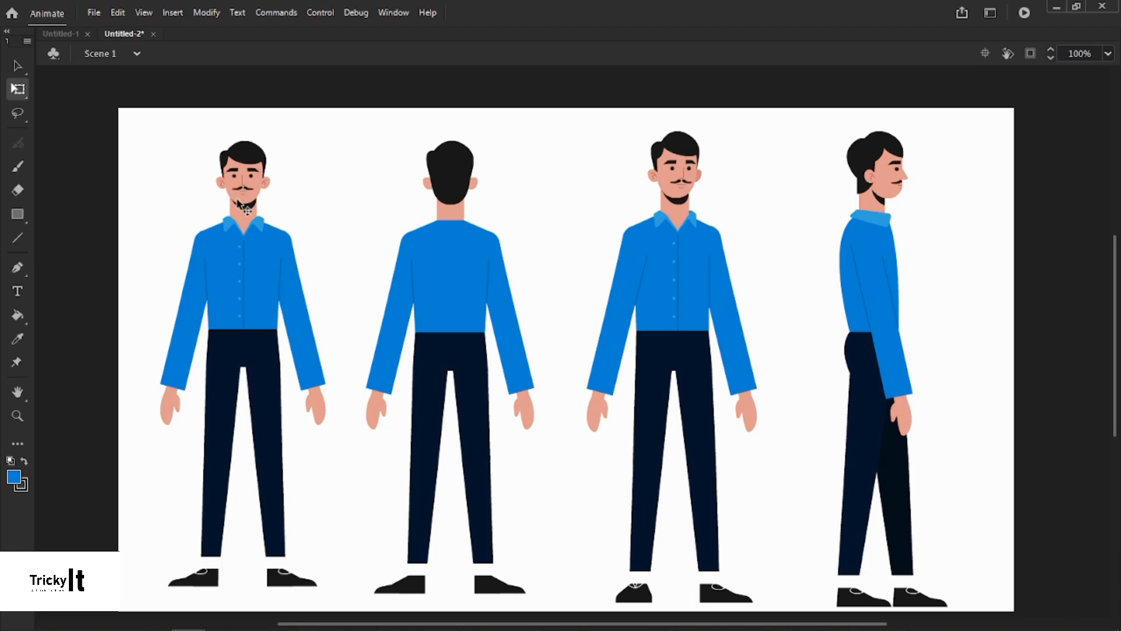
left_click_drag(185, 145, 313, 513)
left_click(445, 293)
left_click(698, 285)
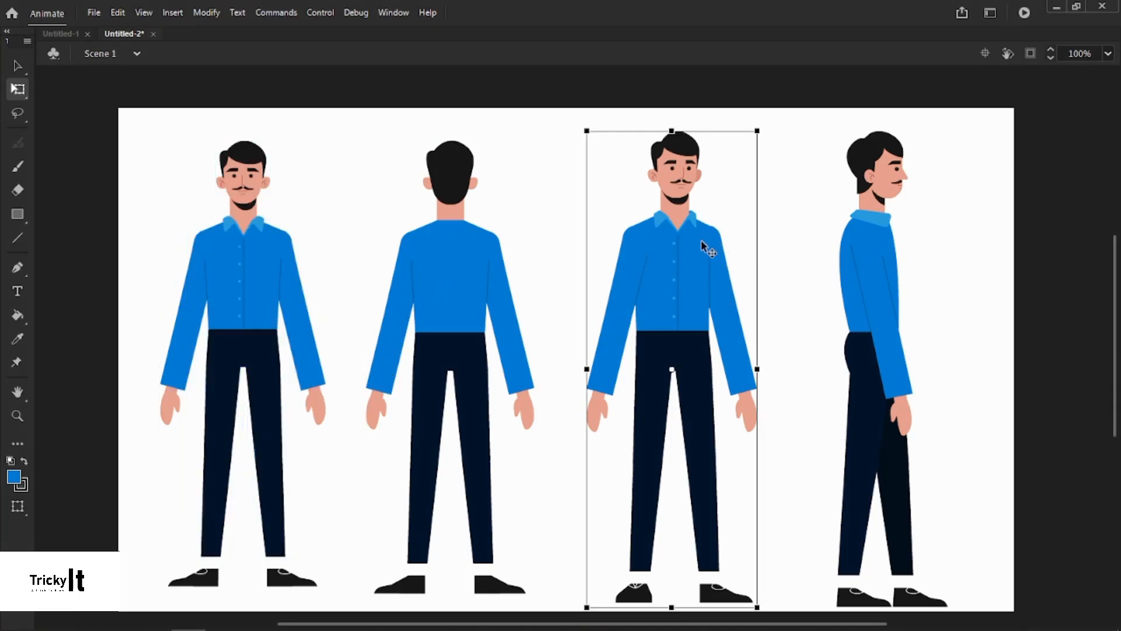
left_click_drag(832, 138, 960, 613)
left_click(970, 335)
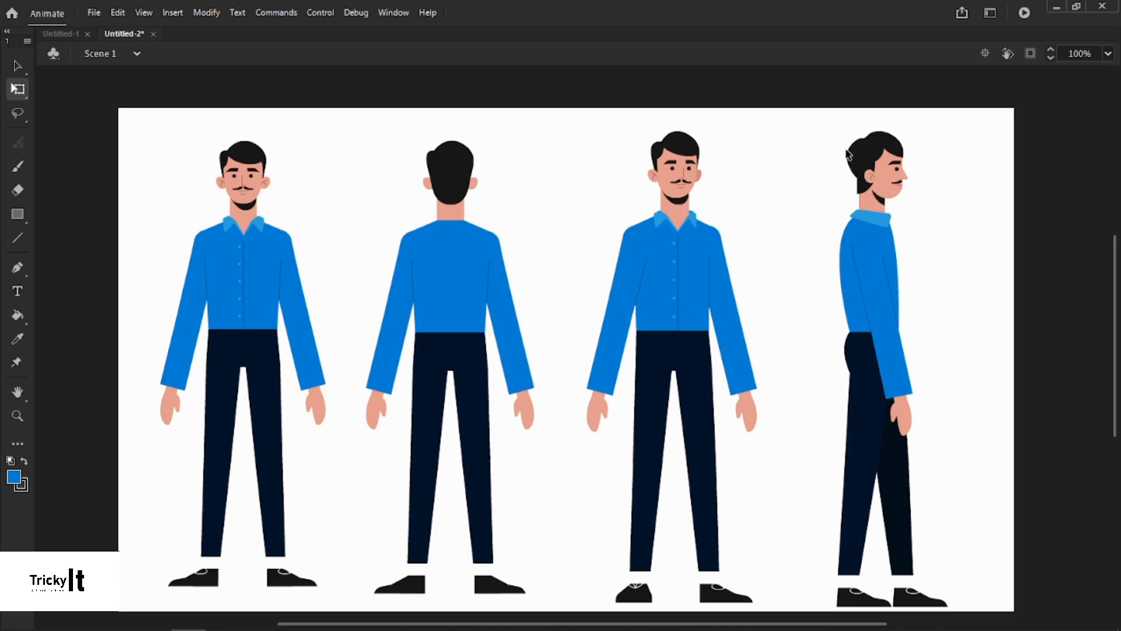
Select all parts of the side-view figure and flip them horizontally so the character faces the other way
left_click_drag(826, 134, 998, 613)
right_click(892, 316)
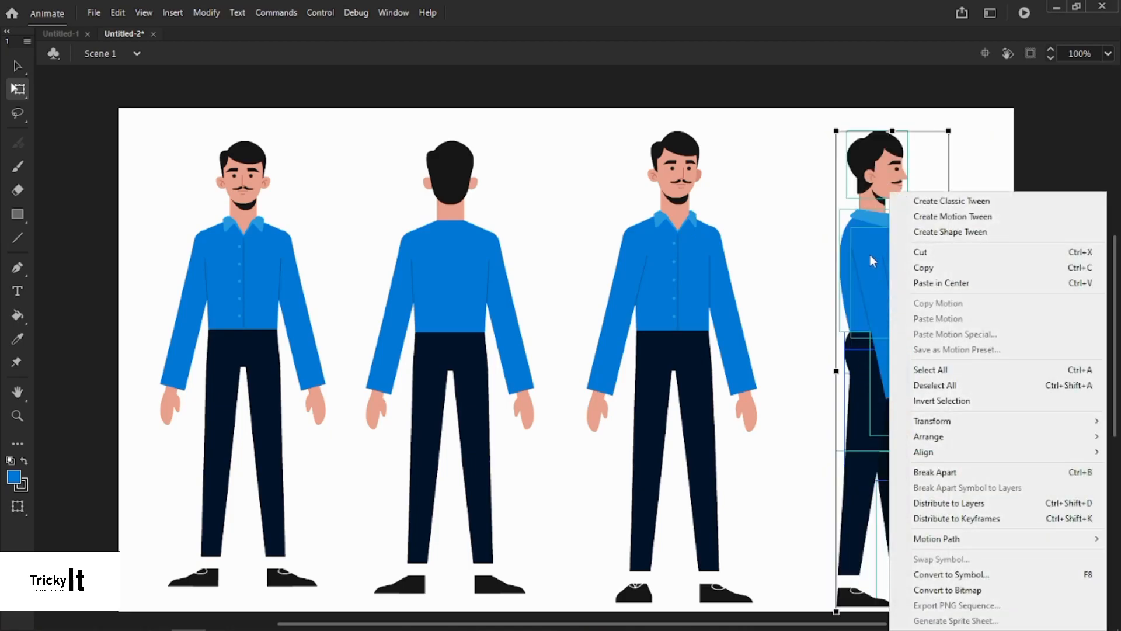
mouse_move(950, 422)
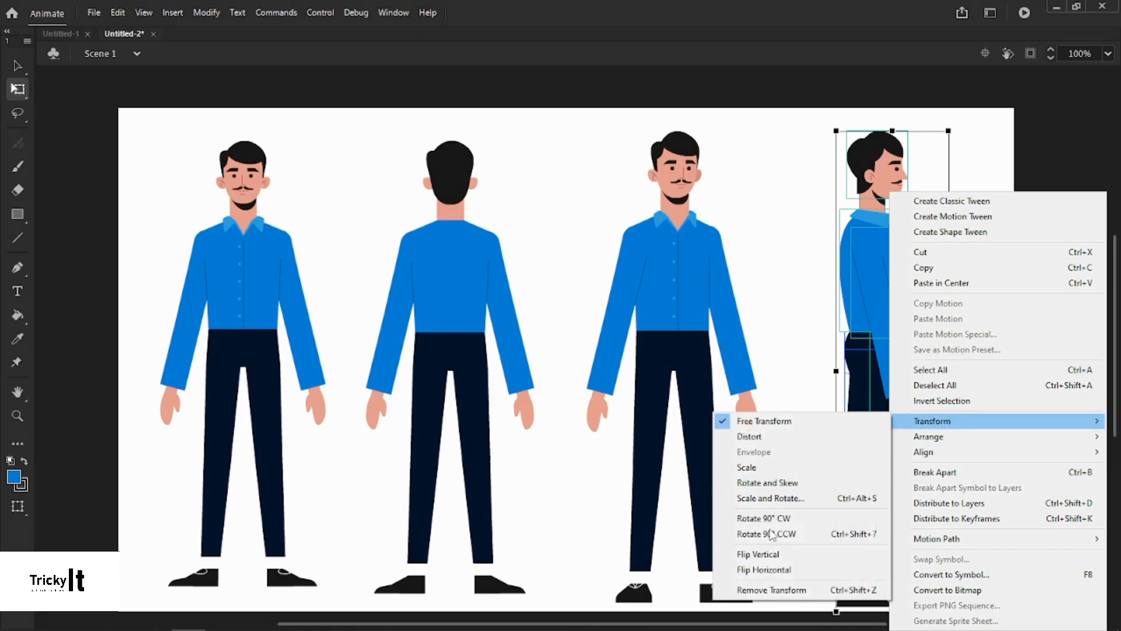
left_click(805, 570)
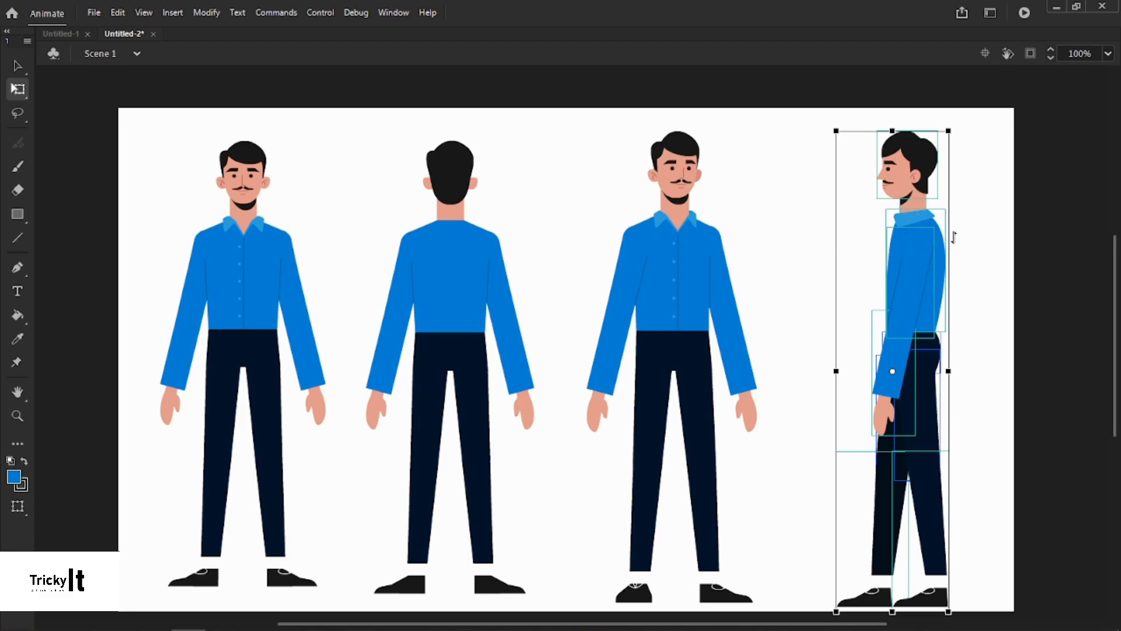
Flip the side-view figure horizontally again to restore its original direction, and deselect it
right_click(921, 250)
mouse_move(990, 421)
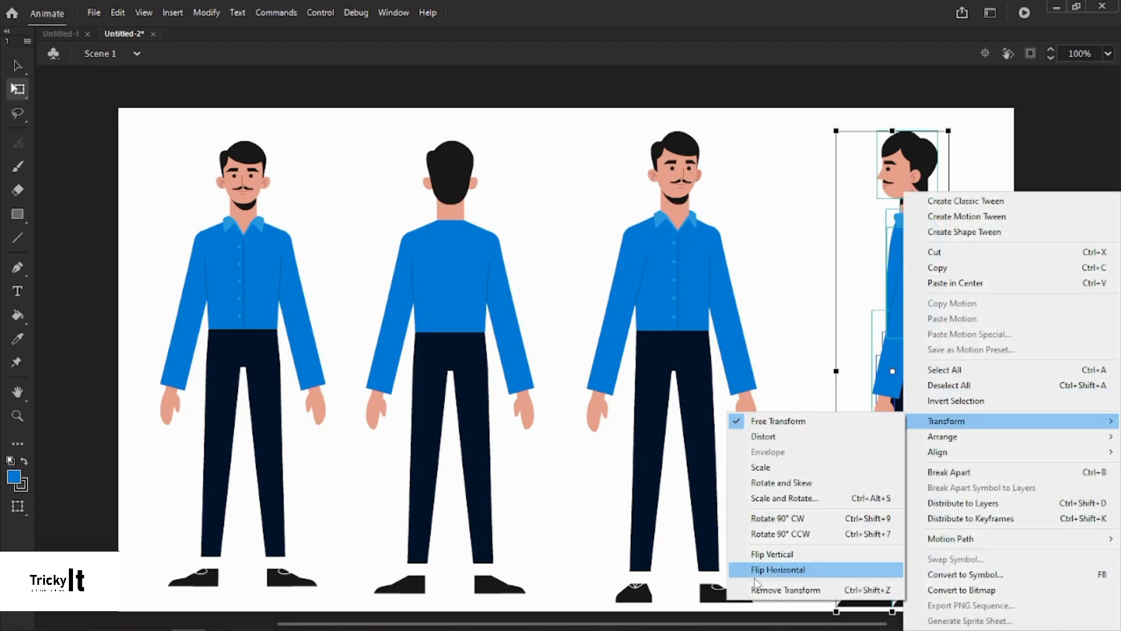
left_click(777, 569)
left_click(971, 390)
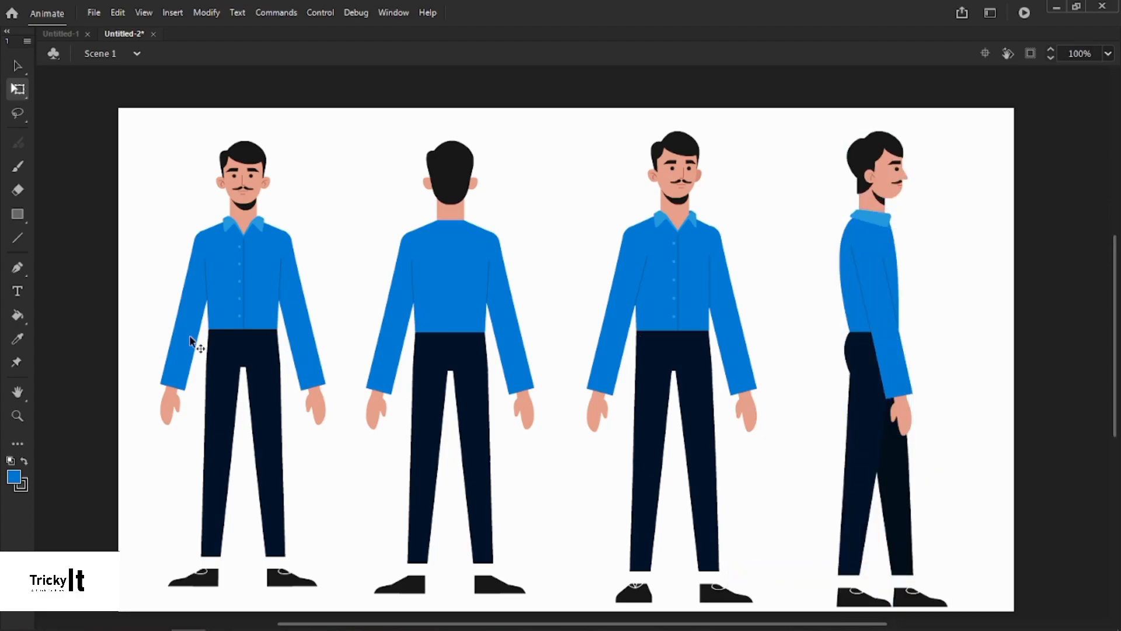
Inspect the separate thigh and lower-leg pieces on both legs of the front-view figure
left_click(261, 367)
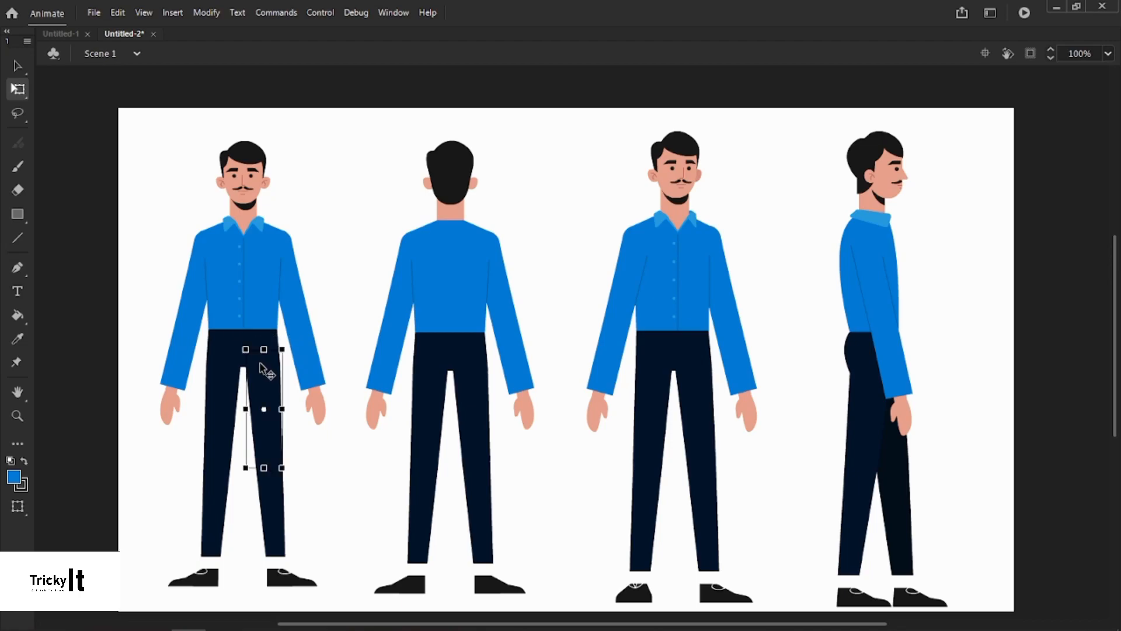
left_click(285, 496)
left_click(218, 407)
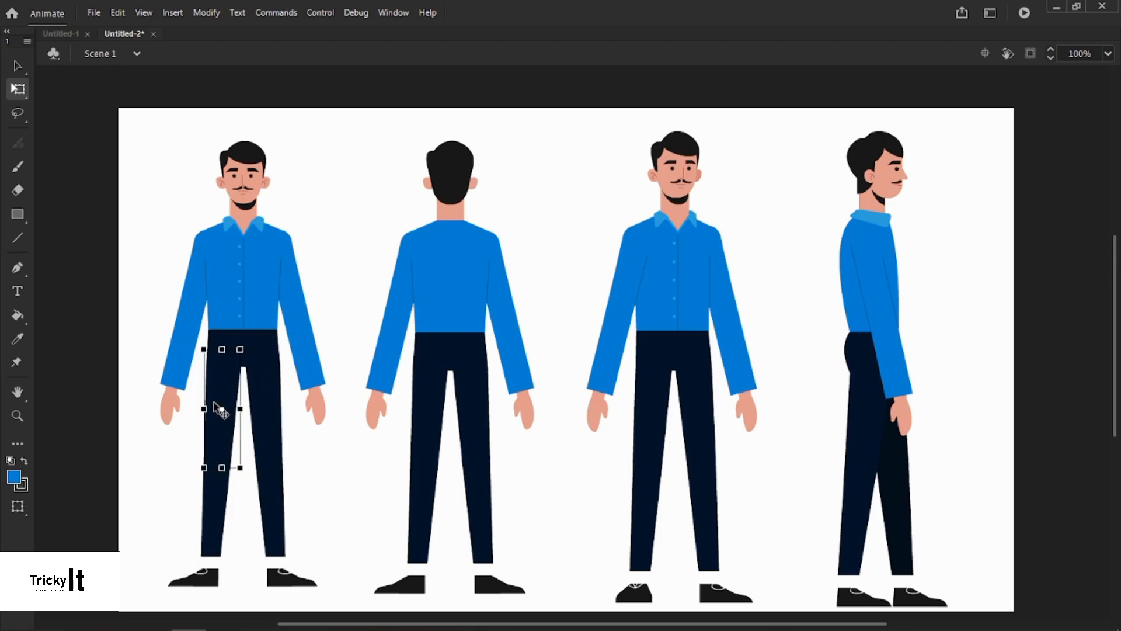
left_click(227, 492)
left_click(296, 436)
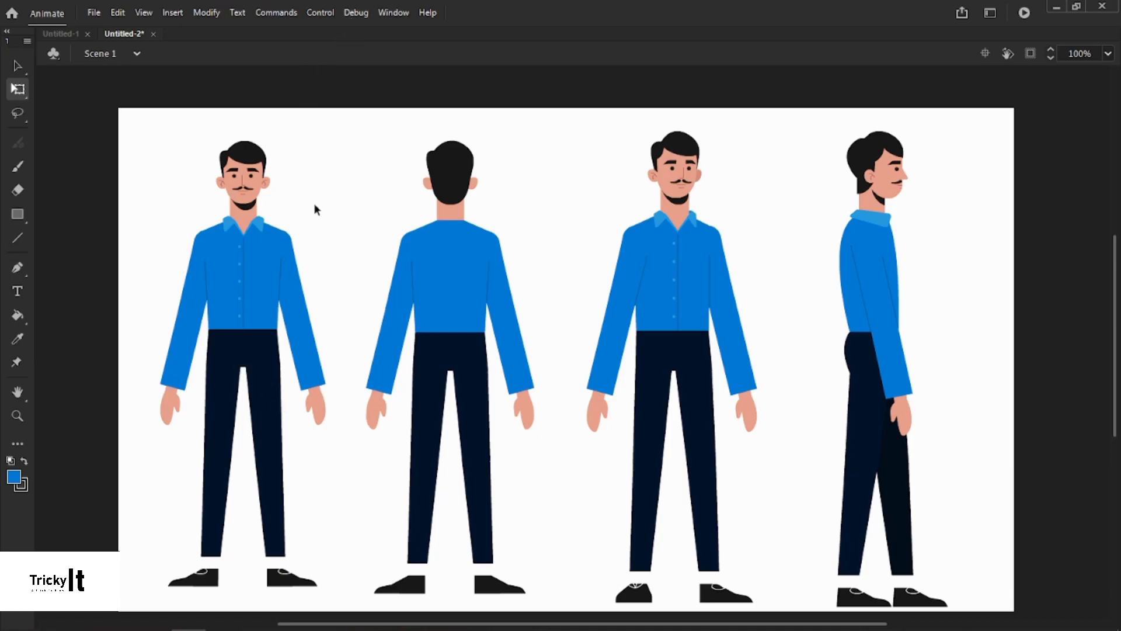
Show the Timeline and move it down so that it no longer covers the figures' legs
left_click(397, 14)
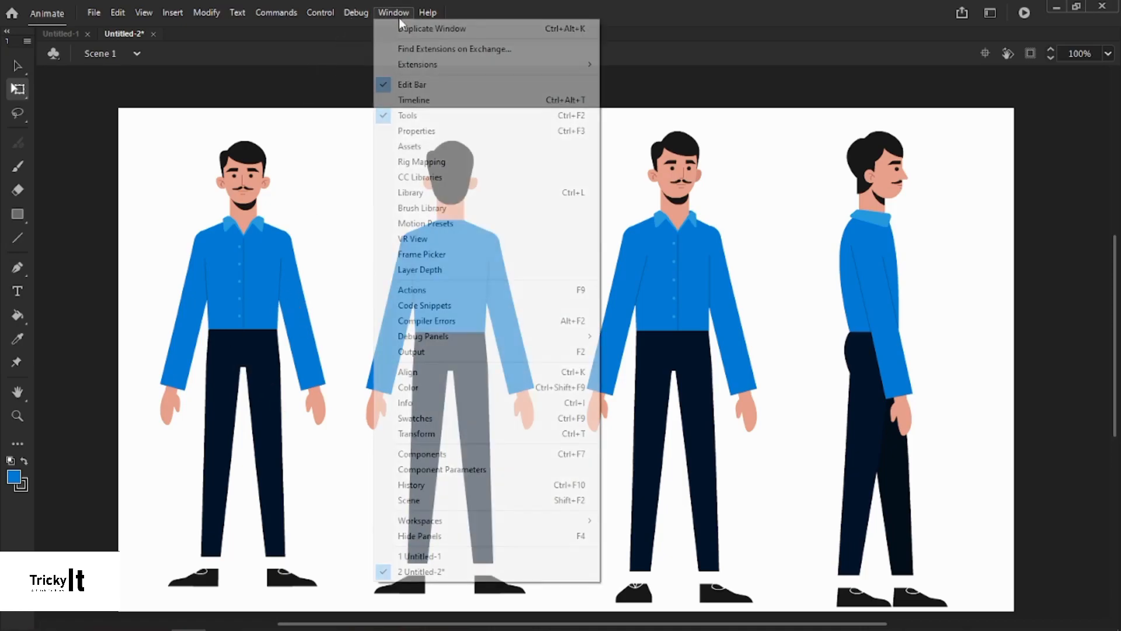
left_click(436, 102)
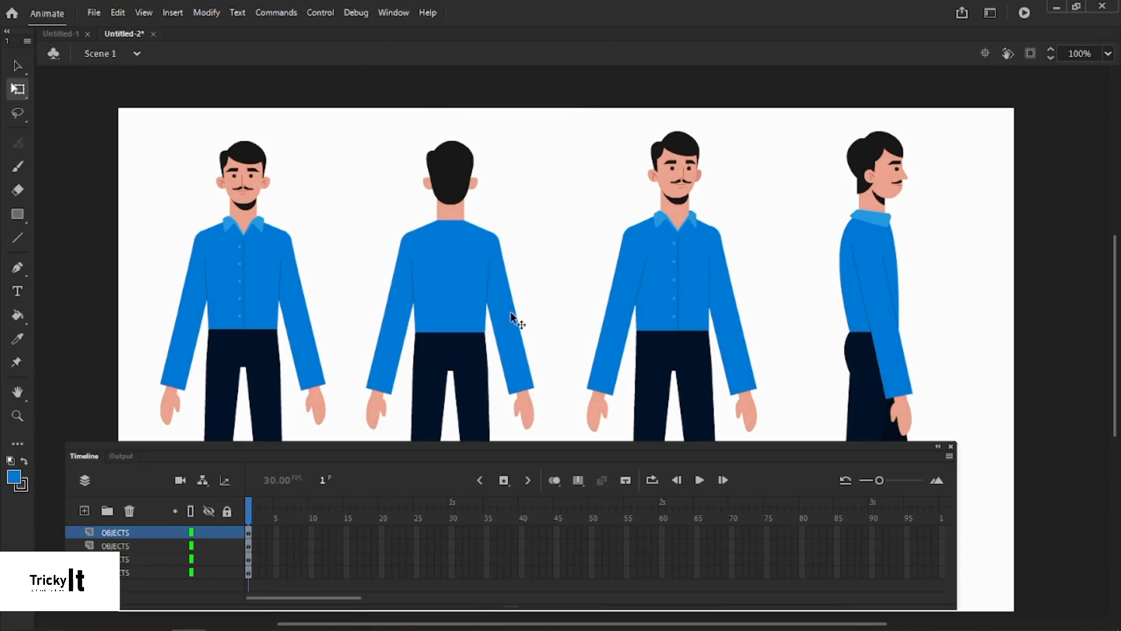
left_click_drag(1117, 311, 1118, 329)
left_click_drag(644, 454, 689, 550)
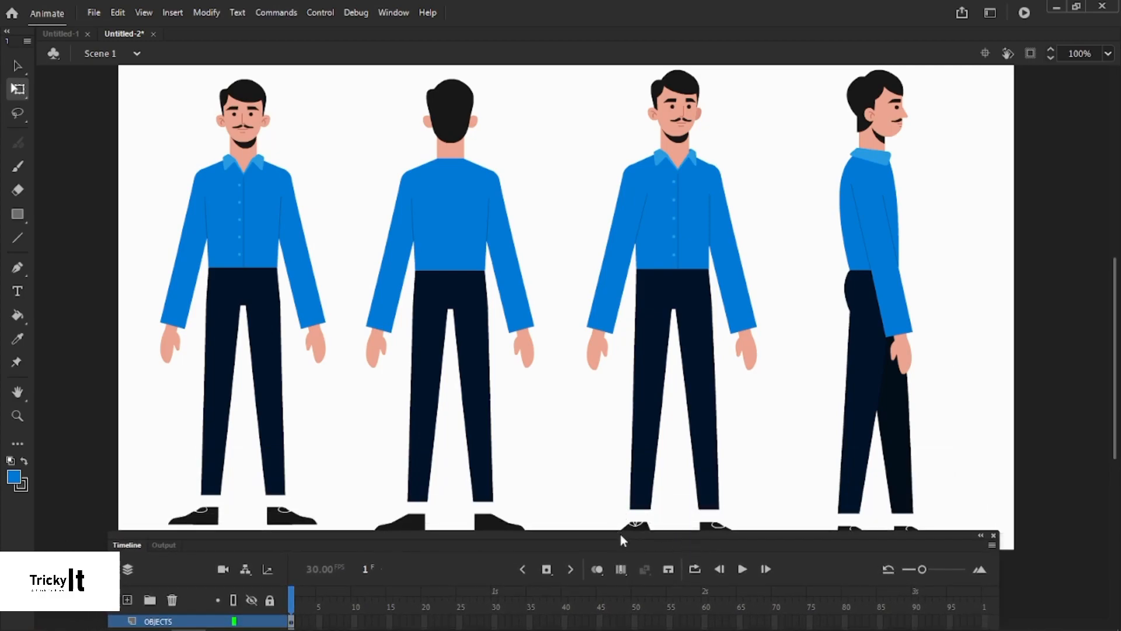
Pull the front figure's left upper arm and forearm out of place, undoing each move, and check the hand piece
left_click(316, 291)
left_click(296, 230)
left_click_drag(297, 233, 324, 234)
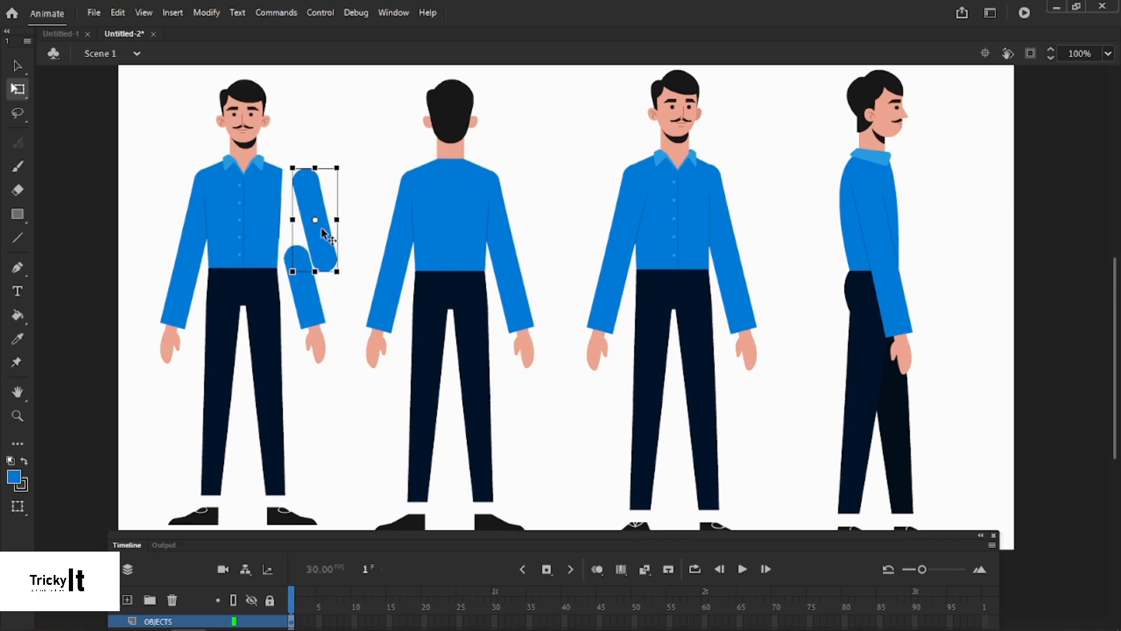
key("ctrl+z")
left_click_drag(309, 299, 332, 286)
key("ctrl+z")
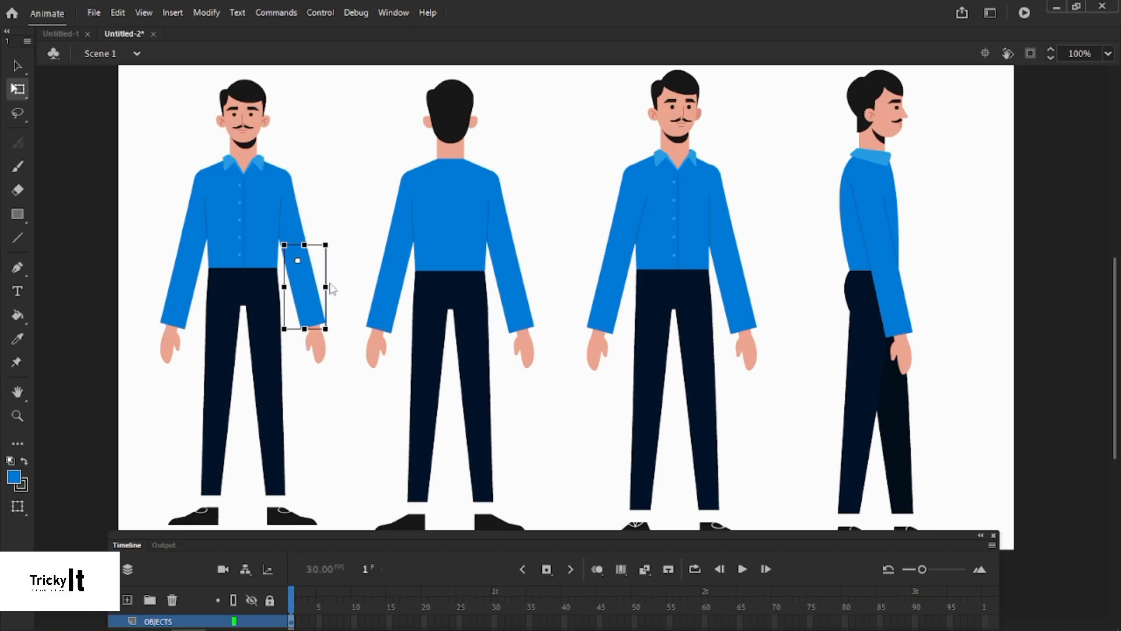
left_click(320, 349)
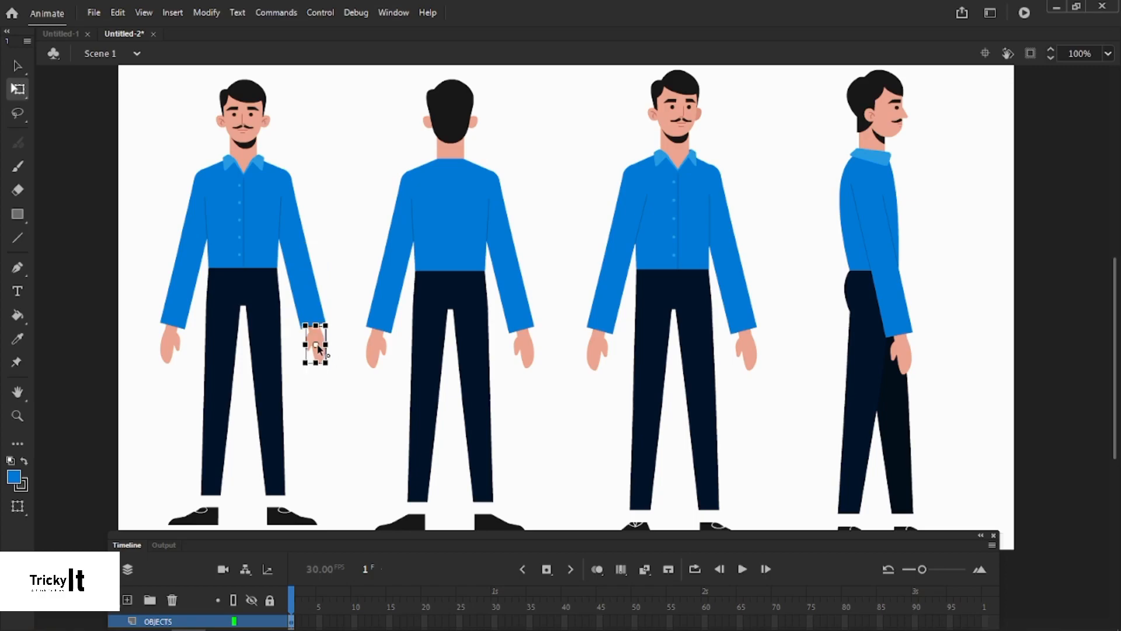
left_click(266, 319)
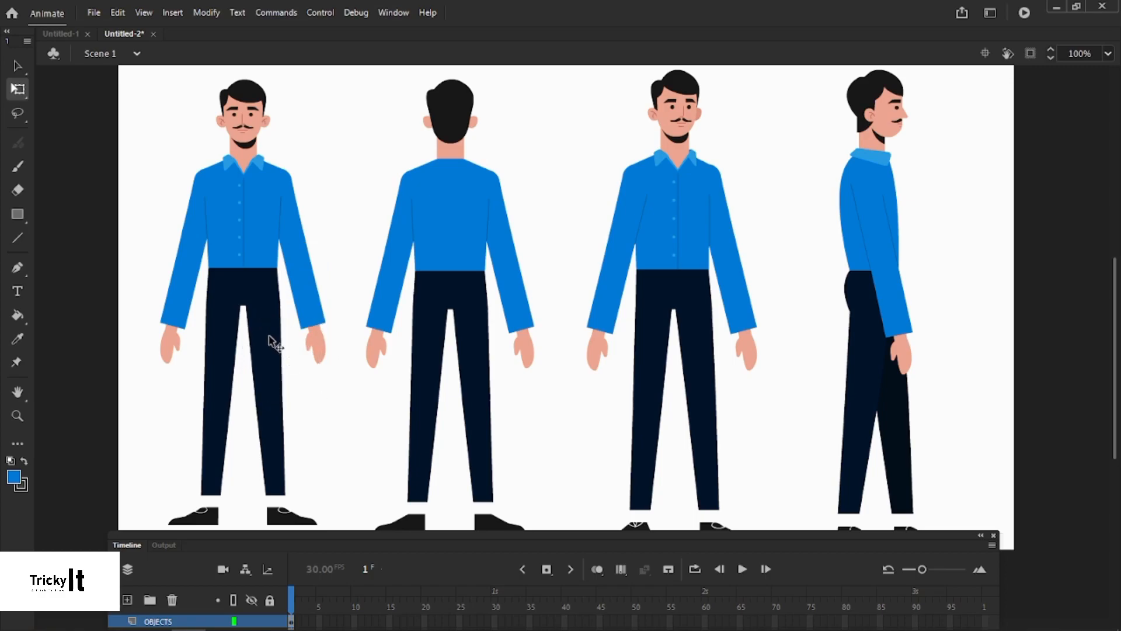
Pull the front figure's left thigh outward, check the lower-leg and hip pieces, and undo the thigh's move
left_click_drag(279, 350, 303, 345)
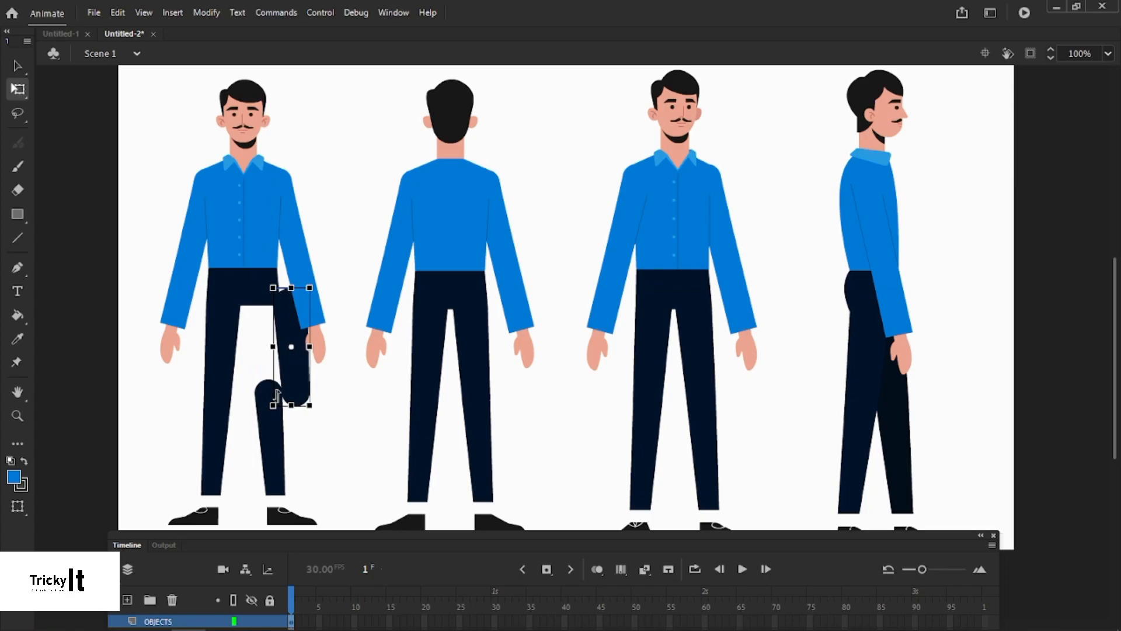
left_click(278, 439)
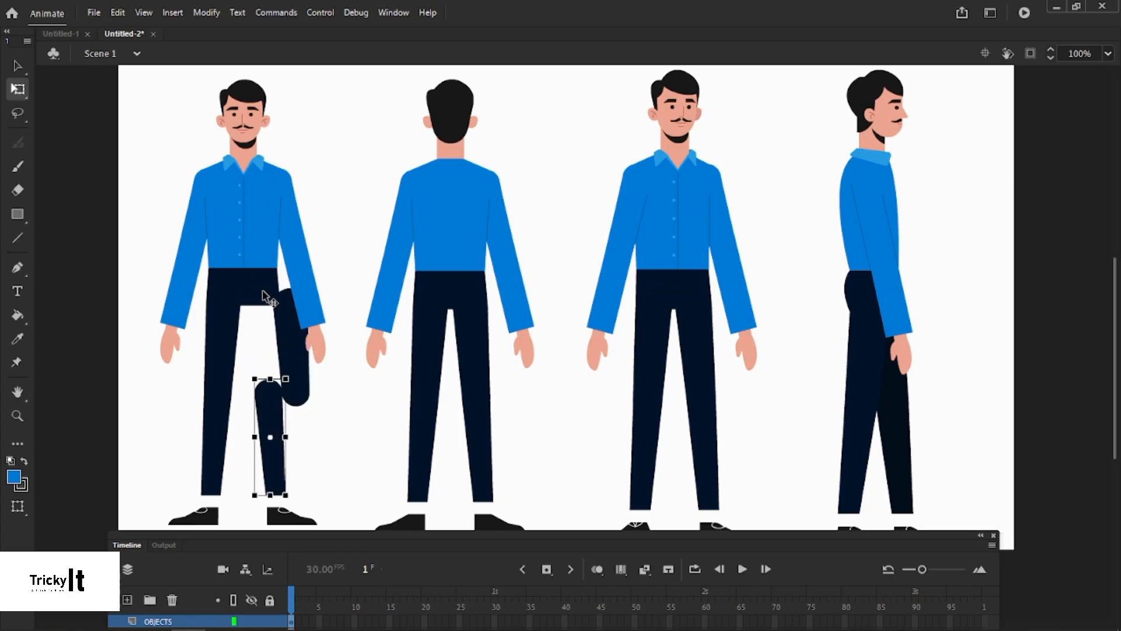
left_click(247, 285)
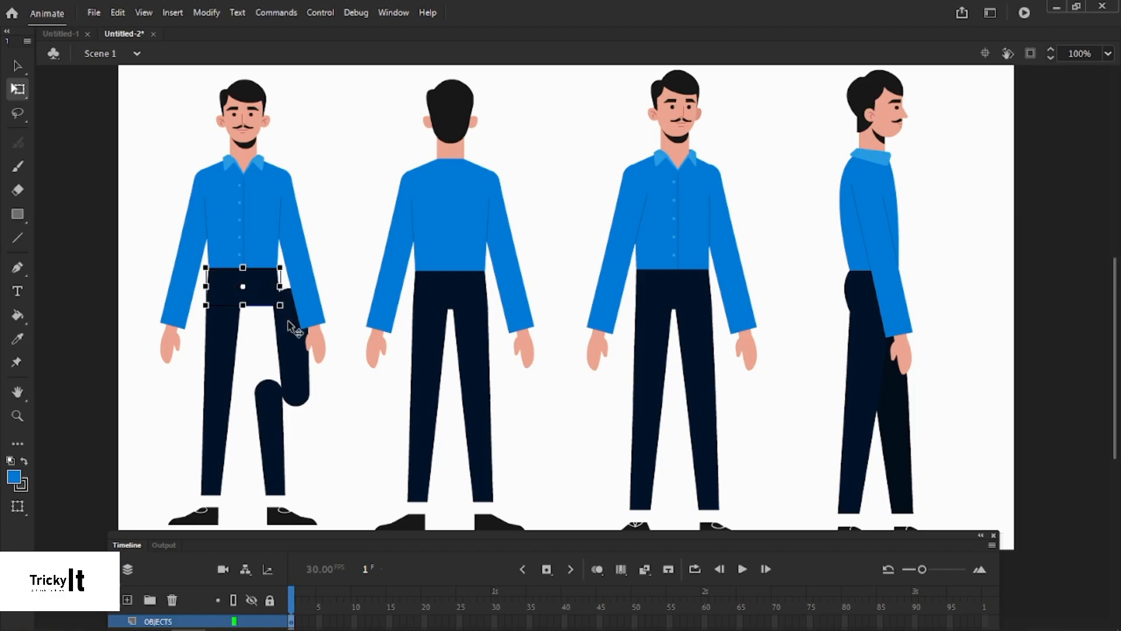
left_click(296, 325)
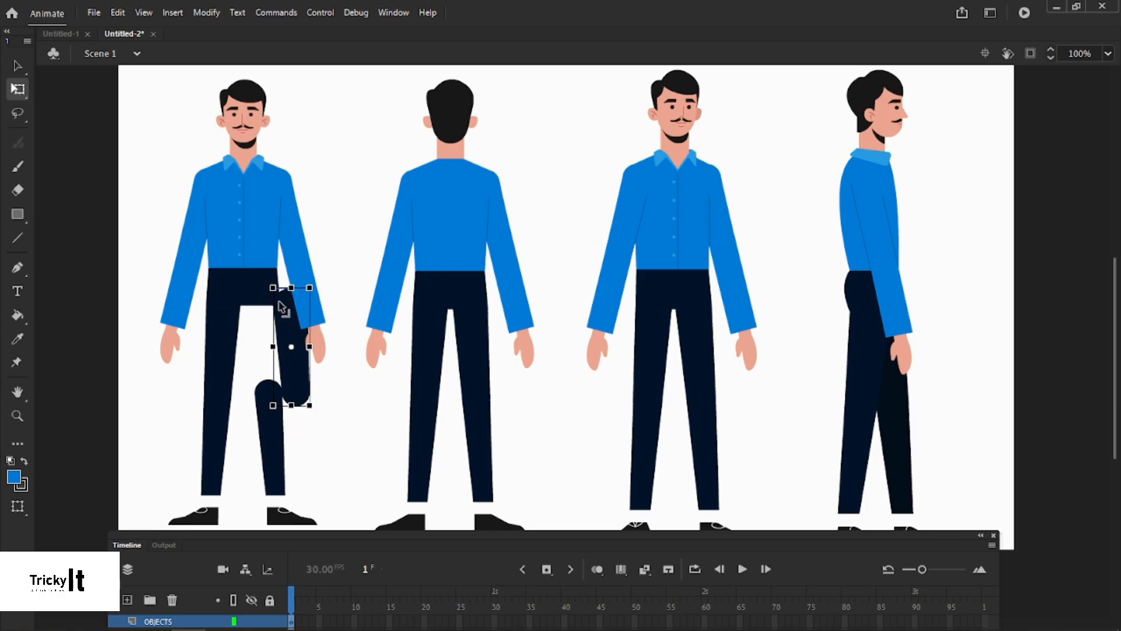
key("ctrl+z")
key("ctrl+z")
key("ctrl+z")
key("ctrl+z")
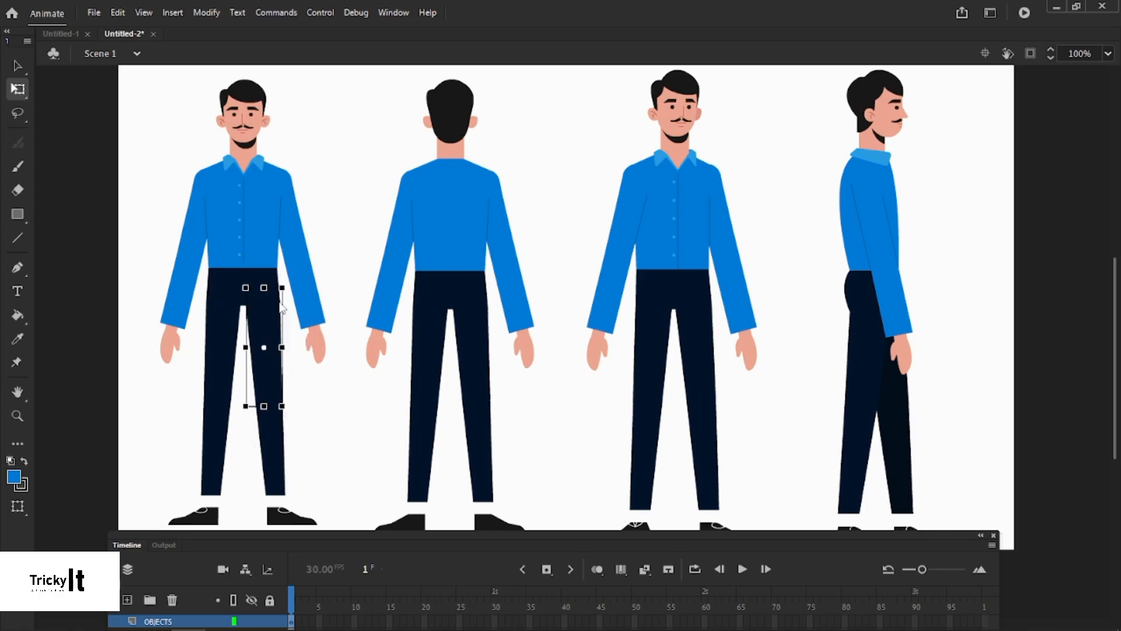
left_click(347, 388)
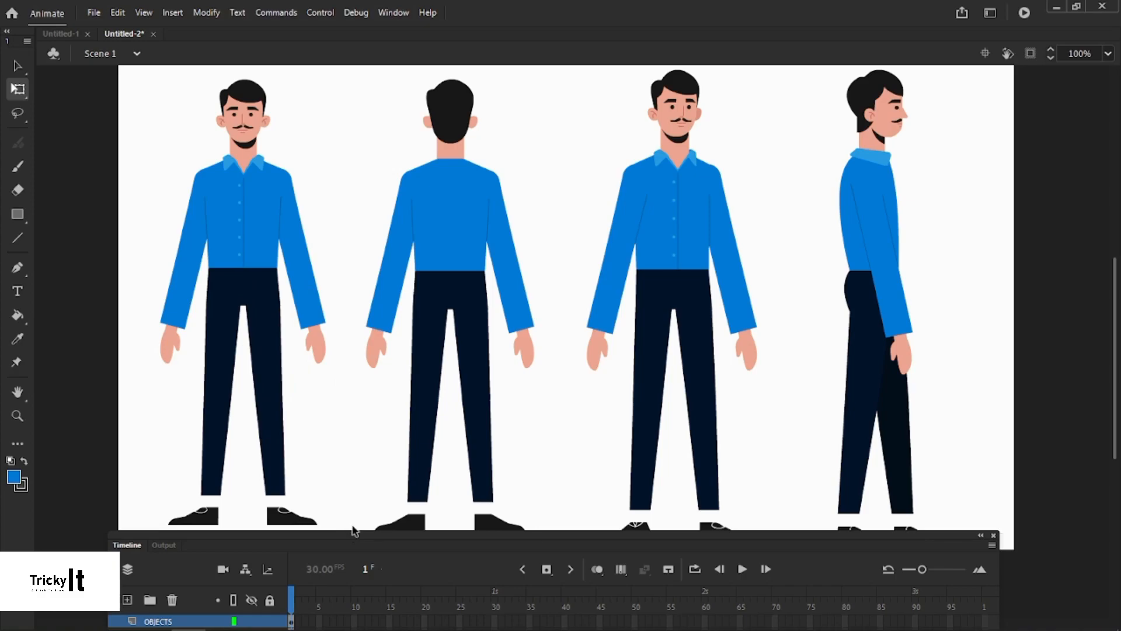
Check the front figure's shoe, neck and head pieces, and enter the head group to view its separate facial parts
left_click(292, 521)
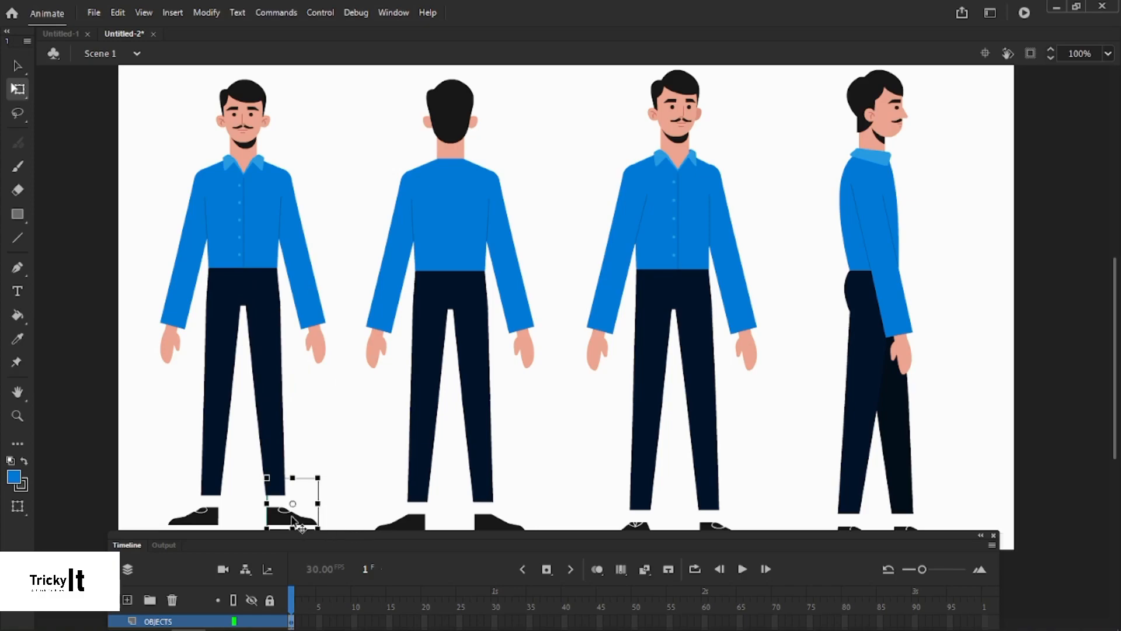
left_click(241, 161)
left_click(254, 117)
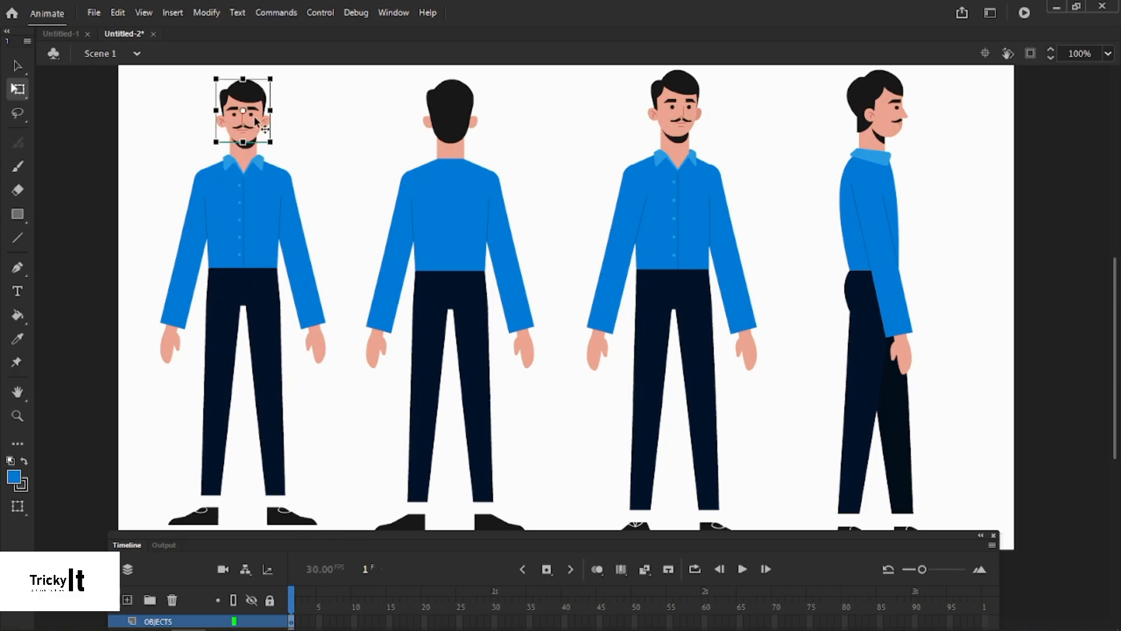
double_click(253, 118)
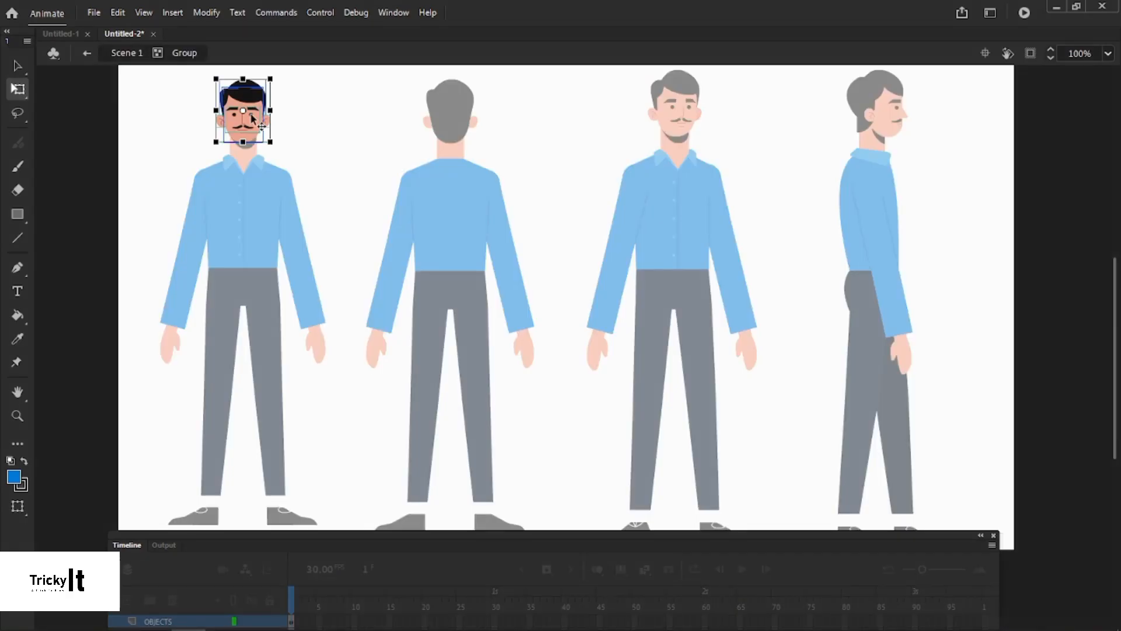
left_click(377, 170)
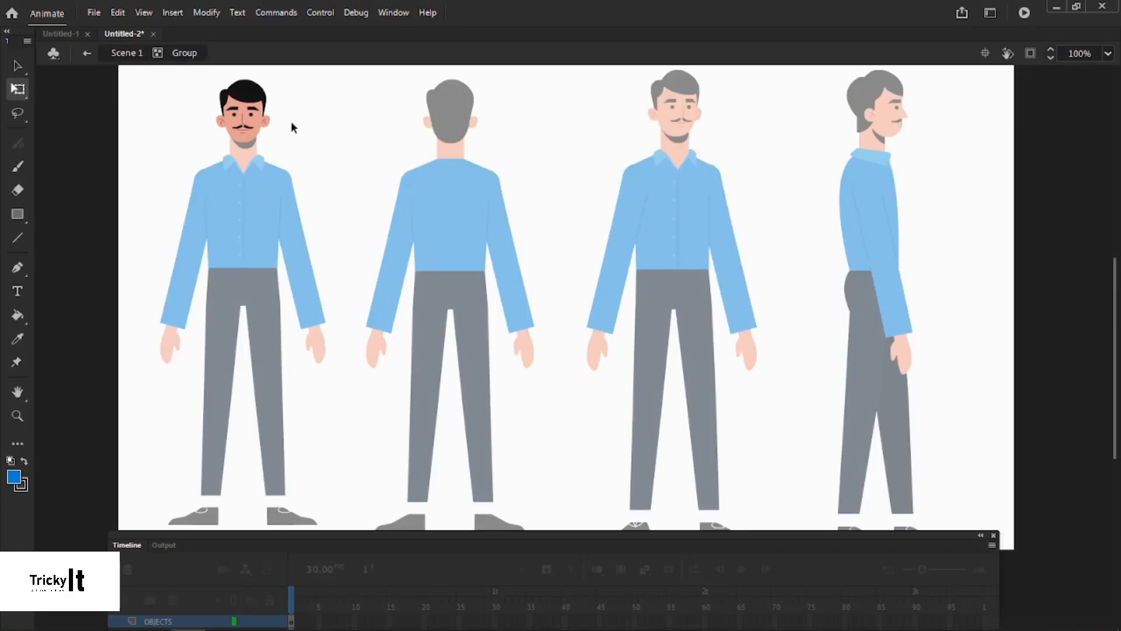
Check the grouped facial features, leave the head group, and display the artwork as outlines clear of the Timeline
left_click(251, 119)
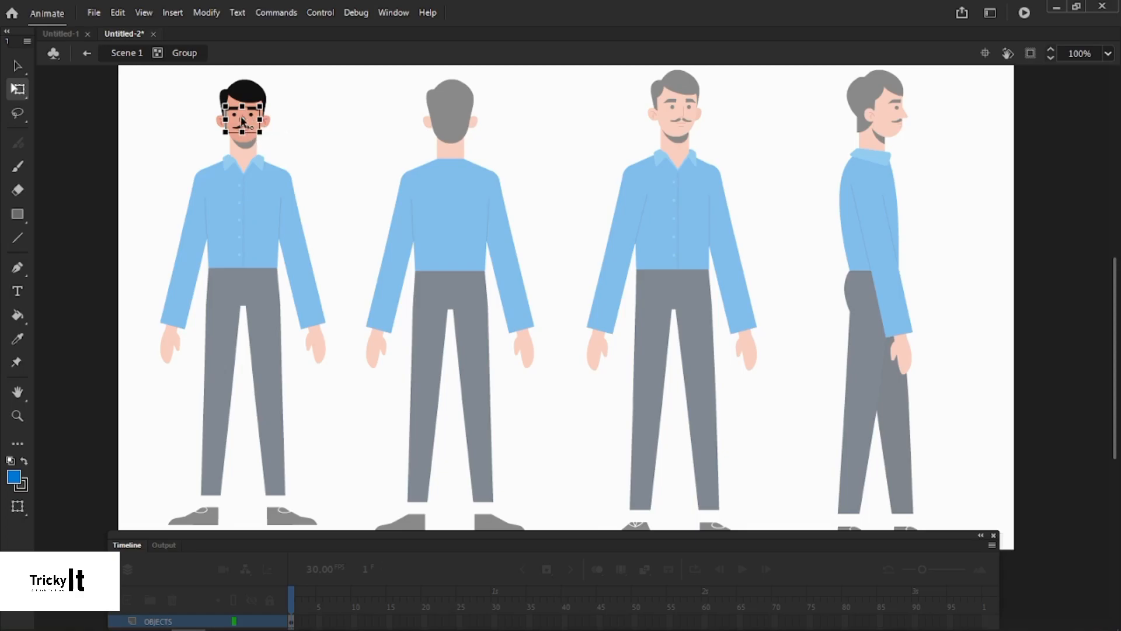
double_click(277, 127)
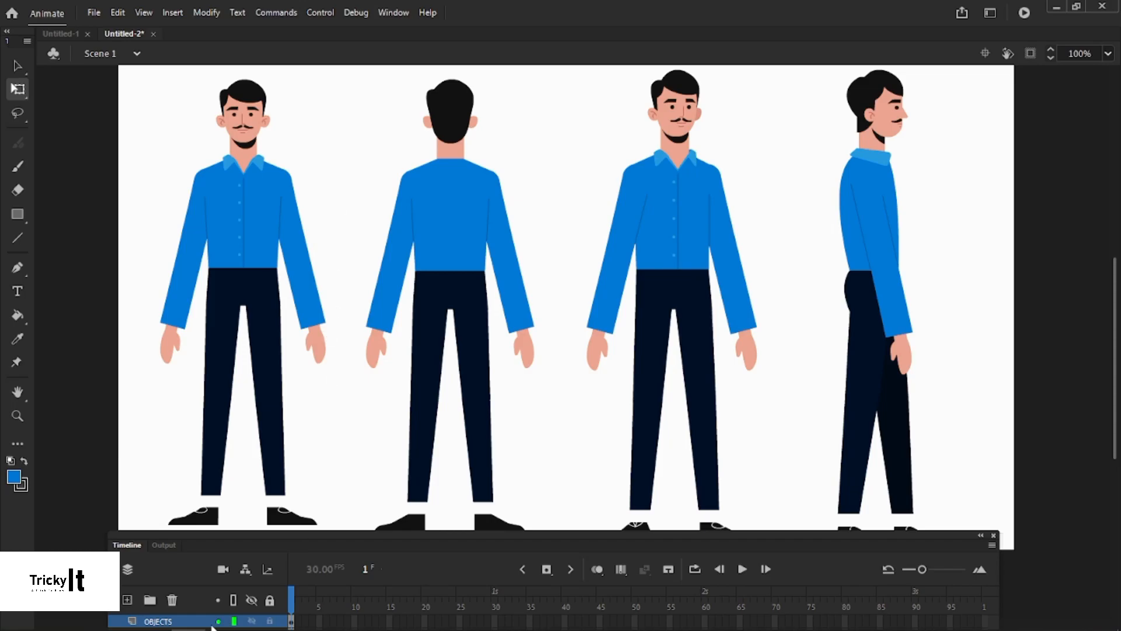
left_click(234, 601)
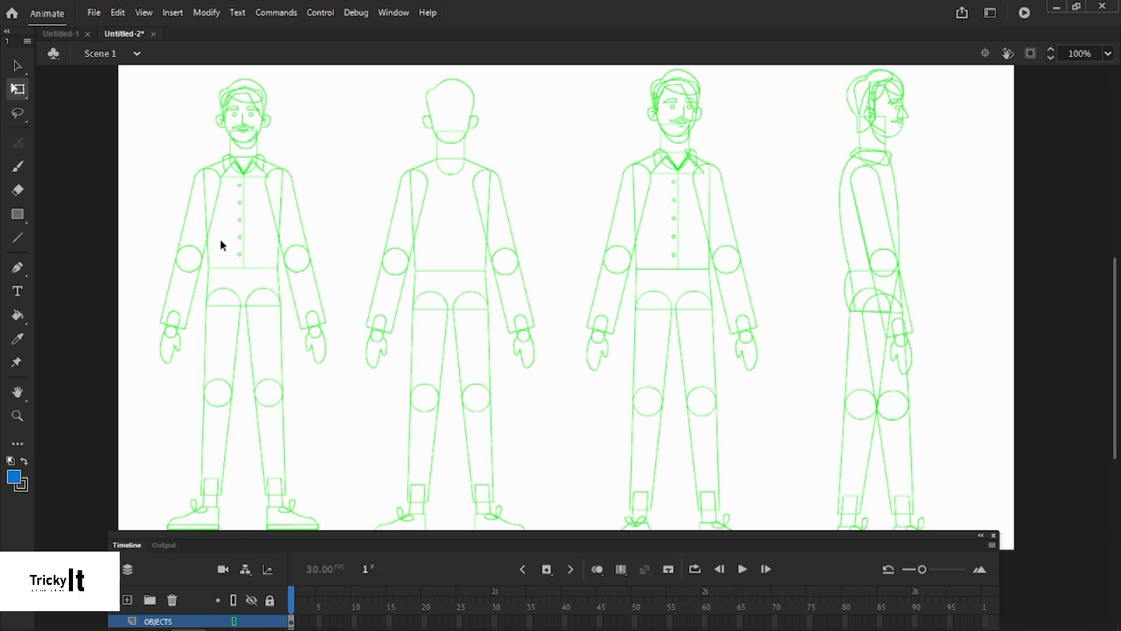
left_click_drag(364, 531, 364, 541)
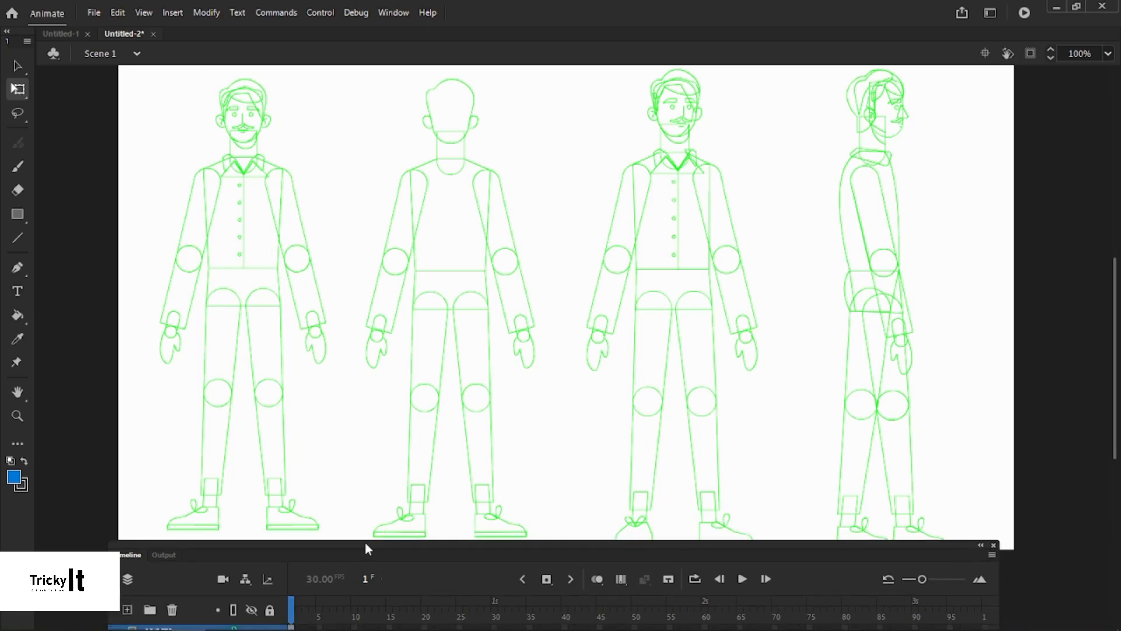
Check the outlines of the front figure's thigh, lower-leg and hip pieces where they overlap at the knees and hips
left_click(279, 334)
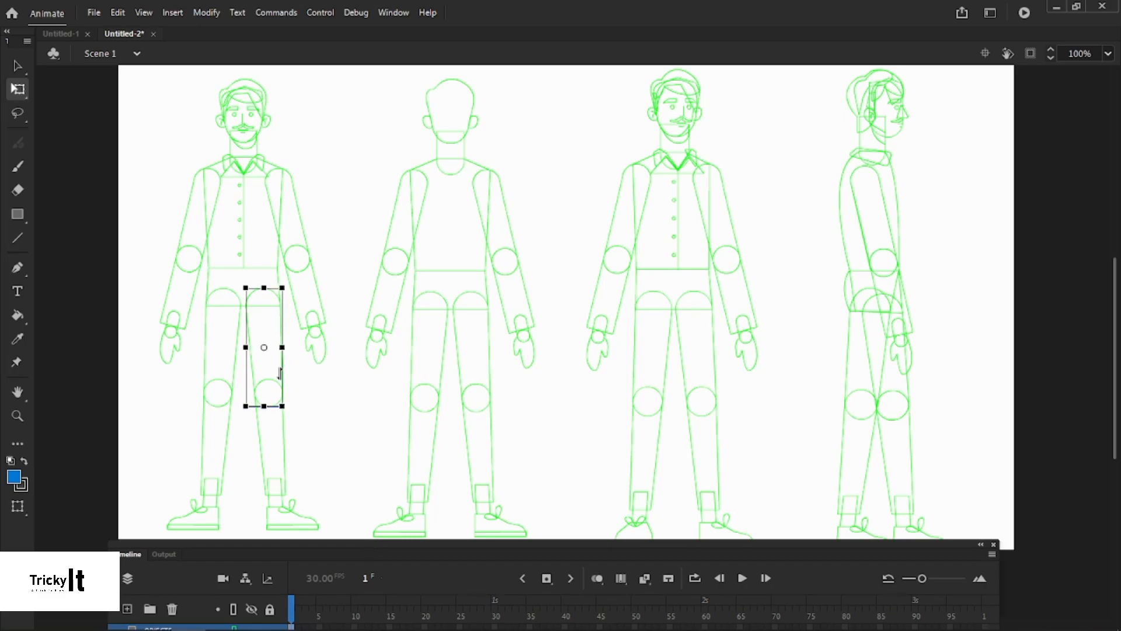
left_click(280, 433)
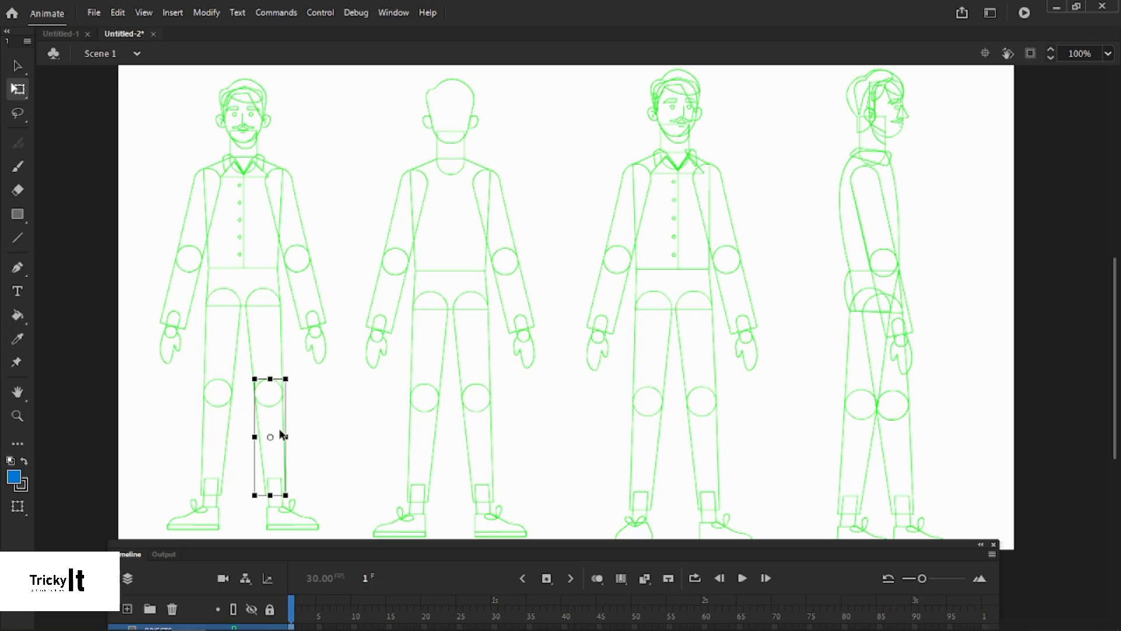
left_click(230, 417)
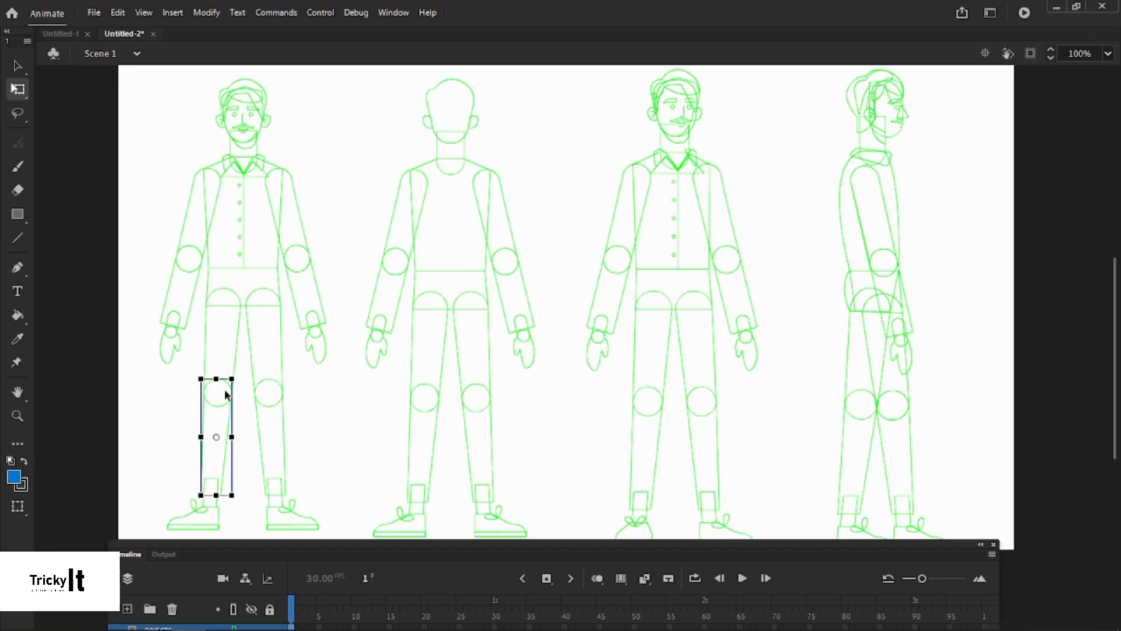
left_click(232, 374)
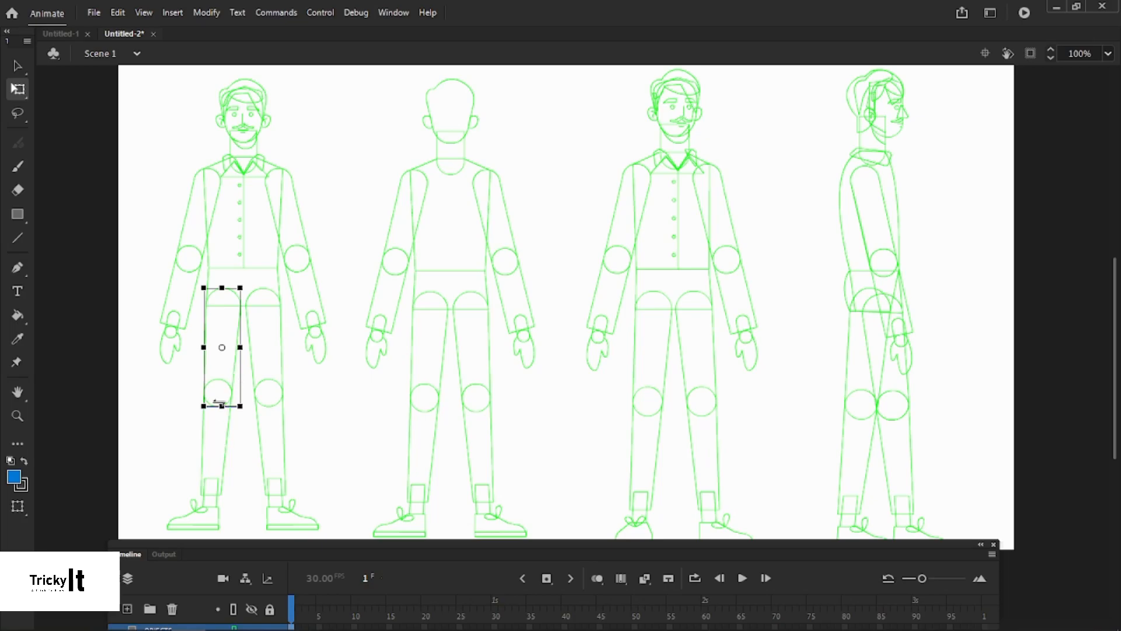
left_click(300, 411)
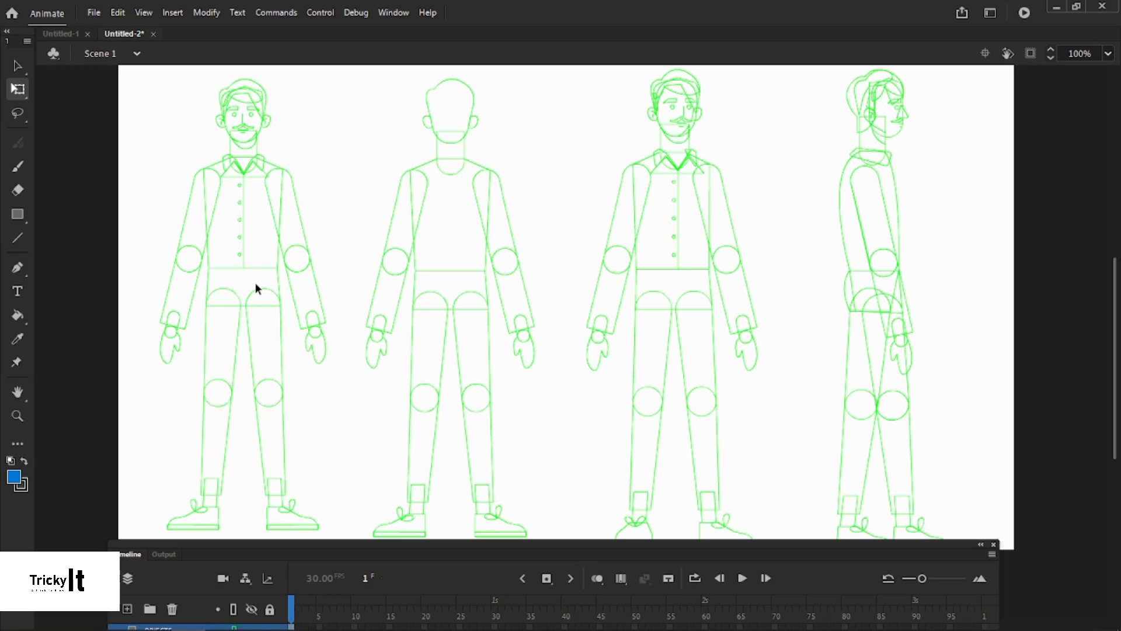
left_click(274, 296)
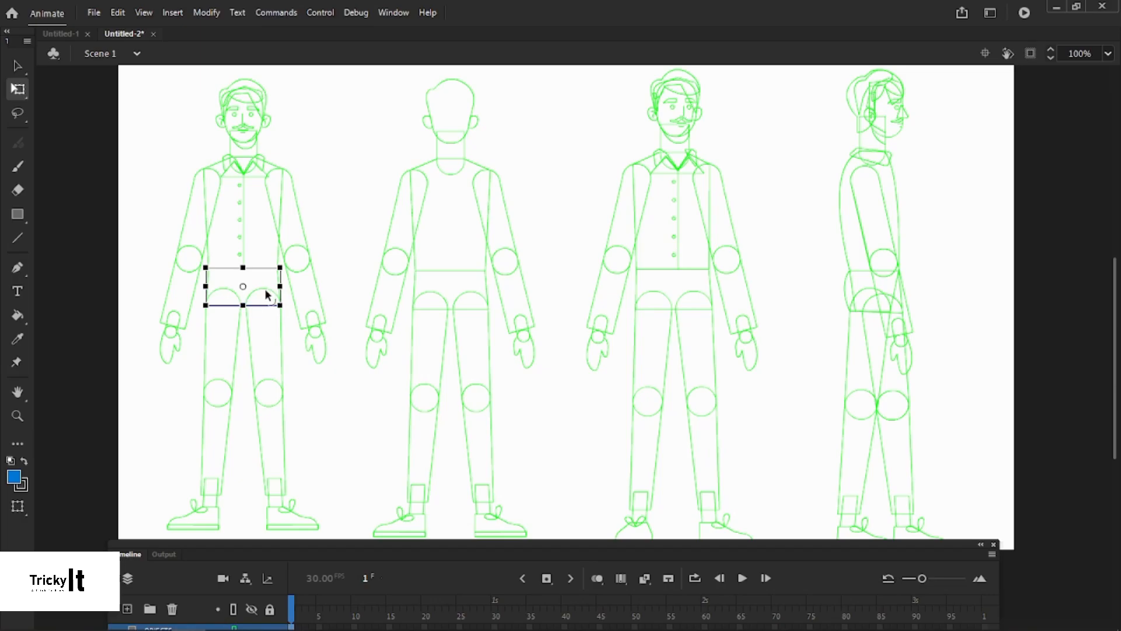
Examine the front figure's upper-arm, forearm, hand and wrist outlines, noting how the pieces overlap at elbow and wrist
left_click(315, 282)
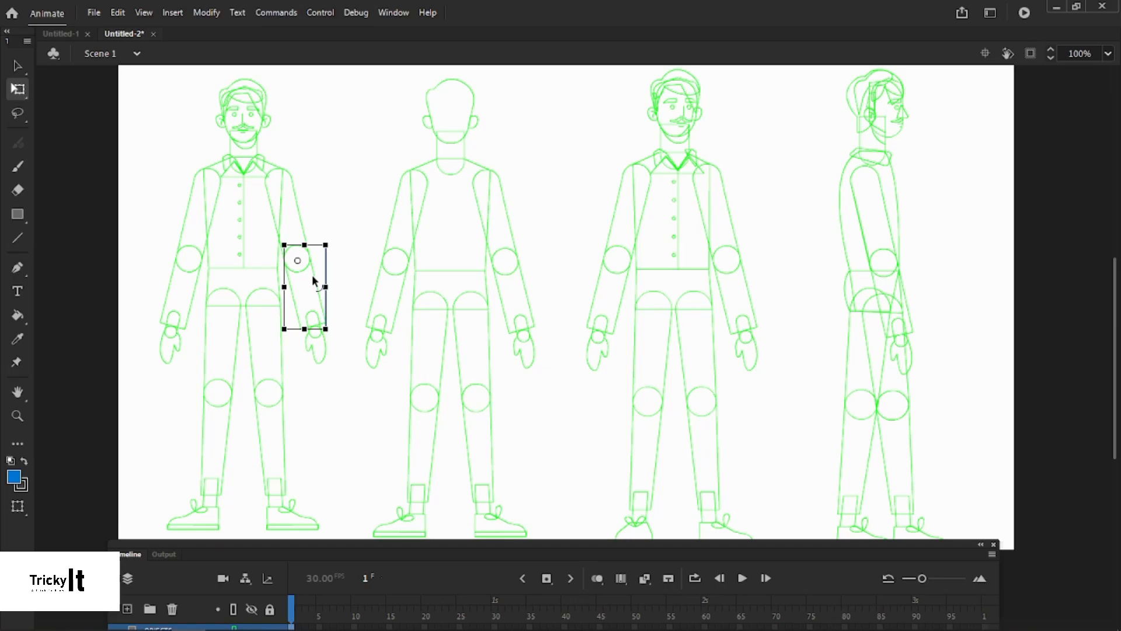
left_click(306, 238)
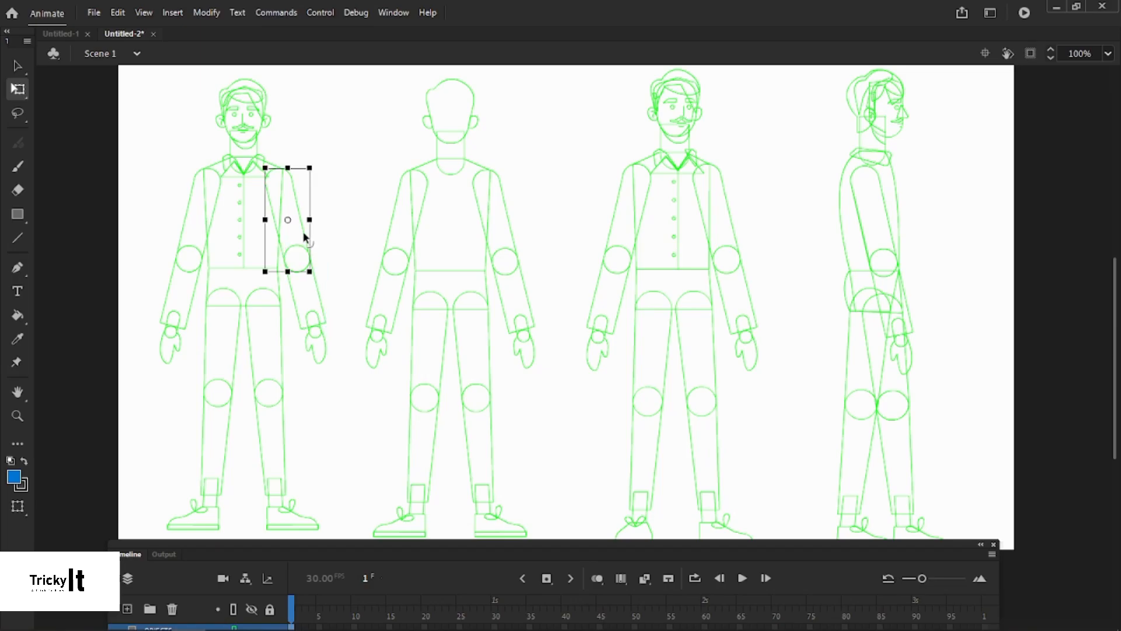
left_click(314, 288)
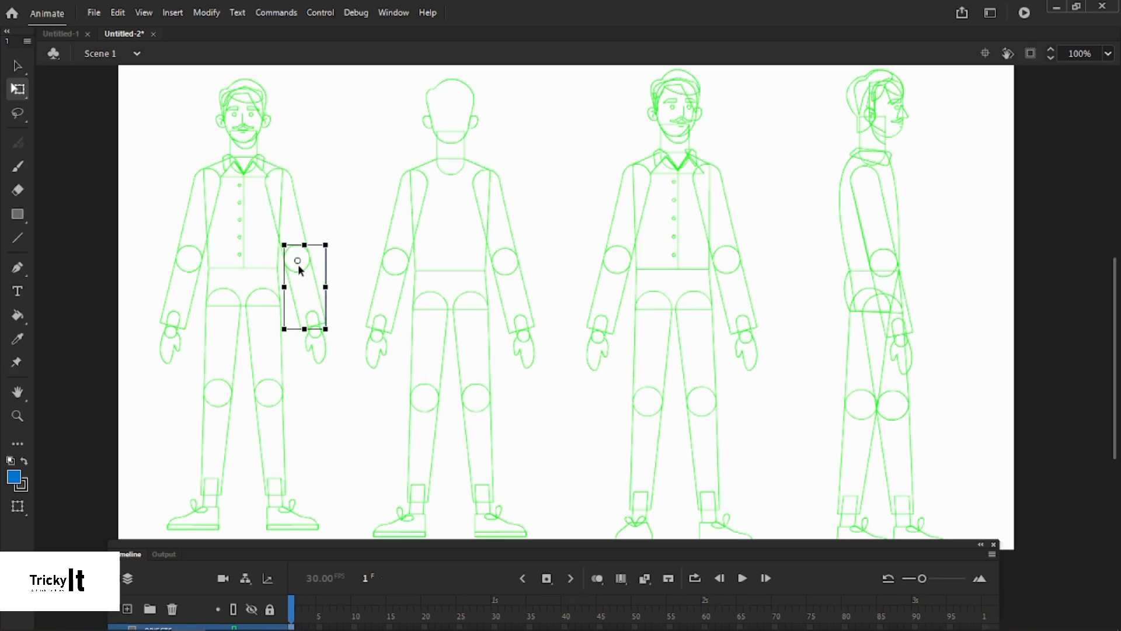
left_click(324, 343)
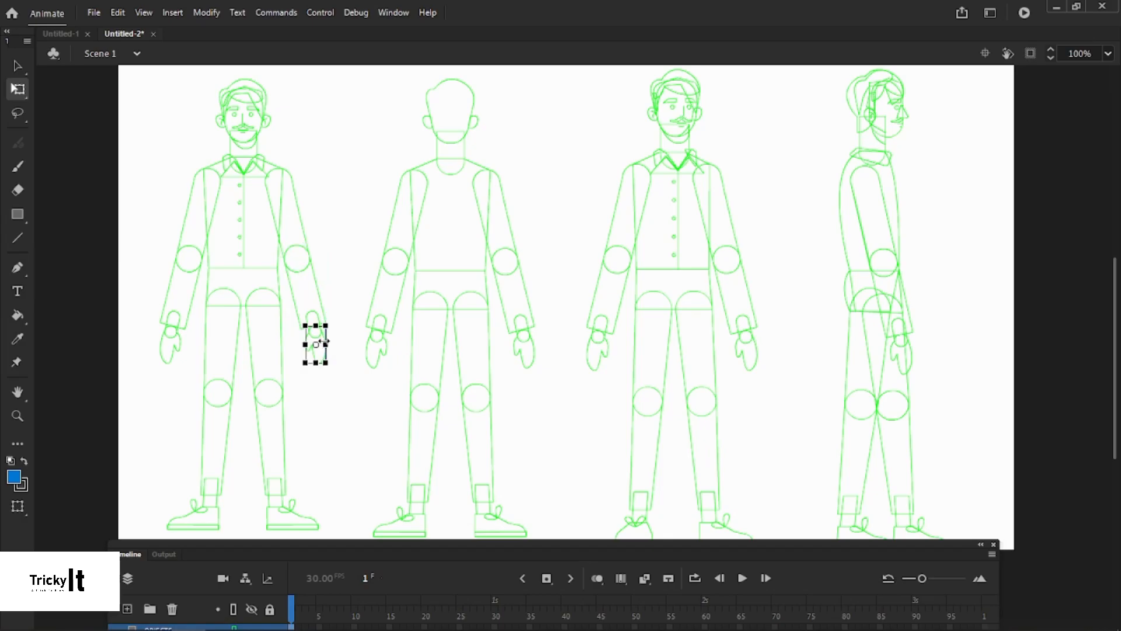
left_click(191, 268)
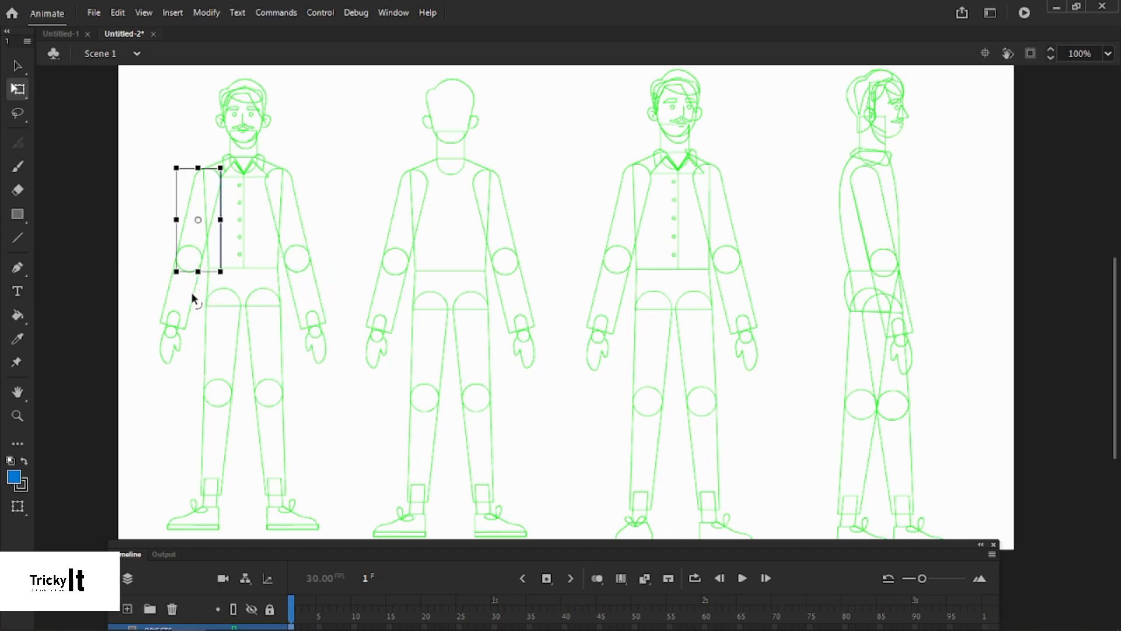
left_click(193, 297)
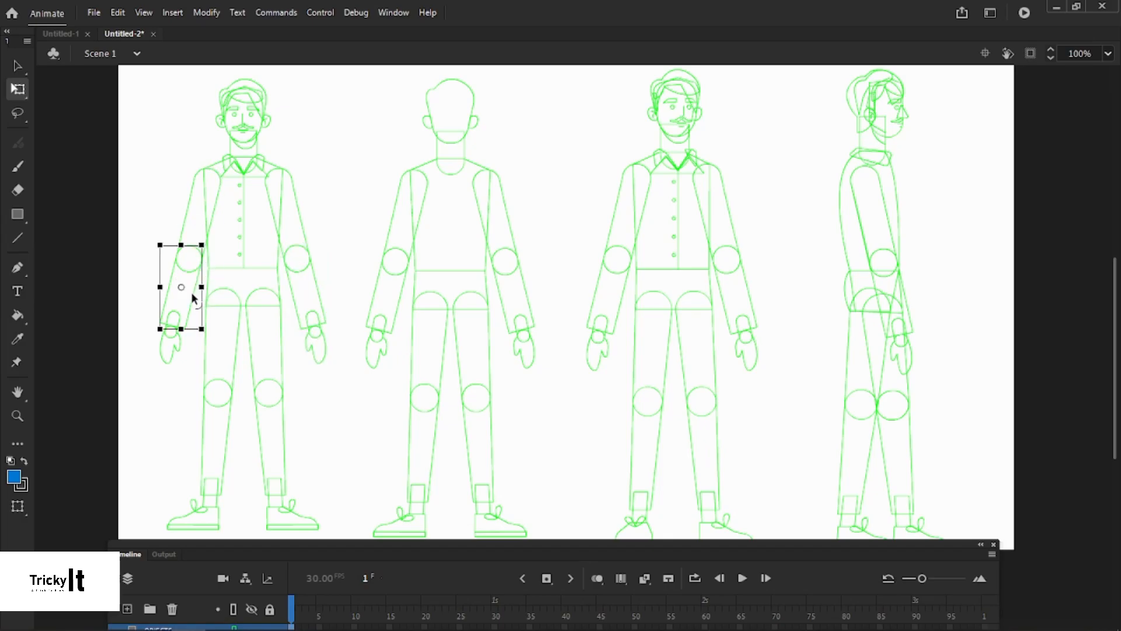
left_click(324, 351)
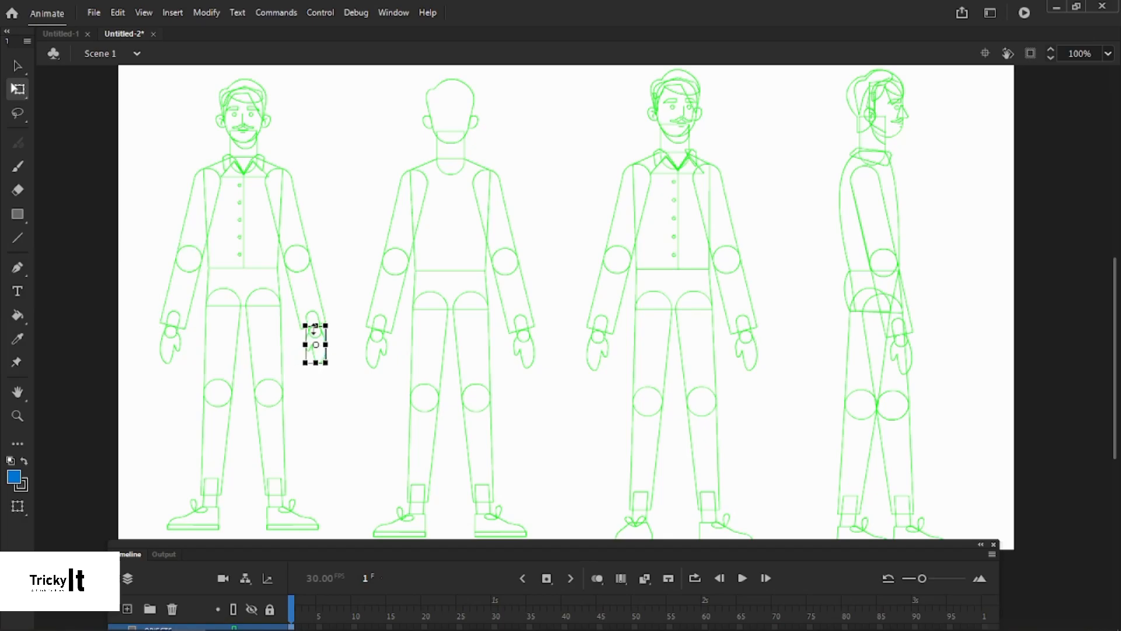
left_click(327, 307)
left_click(313, 319)
left_click(330, 284)
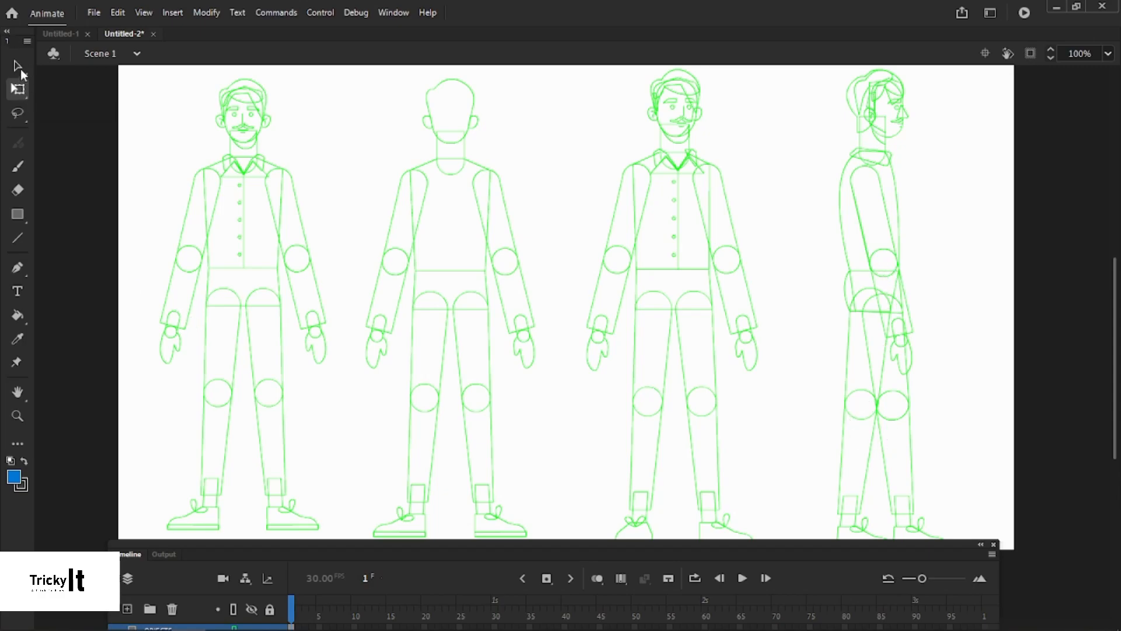
Place the transformation point of the front figure's left forearm at the centre of the elbow circle
left_click(313, 285)
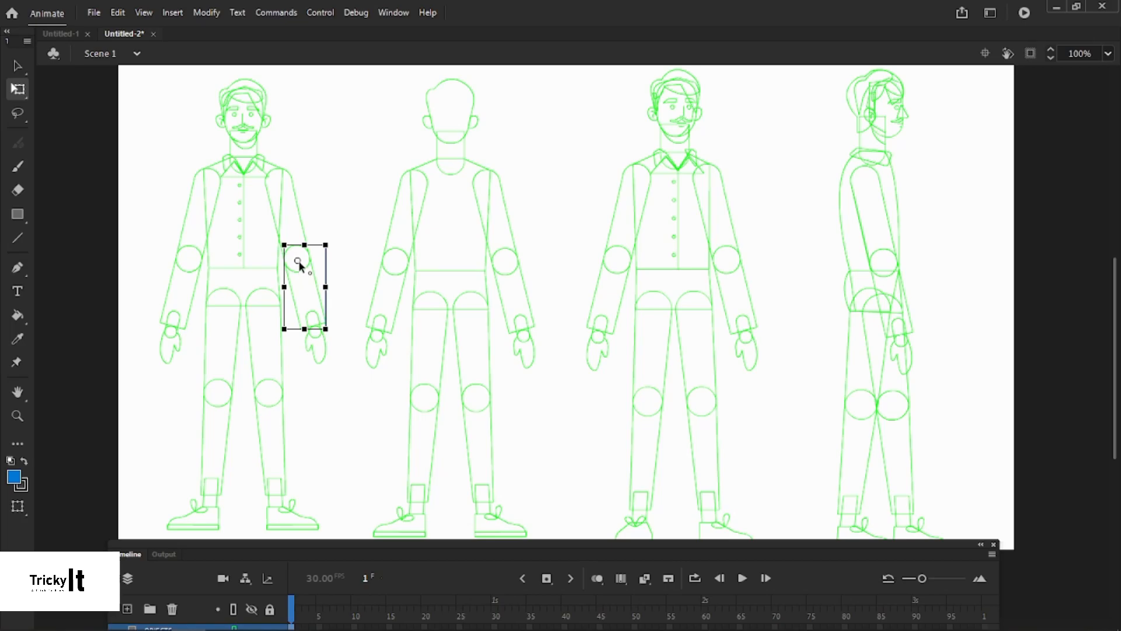
left_click_drag(313, 290, 300, 258)
left_click_drag(298, 264, 298, 256)
left_click_drag(334, 341, 321, 295)
left_click(353, 279)
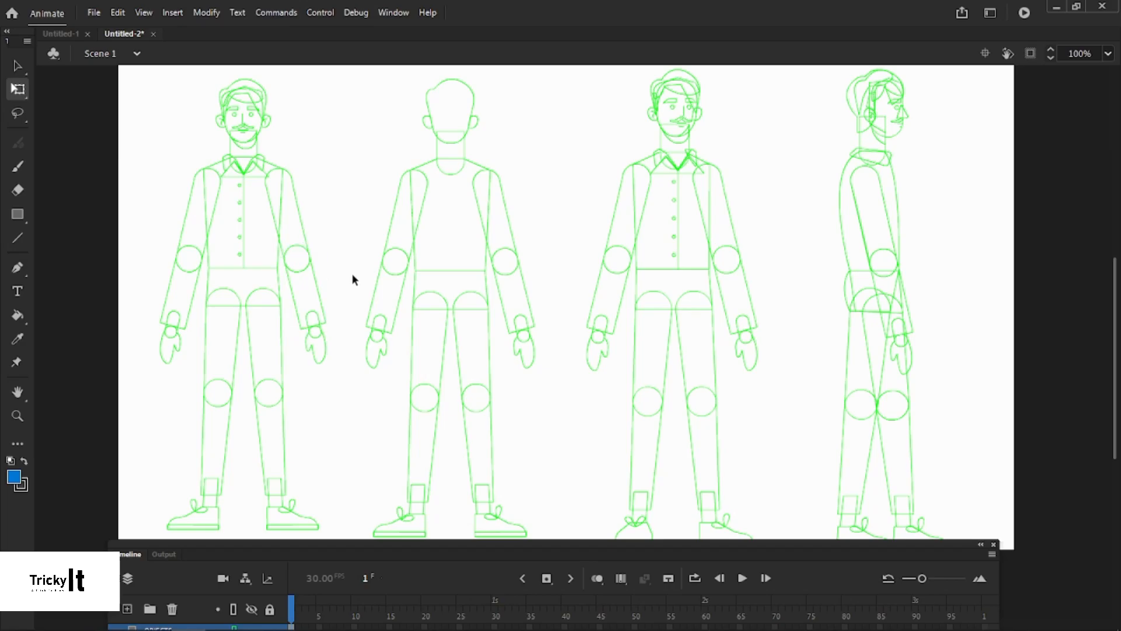
Return to the filled display and set the left forearm and hand's shared pivot at the elbow, checking it against the outlines
left_click(233, 609)
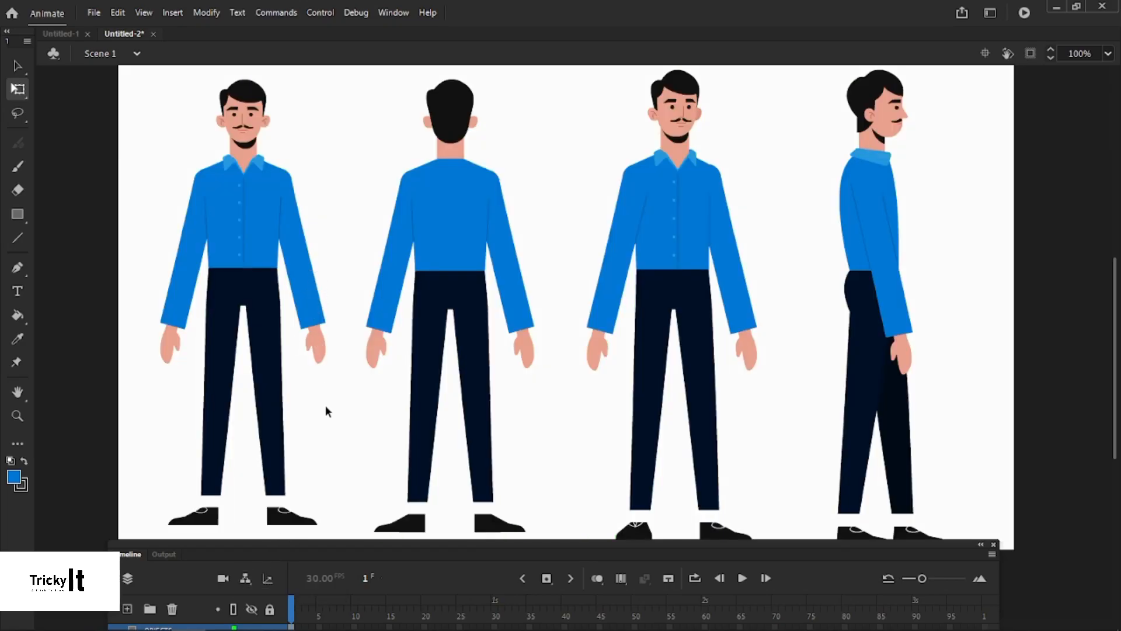
left_click_drag(330, 365, 298, 256)
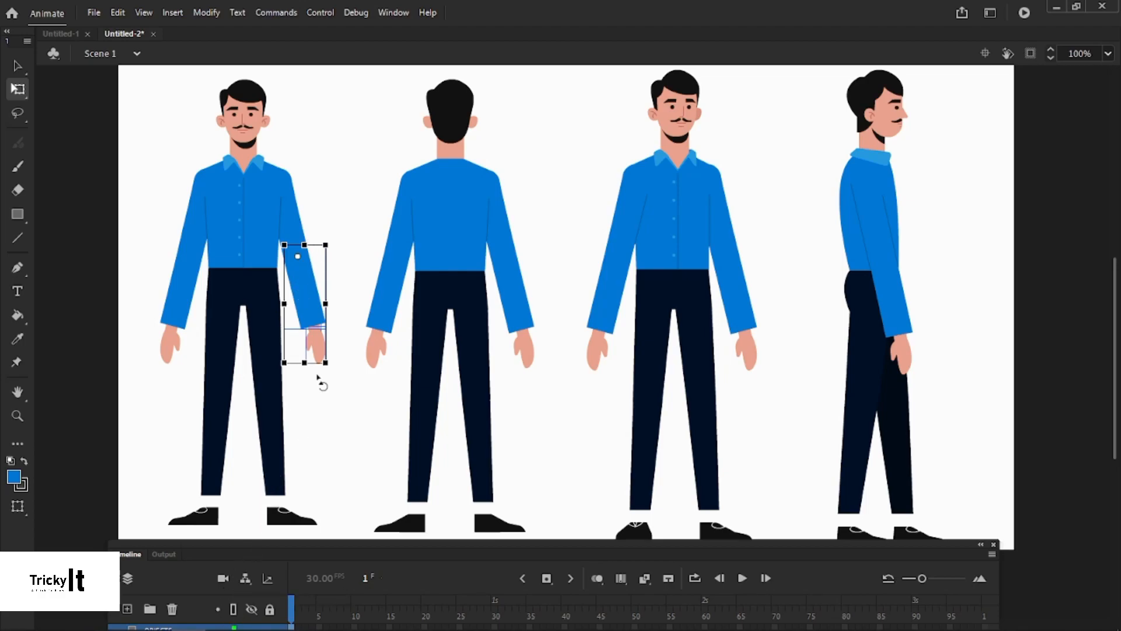
left_click(235, 610)
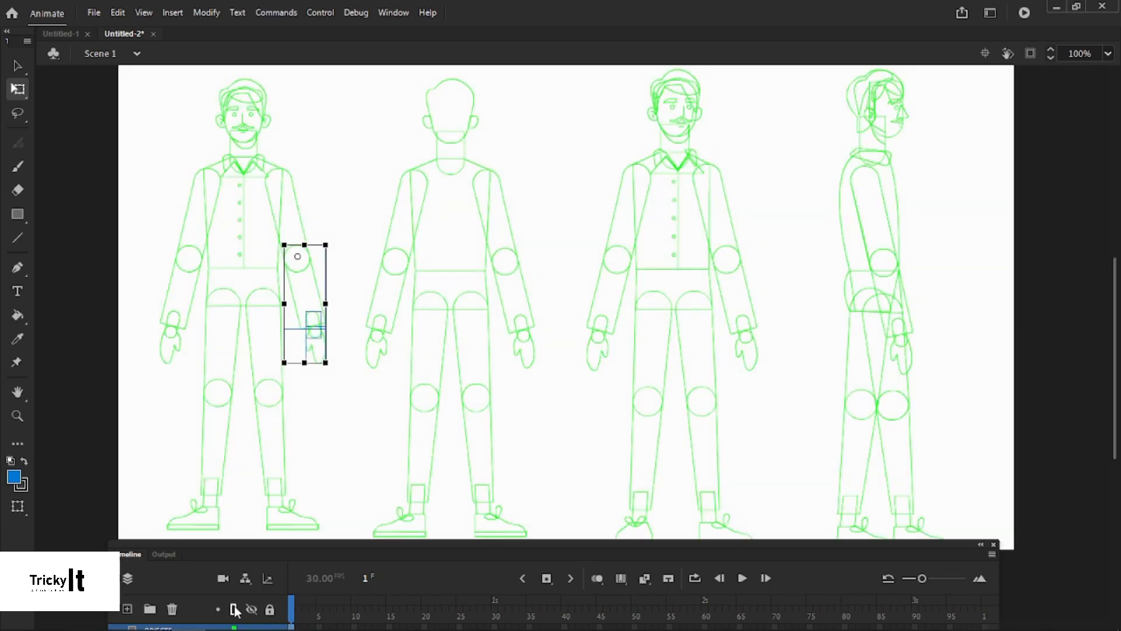
left_click(235, 610)
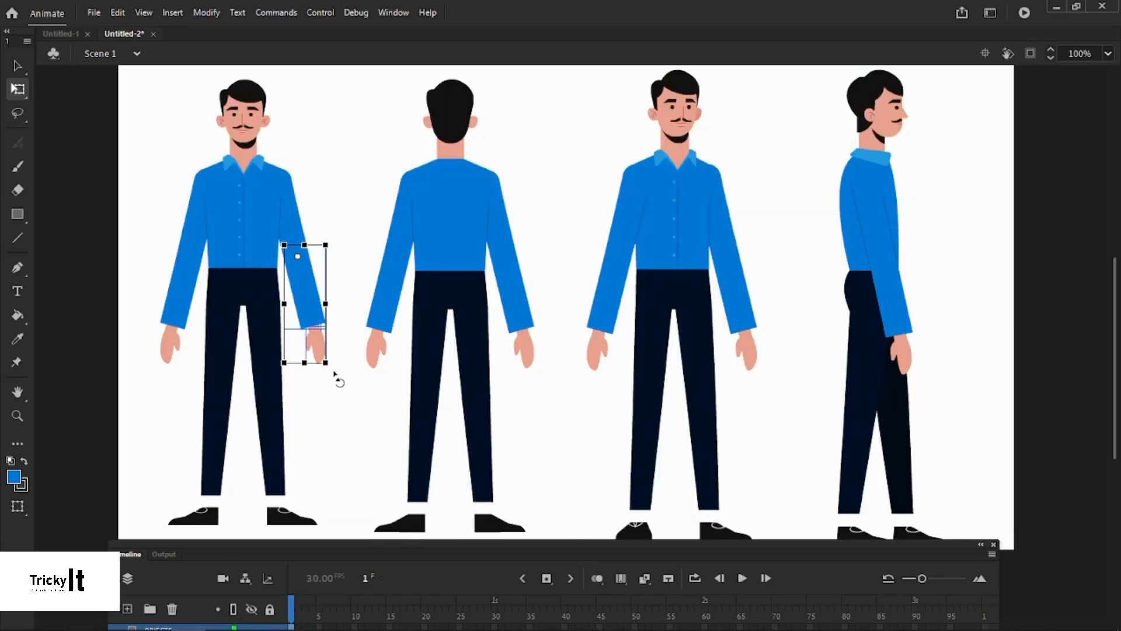
Bend the front figure's left forearm and hand outward and upward about the elbow, and undo the rotation
left_click_drag(334, 372, 356, 237)
left_click(351, 307)
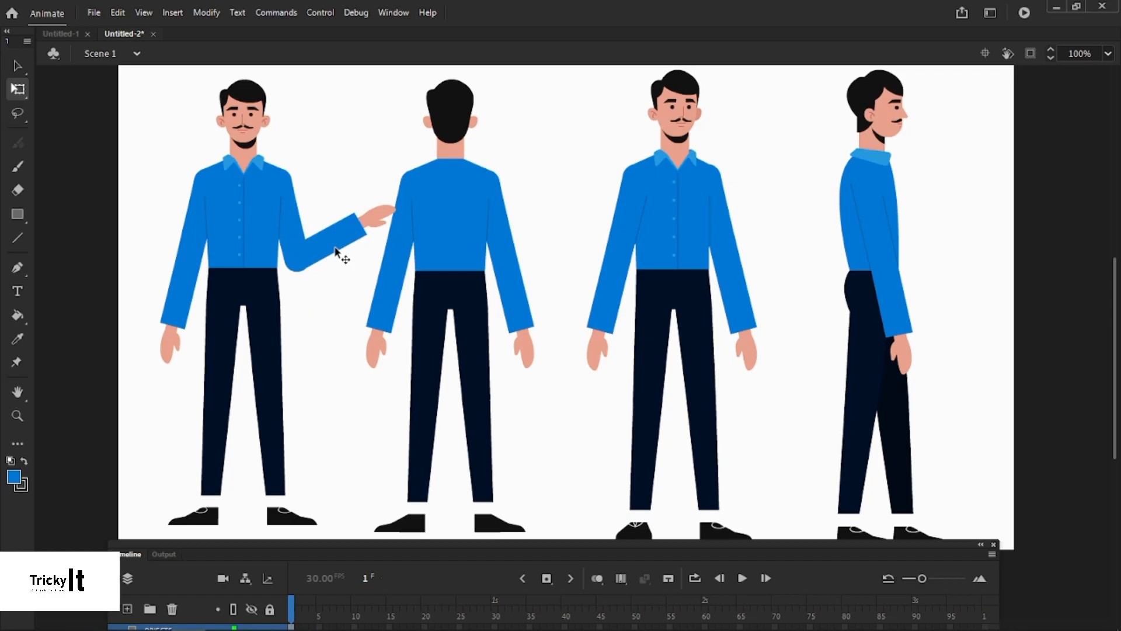
left_click(336, 251)
key("ctrl+z")
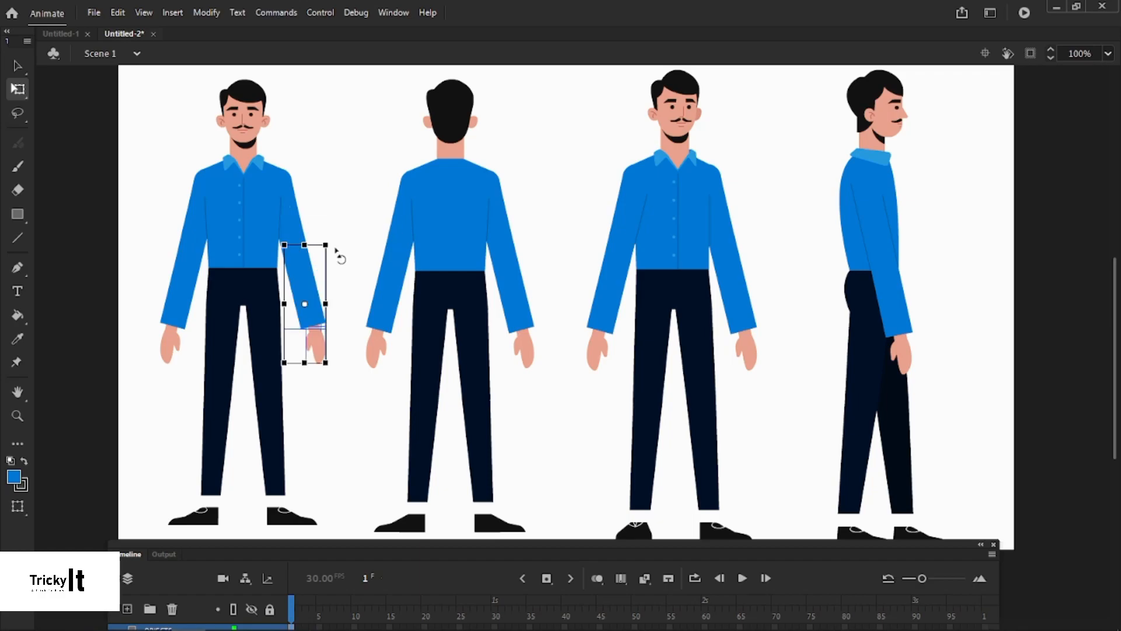
Set the right forearm and hand's pivot at the elbow circle, try rotating them inward, and undo the rotation
left_click(177, 303)
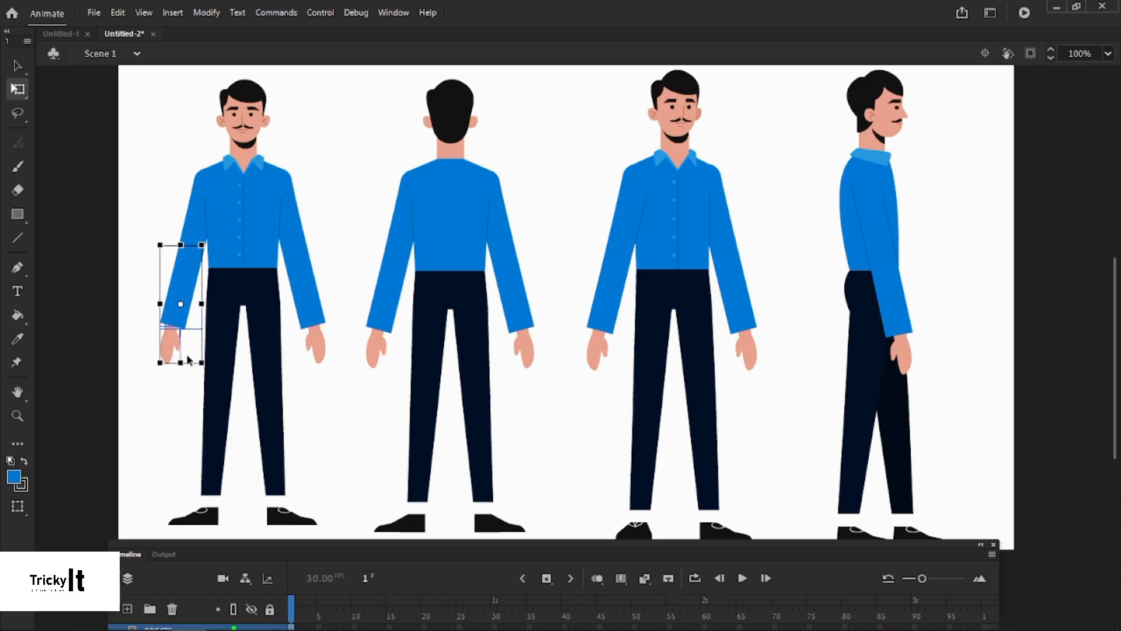
left_click_drag(181, 306, 191, 262)
mouse_move(194, 255)
left_mouse_down()
mouse_move(191, 269)
mouse_move(189, 256)
left_mouse_up()
left_click(236, 609)
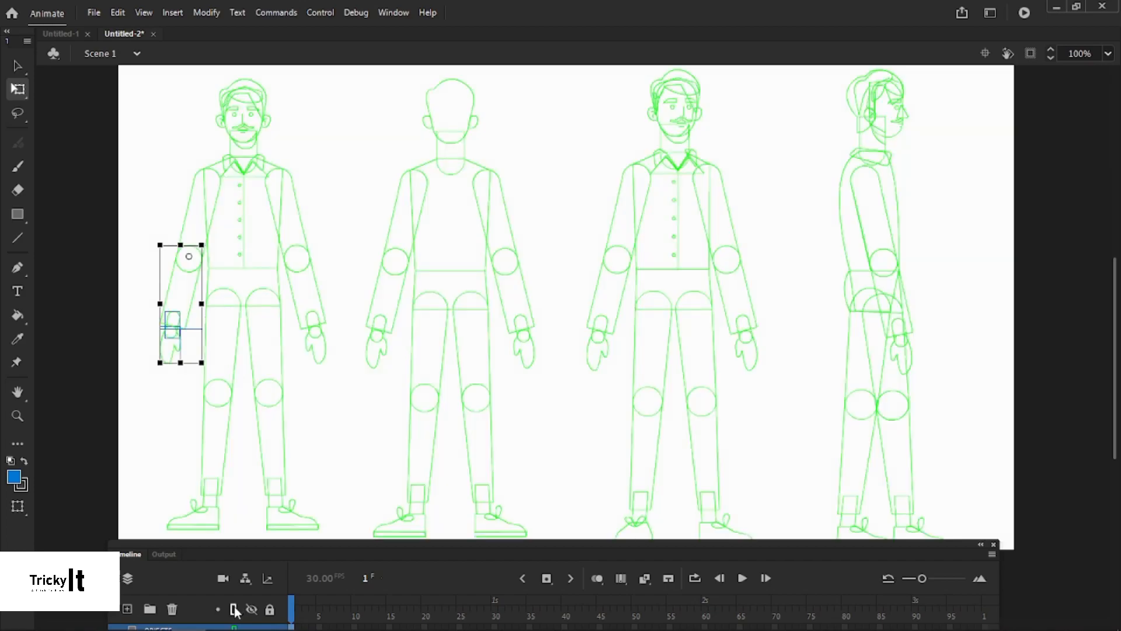
left_click(235, 608)
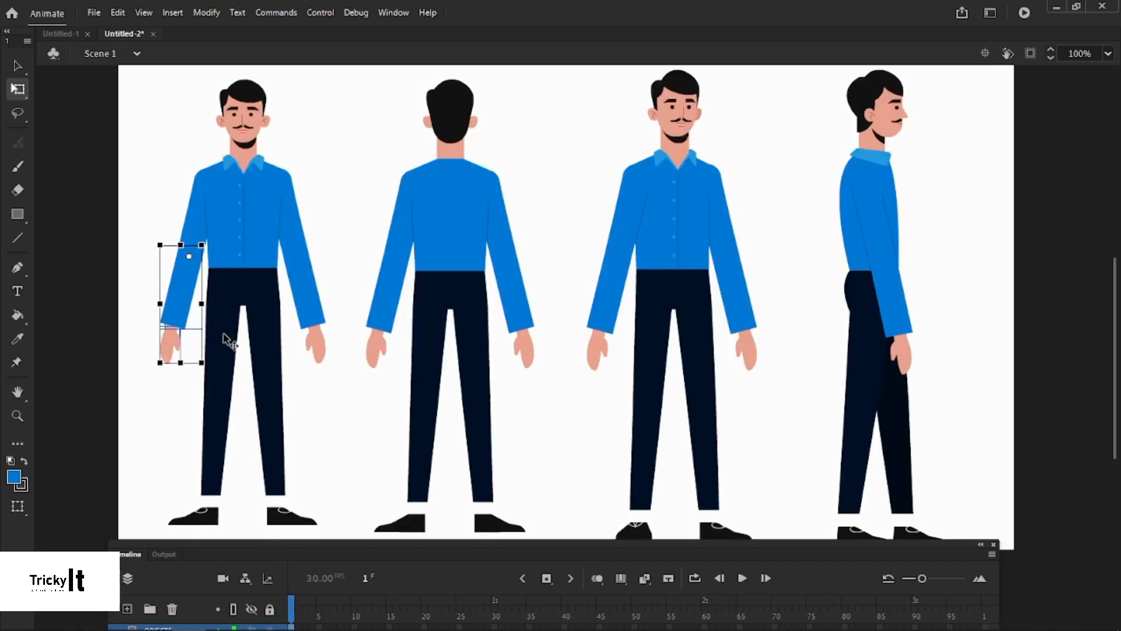
left_click_drag(216, 368, 204, 332)
key("ctrl+z")
left_click(349, 241)
Select the front figure's whole left arm and move its pivot to the centre of the rounded shoulder, using the outlines as guide
left_click_drag(316, 208, 306, 363)
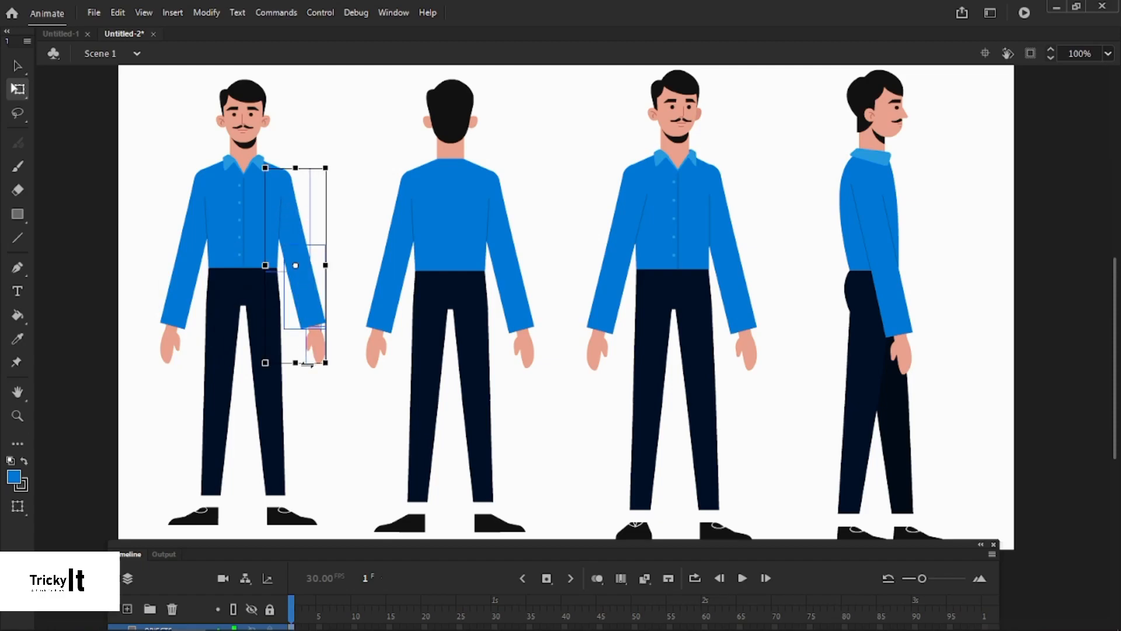
left_click_drag(295, 264, 274, 185)
left_click(233, 609)
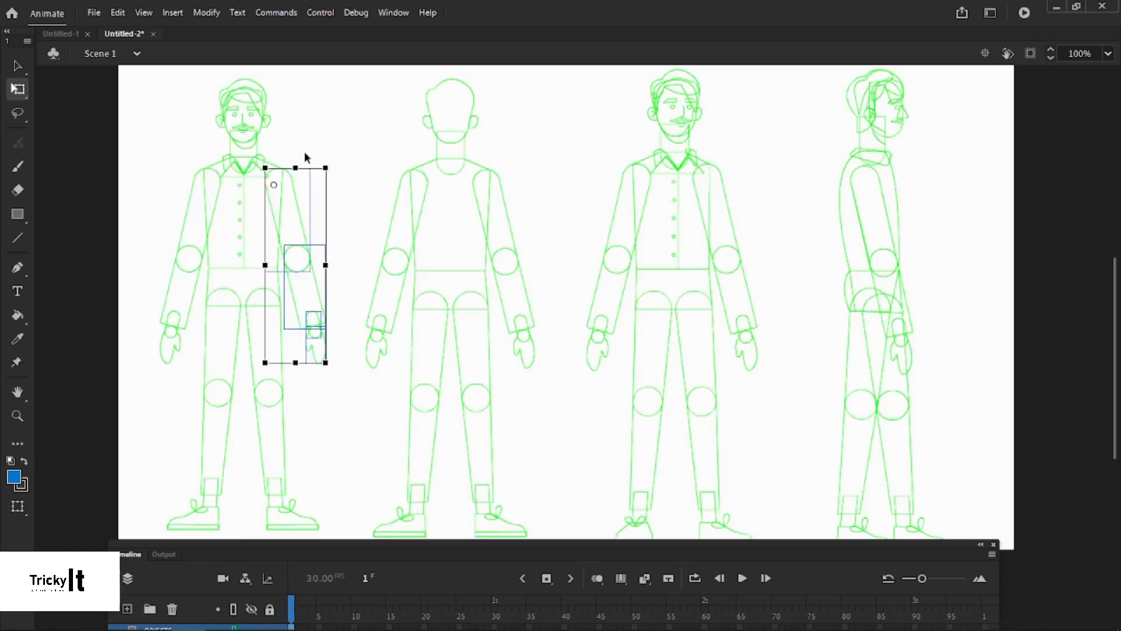
left_click_drag(277, 184, 280, 184)
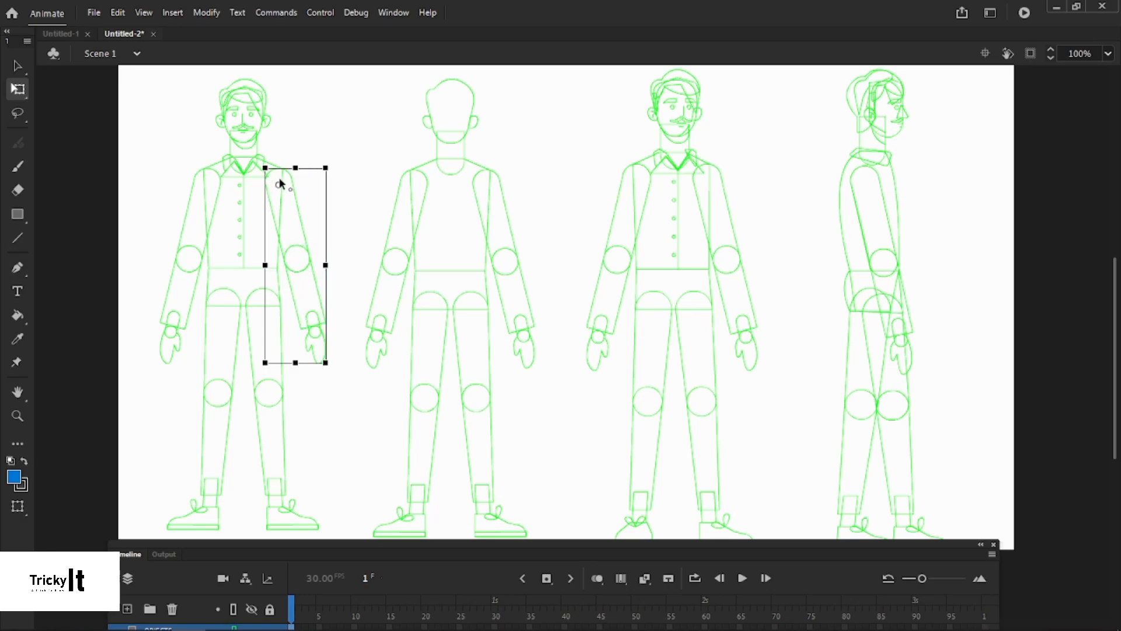
left_click(233, 609)
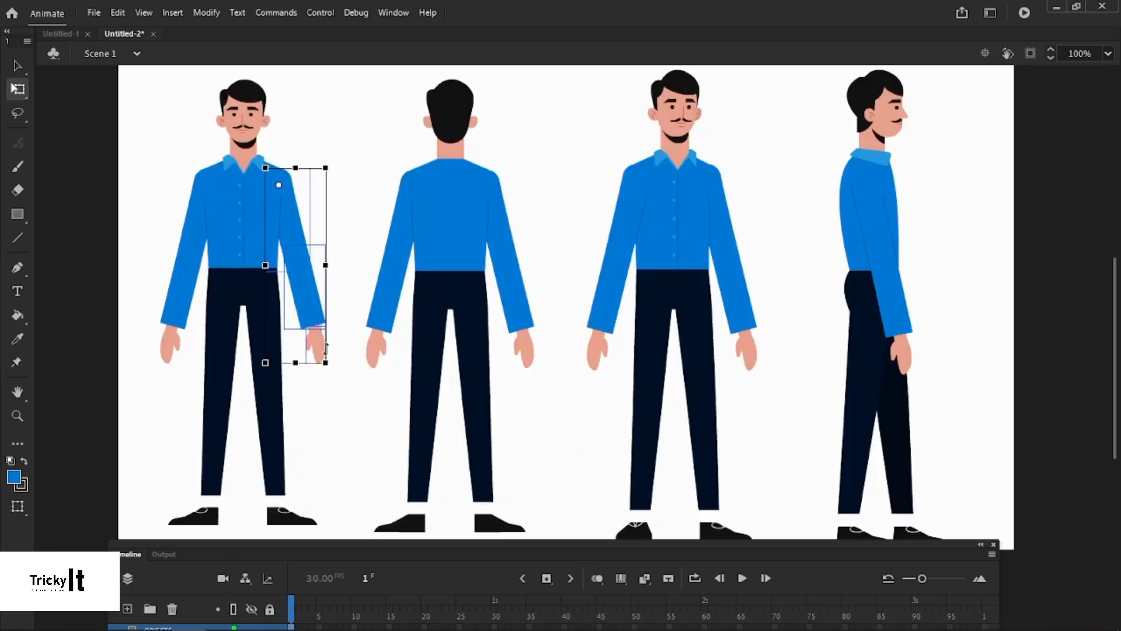
Rotate the whole left arm about the shoulder, nudging the pivot slightly upward, and leave the arm angled a little outward
mouse_move(340, 369)
left_mouse_down()
mouse_move(144, 357)
mouse_move(85, 259)
mouse_move(387, 291)
mouse_move(416, 166)
mouse_move(342, 354)
mouse_move(327, 359)
left_mouse_up()
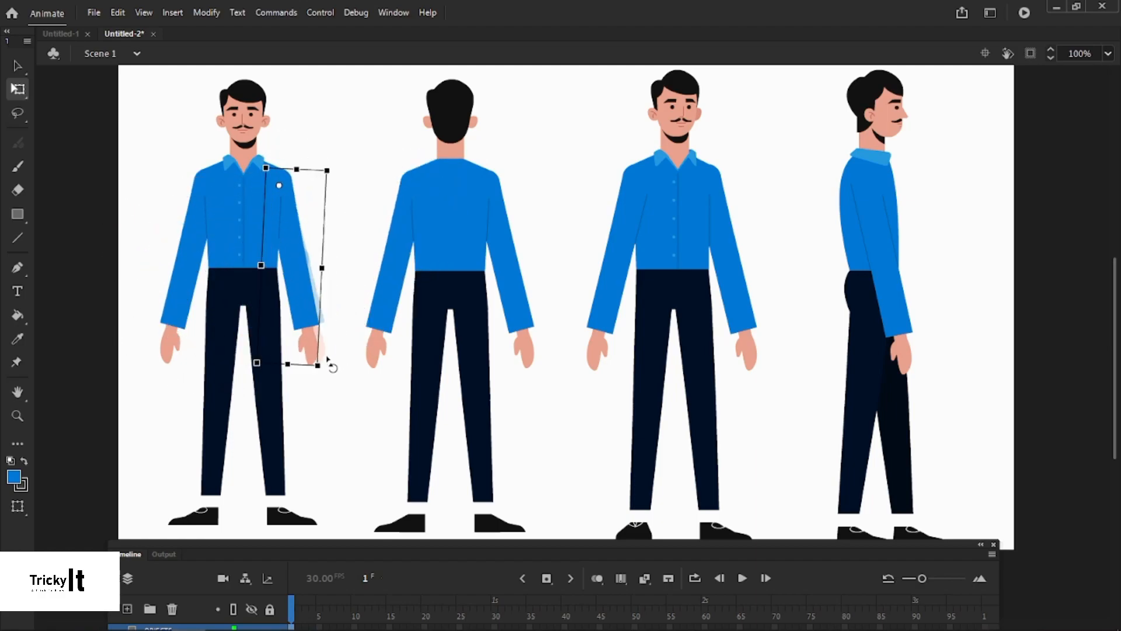
left_click_drag(279, 185, 279, 180)
left_click_drag(323, 377, 363, 254)
left_click_drag(450, 289, 374, 394)
left_click(373, 394)
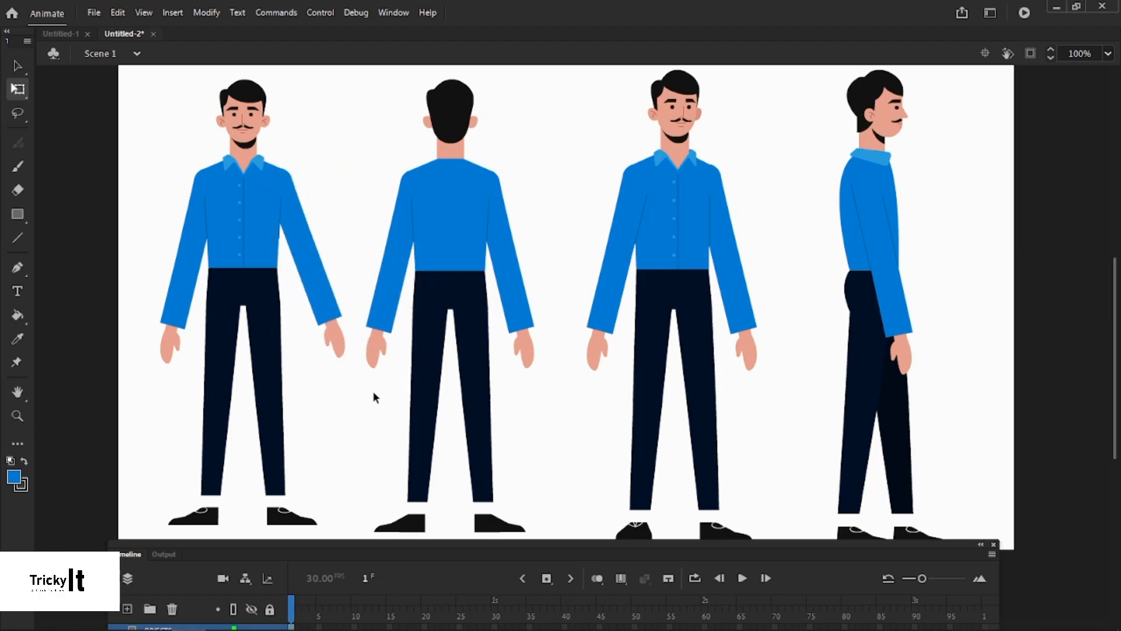
Select the front figure's left lower leg and shoe, move the pivot to the knee circle, and test bending the leg there
left_click(271, 464)
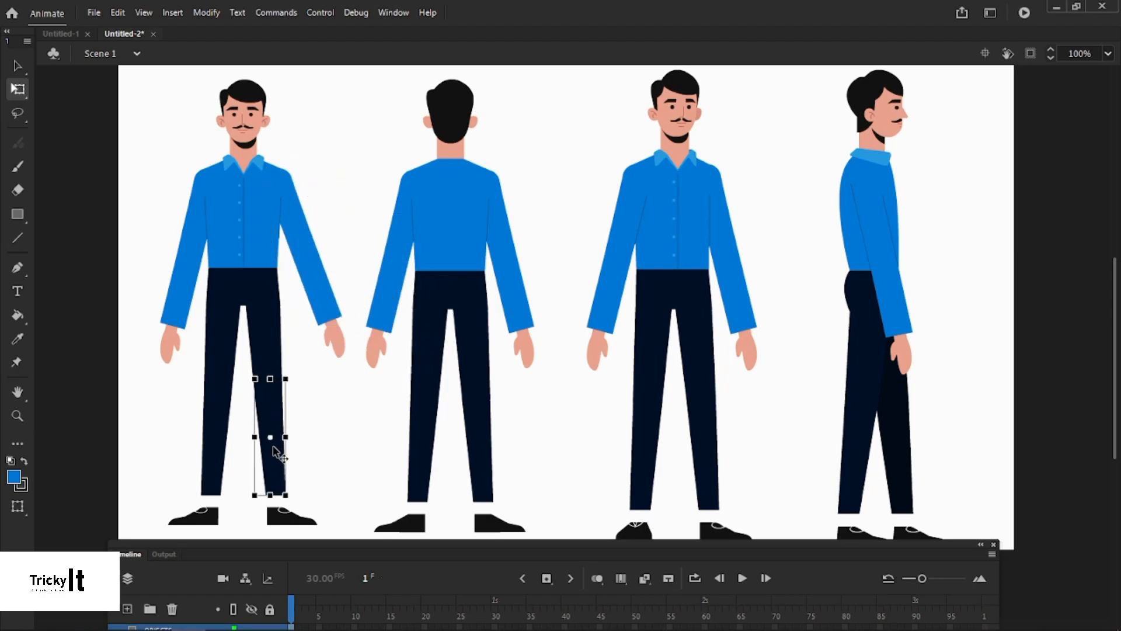
left_click(316, 523)
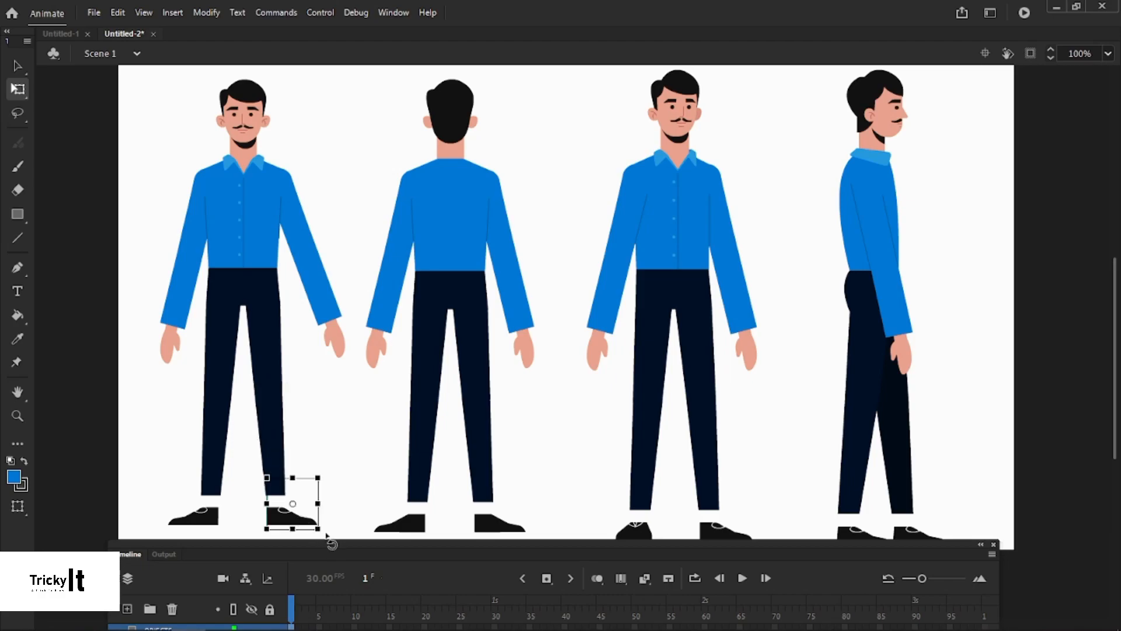
left_click(334, 512)
left_click_drag(335, 528, 272, 459)
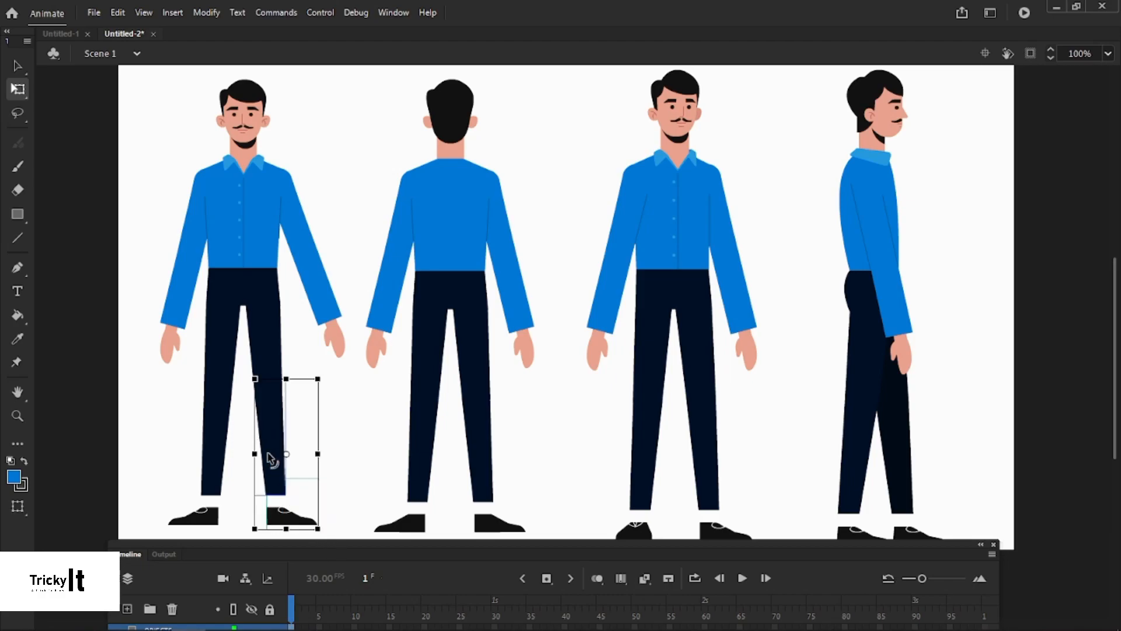
left_click_drag(284, 441, 268, 396)
left_click(235, 606)
left_click(235, 609)
left_click_drag(330, 534, 318, 502)
Select the front figure's right lower leg and shoe, place the pivot at the knee, and try rotating them about it
left_click_drag(162, 409, 234, 536)
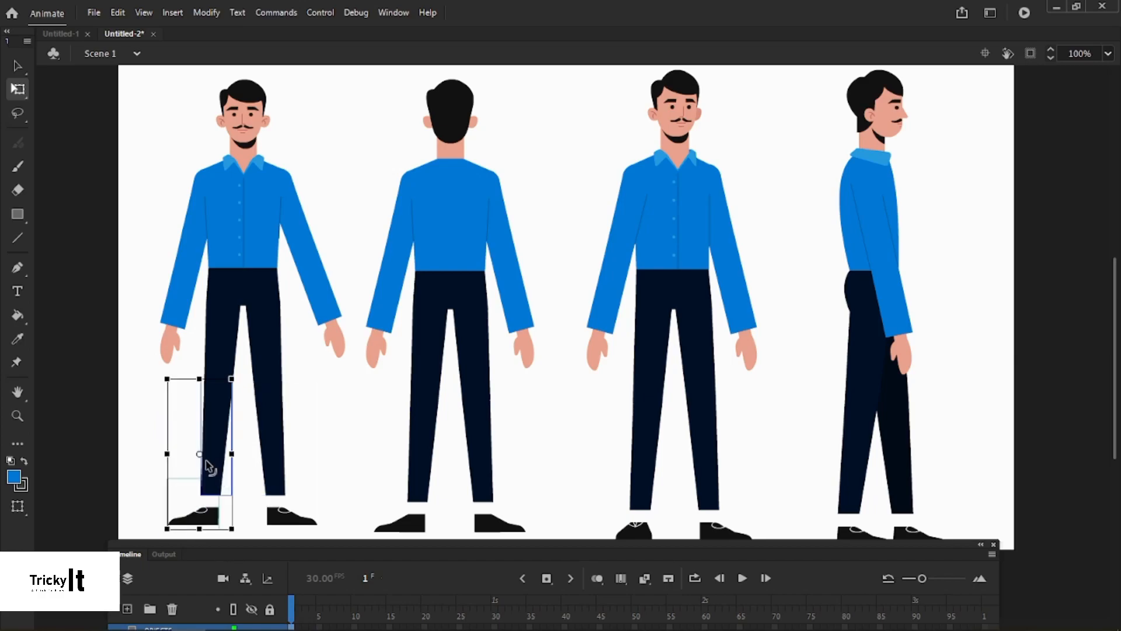
left_click_drag(218, 387, 218, 390)
left_click_drag(243, 540, 234, 492)
left_click(303, 432)
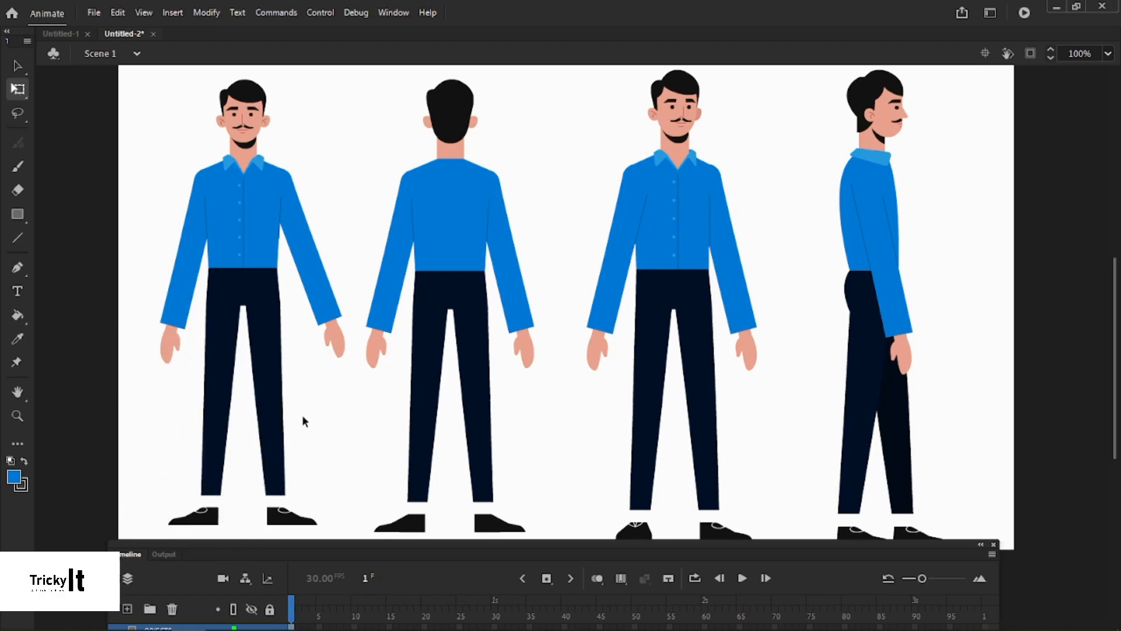
Select the front figure's whole left leg with its shoe, move the pivot to the hip, and try swinging the leg outward
left_click(281, 327)
left_click(327, 469)
left_click_drag(334, 528, 247, 357)
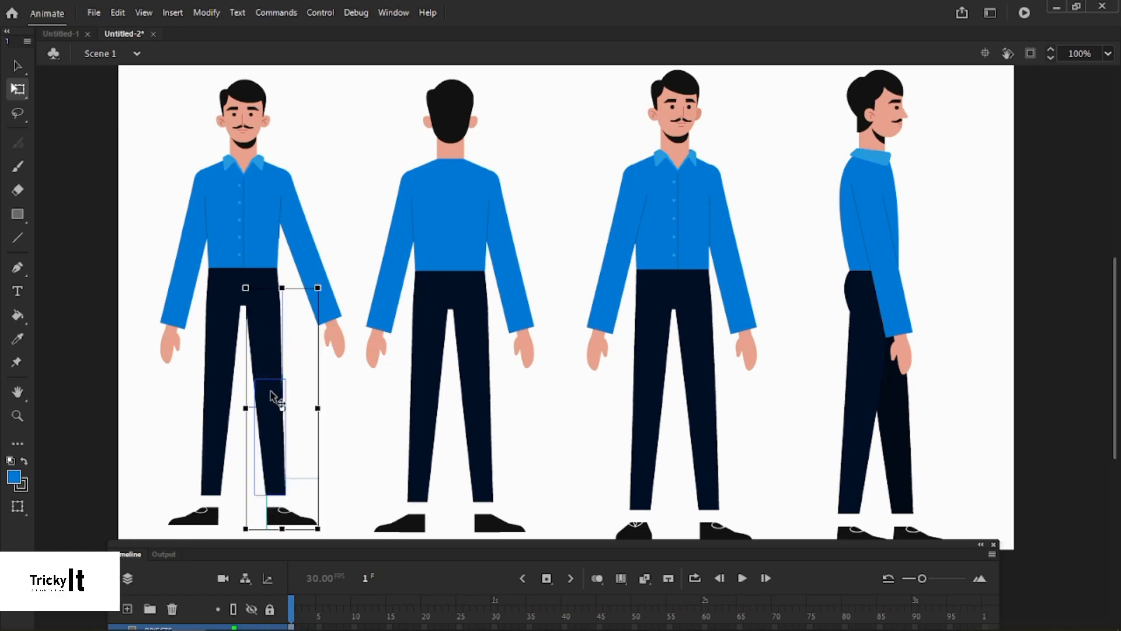
left_click_drag(279, 407, 280, 346)
key("ctrl+z")
left_click_drag(283, 409, 267, 304)
left_click_drag(332, 532, 310, 420)
Refine the whole left leg's pivot within the rounded hip, using the outlines as guide, and test its rotation again
left_click_drag(265, 306, 265, 296)
left_click_drag(360, 476, 303, 395)
left_click(233, 609)
left_click_drag(266, 301, 265, 307)
left_click(233, 609)
left_click_drag(332, 533, 301, 417)
left_click(332, 415)
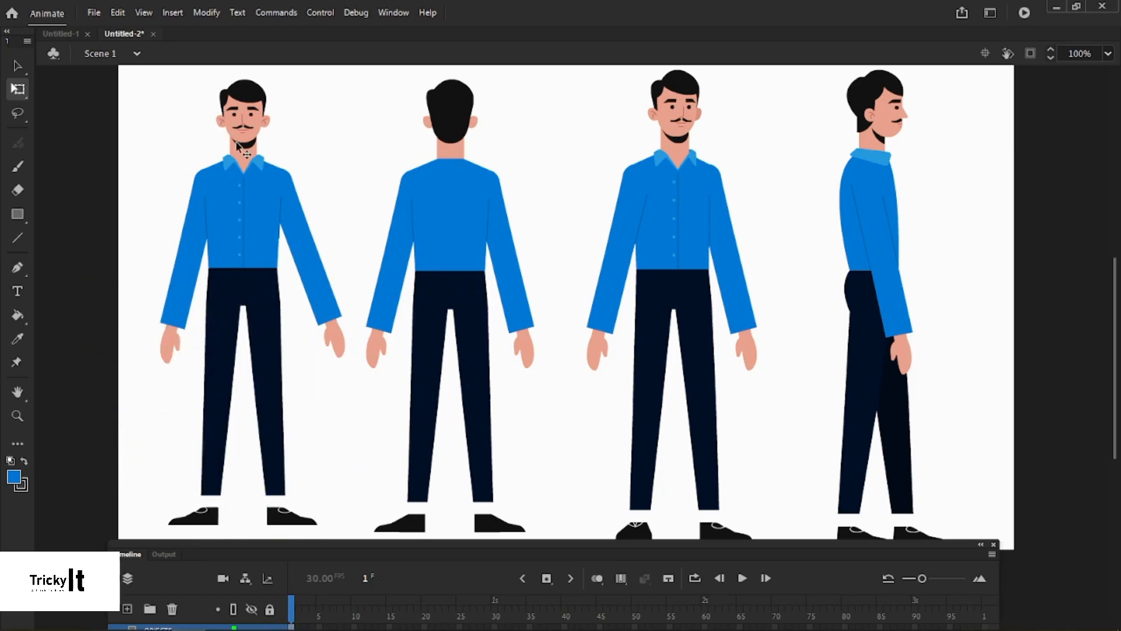
Try tilting the front figure's head about a pivot at its chin, and look inside the neck and collar group
left_click_drag(210, 76, 280, 143)
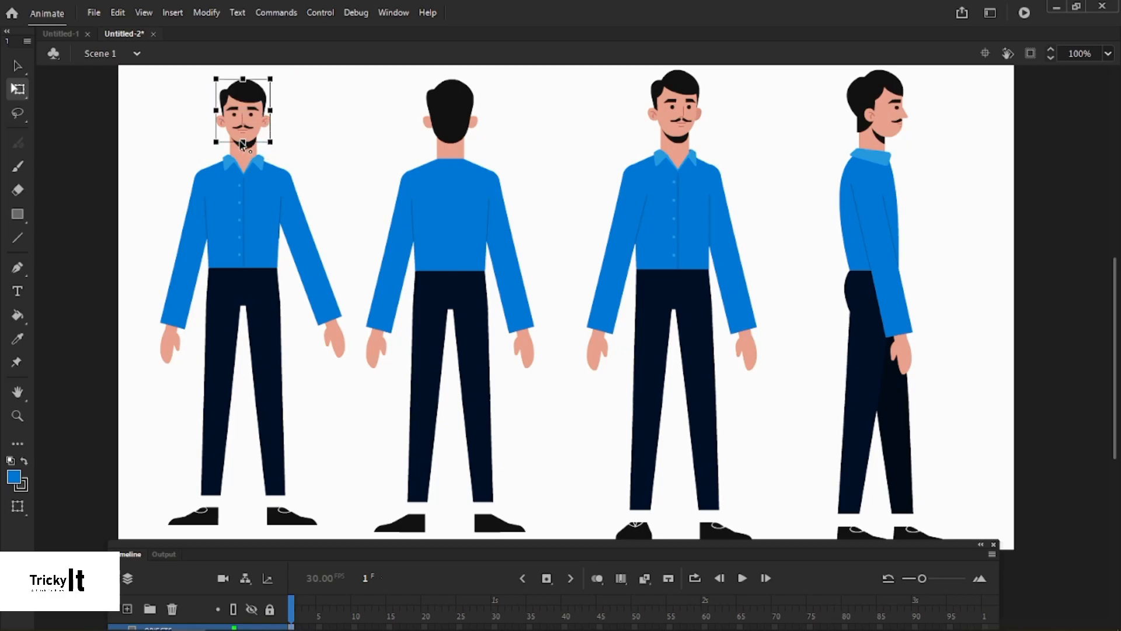
mouse_move(275, 145)
left_mouse_down()
mouse_move(282, 175)
mouse_move(237, 100)
mouse_move(289, 145)
left_mouse_up()
double_click(241, 161)
left_click(311, 130)
double_click(304, 126)
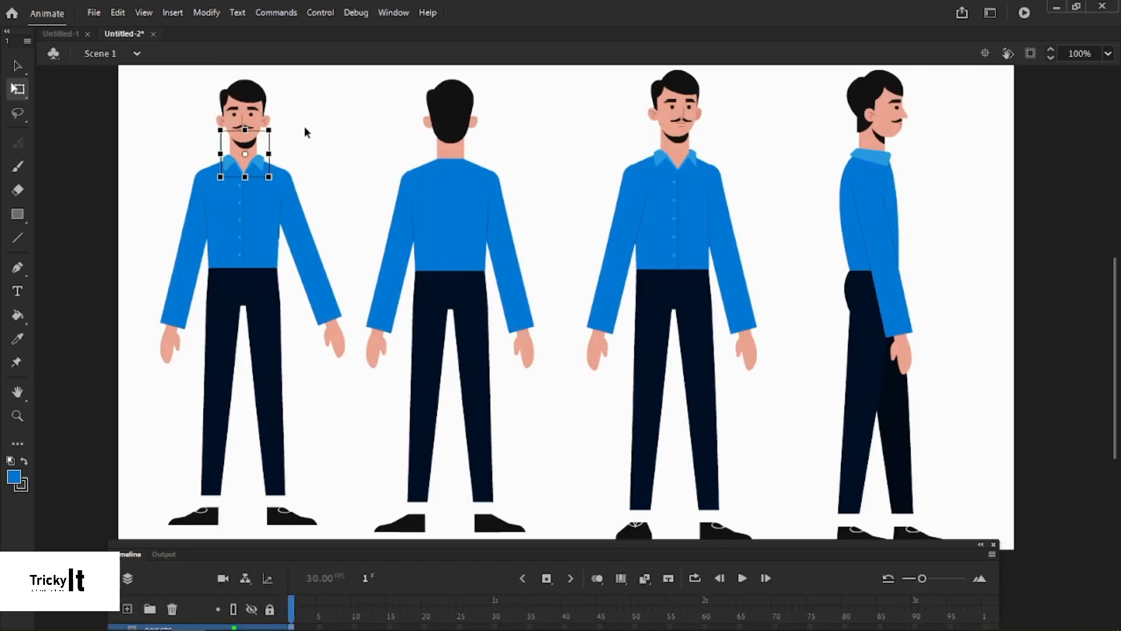
Open the neck shape inside the front figure's neck and collar group and extend its top edge upward into a rounded end
double_click(239, 149)
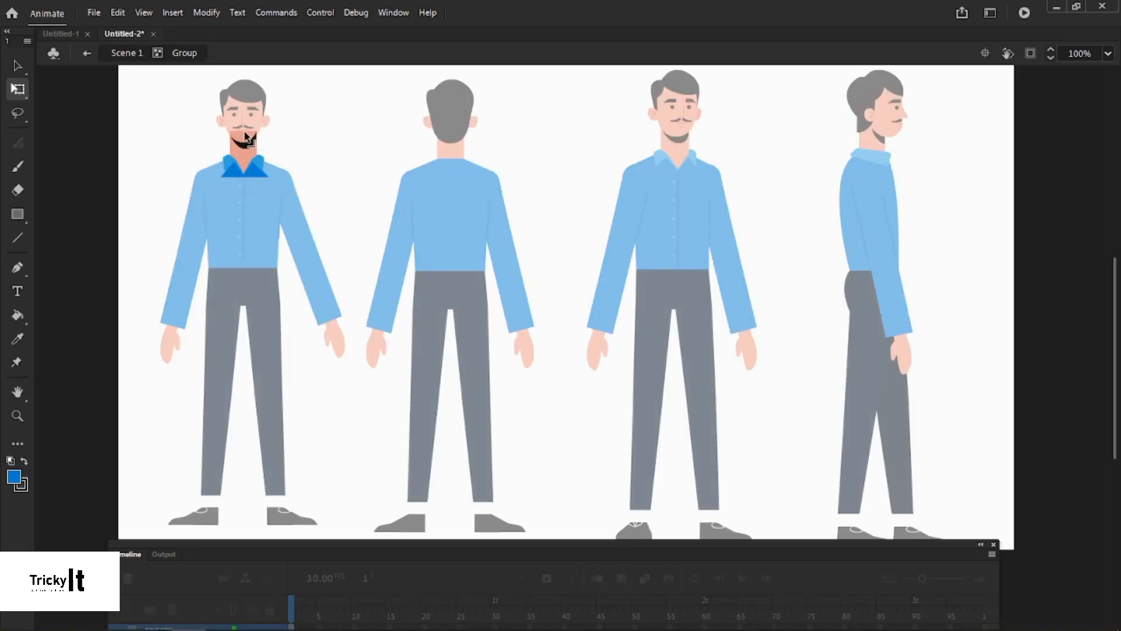
double_click(244, 146)
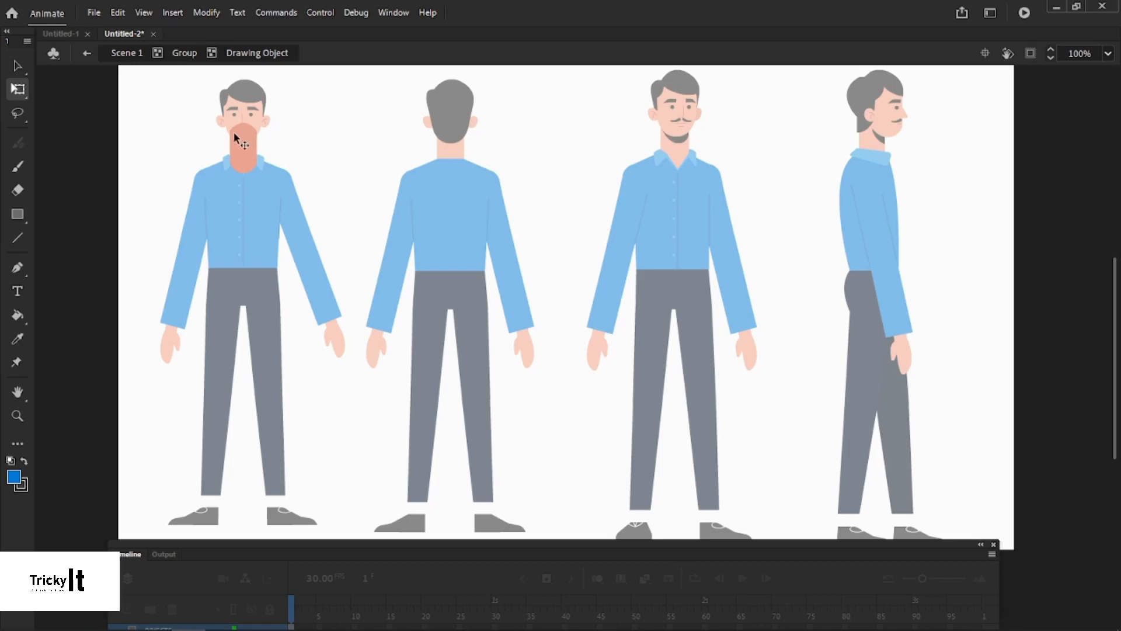
double_click(315, 152)
double_click(316, 152)
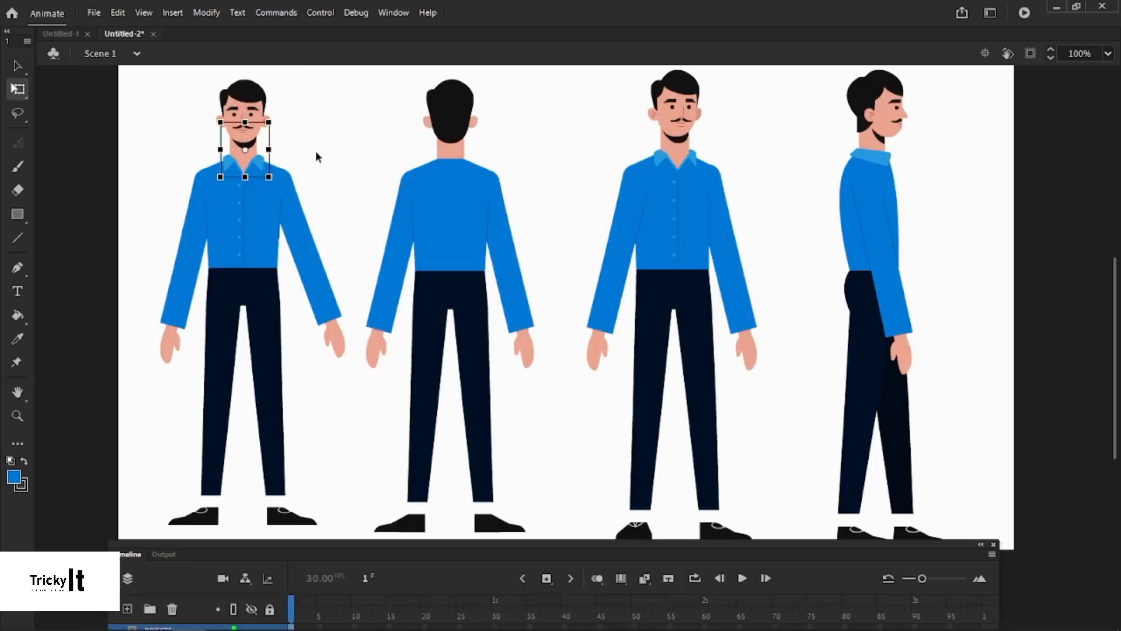
left_click(315, 156)
Select the front figure's head and test tilting it over the rounded neck
left_click(261, 129)
mouse_move(282, 149)
left_mouse_down()
mouse_move(281, 162)
mouse_move(273, 128)
mouse_move(282, 155)
mouse_move(279, 146)
left_mouse_up()
left_click(286, 127)
Set the side-view figure's forearm and hand pivot at the elbow circle and bend them forward until nearly horizontal
left_click(446, 269)
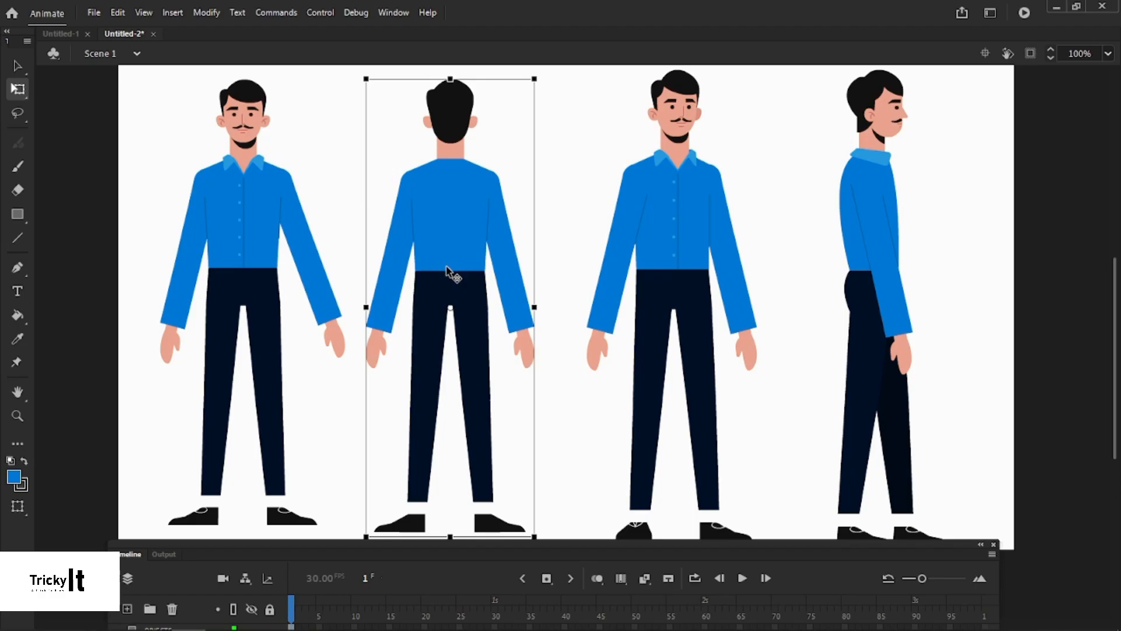
left_click(623, 227)
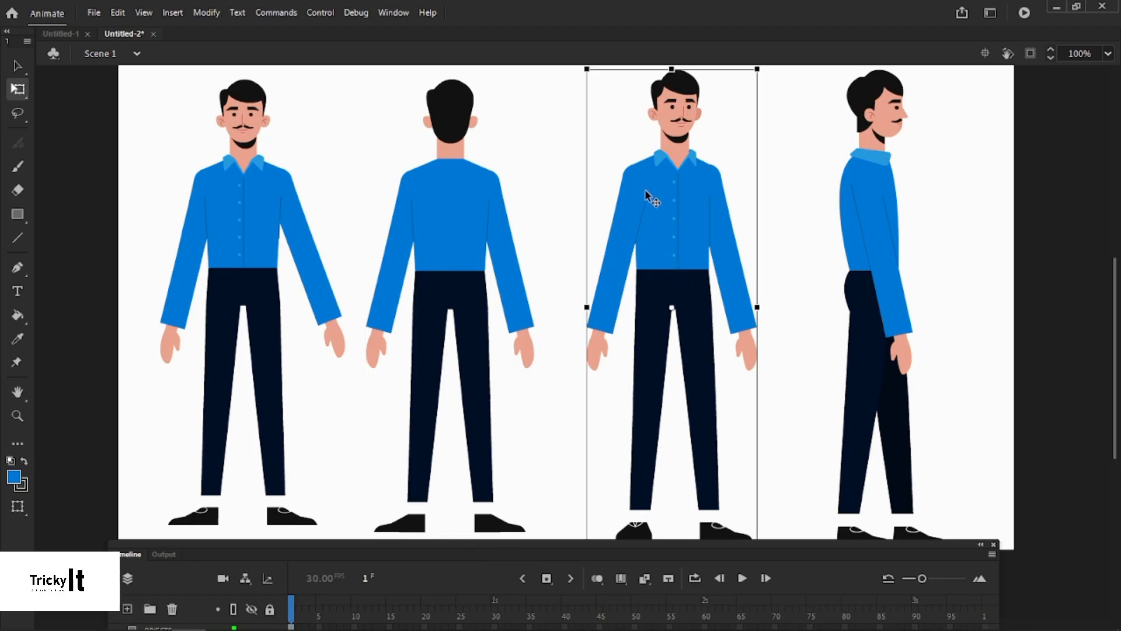
left_click(900, 256)
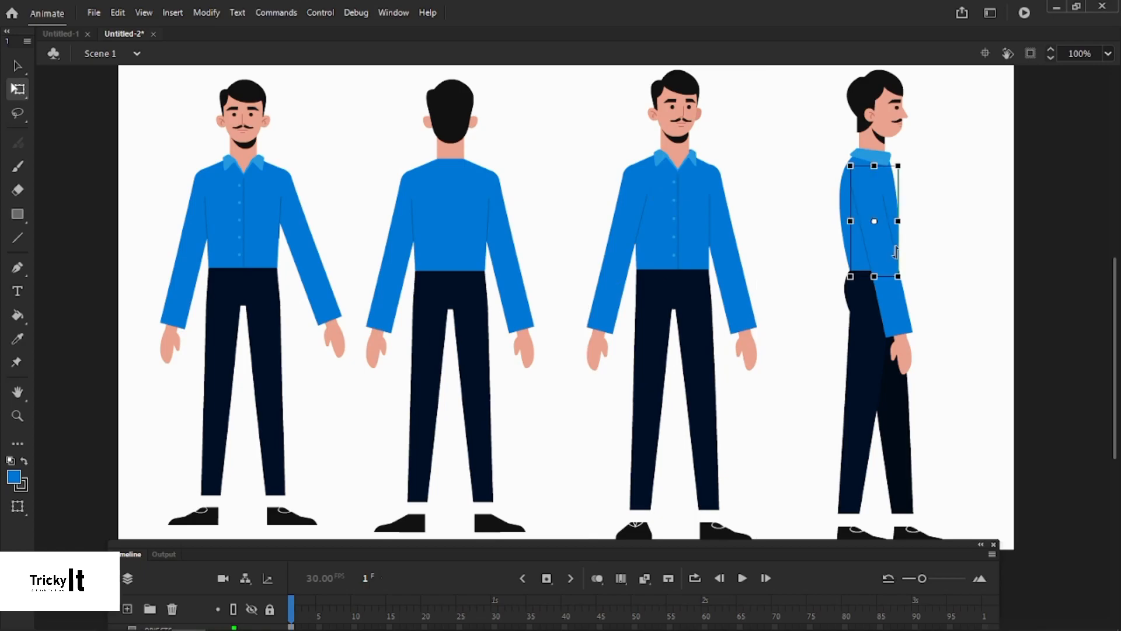
left_click(903, 322)
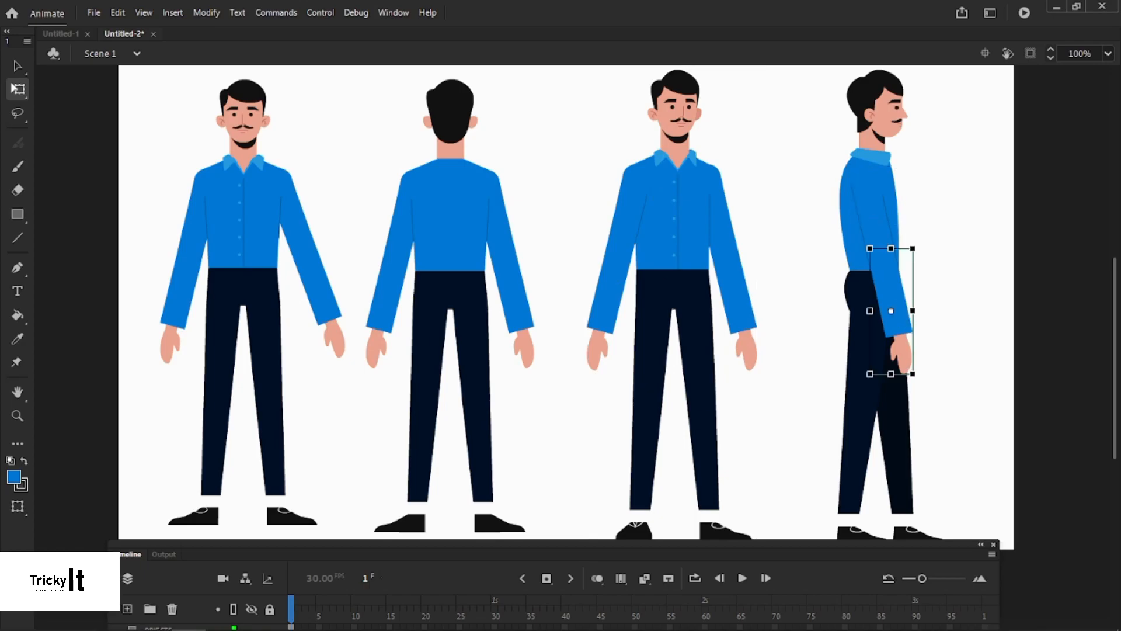
left_click(235, 609)
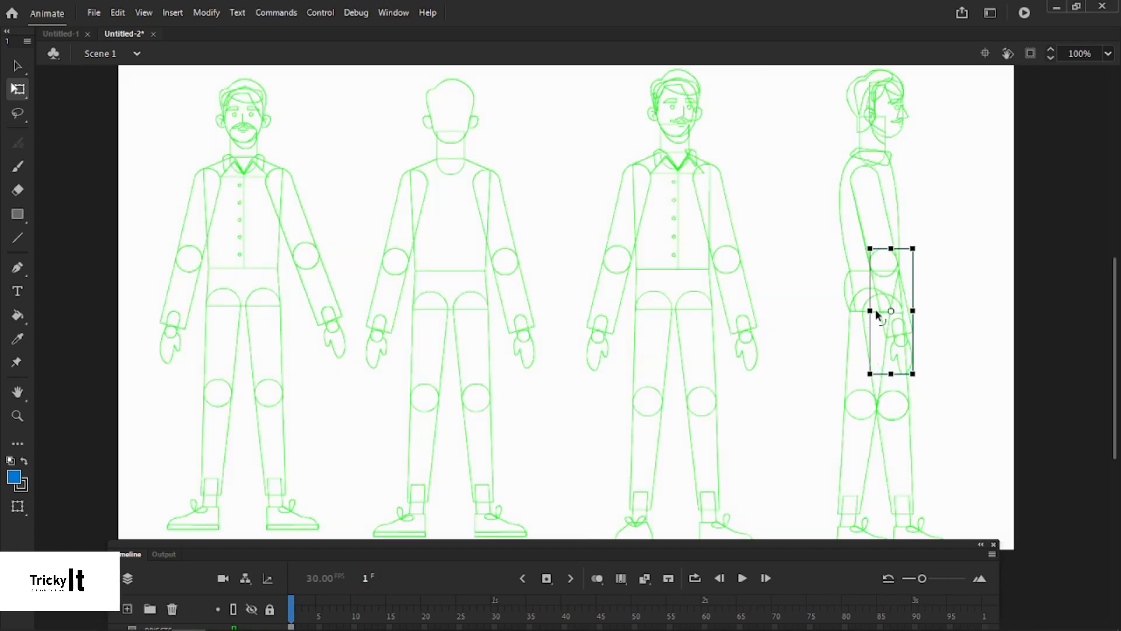
left_click_drag(888, 308, 882, 263)
left_click(234, 609)
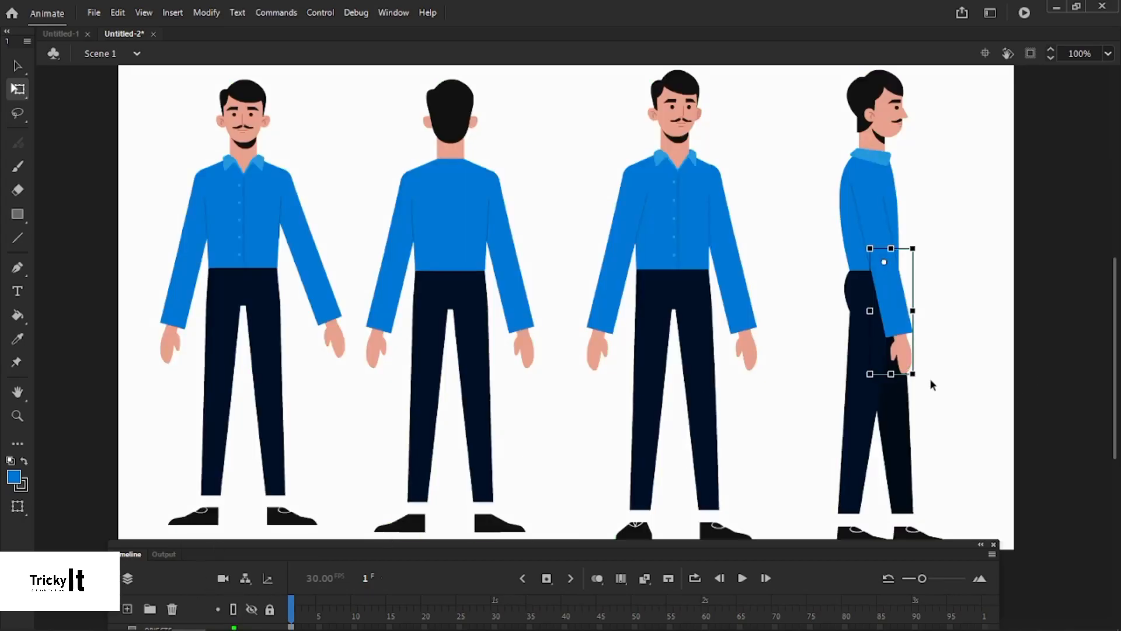
left_click_drag(918, 378, 994, 245)
left_click(975, 327)
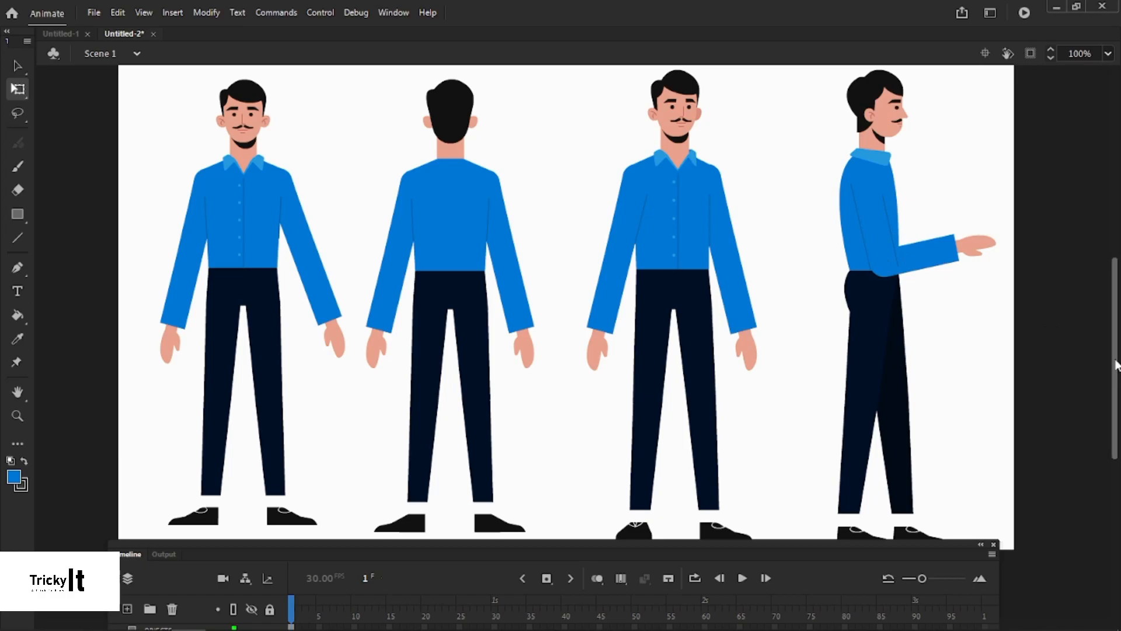
Select the side-view figure's near lower leg and shoe, set the pivot at the knee, and bend them backward
scroll(1116, 365, "down", 3)
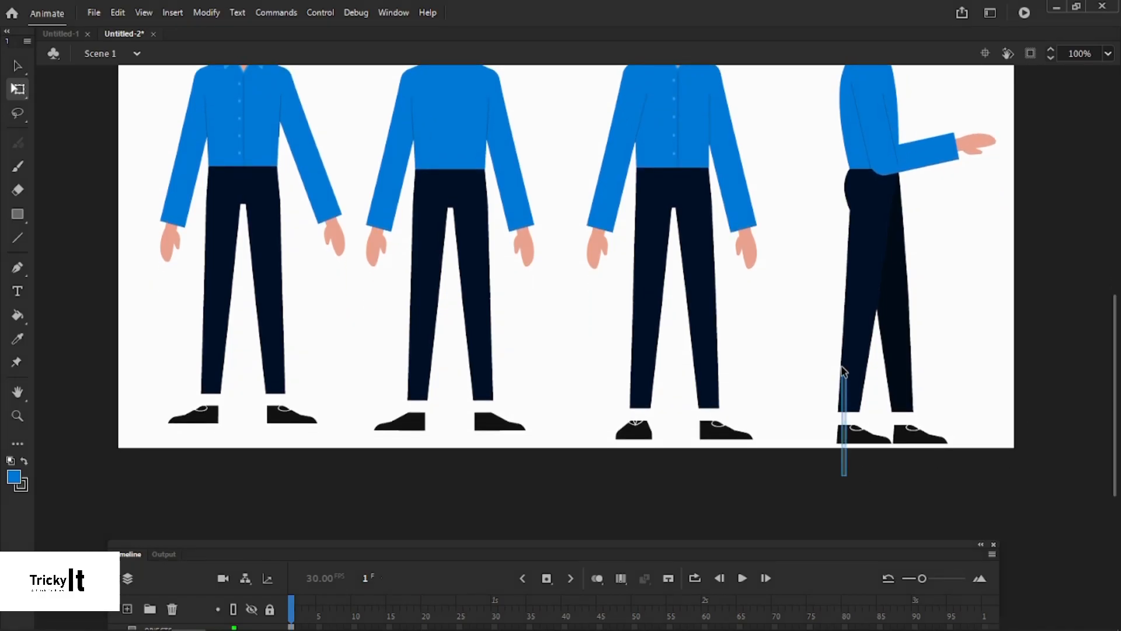
left_click(844, 359)
left_click_drag(866, 370, 865, 309)
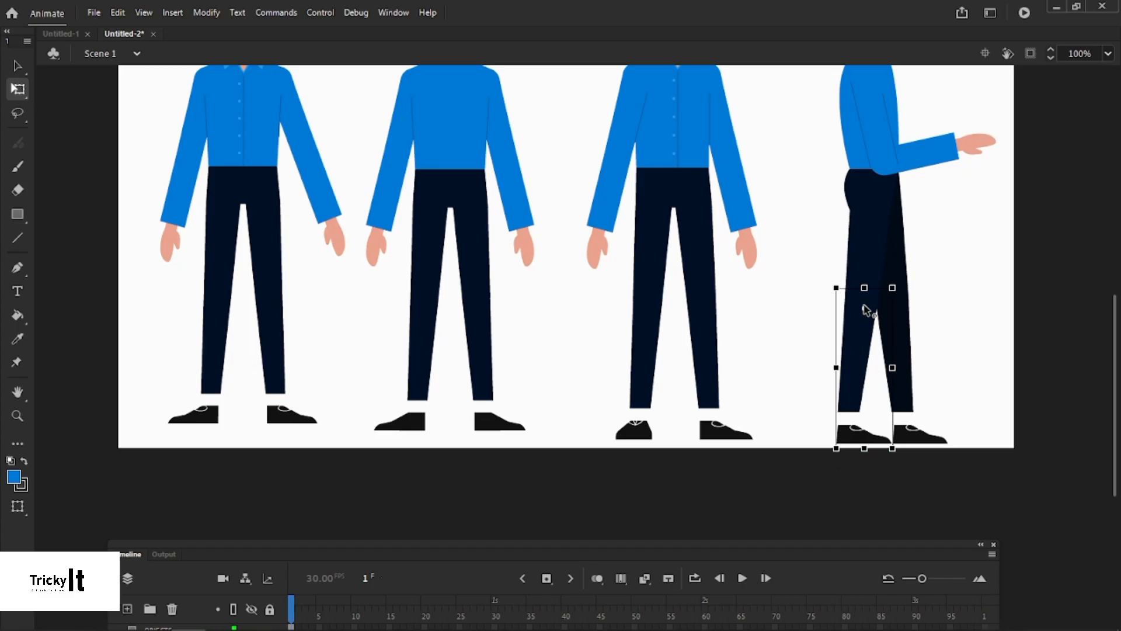
left_click_drag(908, 461, 853, 409)
Select the side-view figure's whole far leg, set its pivot at the hip using the outlines, and swing it forward
left_click_drag(977, 480, 890, 300)
left_click_drag(929, 250, 899, 449)
left_click_drag(905, 323, 883, 204)
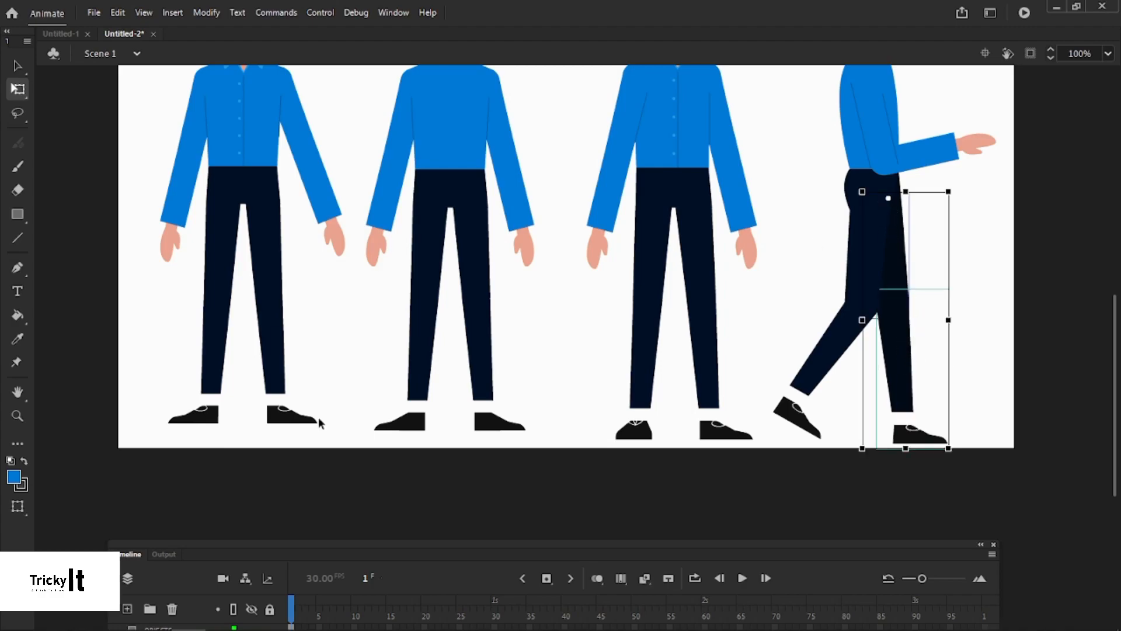
left_click(234, 609)
left_click(233, 609)
left_click(233, 609)
left_click_drag(888, 199, 889, 209)
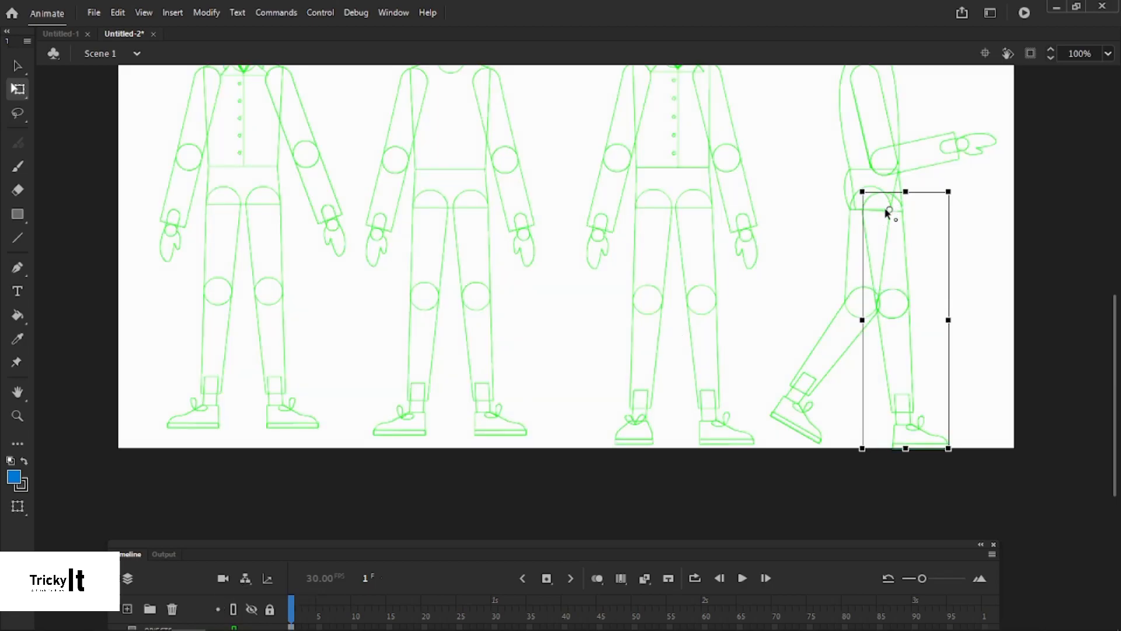
left_click(235, 609)
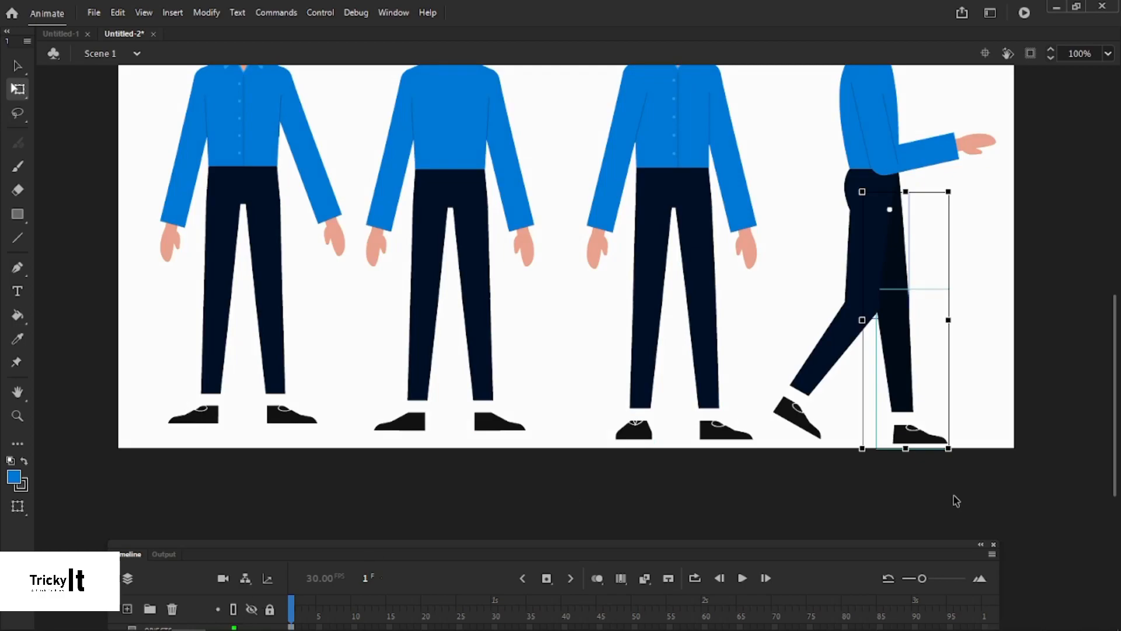
left_click_drag(958, 466, 1015, 361)
Centre the pivot of the far lower leg and shoe on the knee circle and bend them backward beneath the raised thigh
left_click_drag(1045, 441, 954, 340)
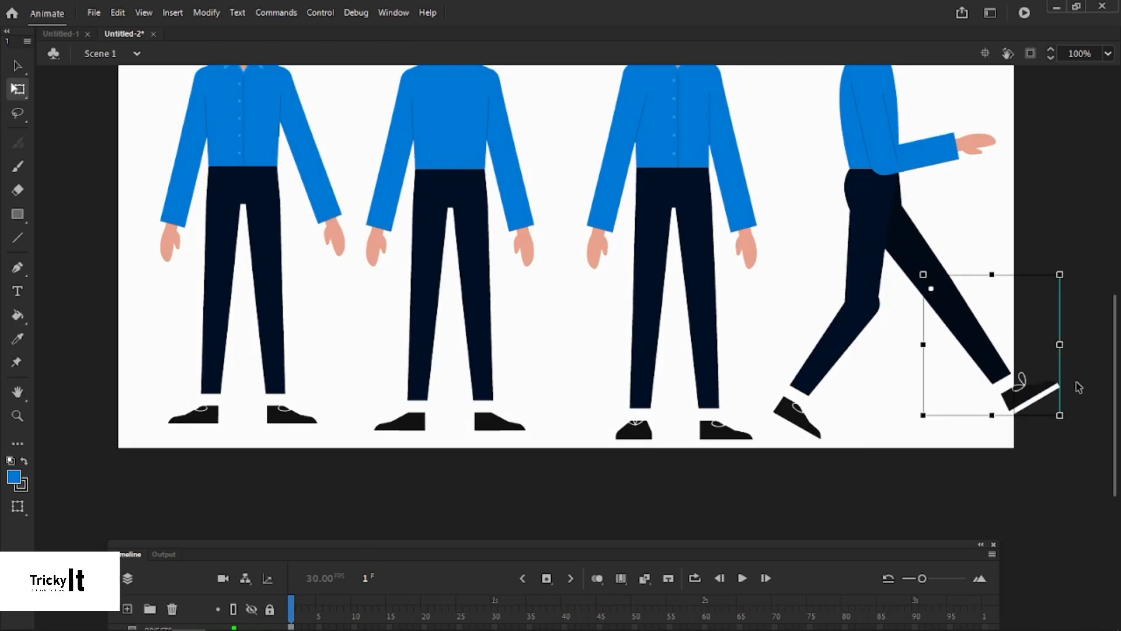
left_click(234, 610)
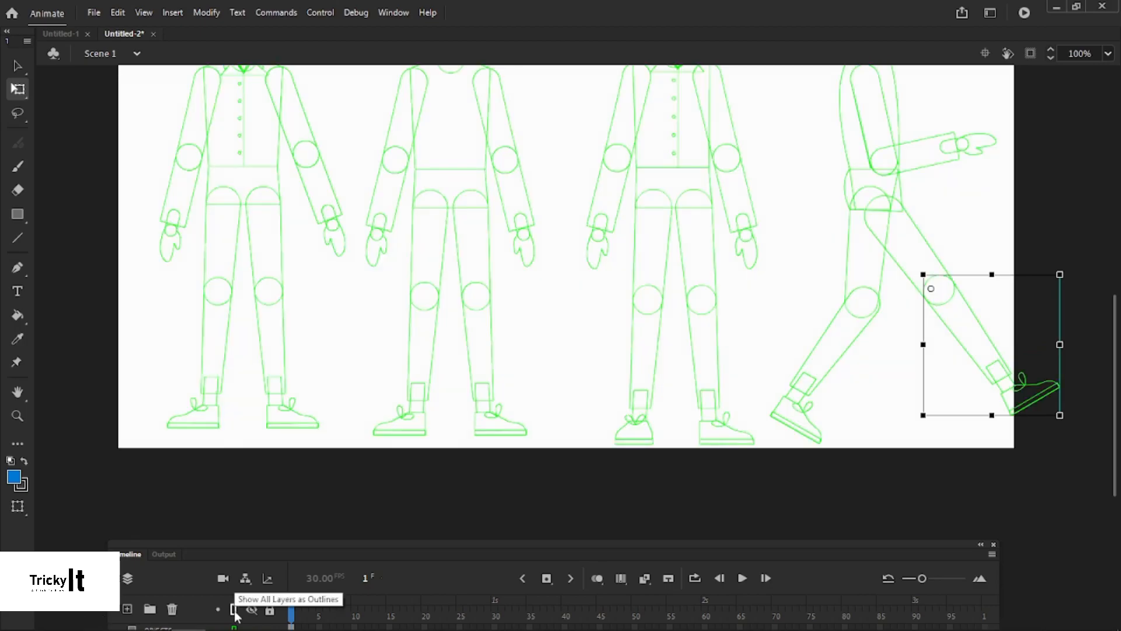
left_click_drag(932, 288, 939, 288)
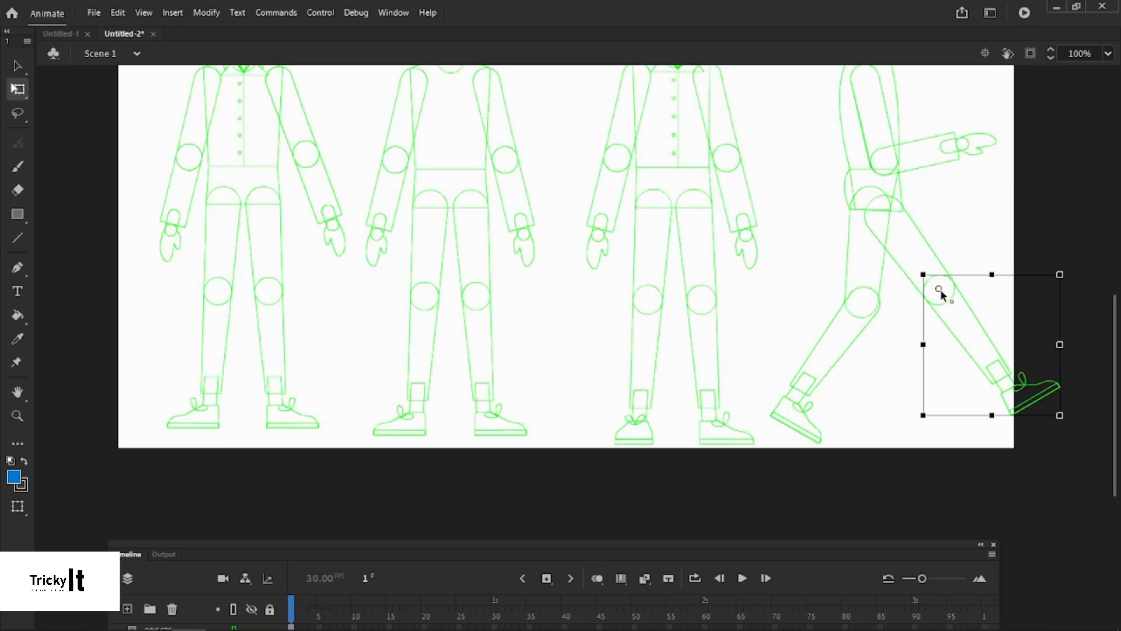
left_click(232, 609)
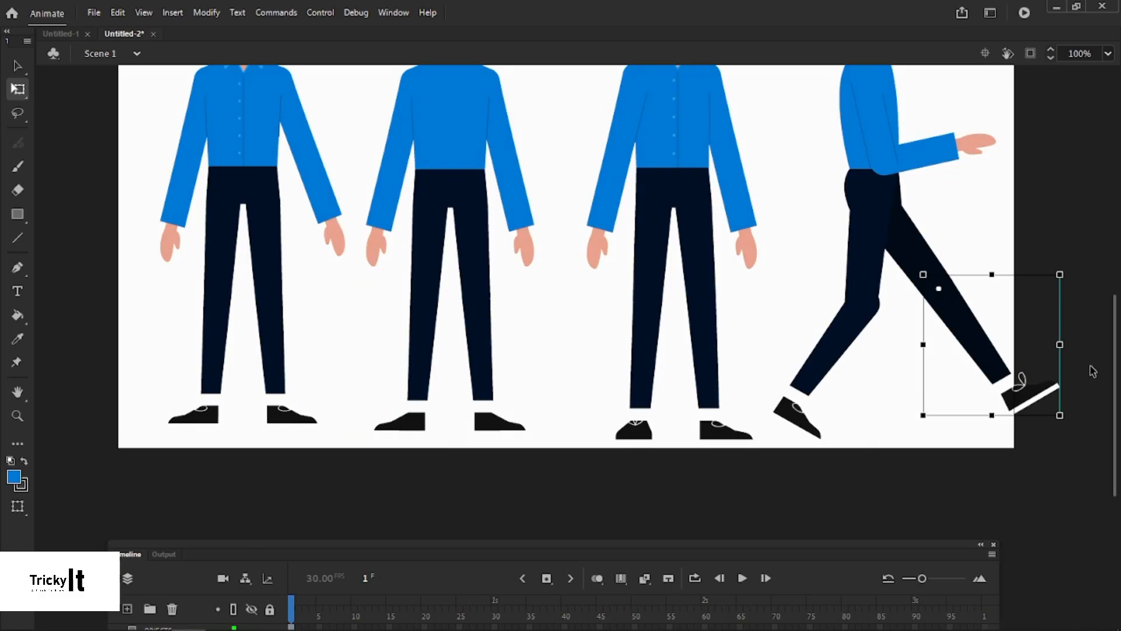
left_click_drag(1077, 426, 828, 501)
left_click(1034, 356)
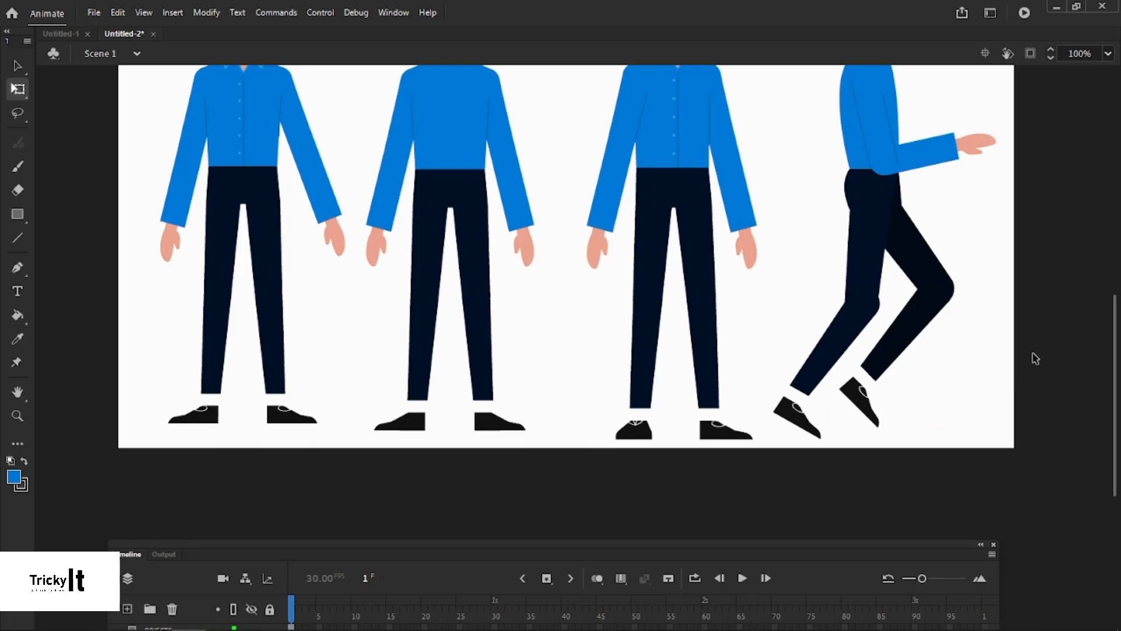
Display all figures as outlines and examine how the head, neck, torso and limb shapes overlap at the joints
scroll(1035, 358, "up", 3)
left_click(855, 187)
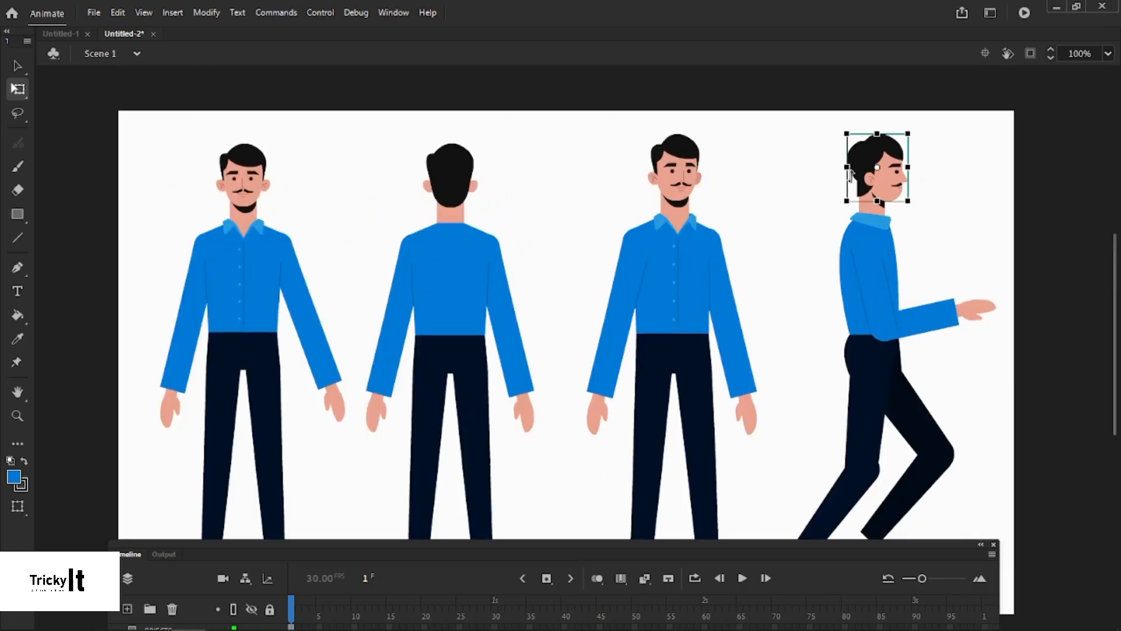
left_click(818, 218)
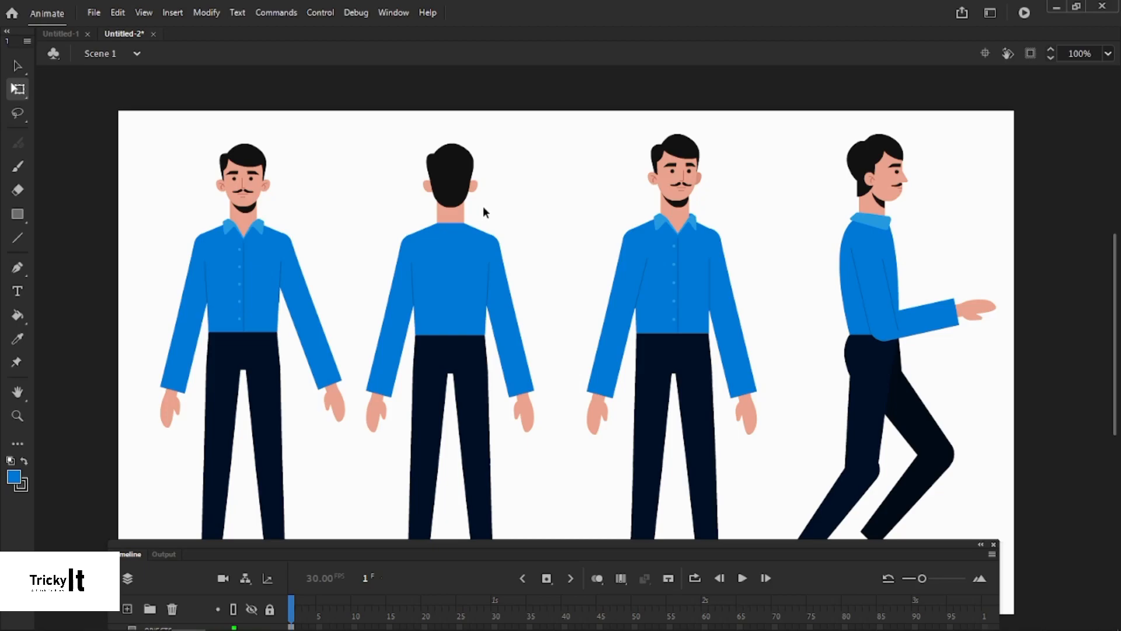
left_click(488, 323)
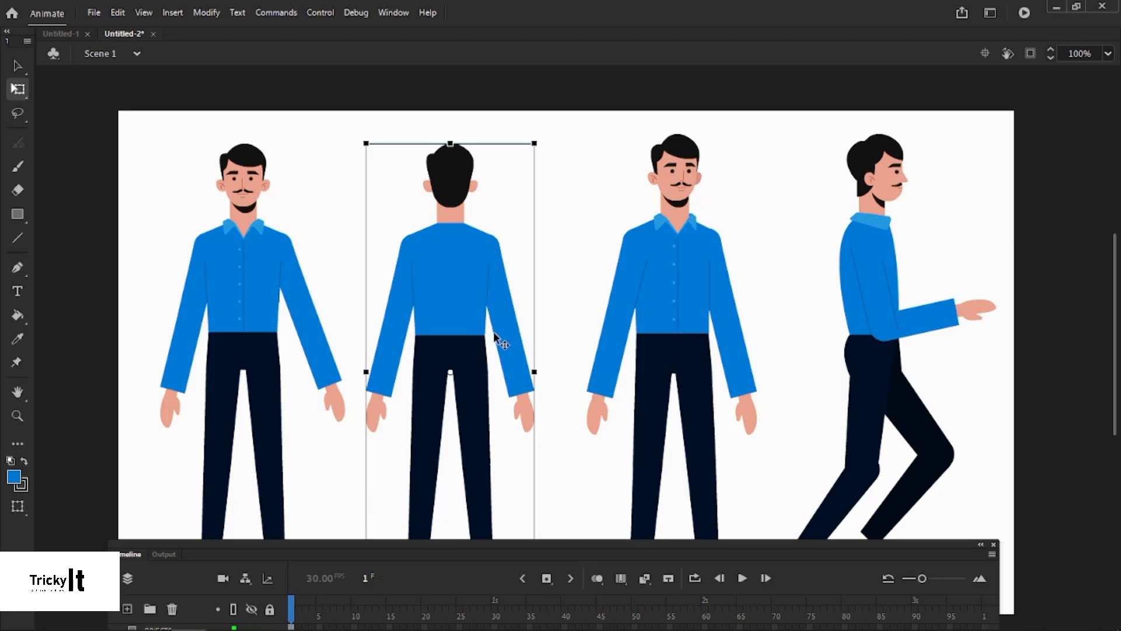
left_click(233, 608)
scroll(348, 331, "down", 3)
scroll(753, 308, "up", 3)
left_click(527, 180)
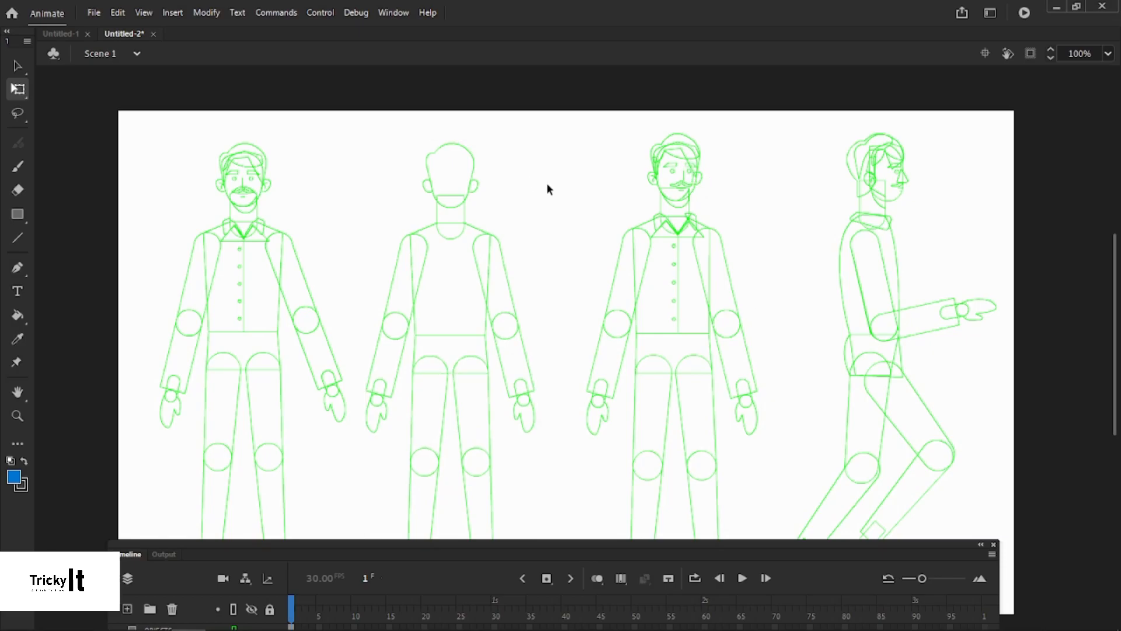
left_click(248, 223)
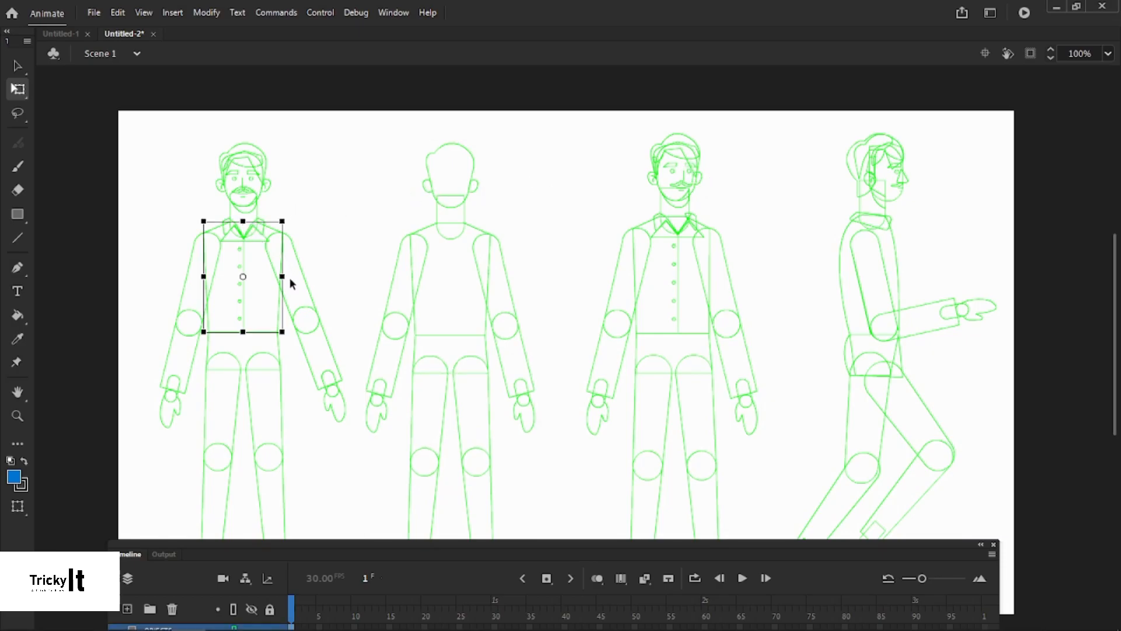
left_click(308, 317)
left_click(315, 333)
left_click(332, 317)
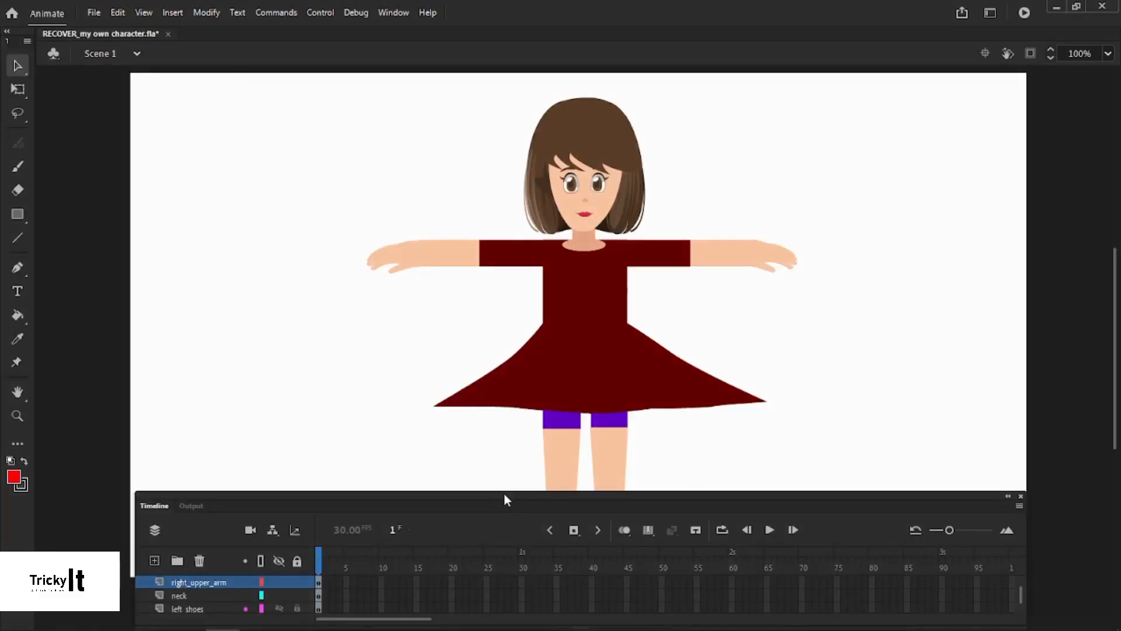
Enlarge the timeline to list more layers and place it over the lower part of the stage, clear of the character's dress
left_click_drag(507, 498, 518, 430)
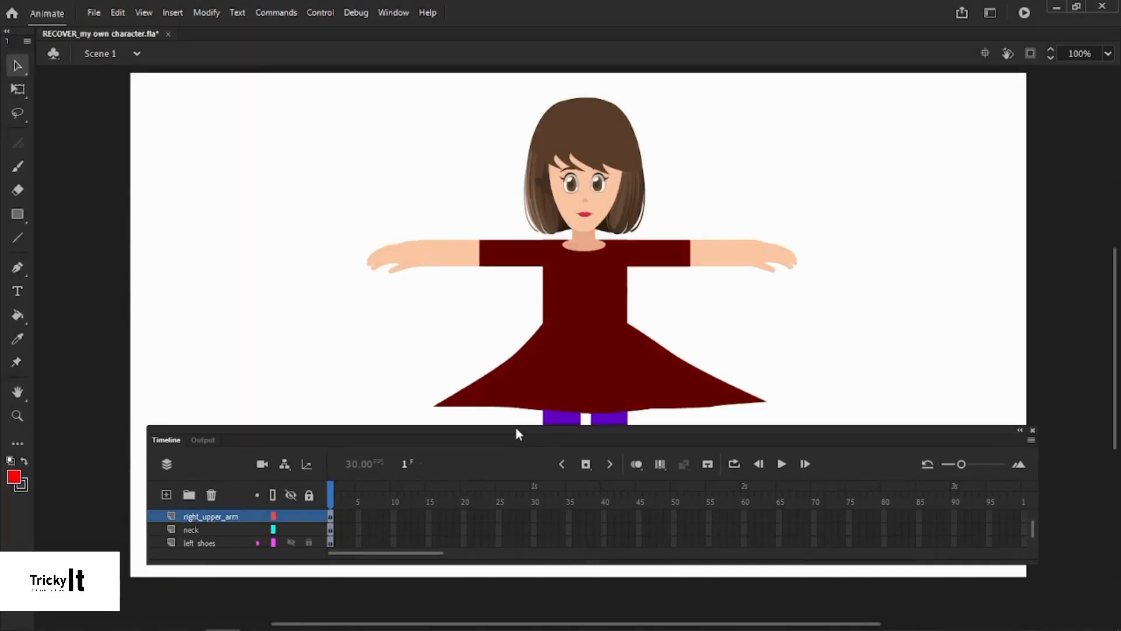
scroll(274, 525, "down", 5)
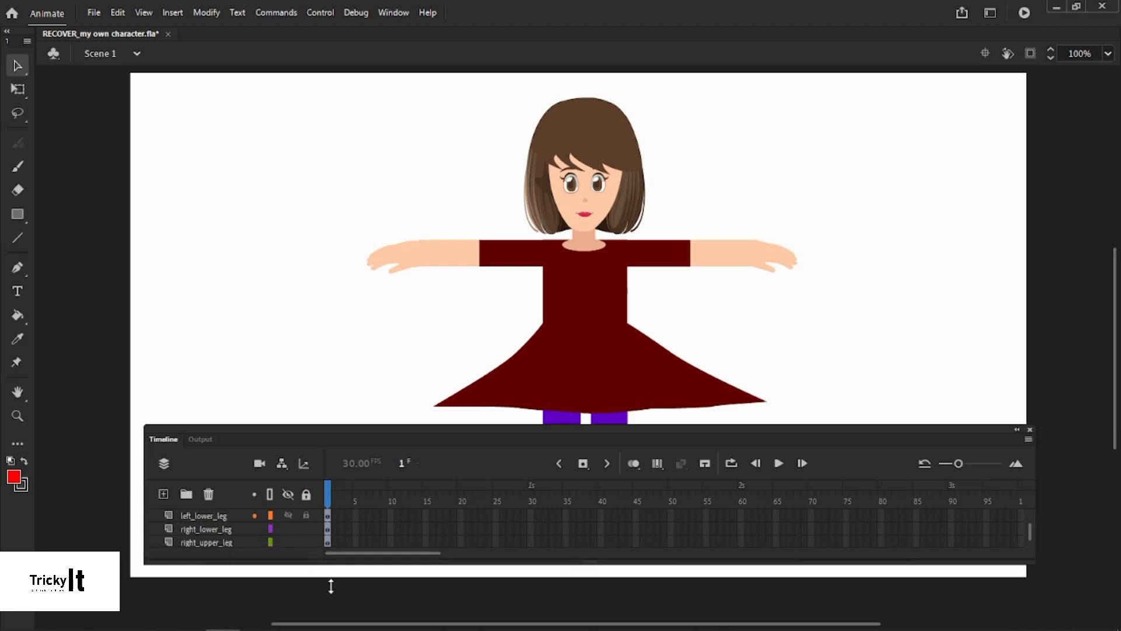
left_click_drag(330, 565, 330, 624)
scroll(288, 548, "down", 1)
scroll(286, 542, "up", 8)
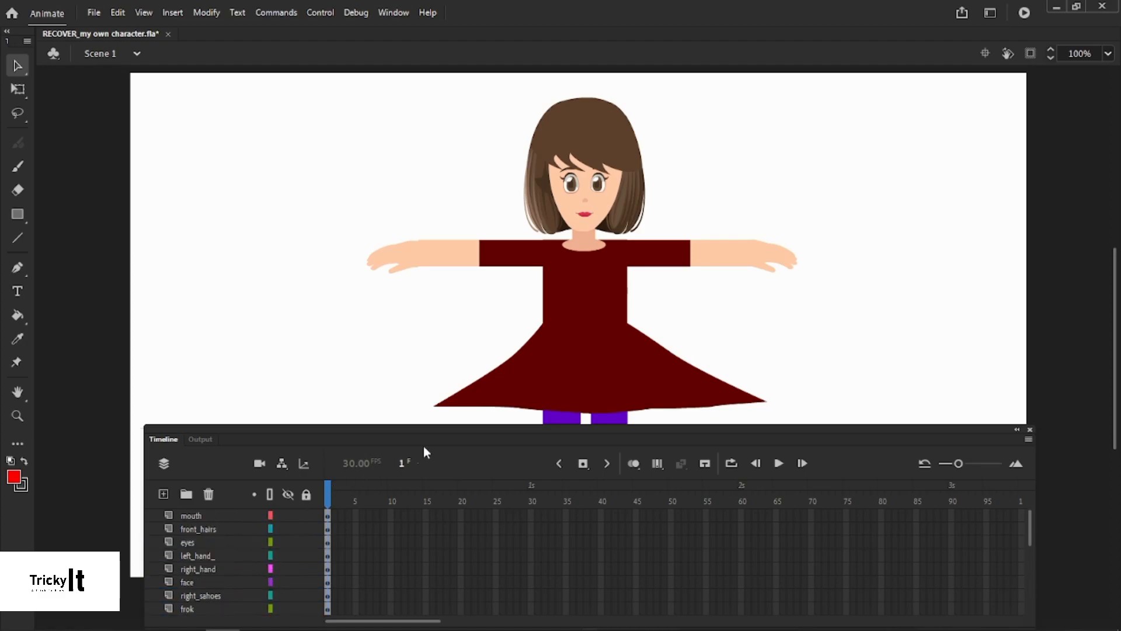
left_click_drag(441, 429, 434, 384)
left_click_drag(485, 585, 492, 558)
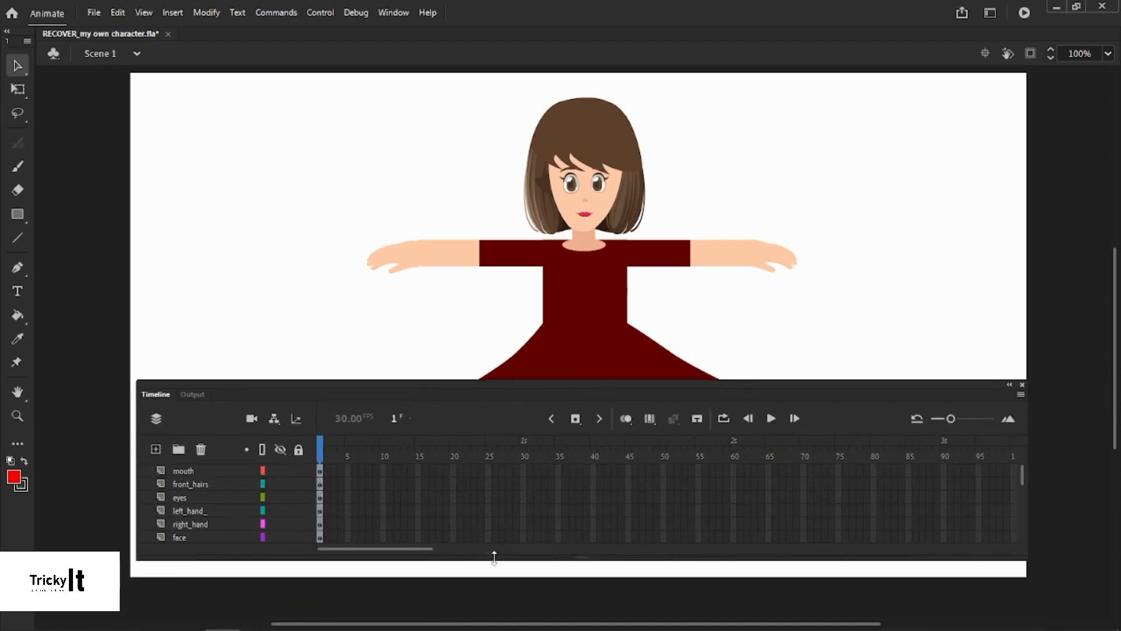
left_click_drag(527, 394, 520, 472)
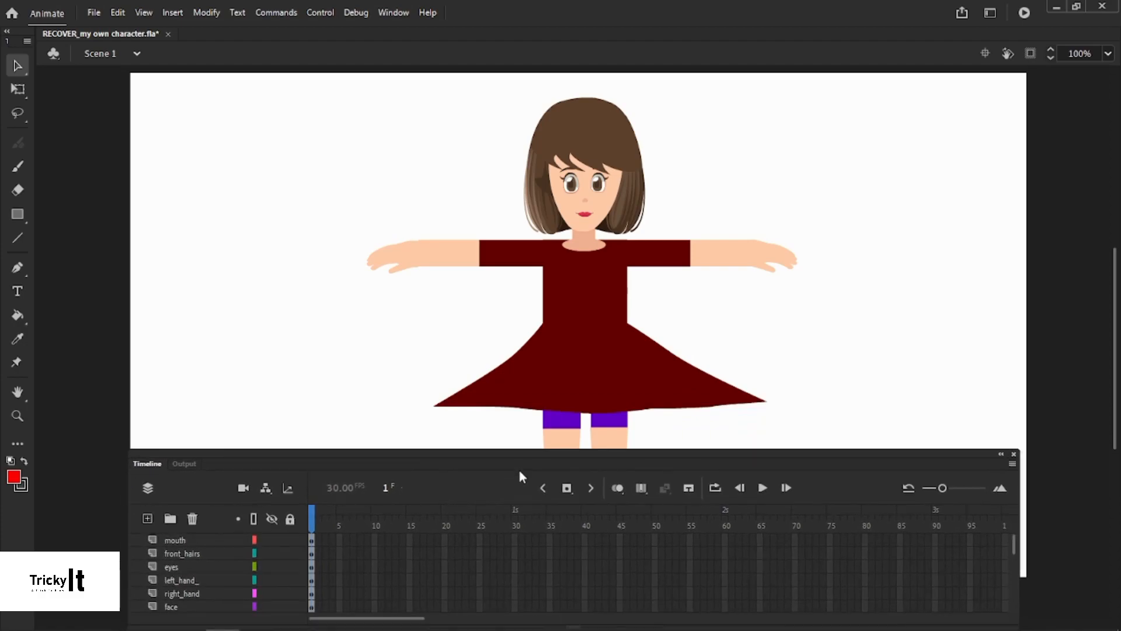
Set the right upper arm's pivot at the middle of its shoulder edge
left_click(518, 255)
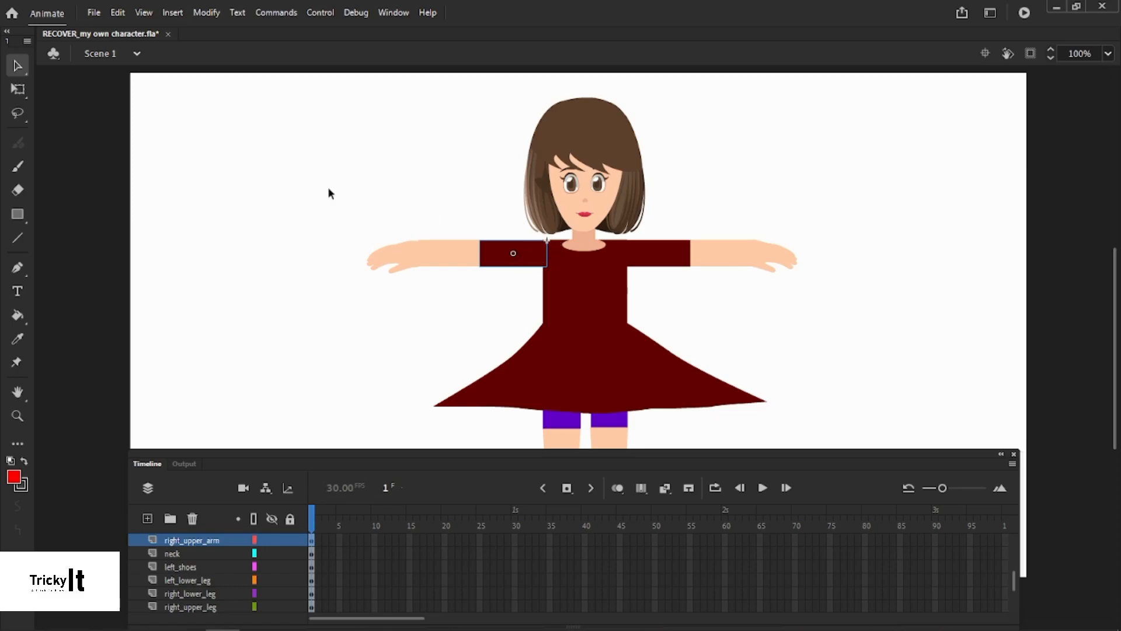
left_click(21, 92)
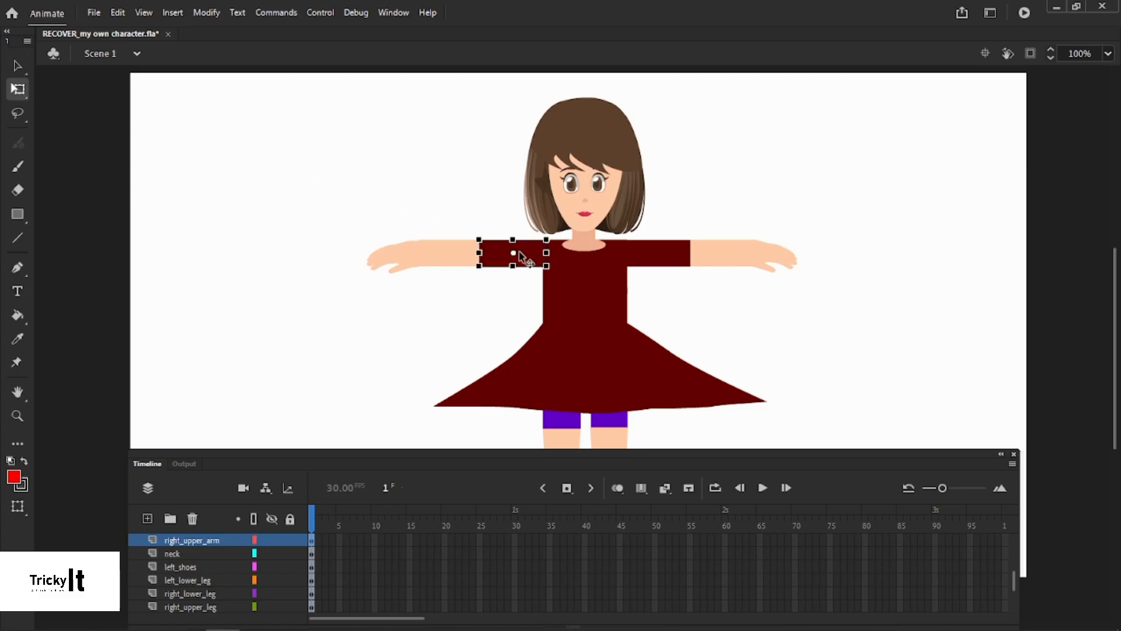
left_click_drag(543, 250, 546, 253)
Try rotating the right upper arm about its shoulder pivot down across the torso and back, and undo the rotations
left_click_drag(482, 274, 629, 371)
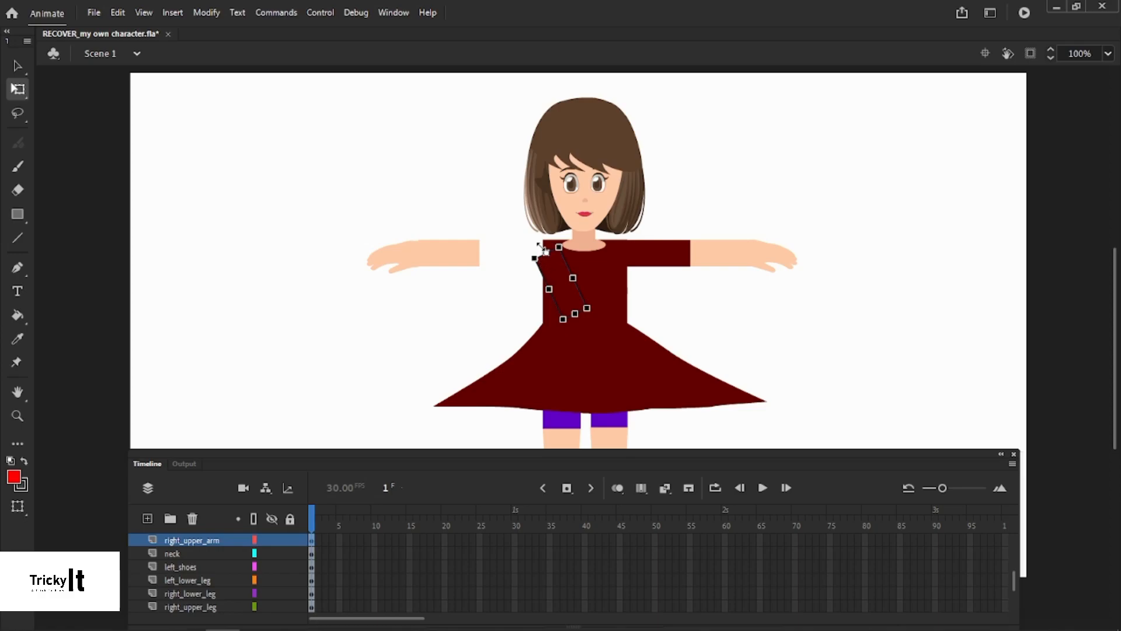
left_click_drag(594, 318, 468, 268)
left_click(474, 300)
key("ctrl+z")
key("ctrl+z")
key("ctrl+z")
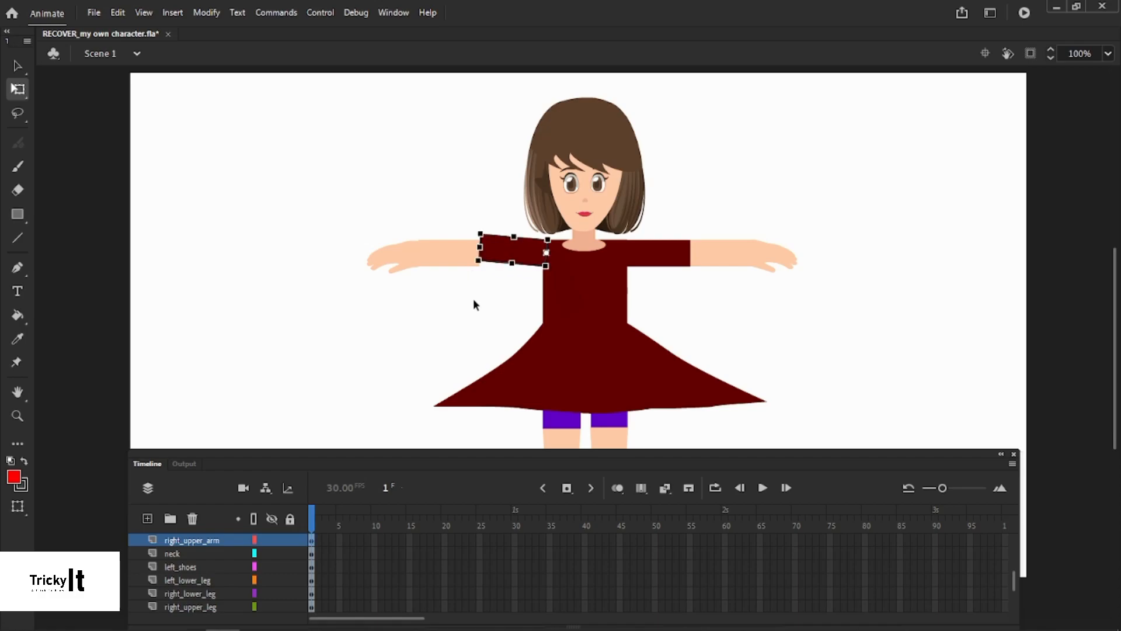
left_click(474, 300)
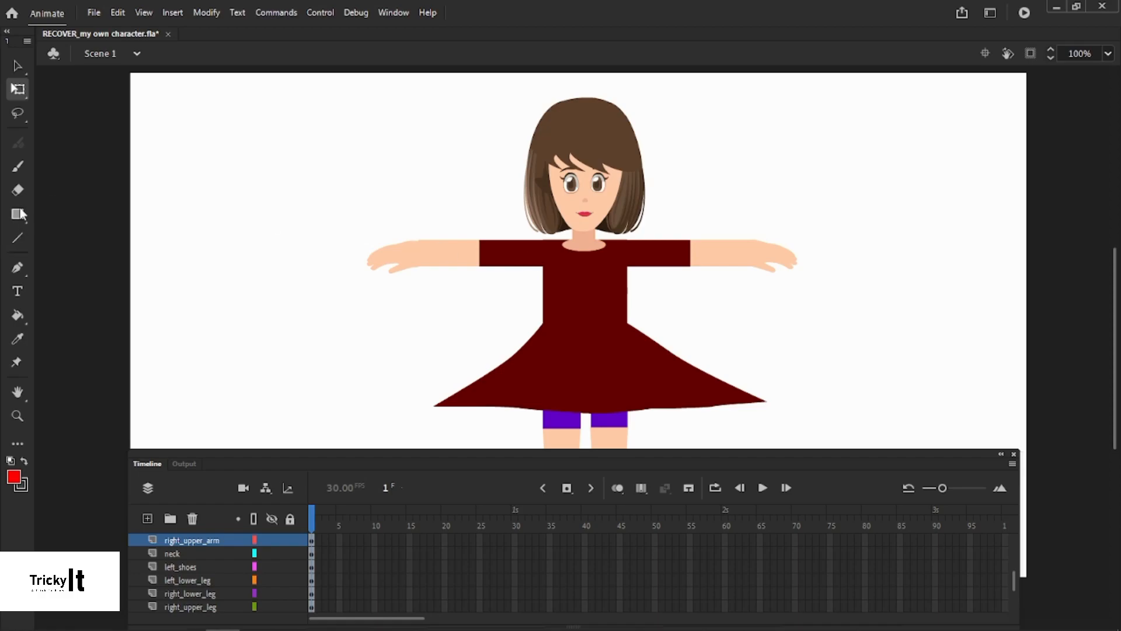
Inside the right upper arm symbol, add a new layer and draw a red circle as tall as the sleeve at its shoulder end
double_click(494, 262)
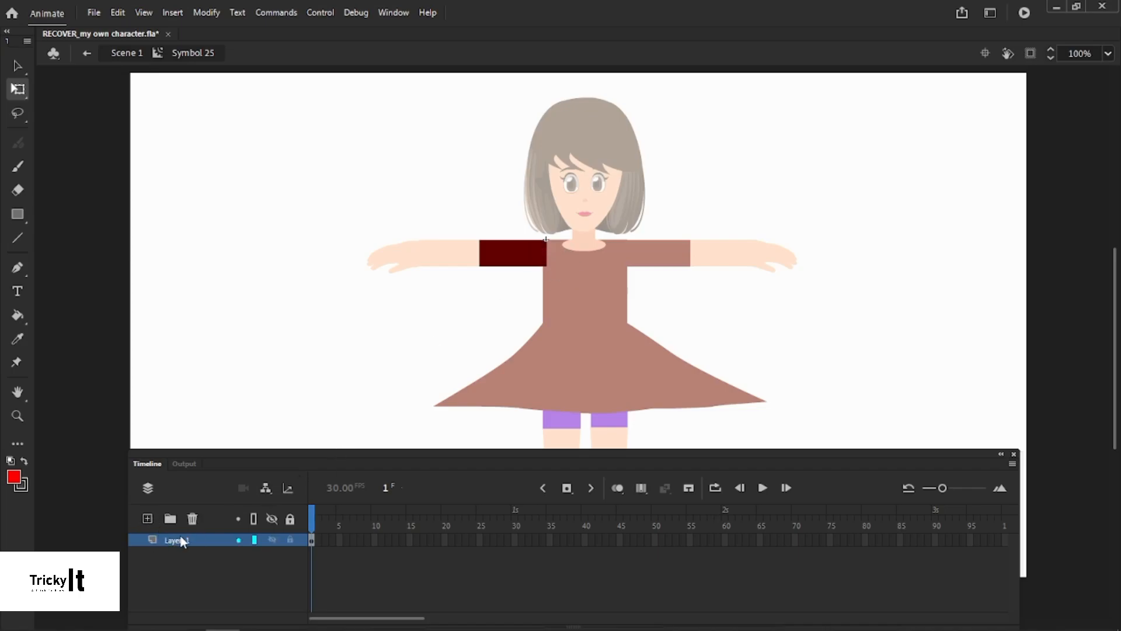
left_click(147, 517)
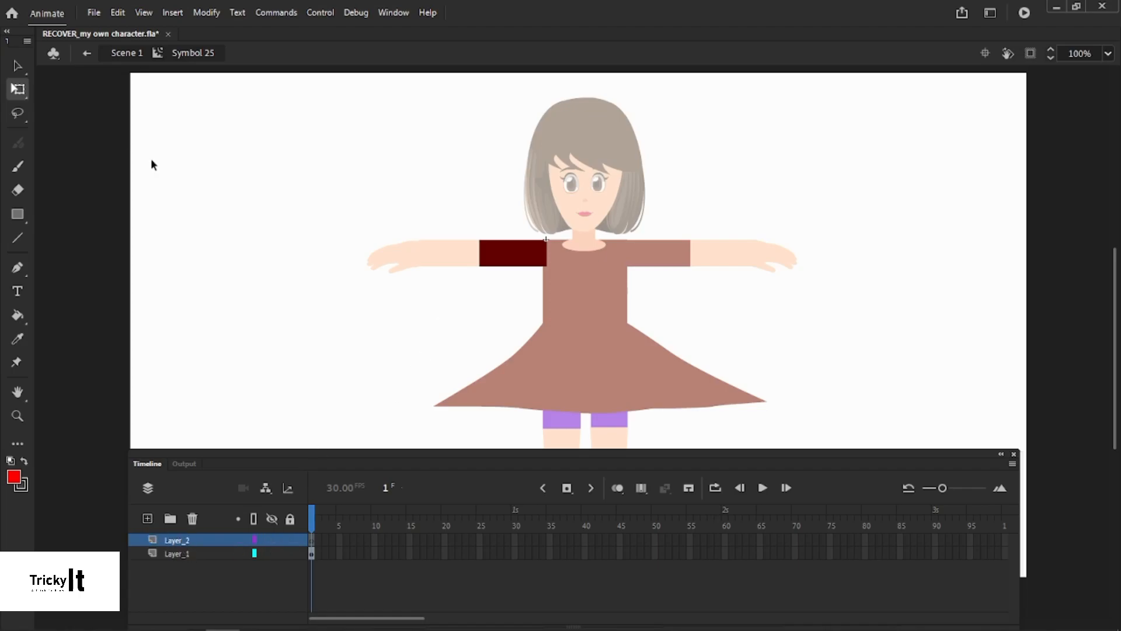
left_click(23, 217)
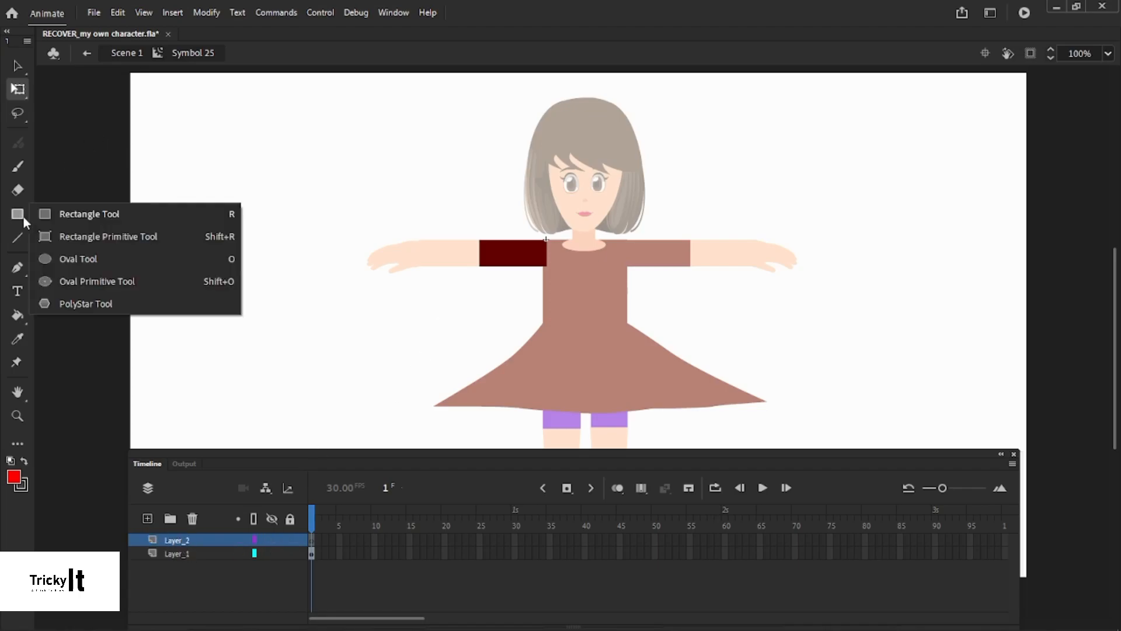
left_click(75, 257)
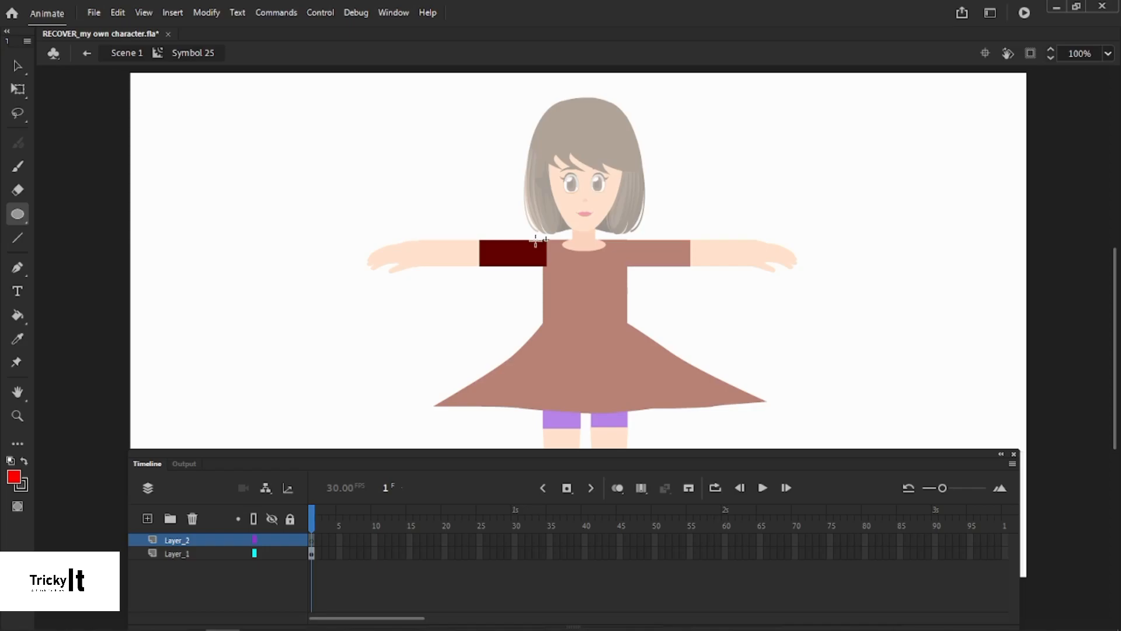
left_click_drag(536, 240, 562, 265)
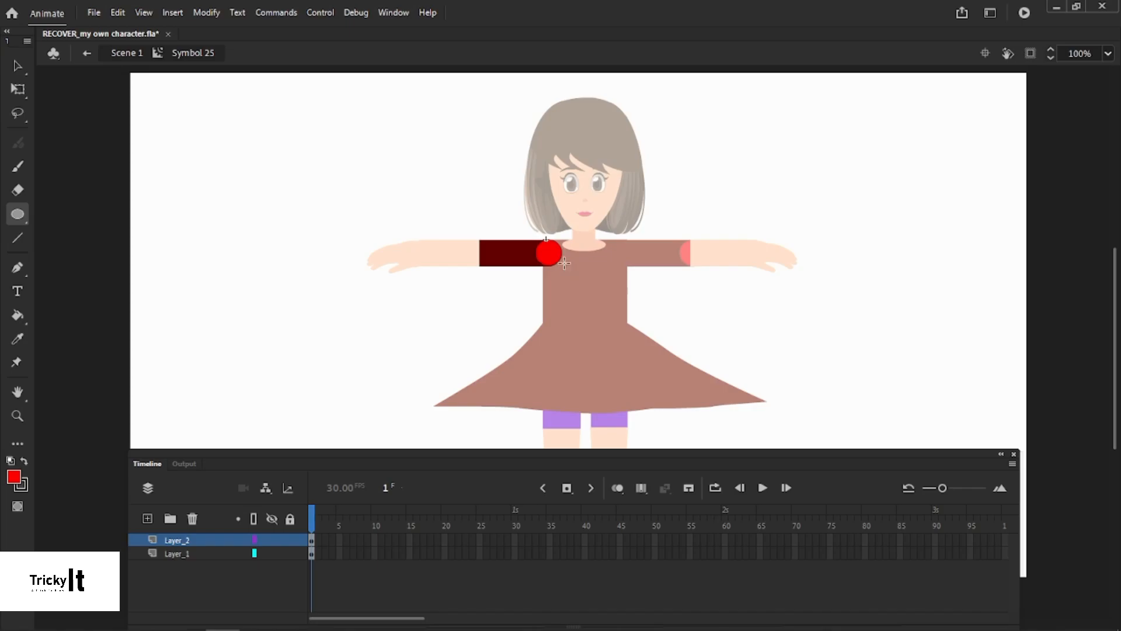
Convert the red shoulder circle to a symbol
left_click(19, 67)
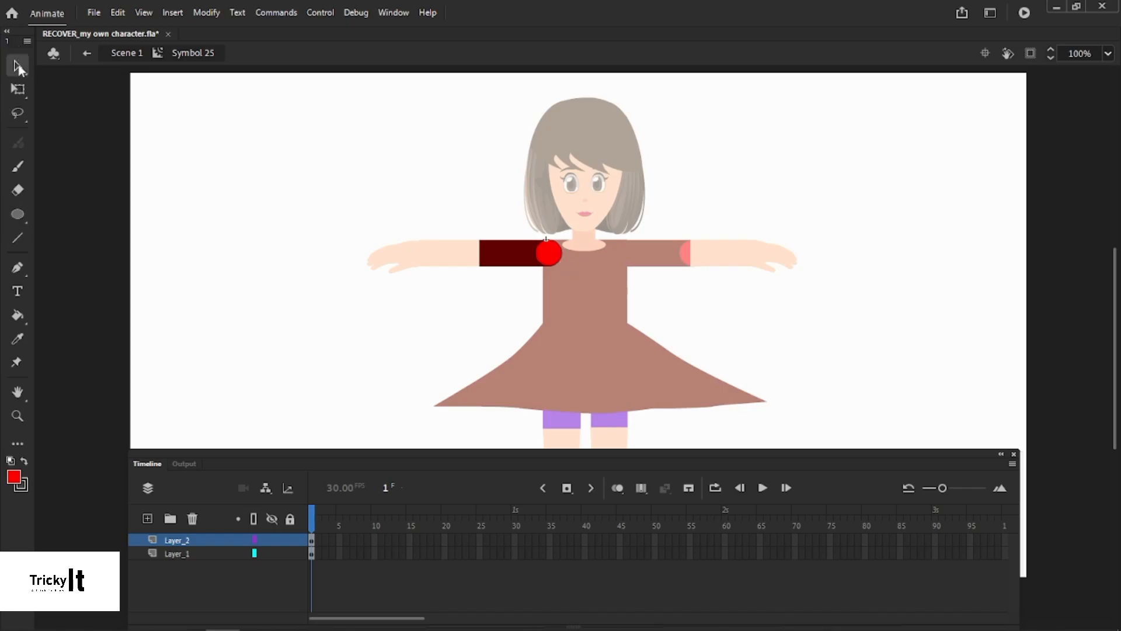
left_click(559, 258)
key("Delete")
right_click(560, 257)
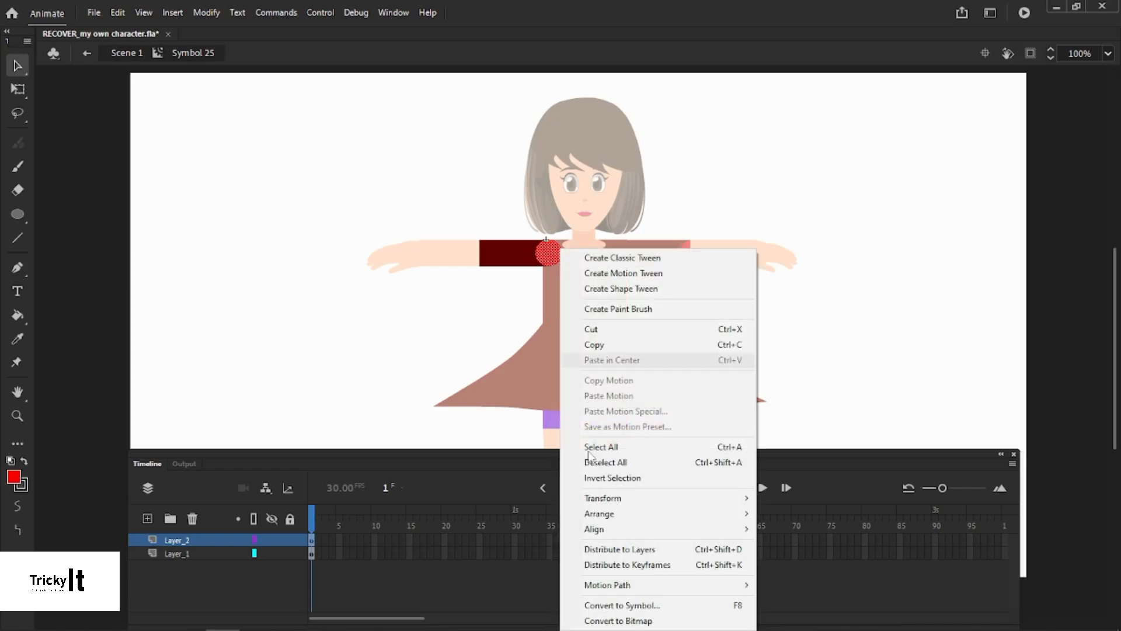
left_click(635, 610)
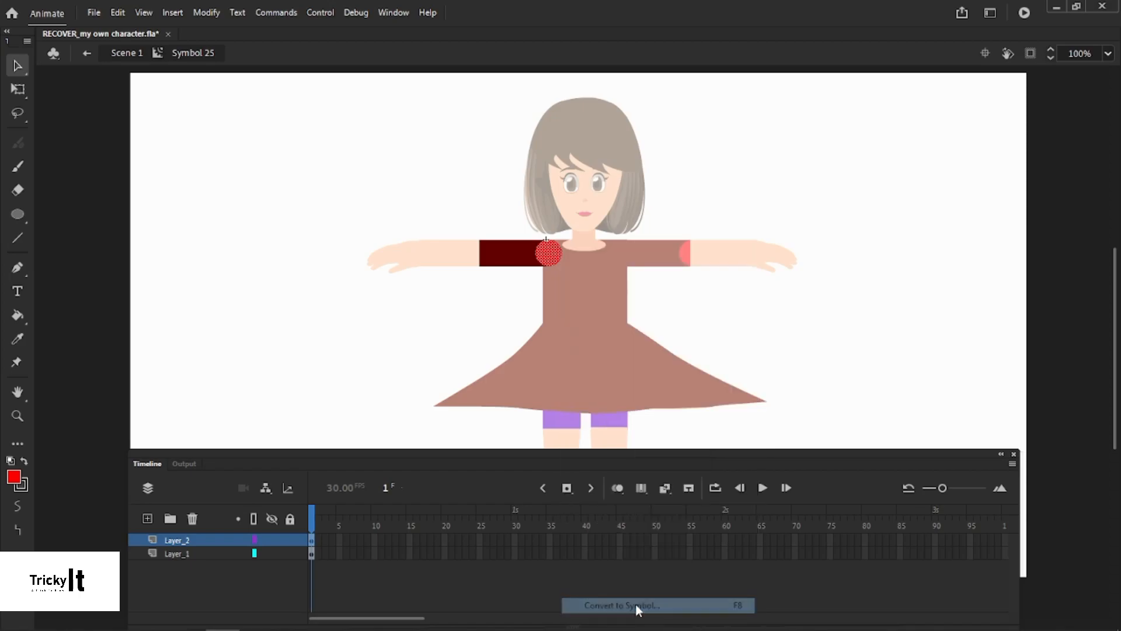
left_click(665, 87)
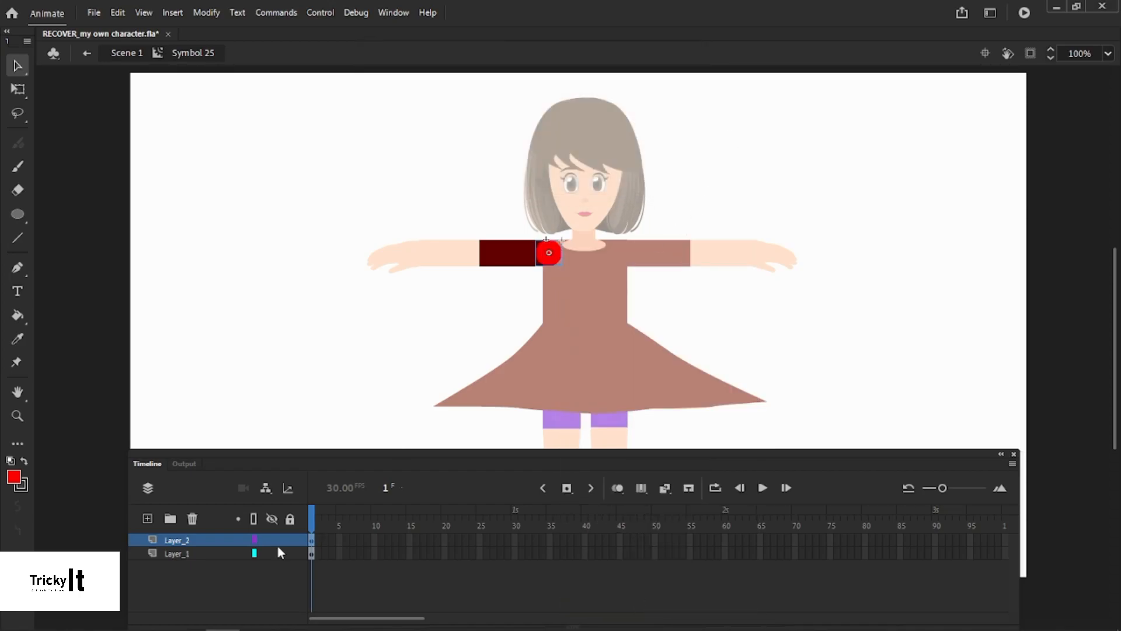
Using layer outlines, nudge the circle left until it is centred on the sleeve's shoulder edge, restore the fills, and return to the main scene
left_click(255, 520)
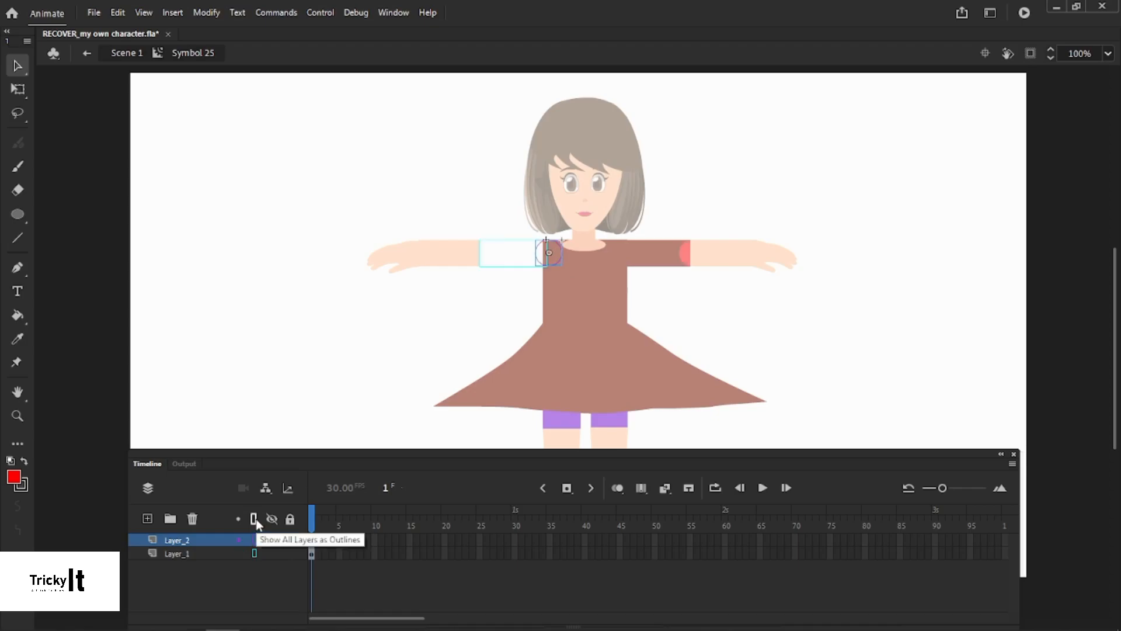
key("Left")
key("Left")
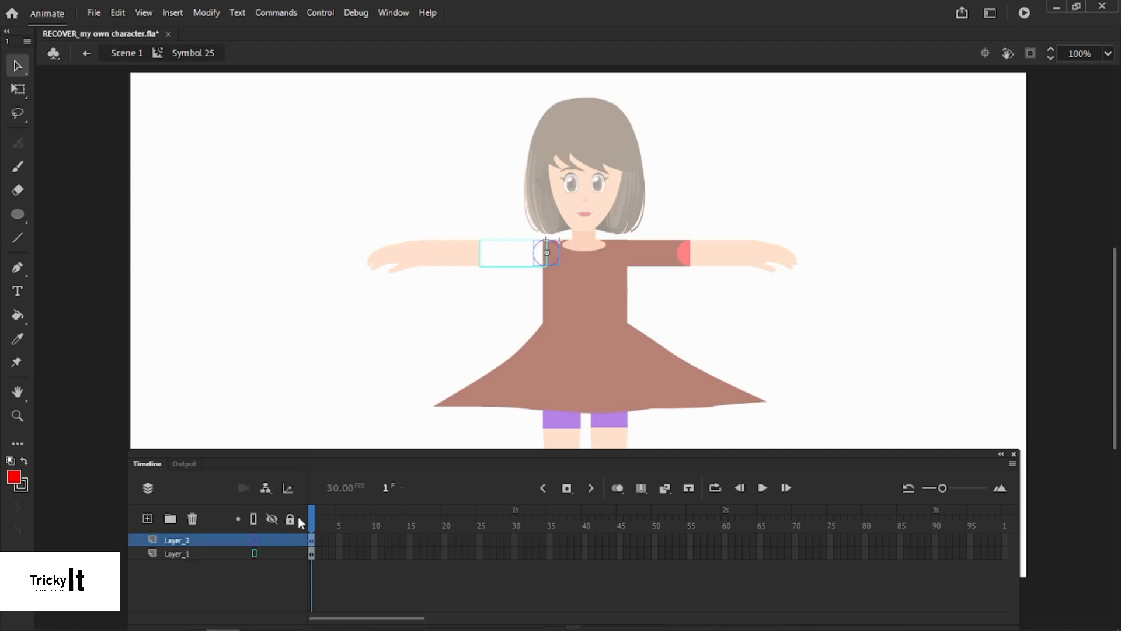
left_click(241, 197)
left_click(257, 517)
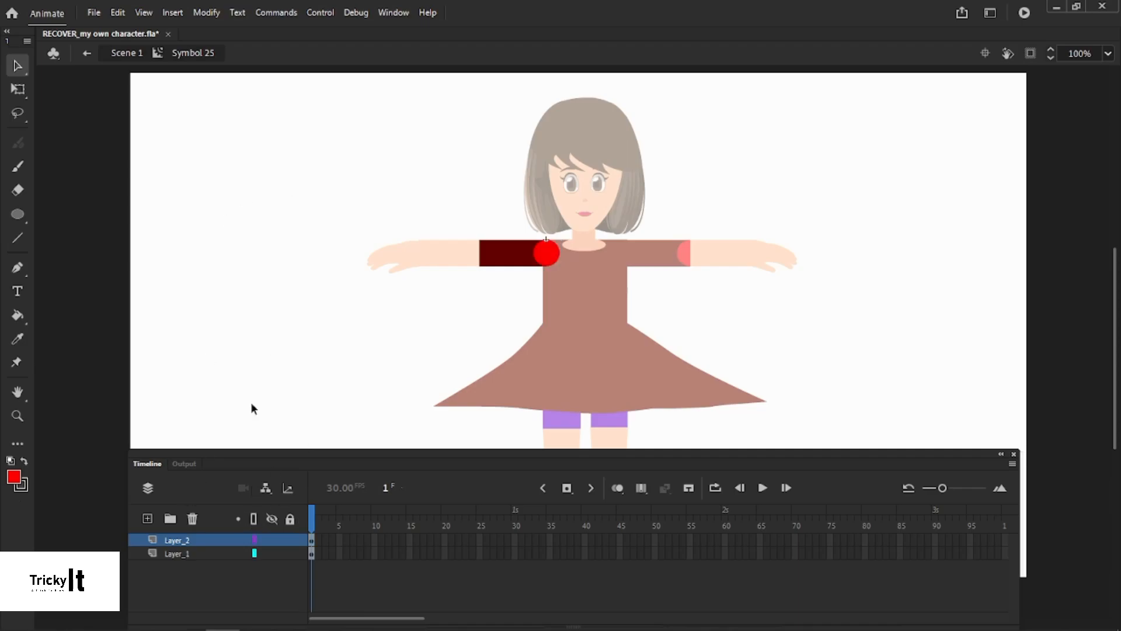
double_click(251, 332)
left_click(466, 200)
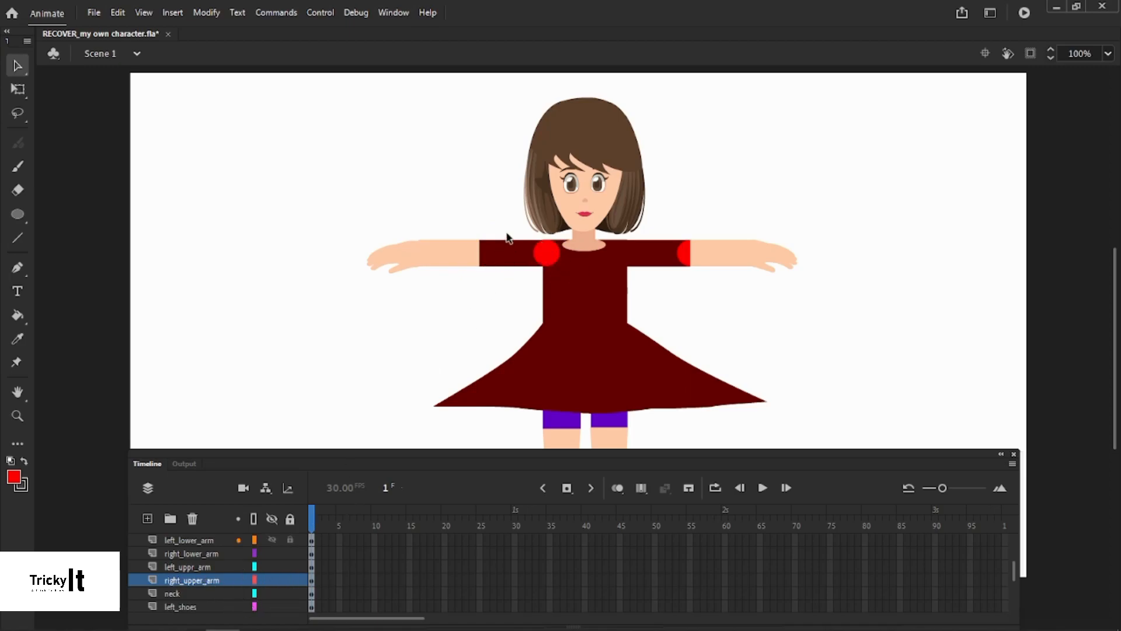
Open the shoulder circle's symbol, recolour the circle with the colour sampled from the faded sleeve, and return to the main scene
double_click(551, 253)
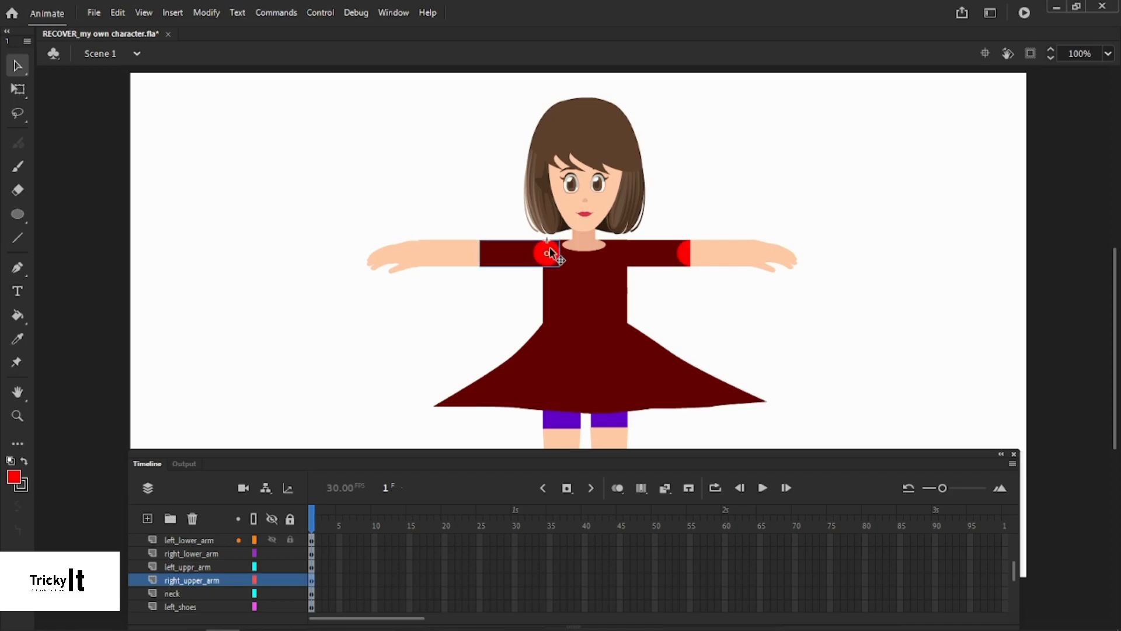
double_click(546, 255)
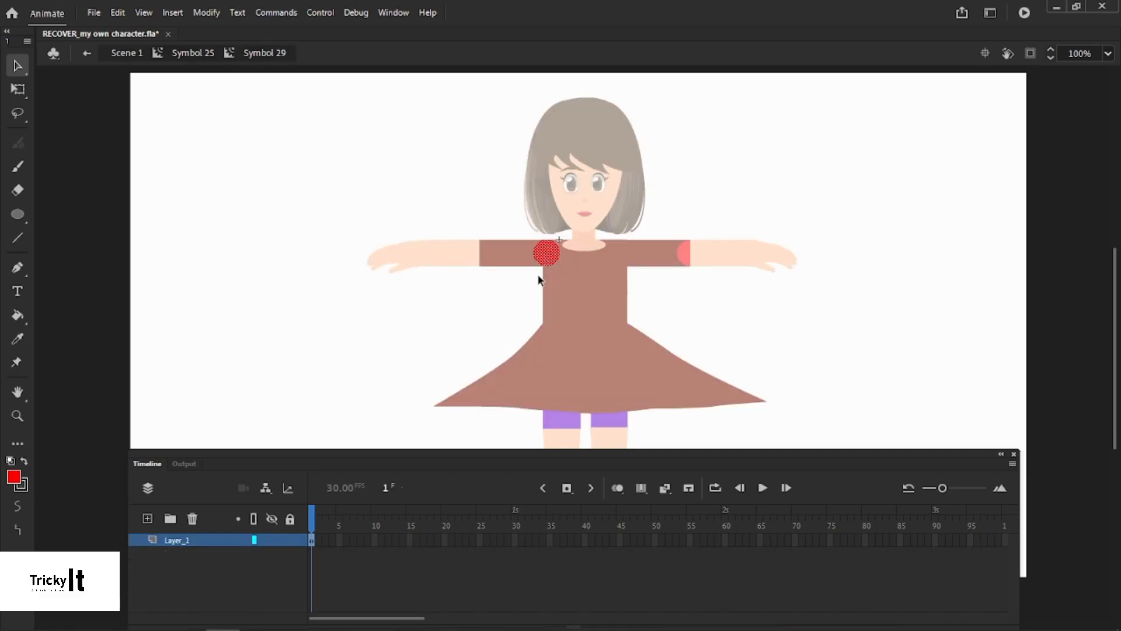
left_click(513, 295)
left_click(544, 256)
left_click(17, 339)
left_click(493, 250)
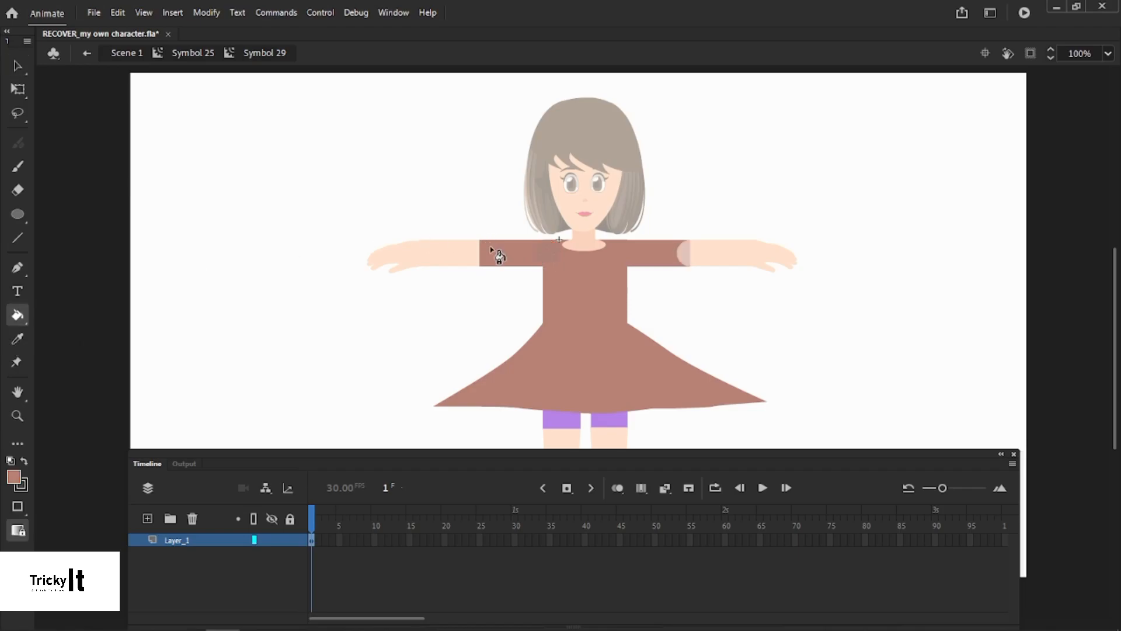
key("v")
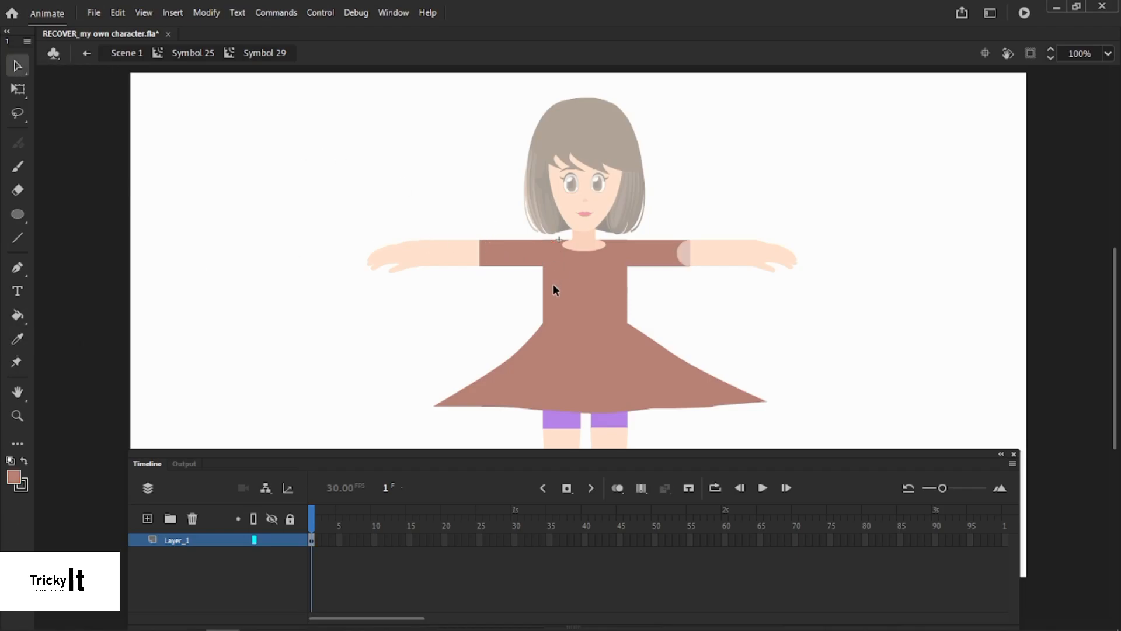
double_click(519, 294)
double_click(519, 293)
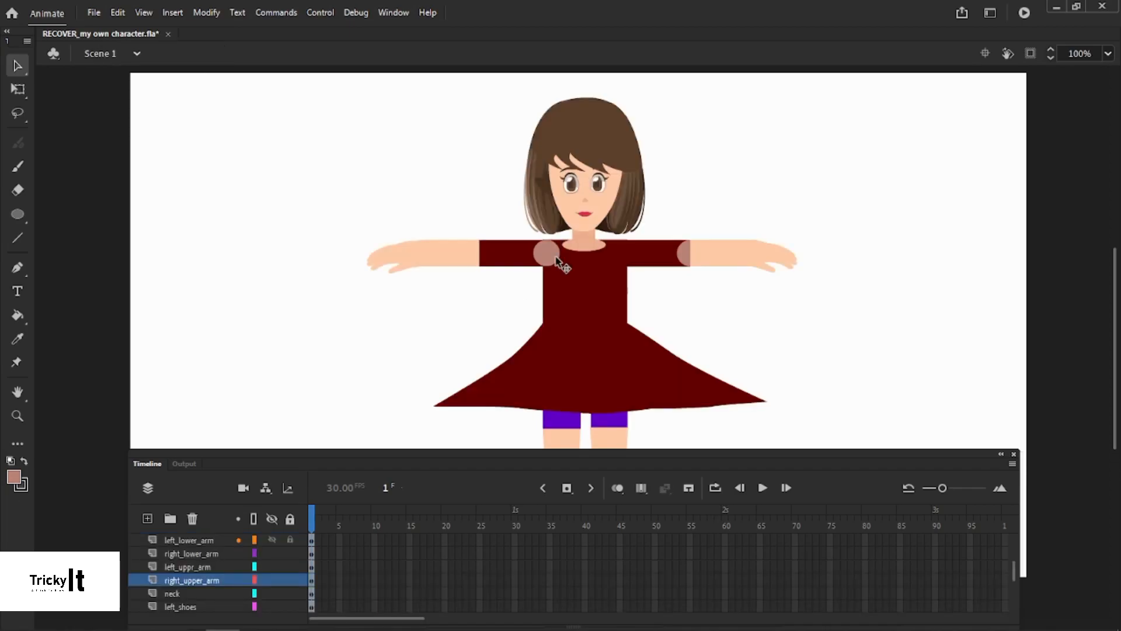
Open the shoulder circle's symbol again, set the circle's fill to dress red #660000, and return to the main scene
double_click(556, 256)
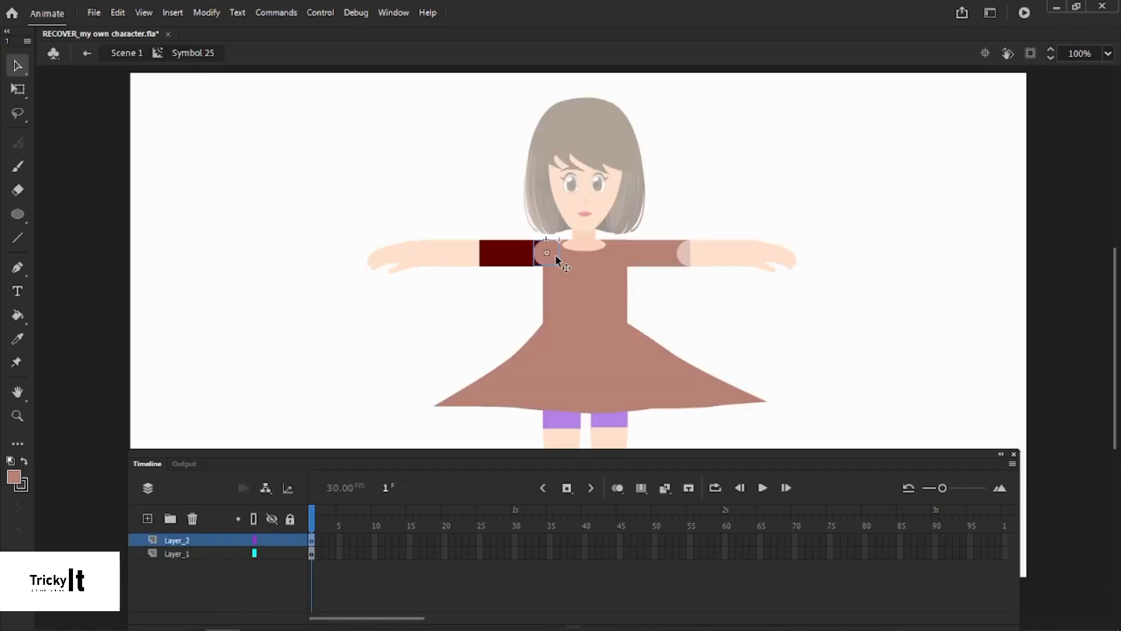
double_click(555, 256)
left_click(555, 256)
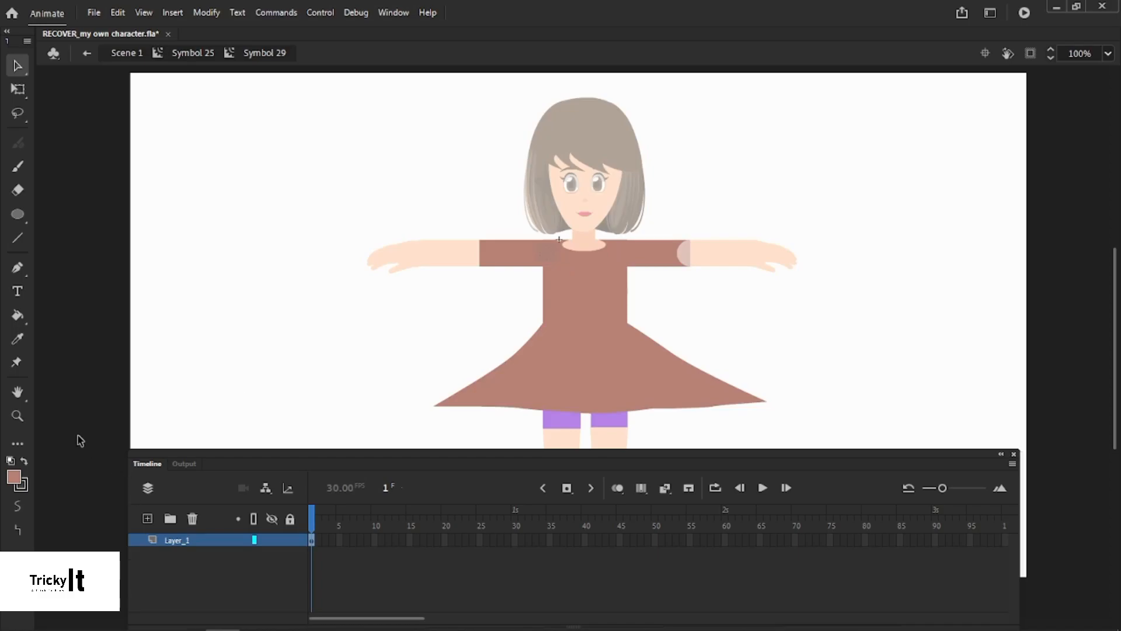
left_click(14, 477)
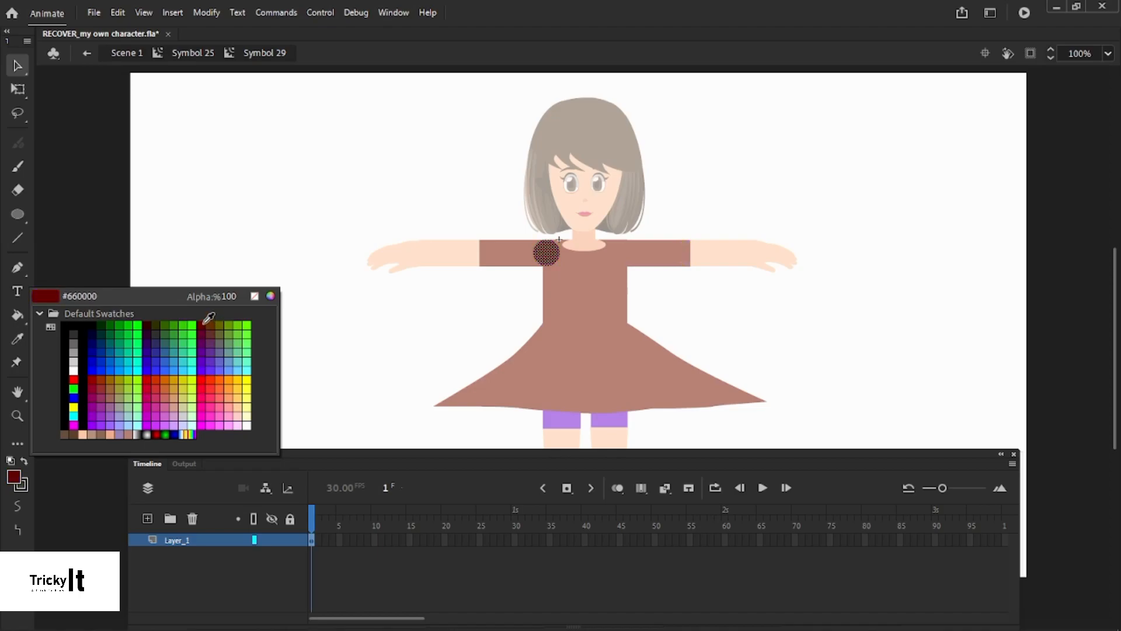
left_click(205, 321)
left_click(325, 267)
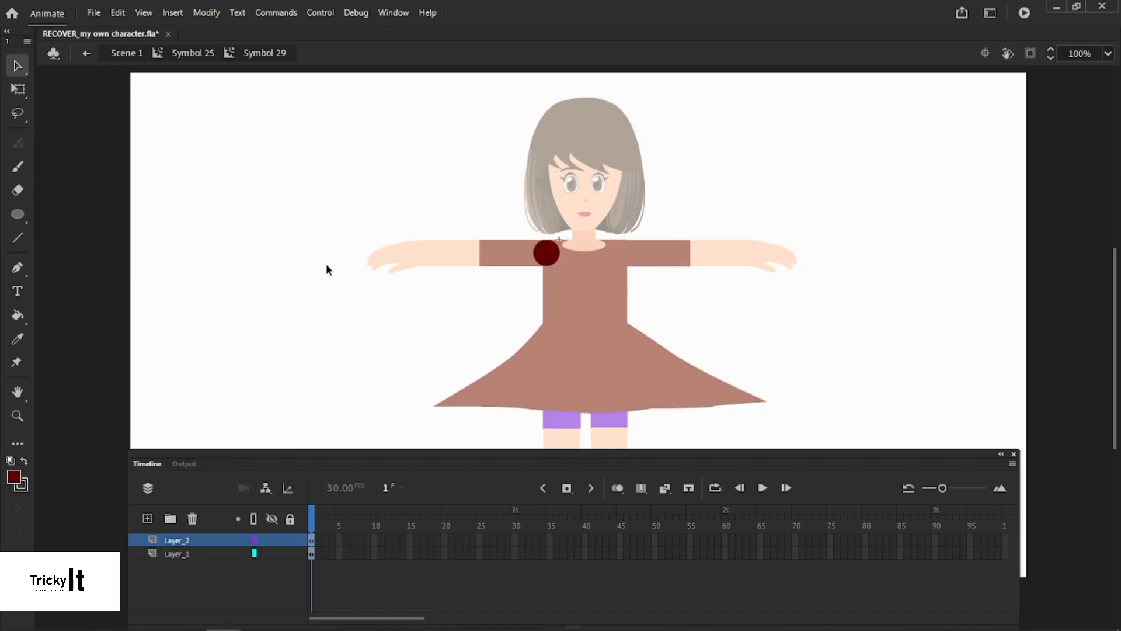
double_click(325, 266)
double_click(326, 267)
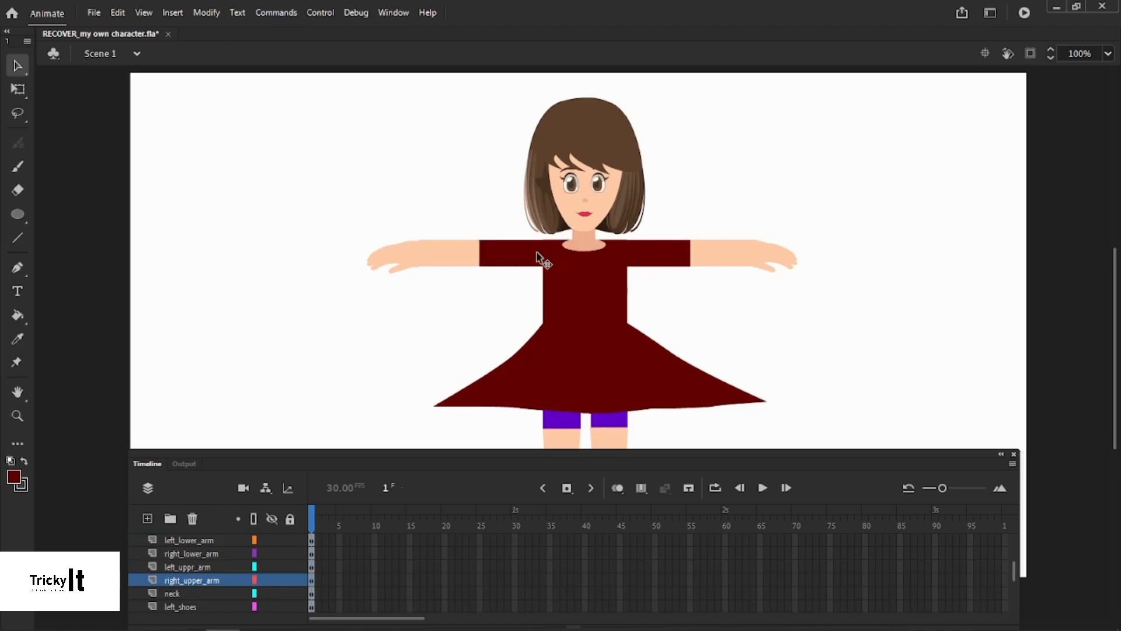
Rotate the right upper arm down about its shoulder pivot to test the joint, and rotate it partway back up
left_click(493, 260)
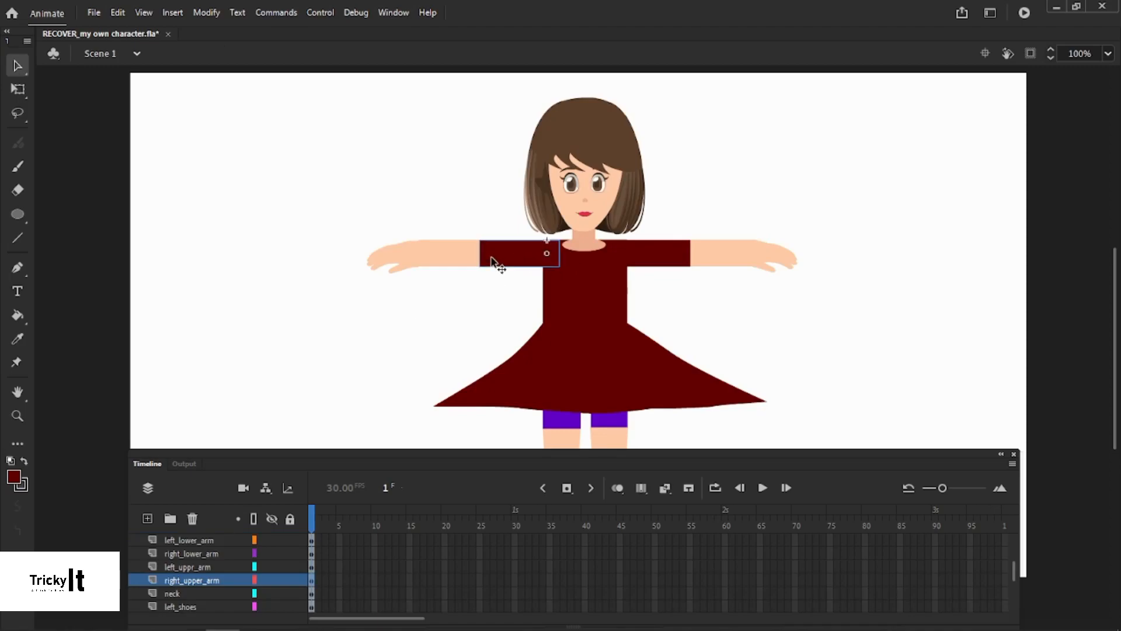
left_click(15, 97)
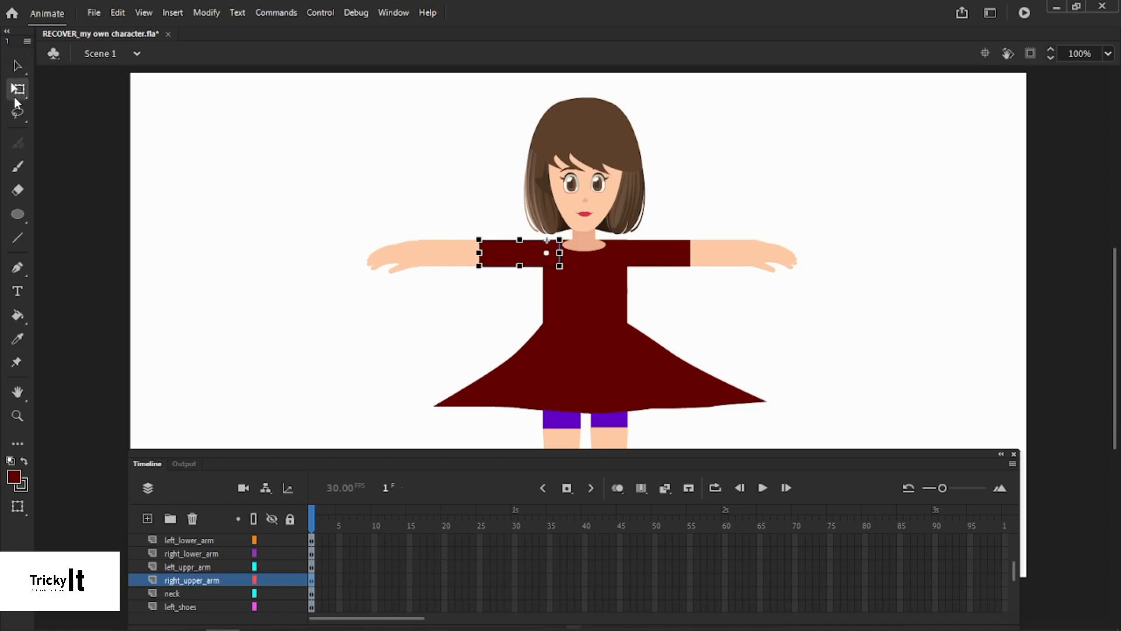
left_click_drag(475, 275, 517, 412)
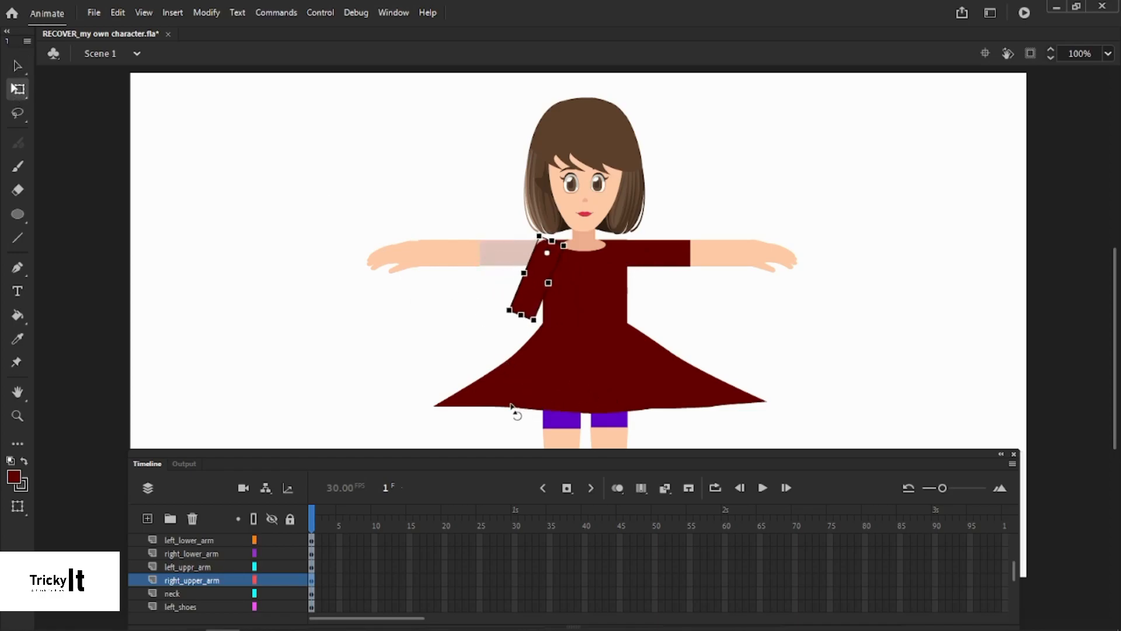
left_click(485, 286)
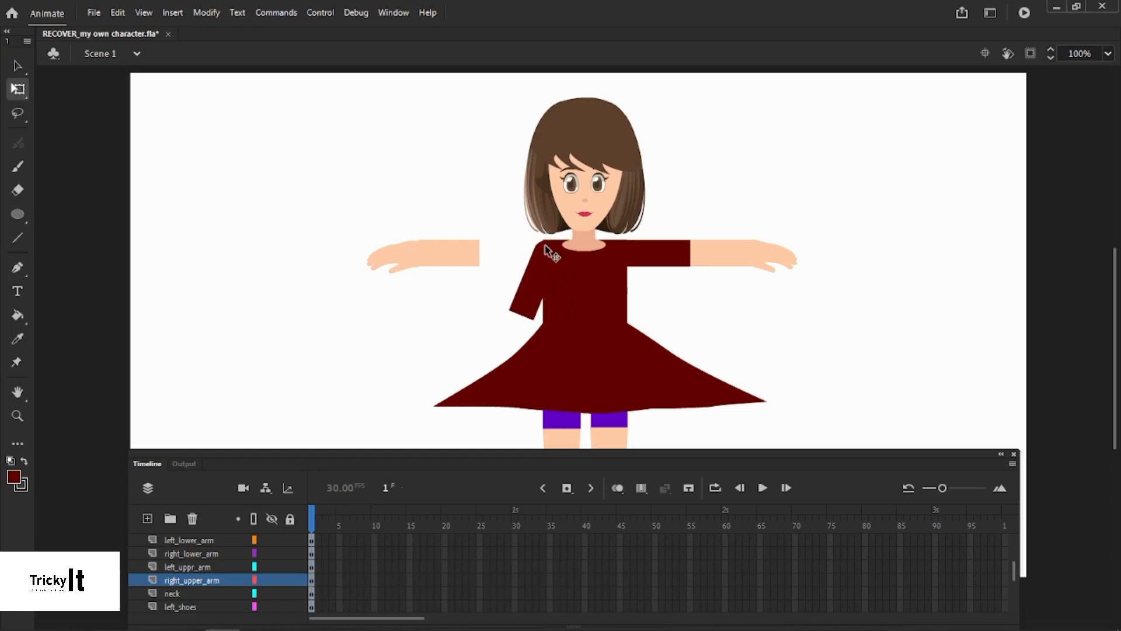
left_click(532, 314)
left_click_drag(545, 335, 467, 297)
Undo and redo the test rotations until the right upper arm is horizontal again
key("ctrl+z")
key("ctrl+z")
key("ctrl+z")
key("ctrl+z")
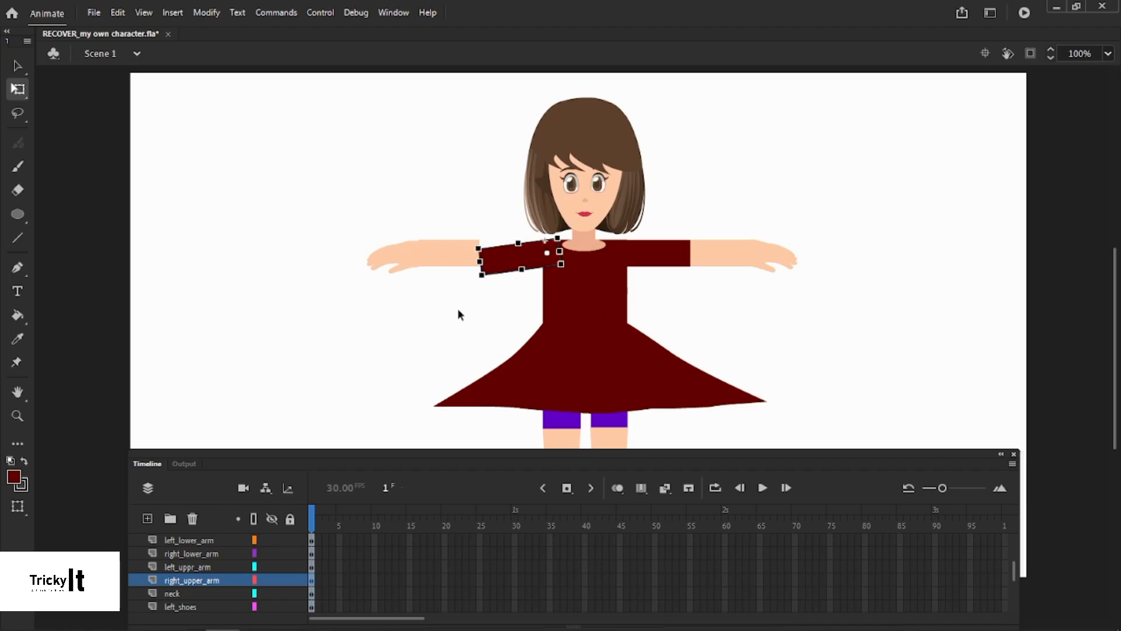
key("ctrl+y")
key("ctrl+y")
key("ctrl+y")
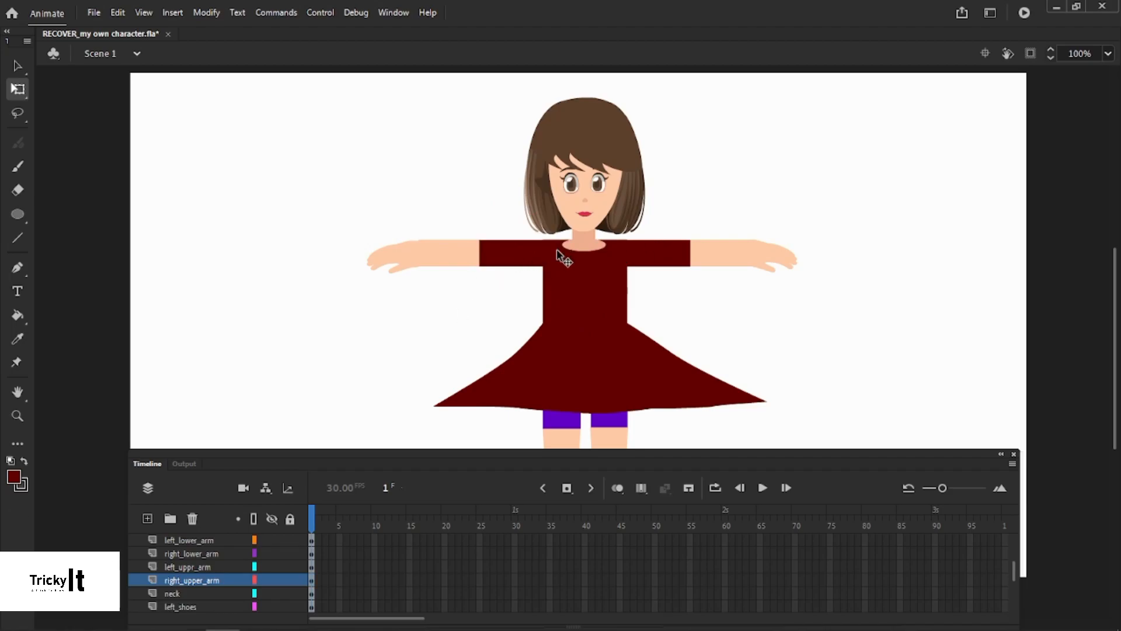
Copy the shoulder circle inside the right upper arm's symbol and return to the main scene
double_click(532, 252)
left_click(547, 256)
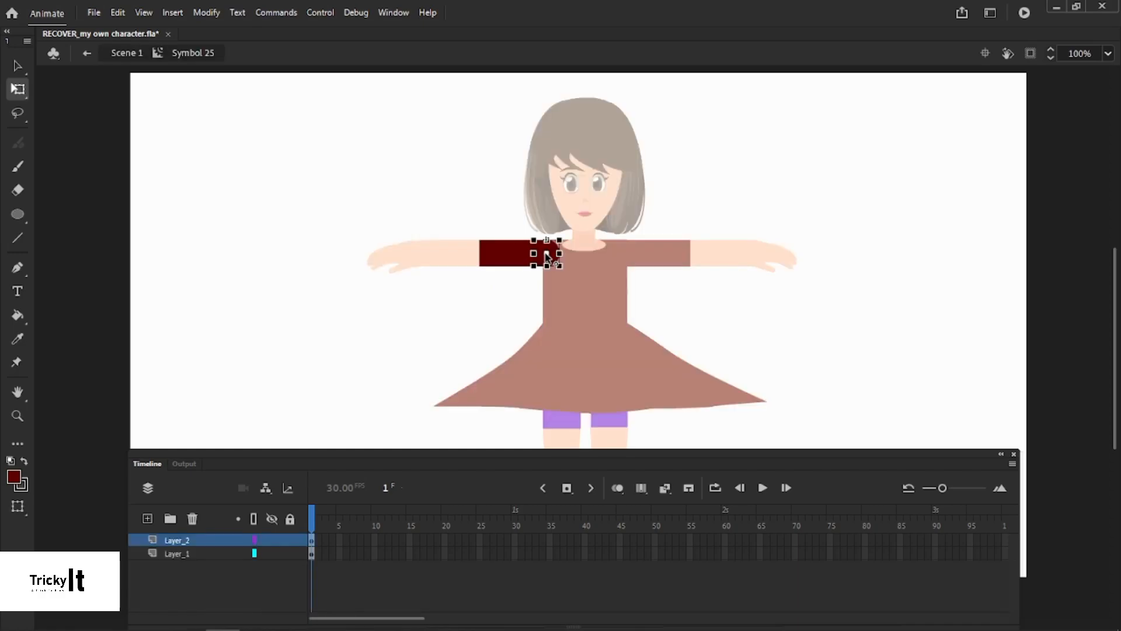
left_click(489, 298)
double_click(489, 299)
left_click(489, 299)
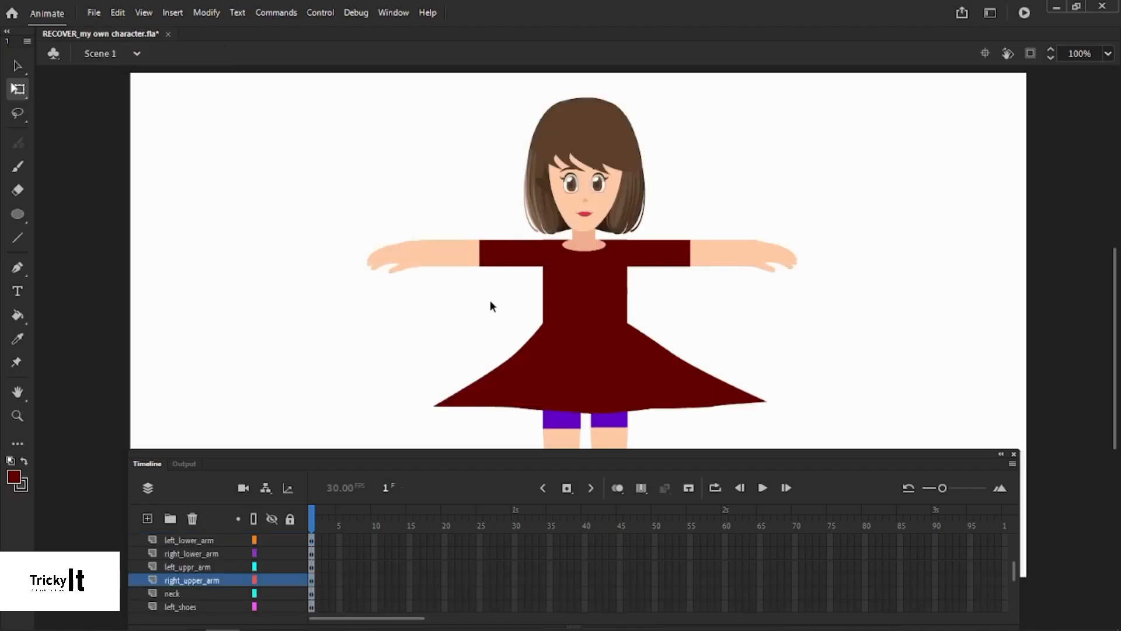
Open the left upper arm's symbol, paste the circle in place on a new layer, and move it to the sleeve's shoulder end
left_click(644, 260)
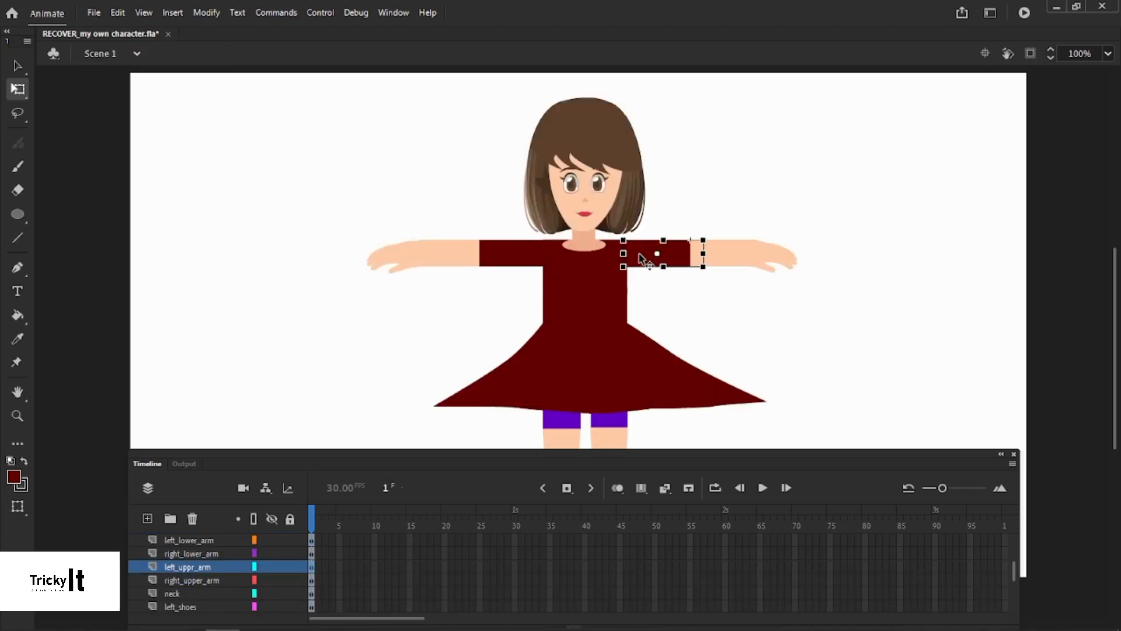
double_click(640, 256)
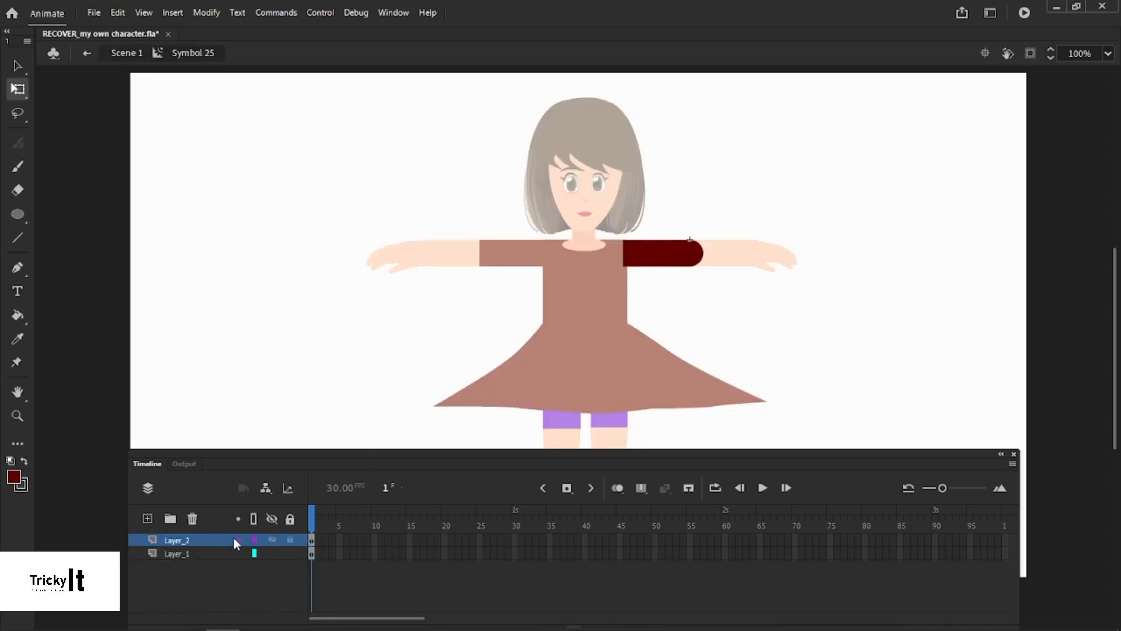
left_click(147, 520)
right_click(305, 285)
left_click(341, 339)
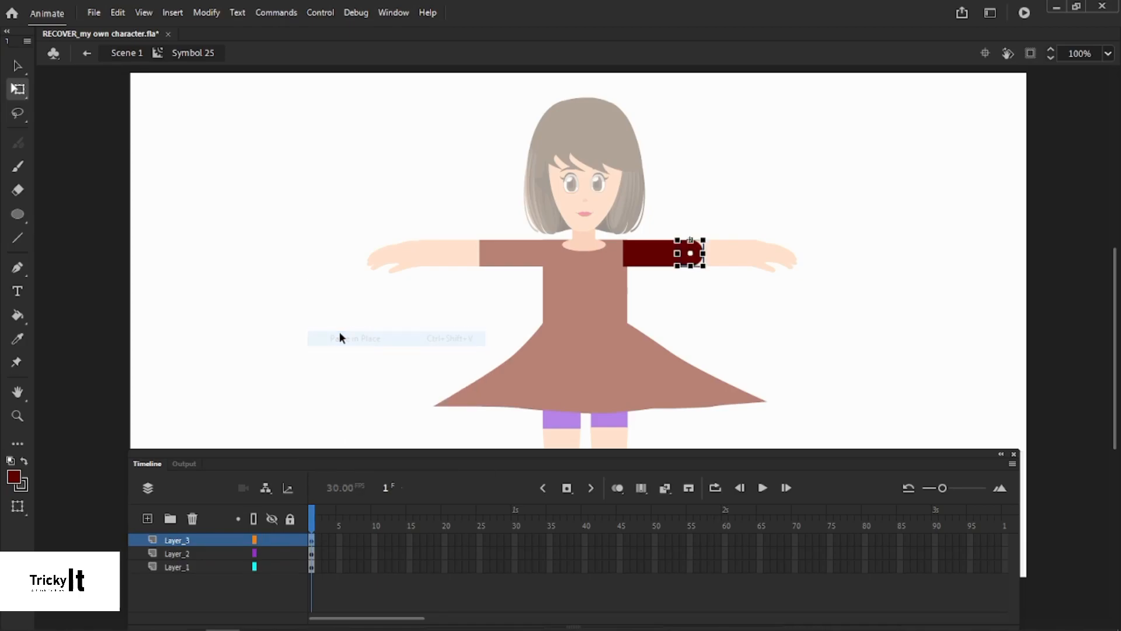
left_click_drag(692, 262, 625, 263)
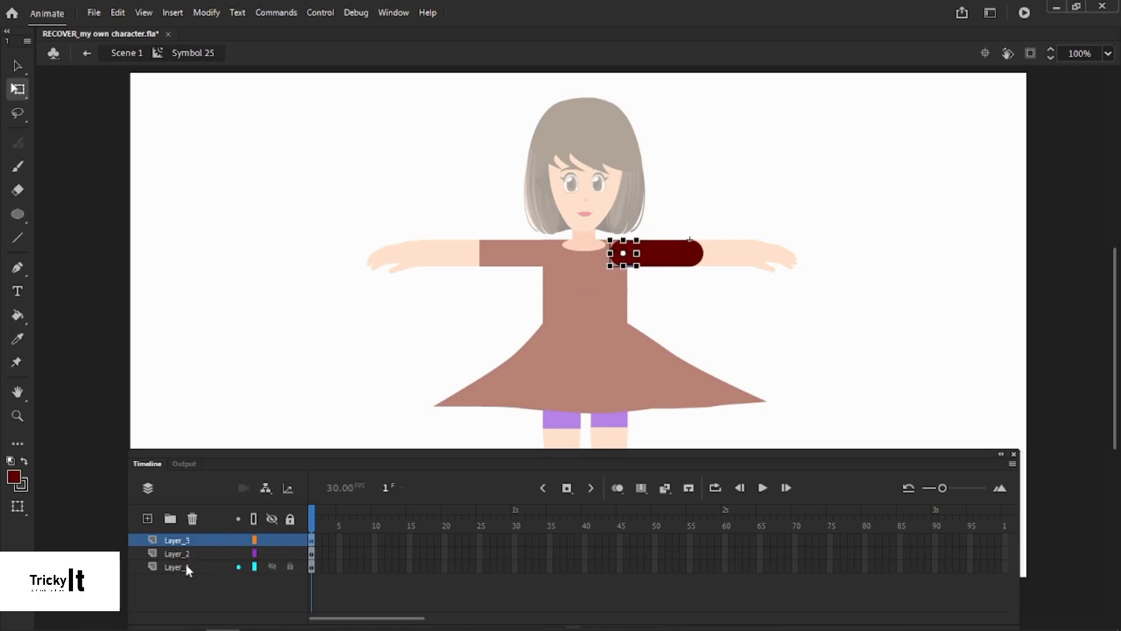
Show the symbol's layers as outlines to check the circle on the sleeve's shoulder edge, and return to the main scene
left_click(253, 518)
left_click(647, 293)
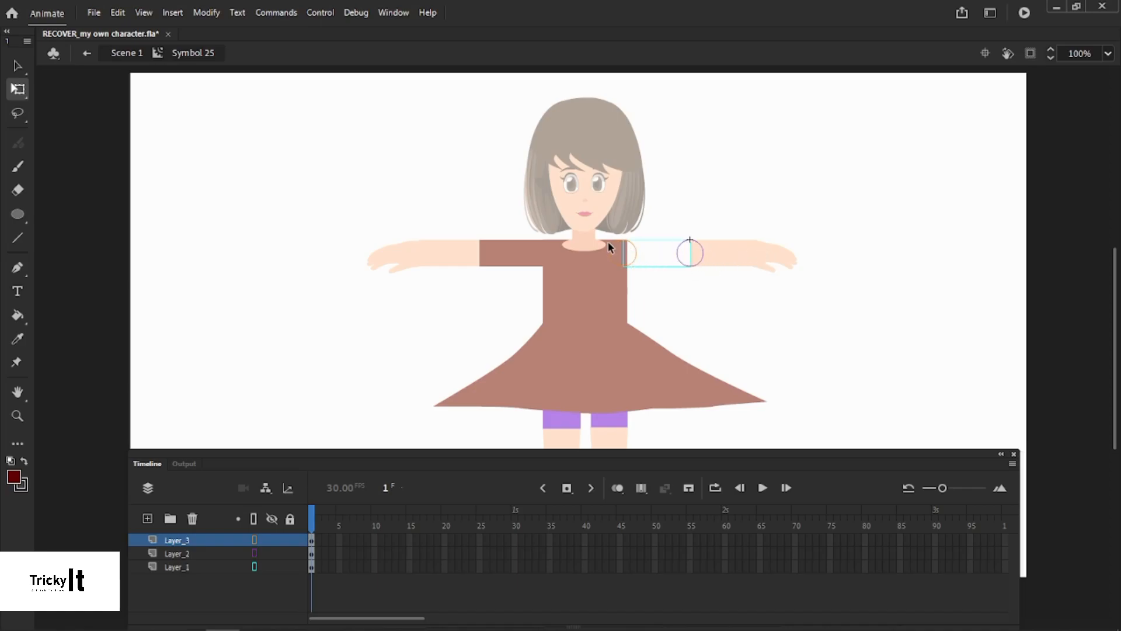
double_click(660, 281)
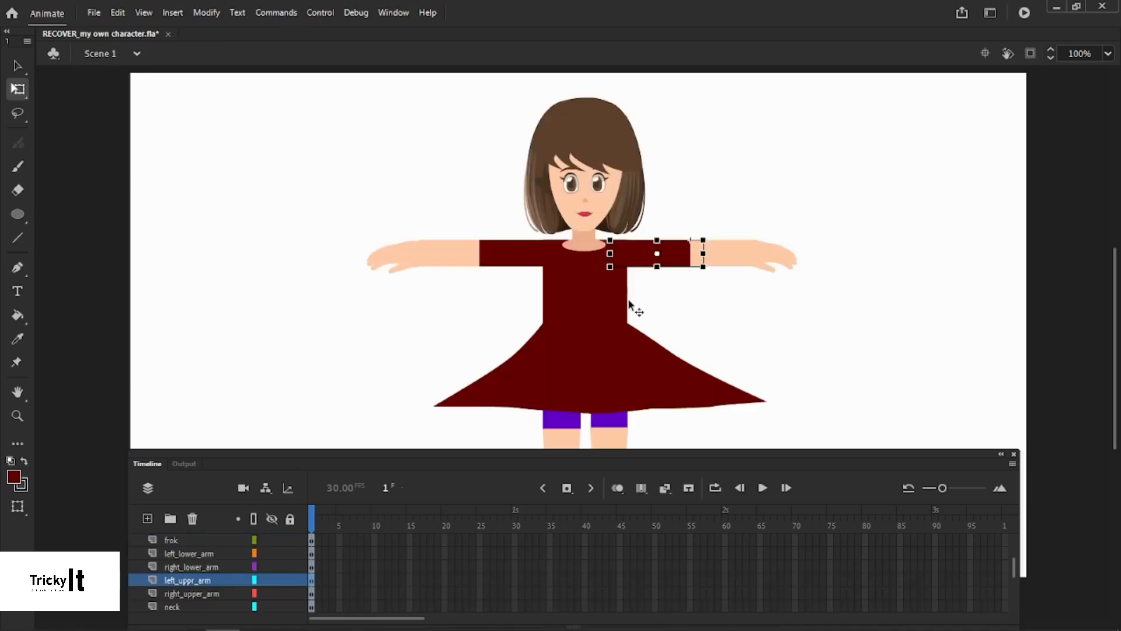
left_click(426, 261)
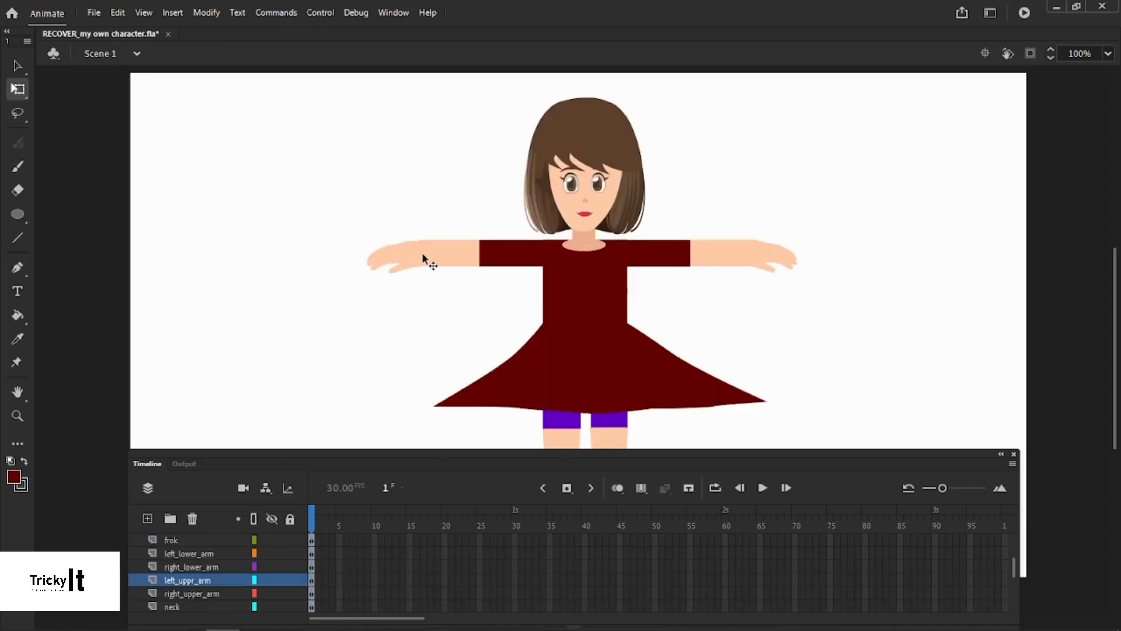
Open the right lower arm's symbol, paste the circle in place on a new layer, and move it to the elbow end
double_click(457, 263)
left_click(451, 287)
left_click(148, 519)
right_click(322, 244)
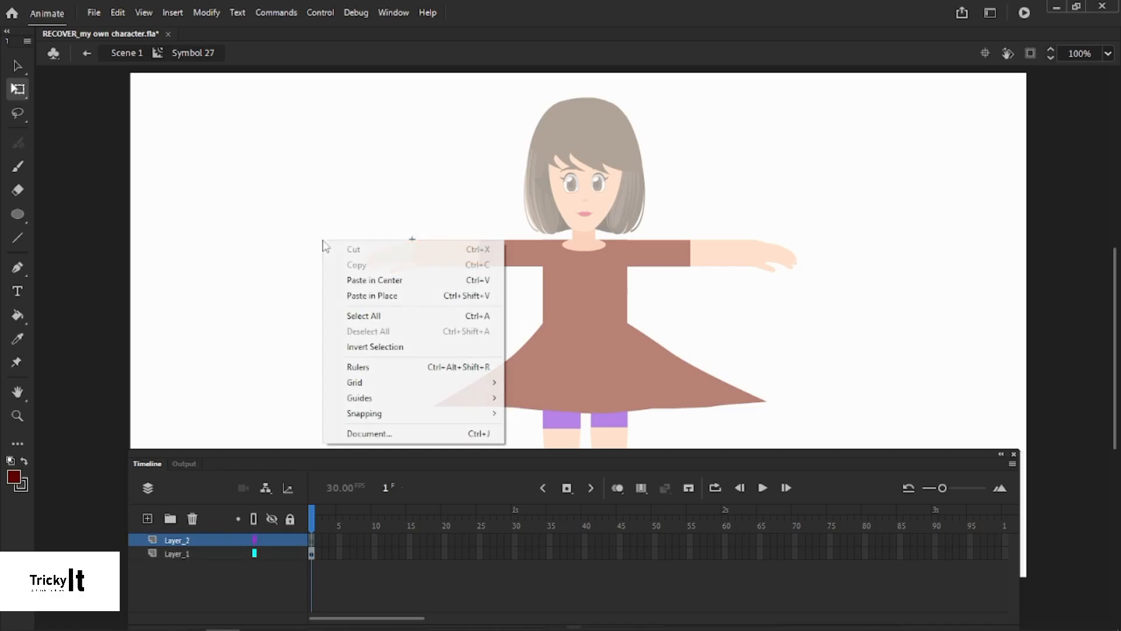
left_click(358, 290)
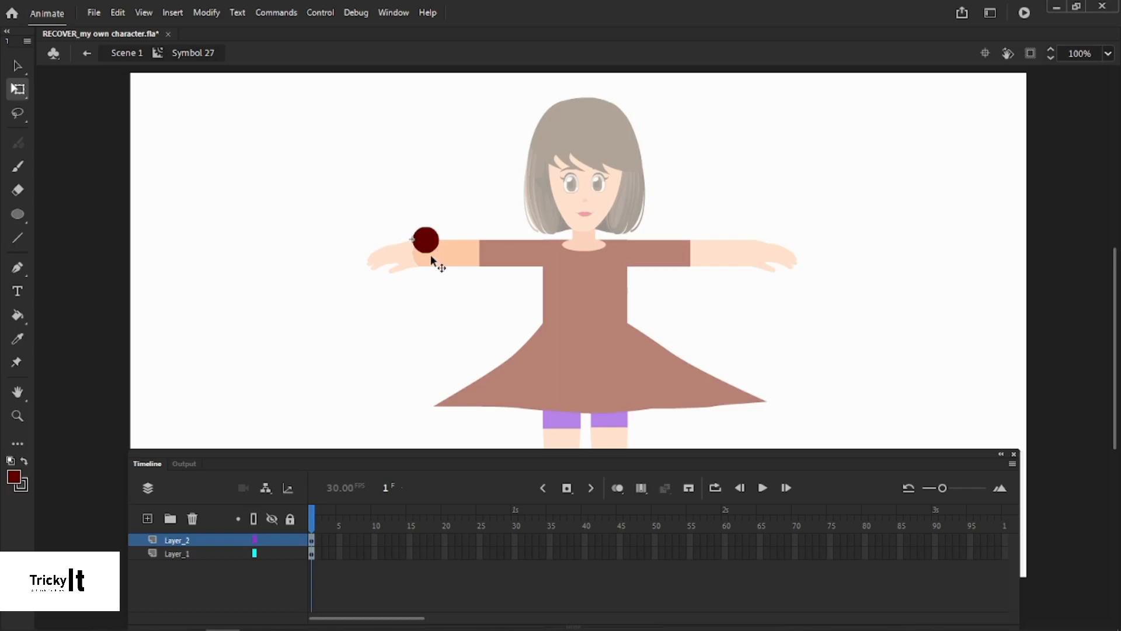
left_click_drag(439, 248, 492, 261)
Show the right lower arm's layers as outlines to check the elbow circle's alignment, and return to the main scene
left_click(253, 519)
left_click(463, 322)
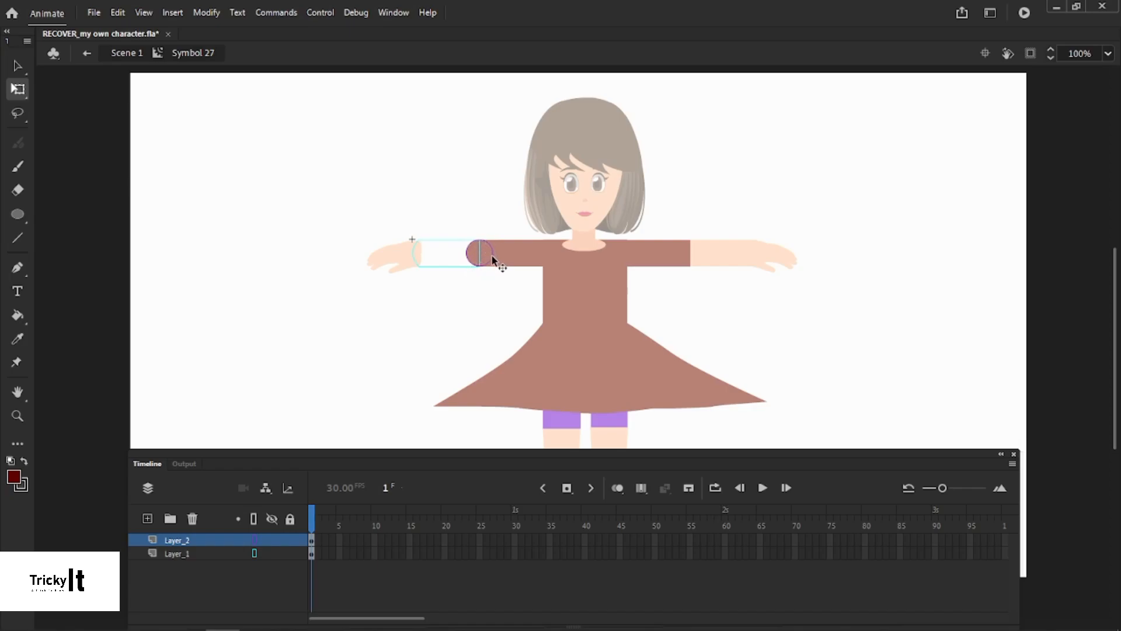
double_click(467, 293)
left_click(467, 294)
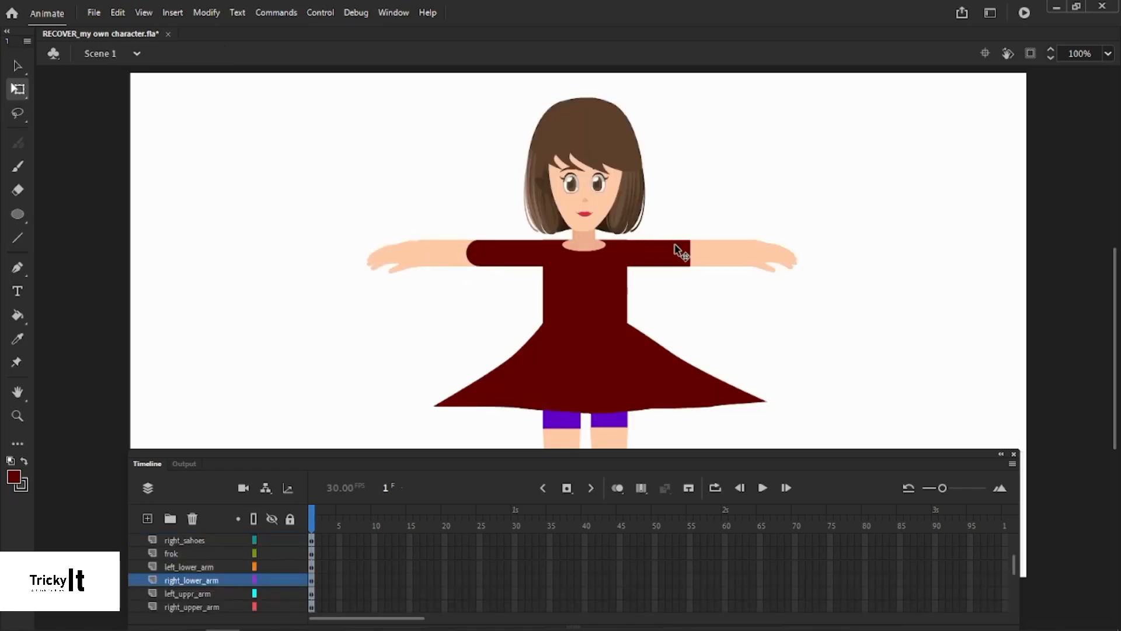
Open the left upper arm's symbol, turn off its layer outlines to restore the fills, and return to the main scene
left_click(695, 253)
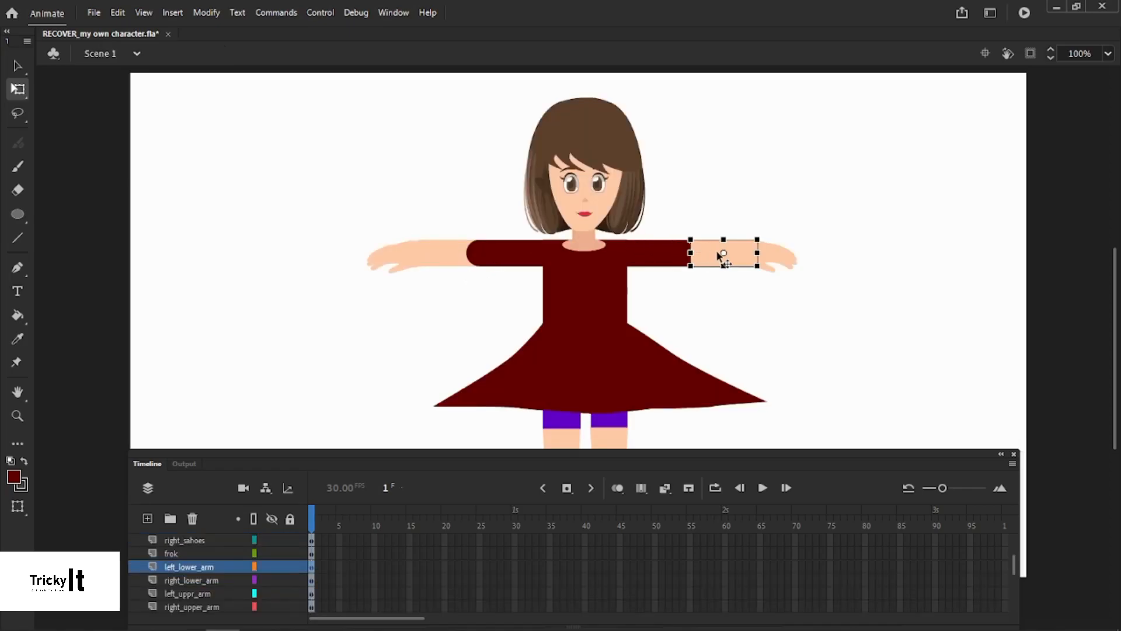
double_click(674, 256)
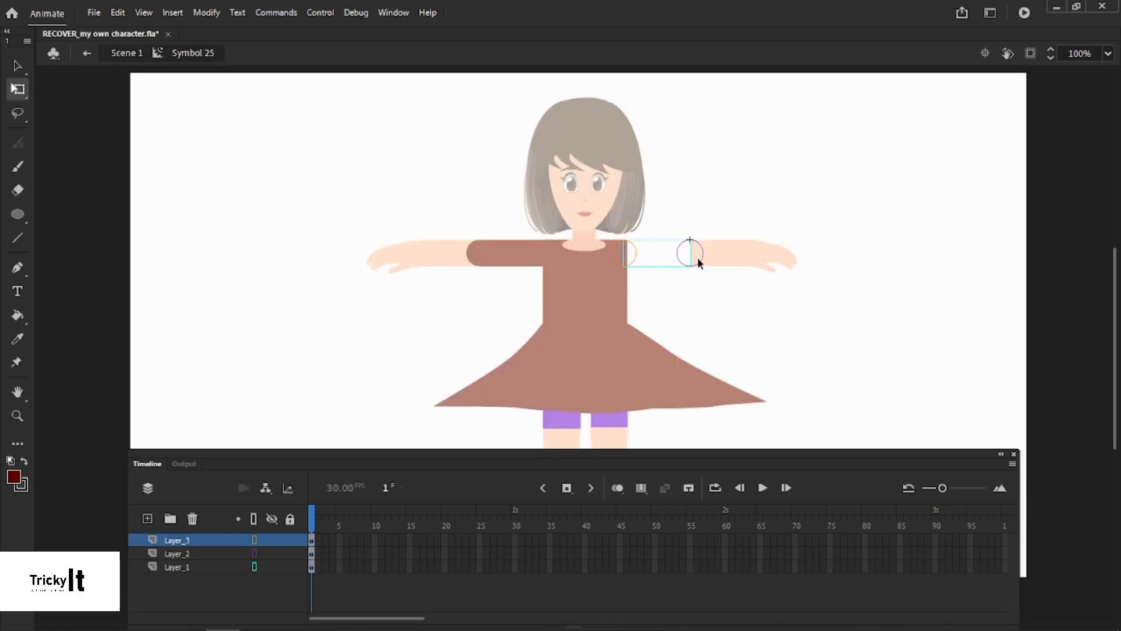
left_click(700, 259)
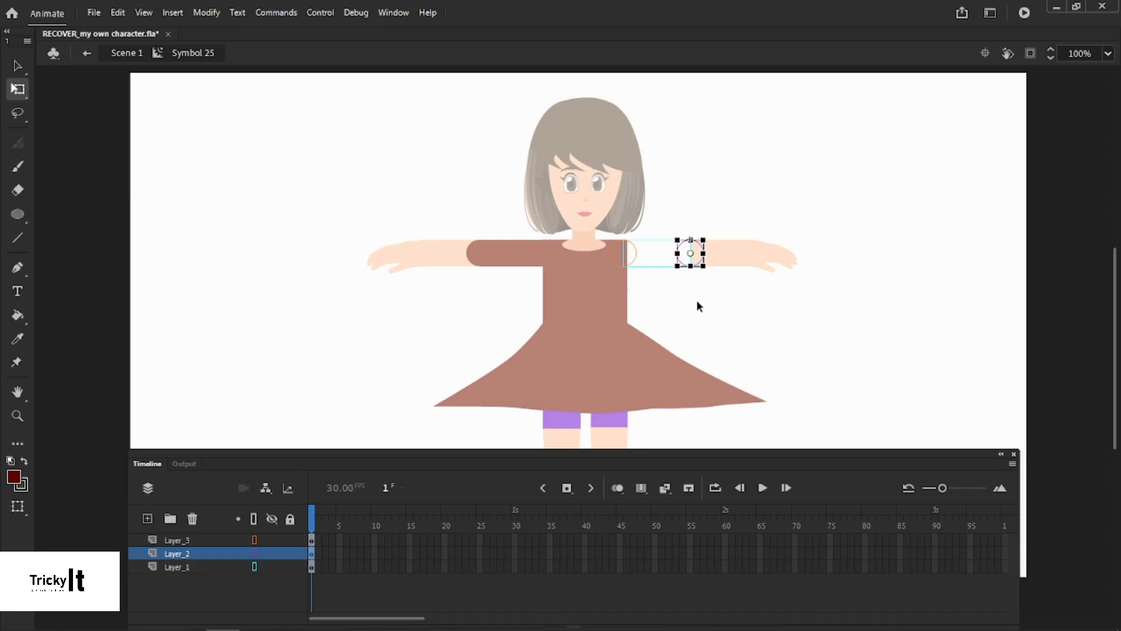
left_click(254, 518)
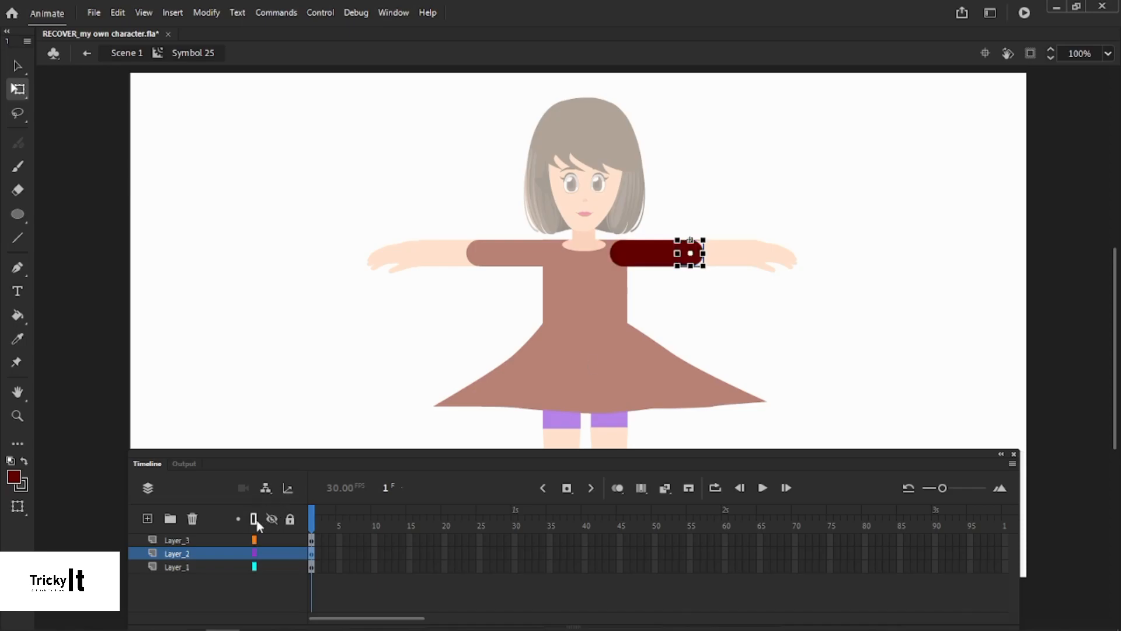
left_click(710, 331)
double_click(707, 325)
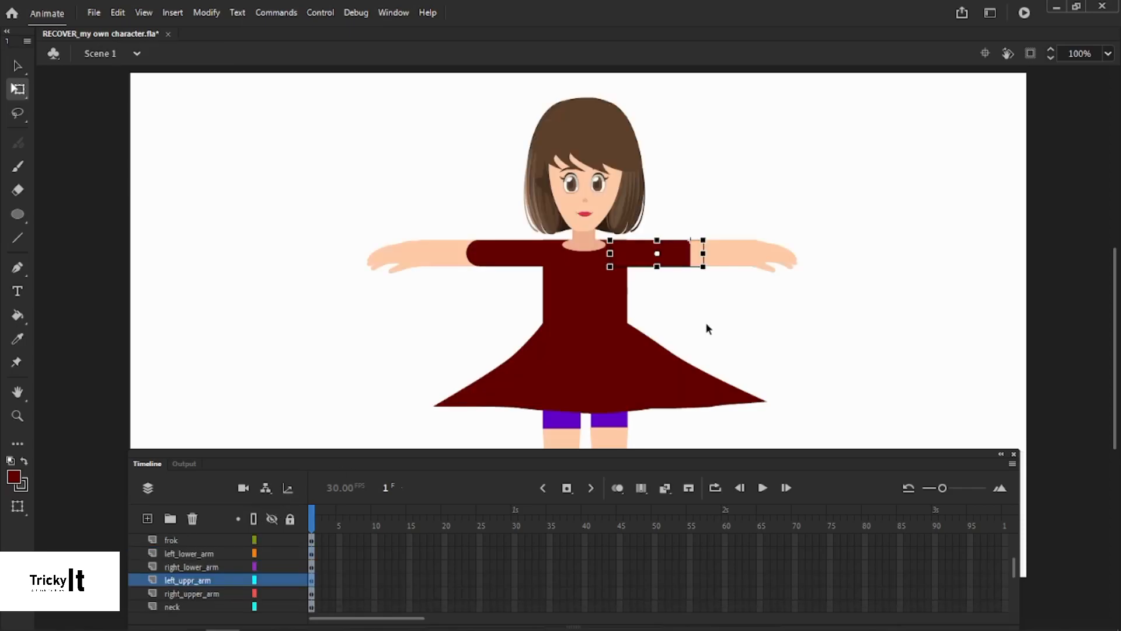
left_click(706, 325)
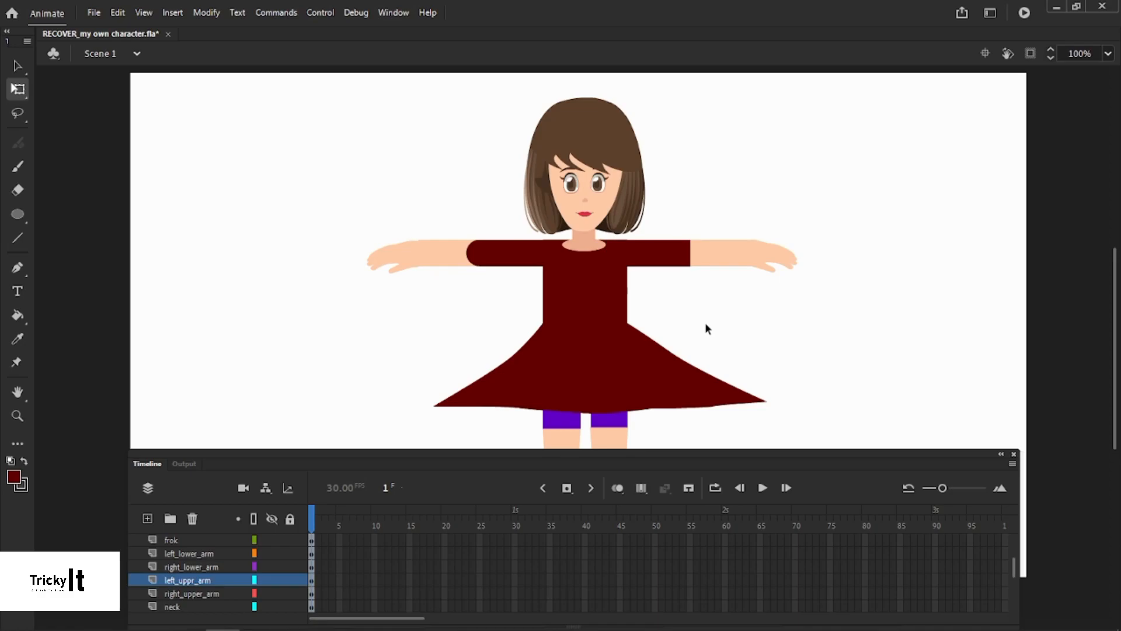
In the right lower arm's symbol, restore the fills, place Layer_1 above the elbow circle's Layer_2, and return to the main scene
left_click(458, 254)
double_click(458, 256)
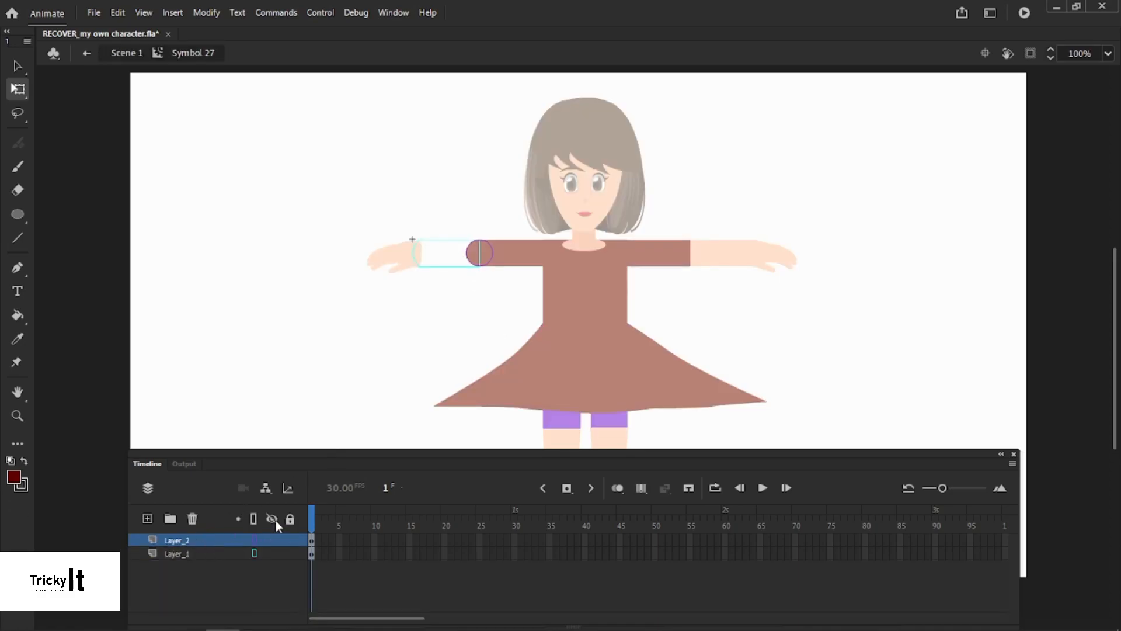
left_click(253, 519)
left_click(214, 534)
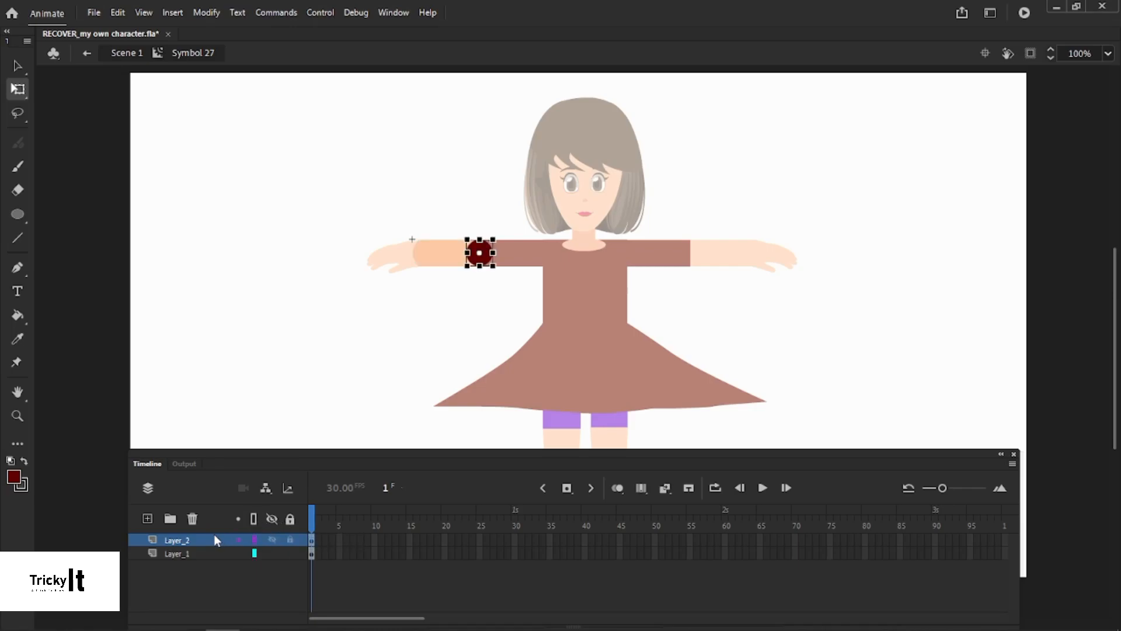
left_click(205, 554)
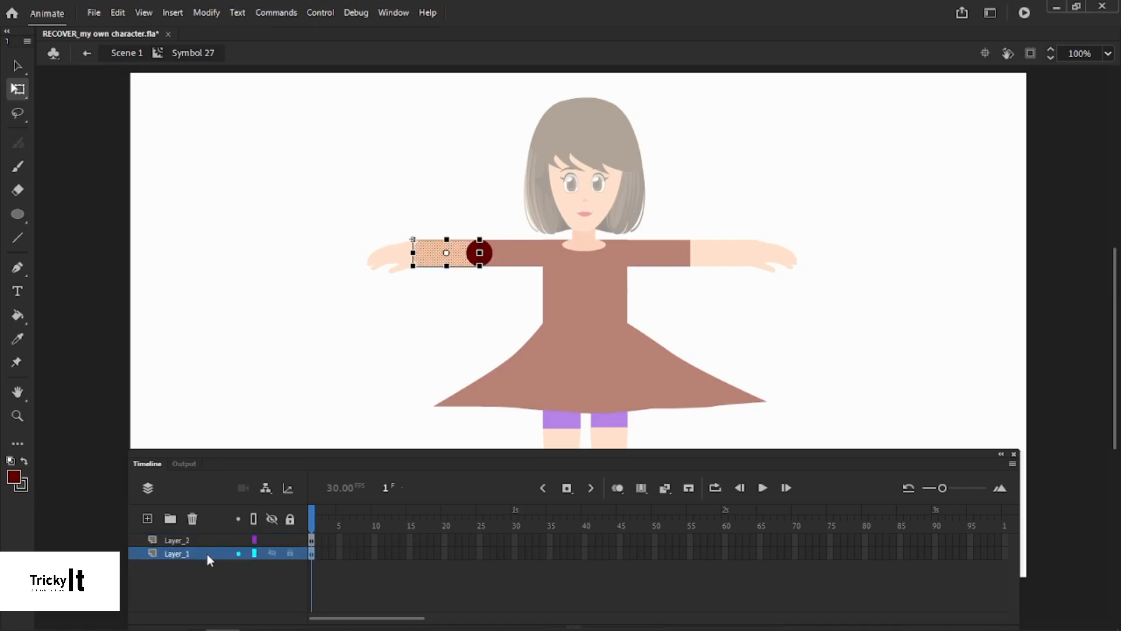
left_click_drag(206, 554, 208, 533)
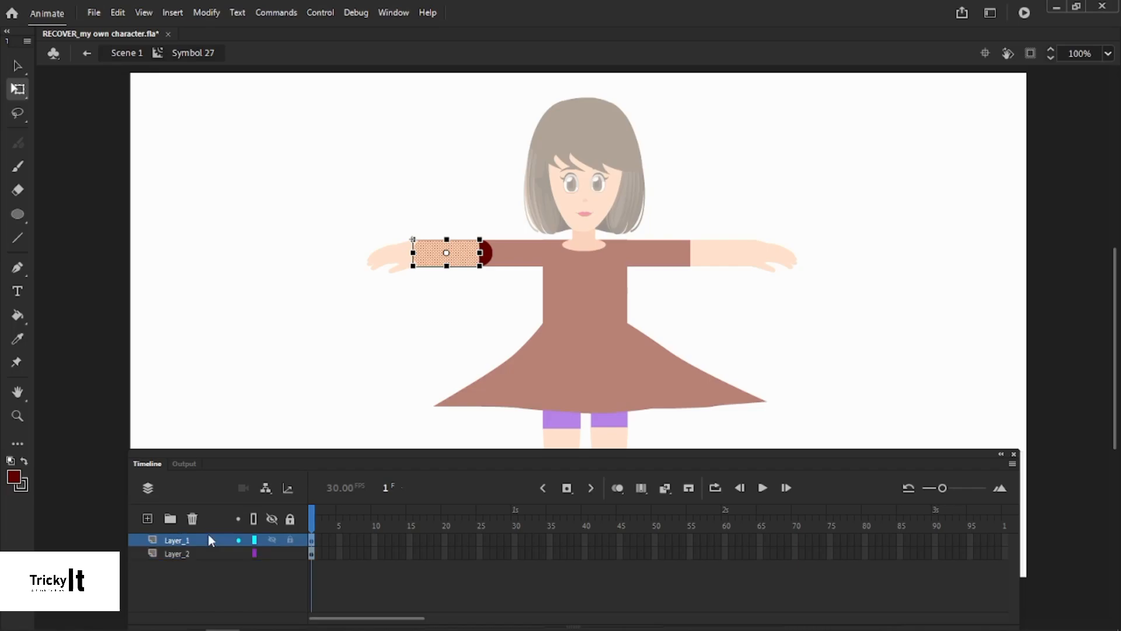
left_click(303, 377)
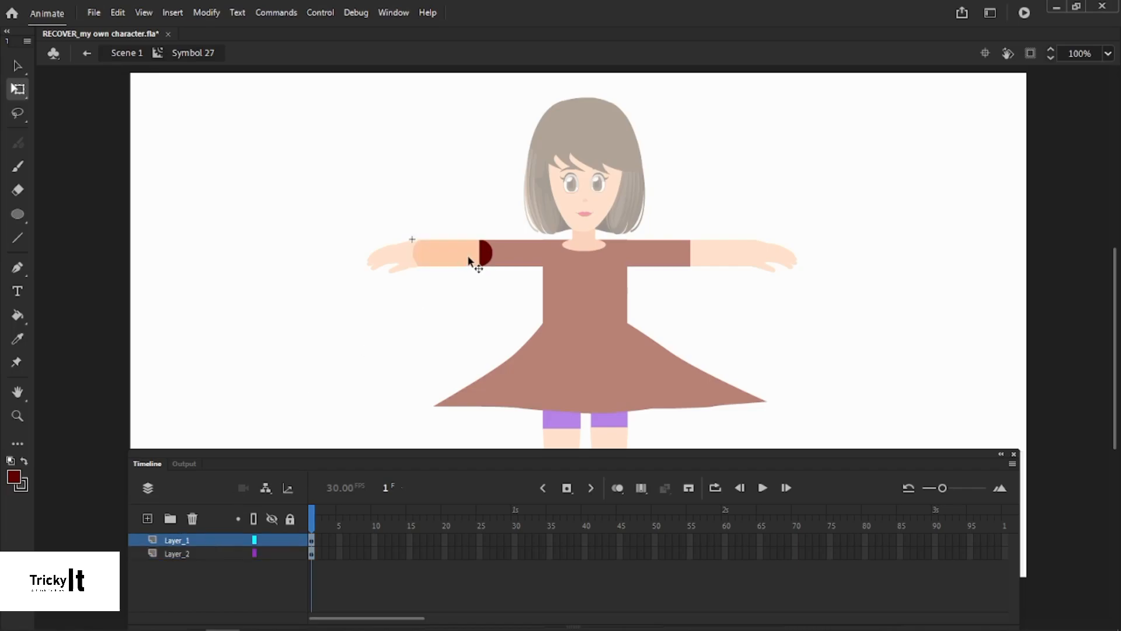
double_click(454, 288)
left_click(462, 306)
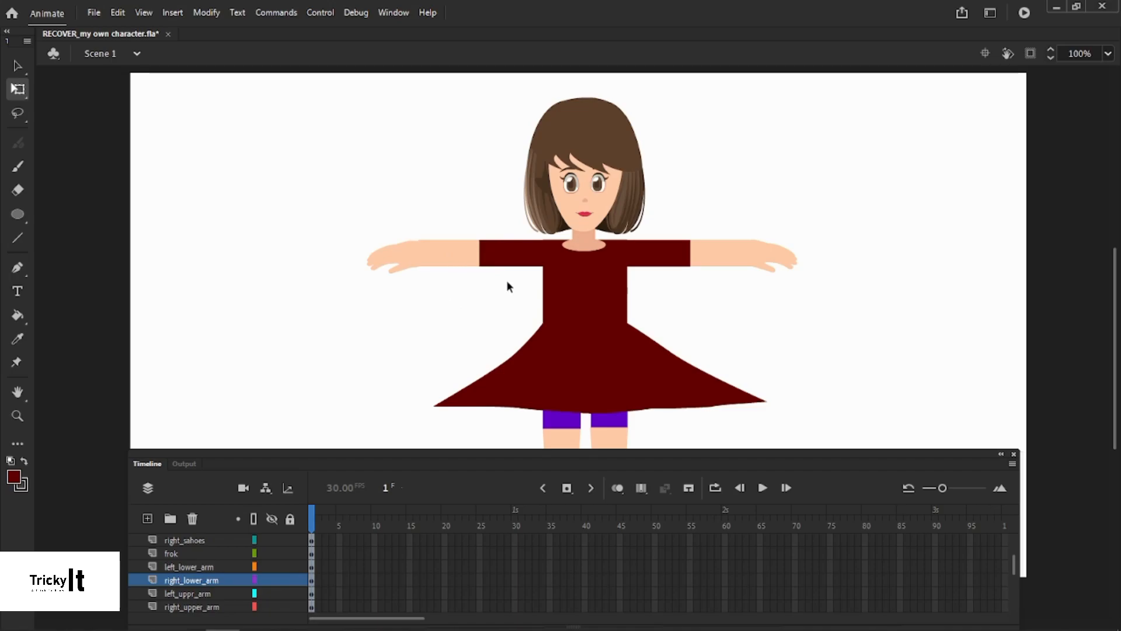
Using layer outlines, move the right lower arm's pivot to the centre of the elbow circle, and restore the fills
left_click(517, 262)
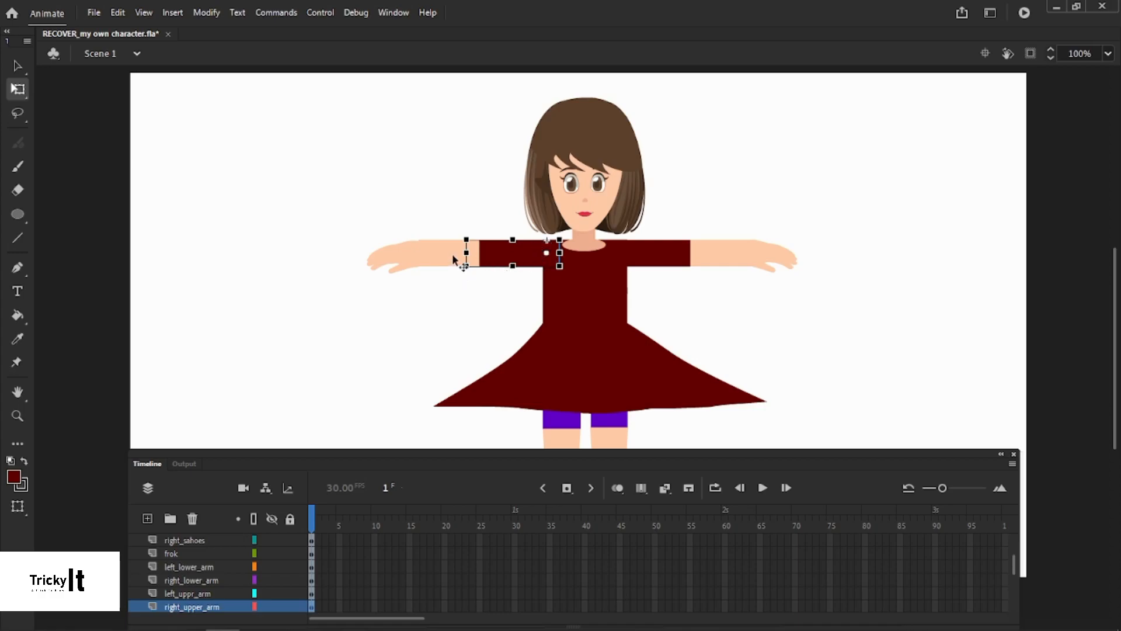
mouse_move(459, 266)
left_mouse_down()
mouse_move(470, 332)
mouse_move(459, 266)
left_mouse_up()
left_click(437, 252)
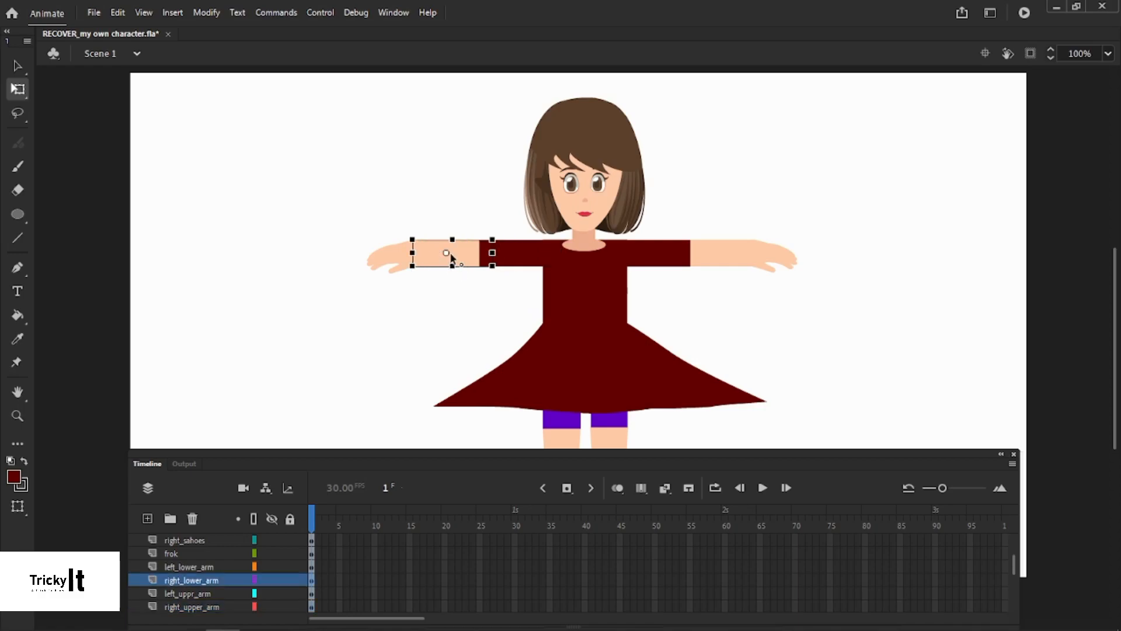
left_click(254, 520)
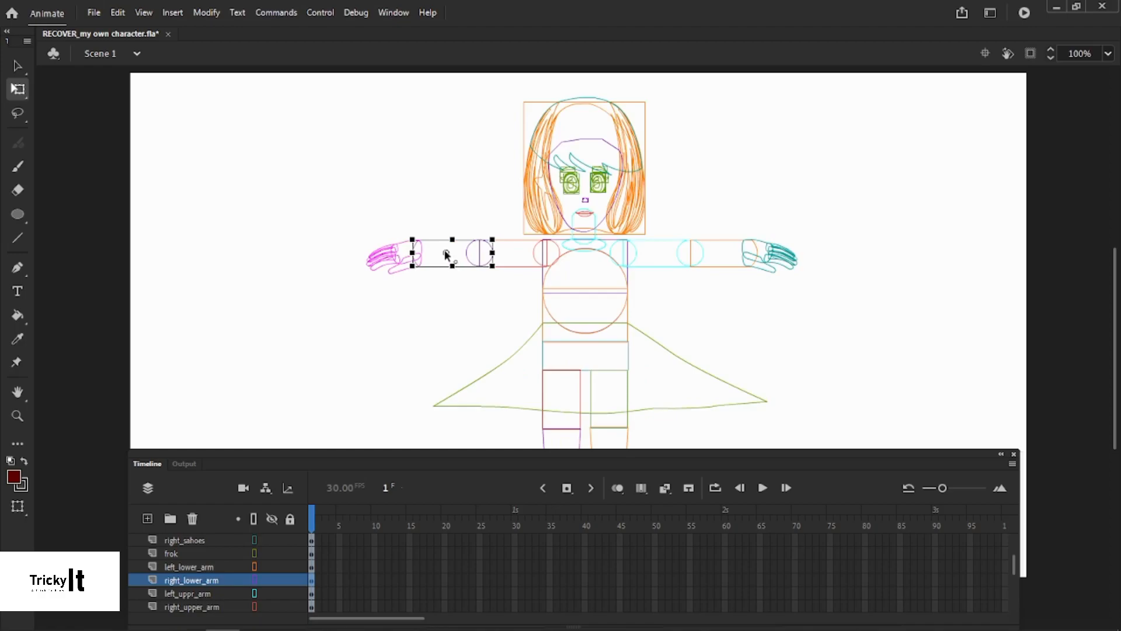
left_click_drag(474, 253, 479, 255)
left_click(254, 518)
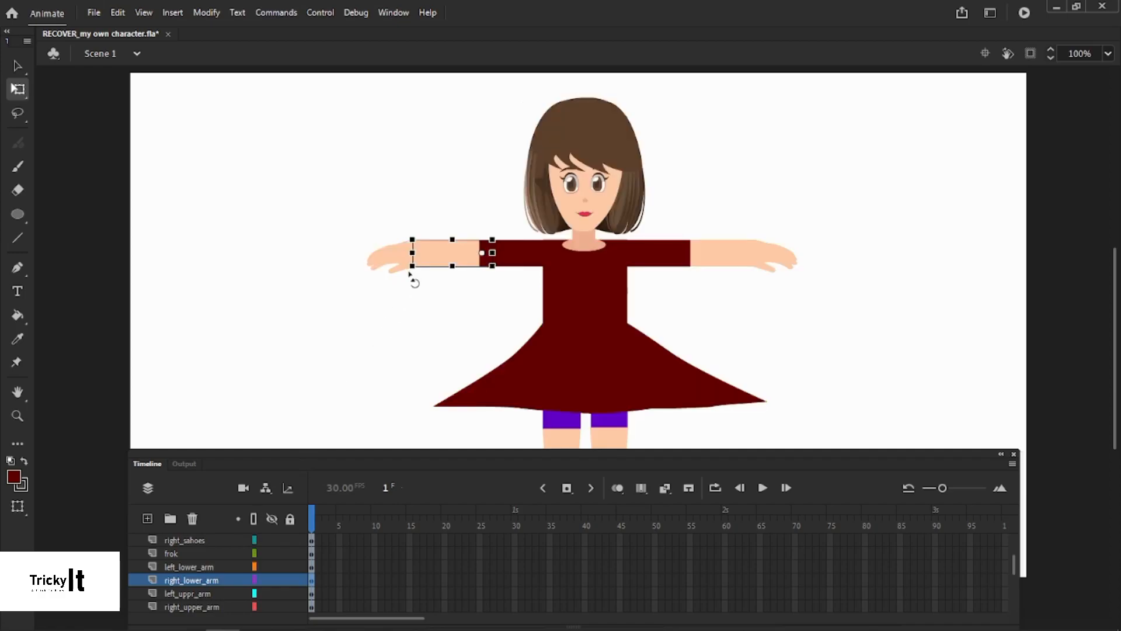
Select the whole right arm with its hand and place their shared pivot on the centre of the shoulder circle, checking it against the layer outlines
left_click_drag(410, 275, 369, 284)
left_click(399, 322)
left_click_drag(368, 207, 495, 298)
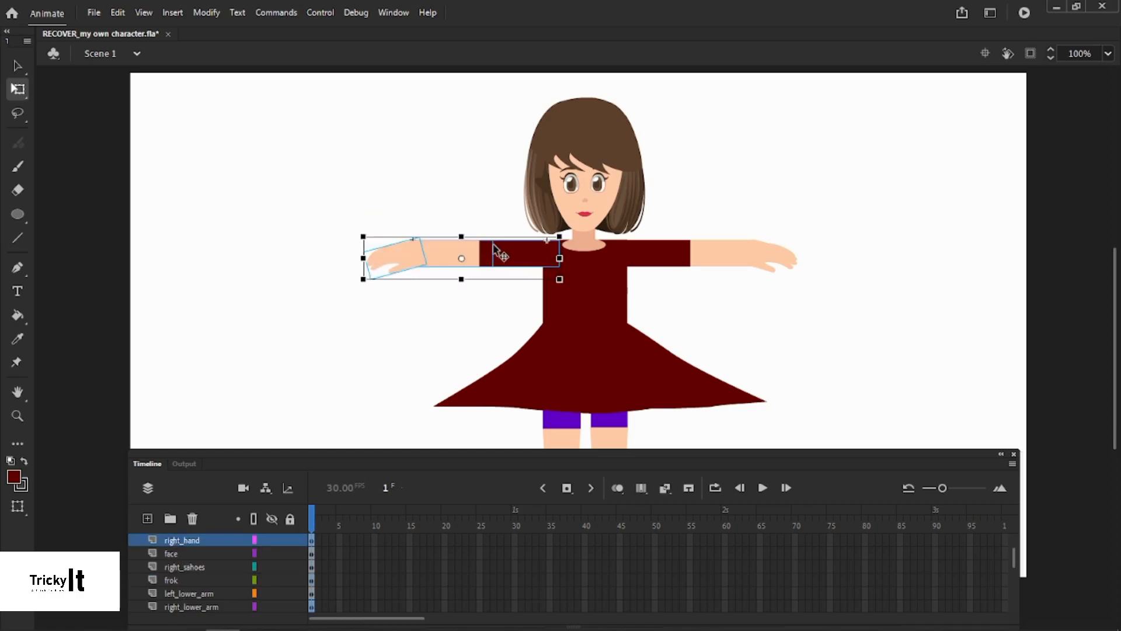
left_click_drag(461, 258, 546, 252)
left_click(254, 518)
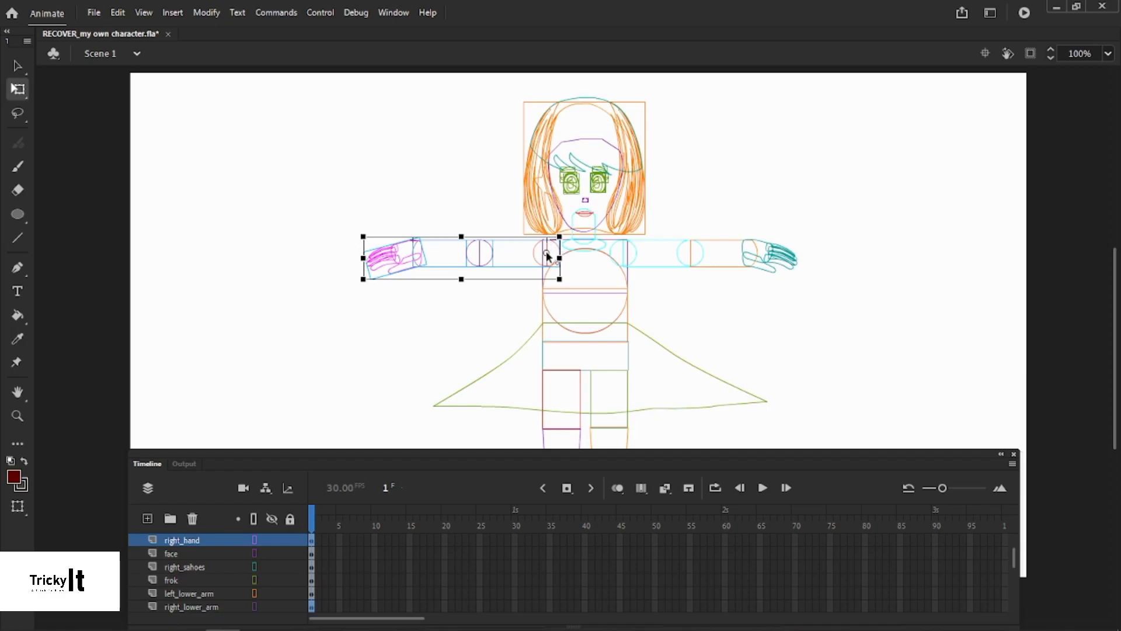
left_click(253, 519)
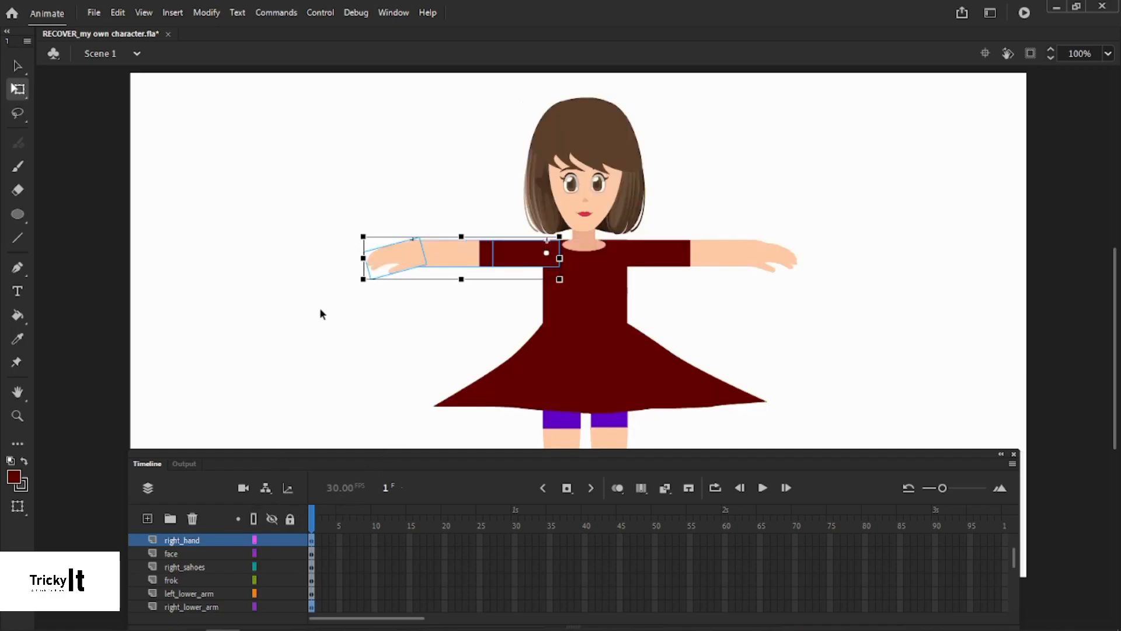
Rotate the right arm down across the body and move the frok layer below the right_upper_arm layer
left_click_drag(360, 305, 596, 357)
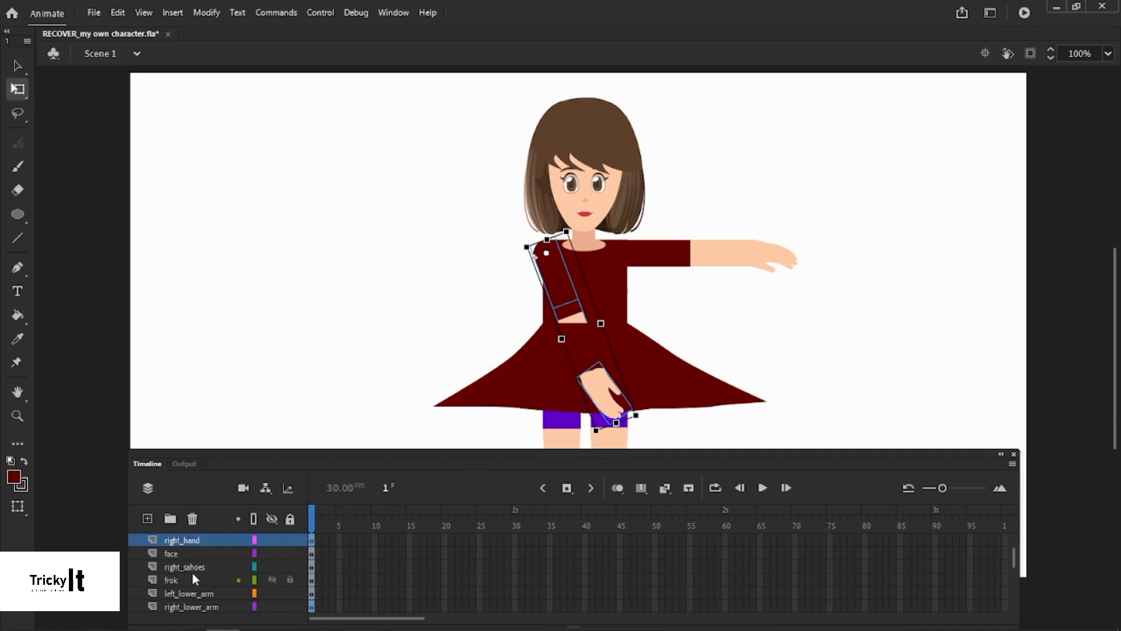
mouse_move(188, 578)
left_mouse_down()
mouse_move(194, 537)
mouse_move(187, 605)
mouse_move(191, 571)
left_mouse_up()
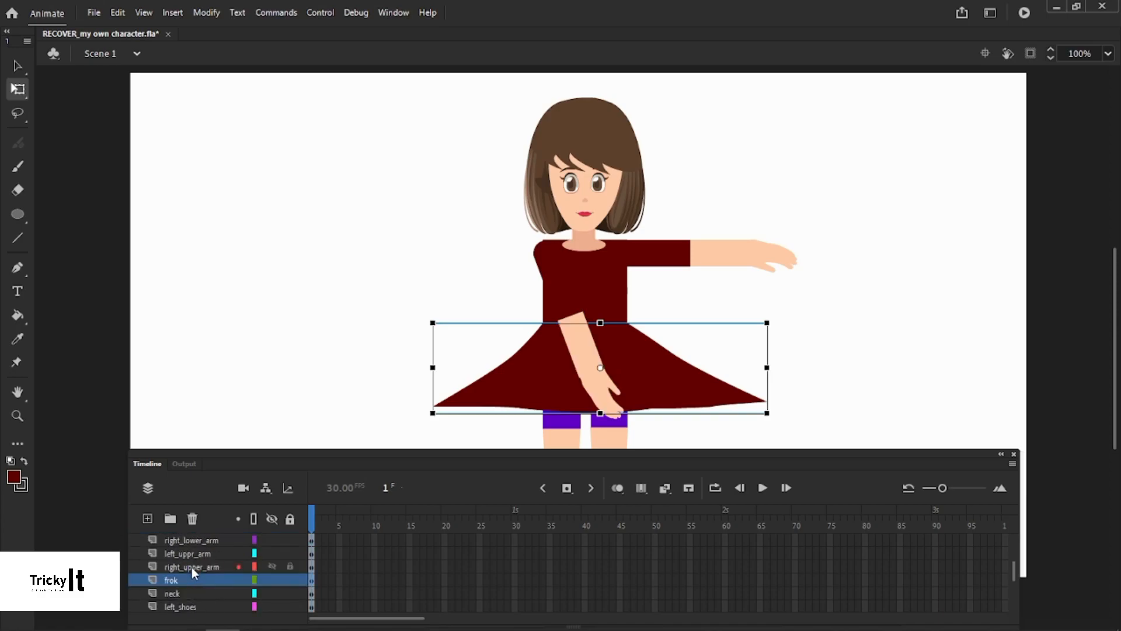
left_click(336, 364)
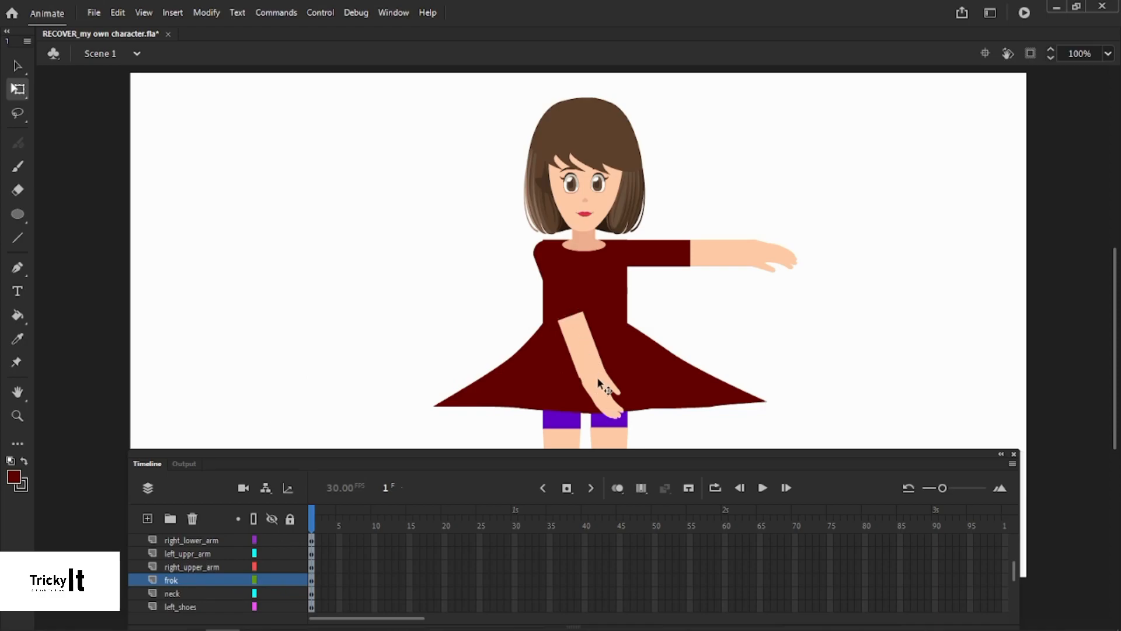
Select the right hand, lower arm and upper arm, set their pivot at the shoulder, and rotate the arm outward to hang beside the dress
left_click(608, 400)
left_click(576, 344, "shift")
left_click(566, 290, "shift")
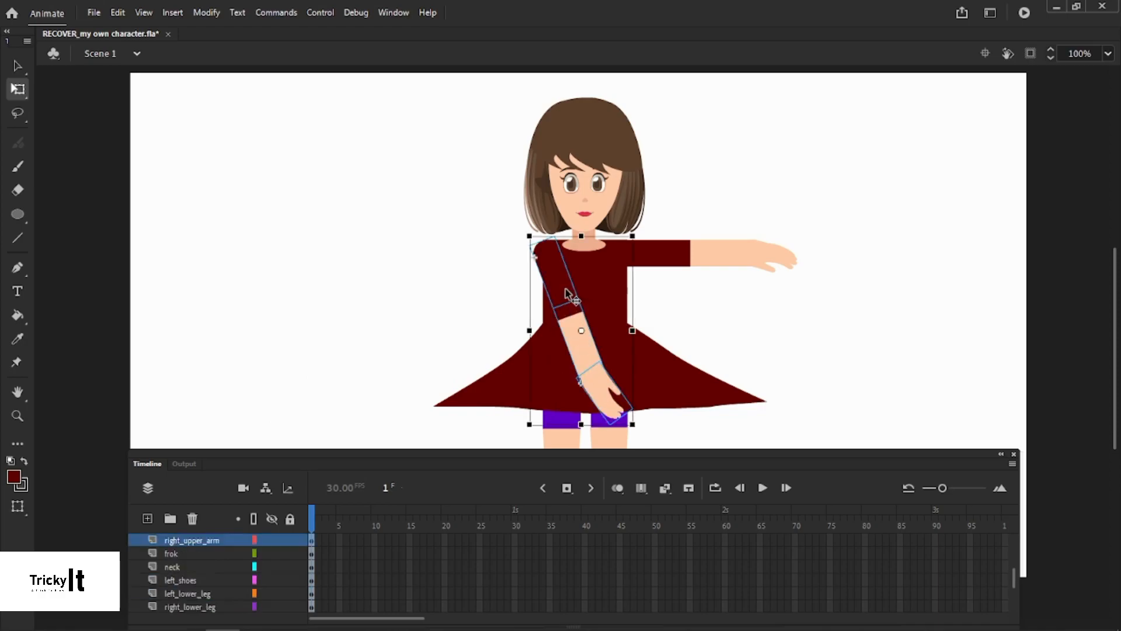
left_click_drag(581, 331, 546, 253)
left_click_drag(639, 435, 506, 427)
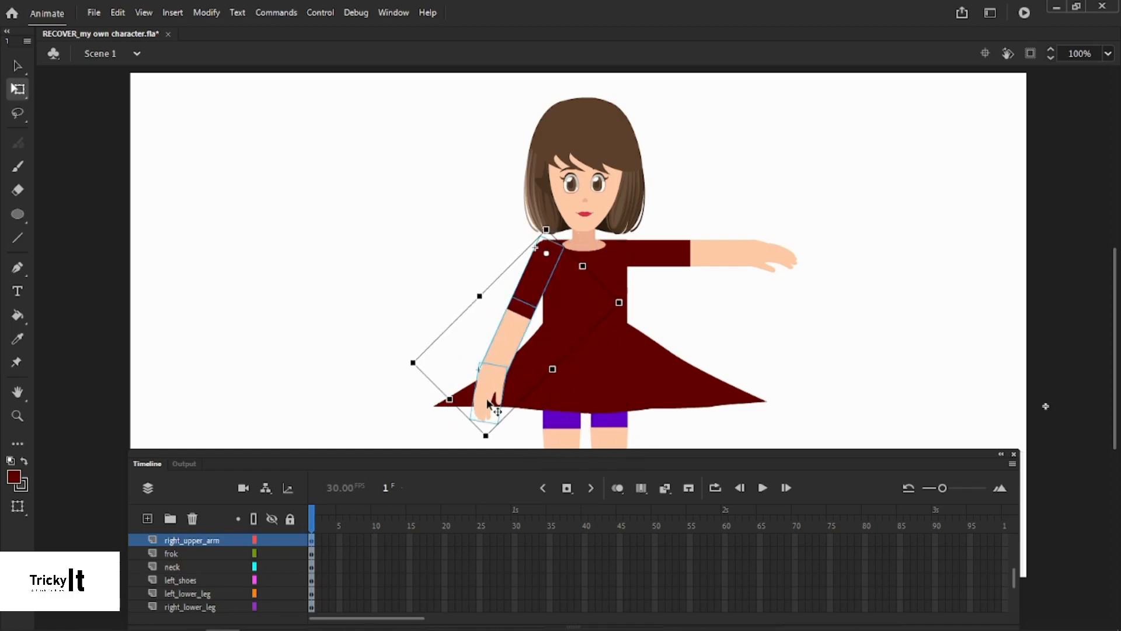
left_click(343, 280)
Using layer outlines, set the whole left arm's pivot at the shoulder circle's centre, and rotate the arm down beside the dress
left_click_drag(675, 234, 814, 290)
left_click_drag(653, 254, 623, 258)
left_click(254, 518)
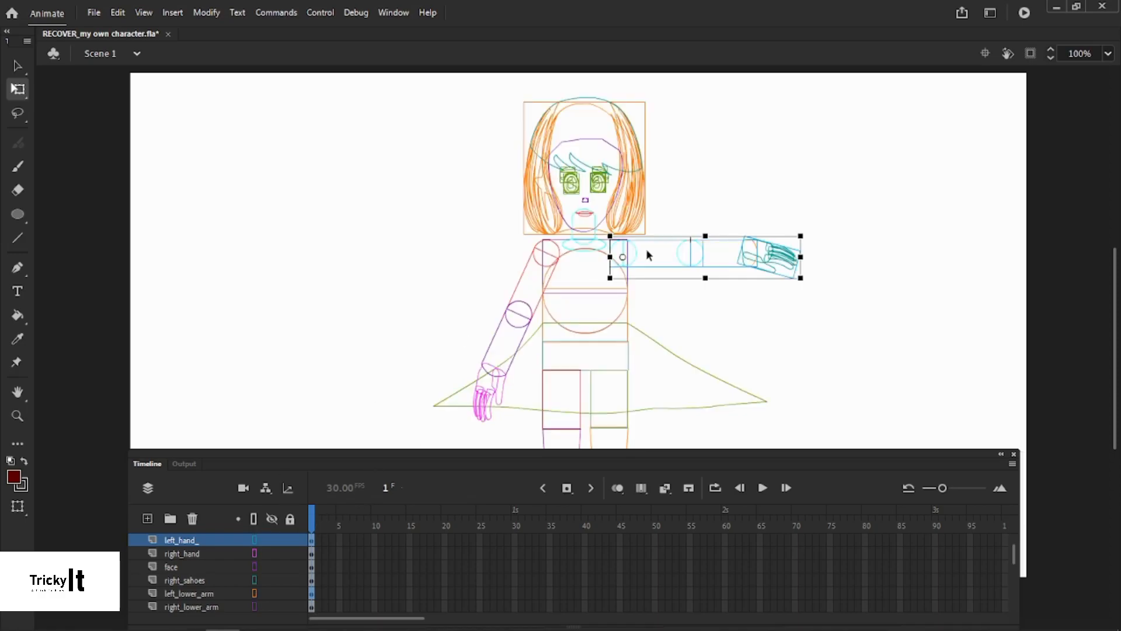
left_click_drag(623, 257, 623, 252)
left_click(257, 522)
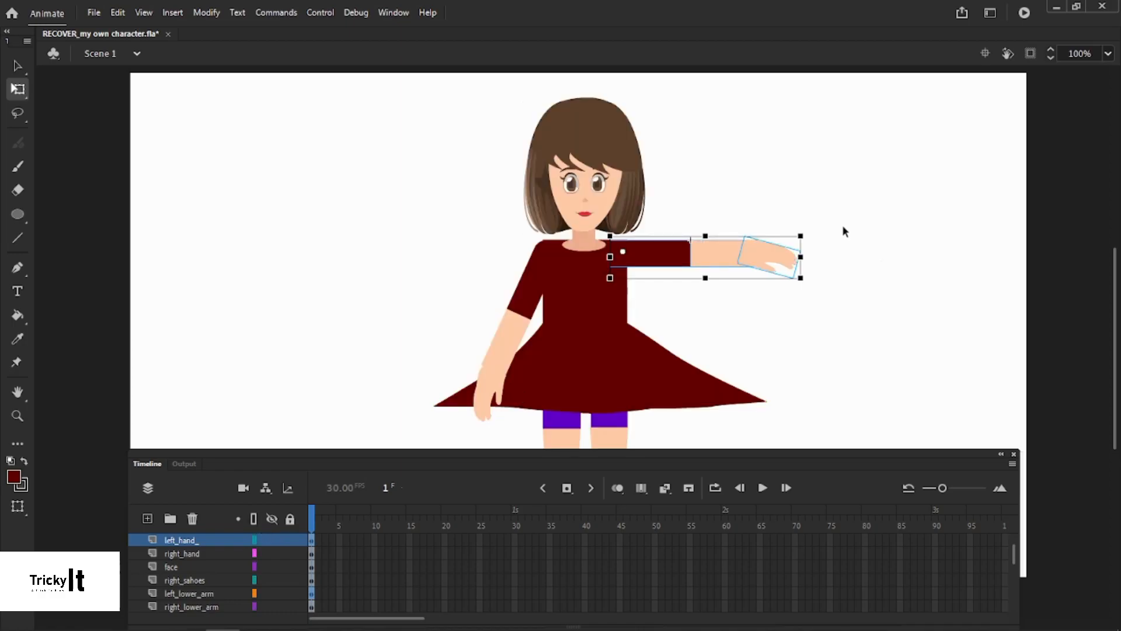
left_click_drag(807, 233, 731, 425)
left_click(786, 336)
Set the left lower arm and hand's pivot on the elbow circle, try rotating them inward, and undo the rotation
left_click(671, 357)
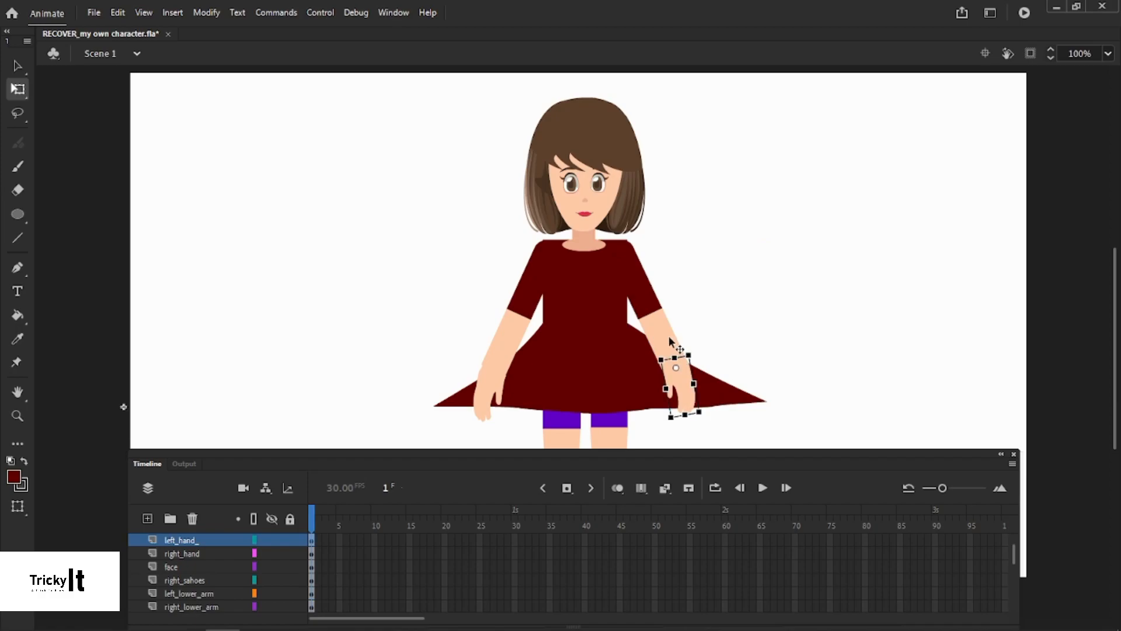
left_click_drag(669, 361, 650, 313)
left_click(255, 519)
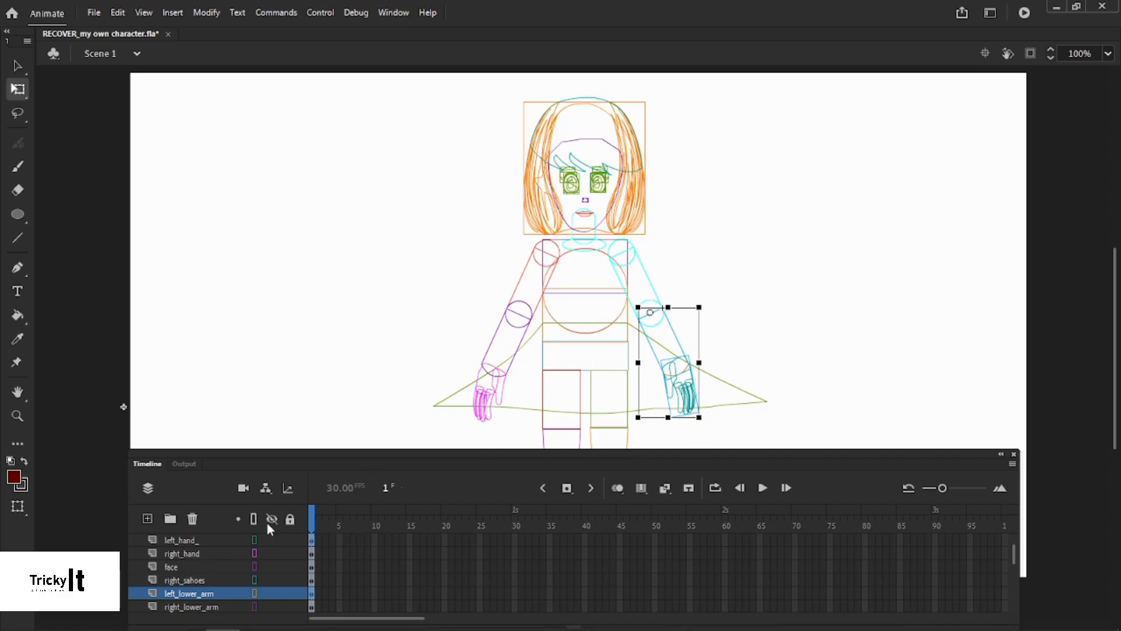
left_click(253, 518)
left_click_drag(711, 427, 551, 379)
left_click(791, 317)
key("ctrl+z")
key("ctrl+z")
left_click(755, 377)
Open the left upper arm's symbol, try deleting the elbow circle on Layer_2, and undo the deletion
left_click(666, 332)
double_click(662, 331)
left_click(661, 331)
left_click(699, 280)
double_click(673, 293)
double_click(646, 300)
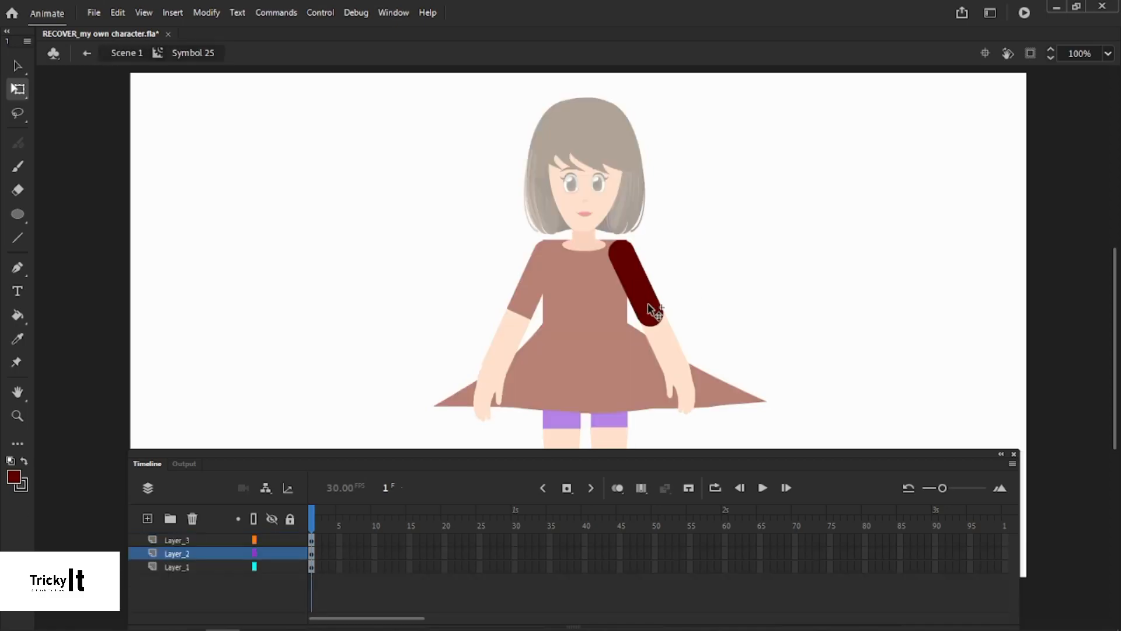
left_click(654, 319)
key("Delete")
key("ctrl+z")
left_click(778, 277)
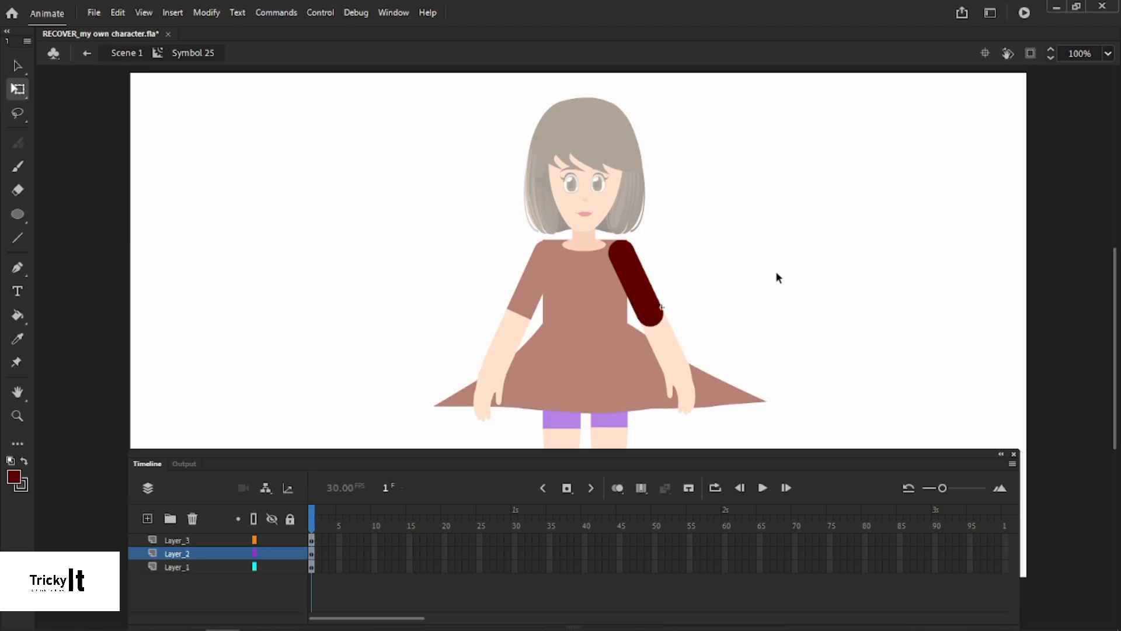
Examine the elbow circle inside the left upper arm's symbol and return to the main scene
left_click(658, 317)
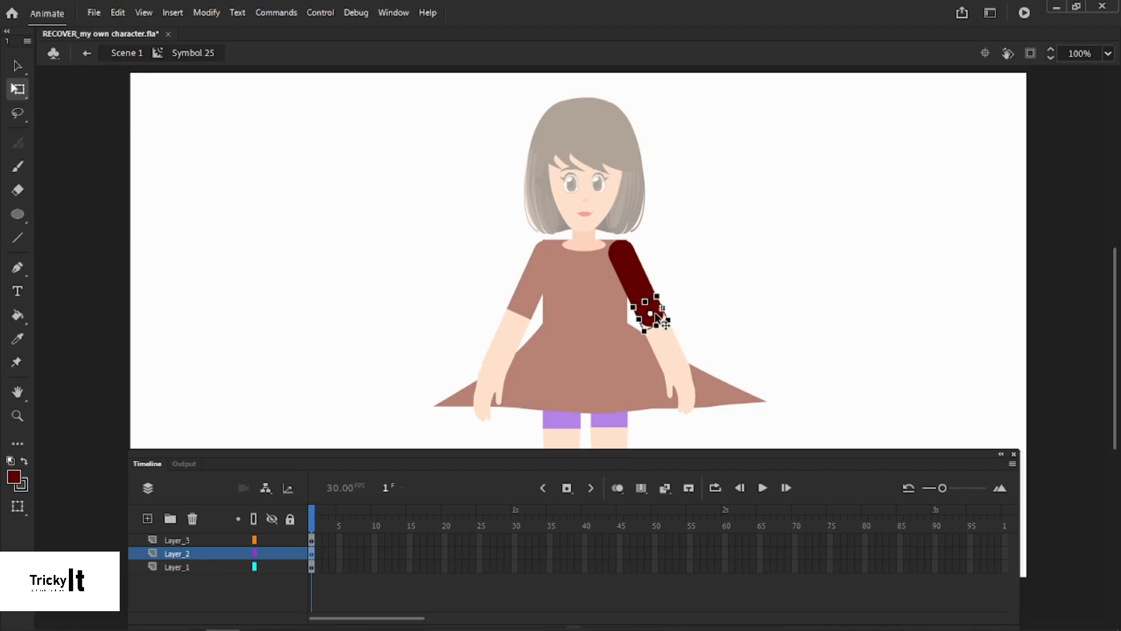
double_click(682, 286)
left_click(681, 286)
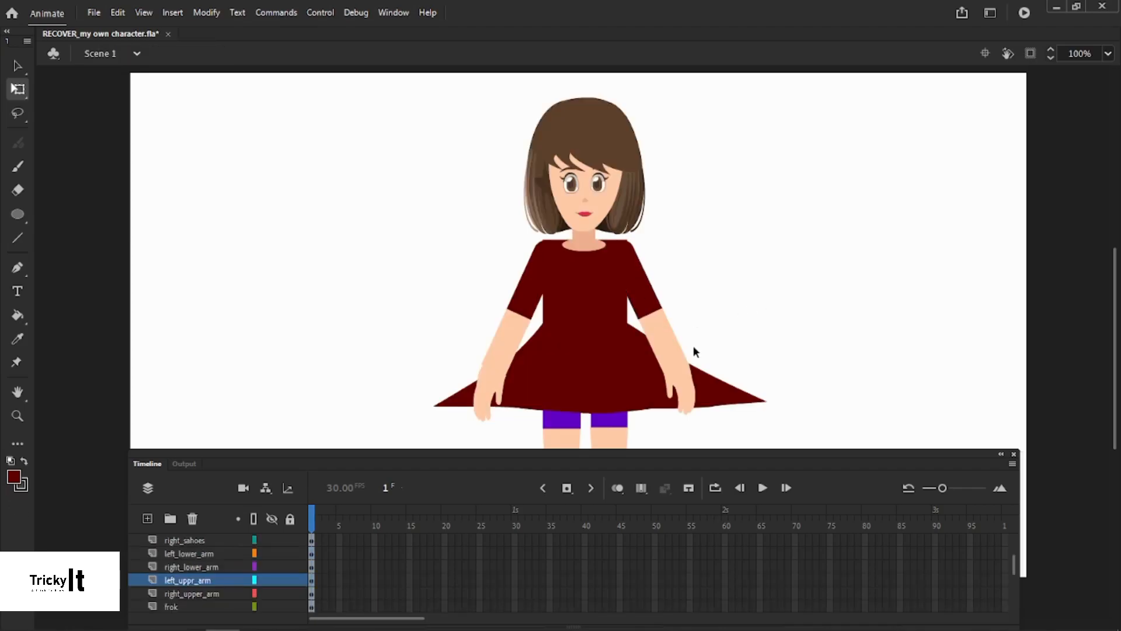
double_click(643, 315)
left_click(650, 313)
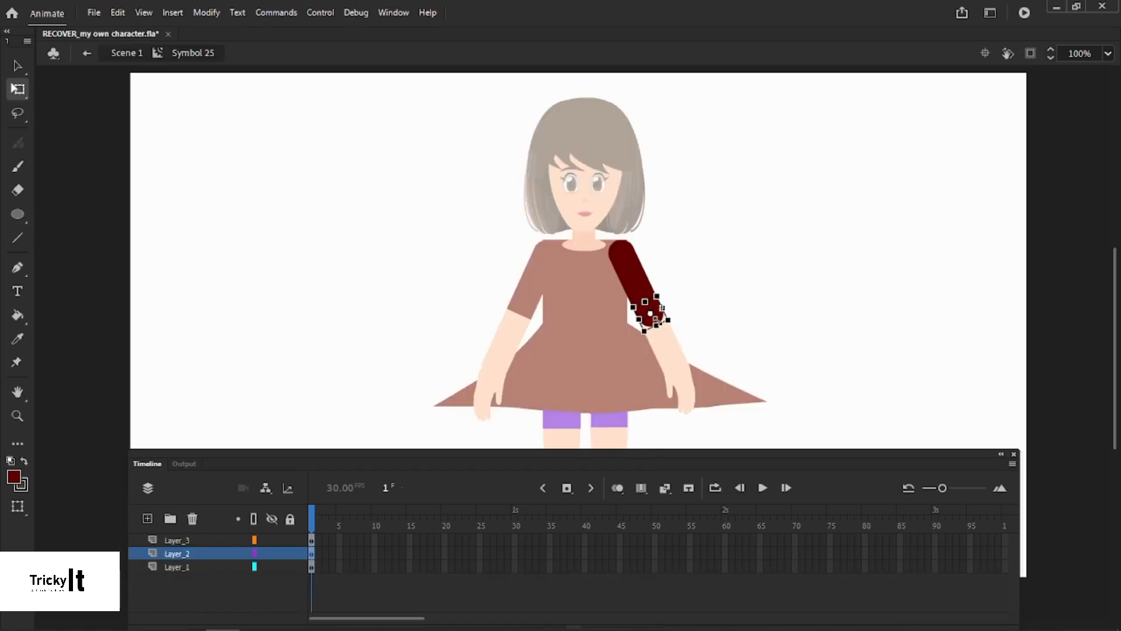
double_click(715, 289)
Move the left_lower_arm layer below the left_uppr_arm layer so the upper arm covers the elbow
left_click(669, 353)
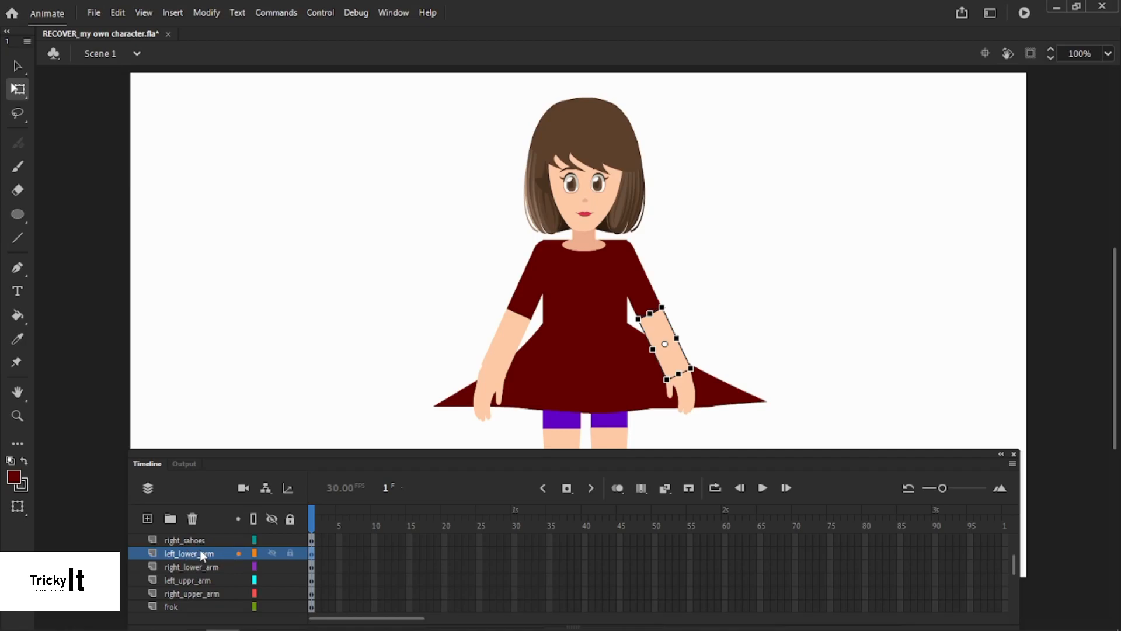
scroll(202, 551, "up", 1)
scroll(202, 552, "up", 4)
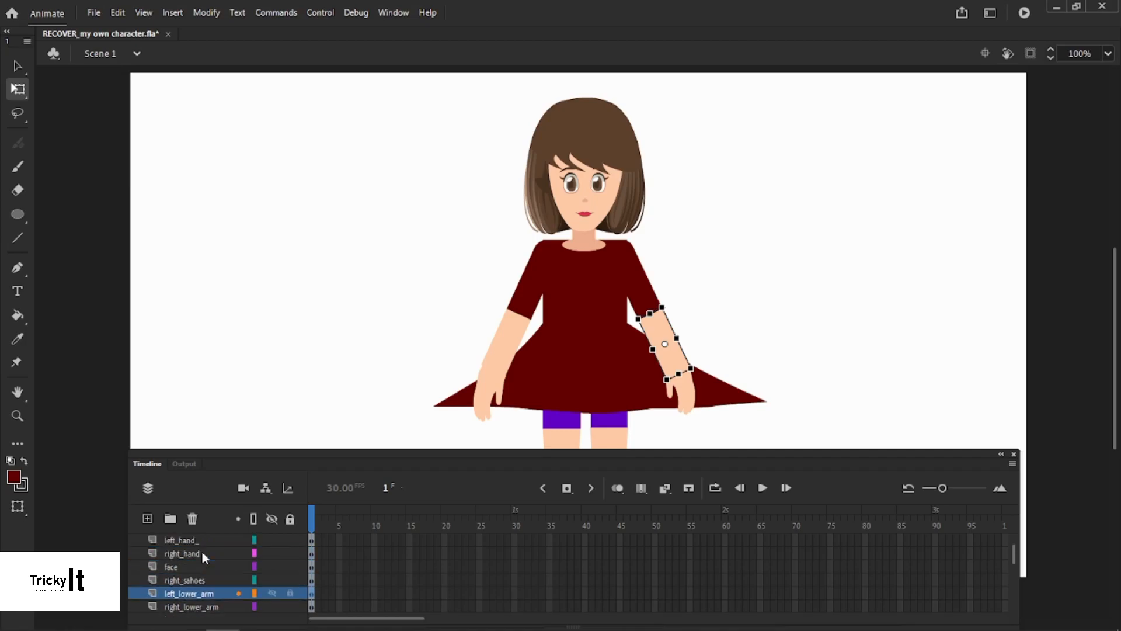
scroll(201, 551, "down", 8)
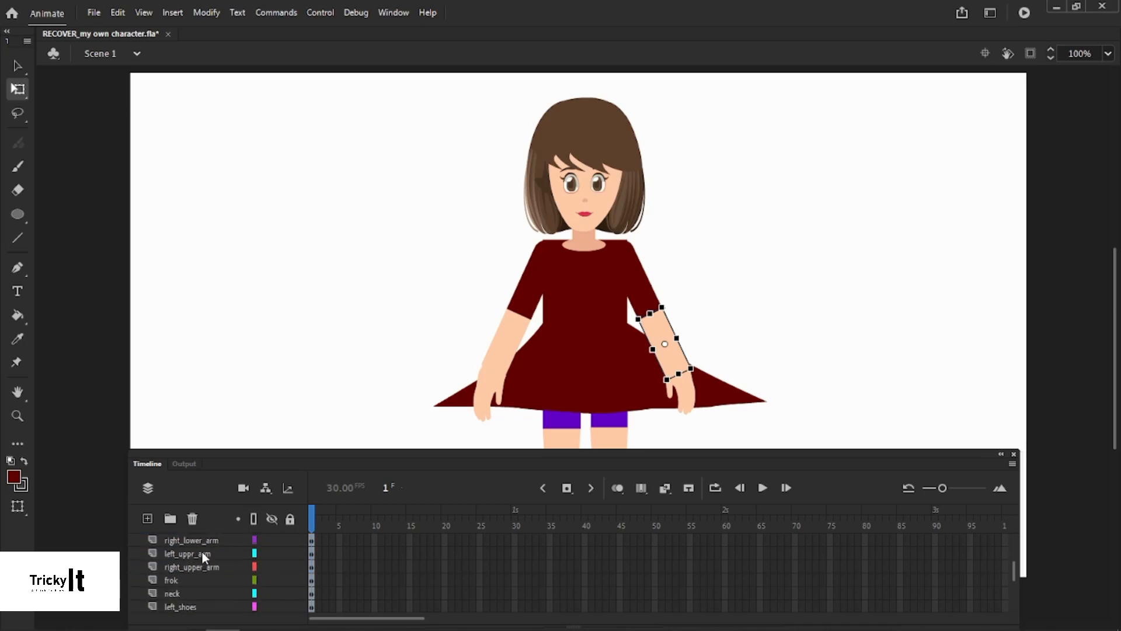
scroll(201, 552, "up", 1)
left_click(201, 540)
left_click_drag(201, 542, 198, 573)
left_click(727, 287)
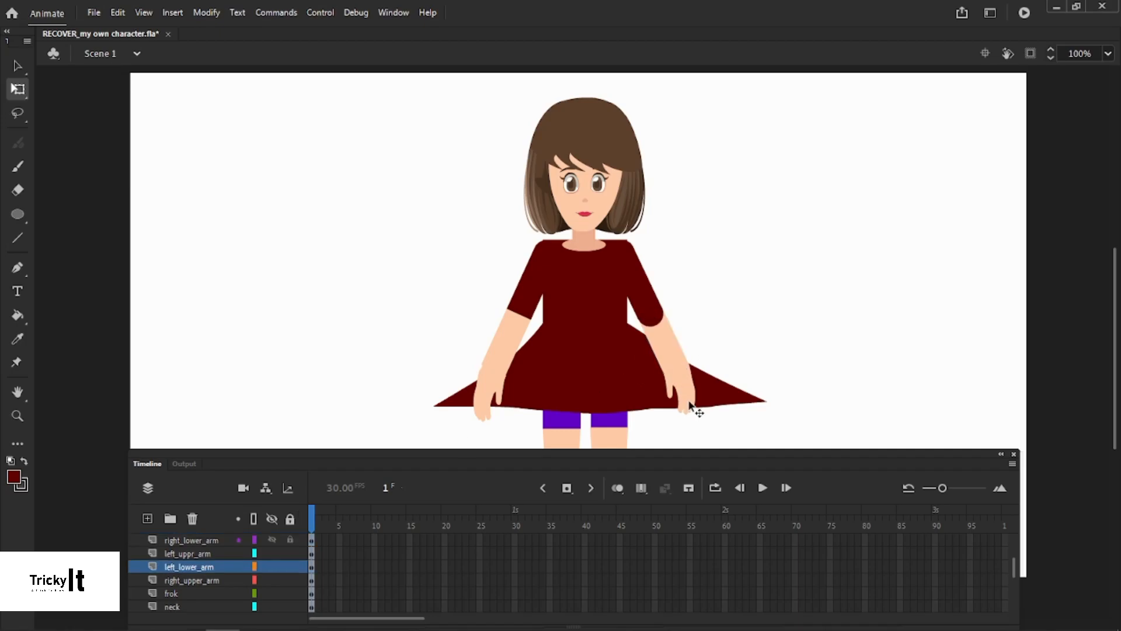
Set the pivot of the left hand and lower arm on the elbow circle, test their rotation, and deselect them
left_click(689, 406)
left_click(670, 348, "shift")
left_click_drag(669, 363, 651, 317)
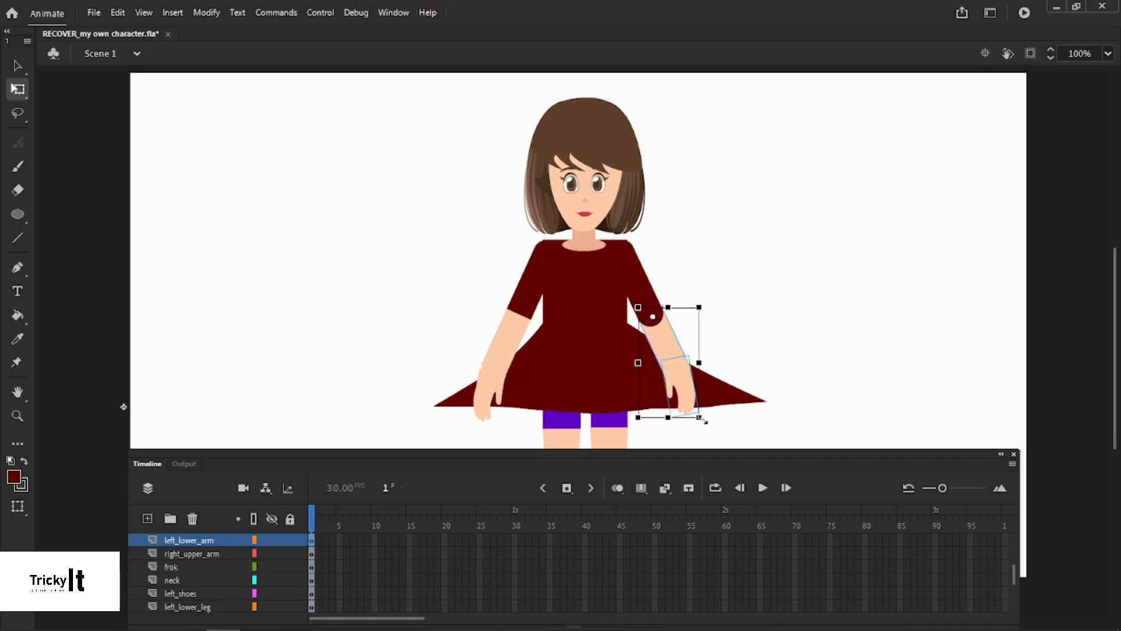
mouse_move(709, 428)
left_mouse_down()
mouse_move(558, 402)
mouse_move(526, 332)
mouse_move(708, 350)
mouse_move(759, 268)
mouse_move(745, 253)
mouse_move(693, 382)
left_mouse_up()
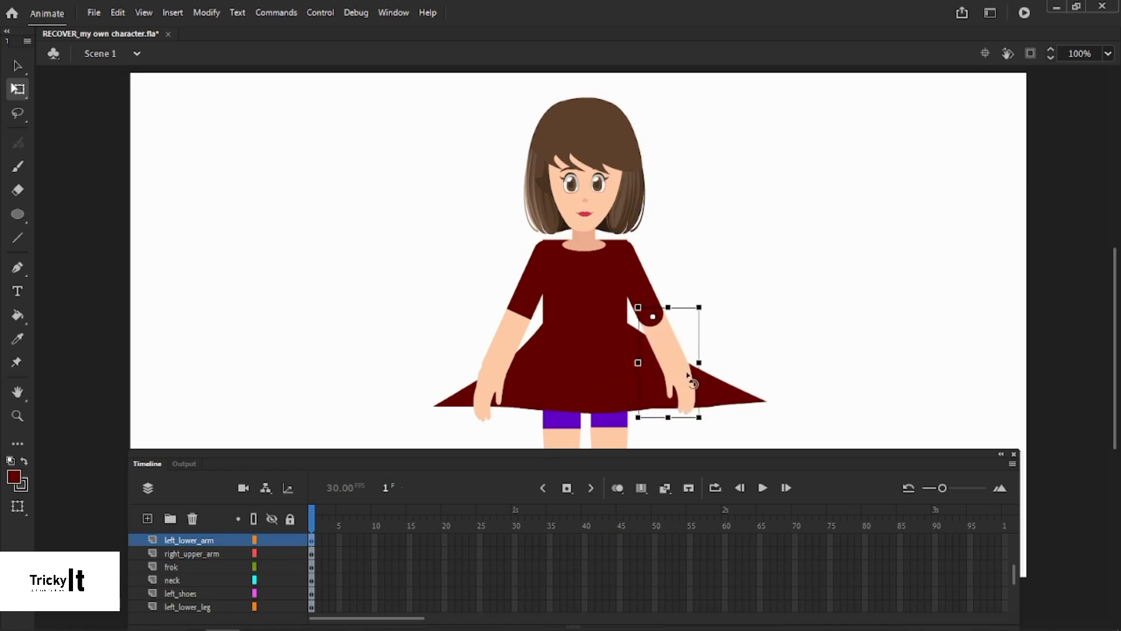
left_click(751, 320)
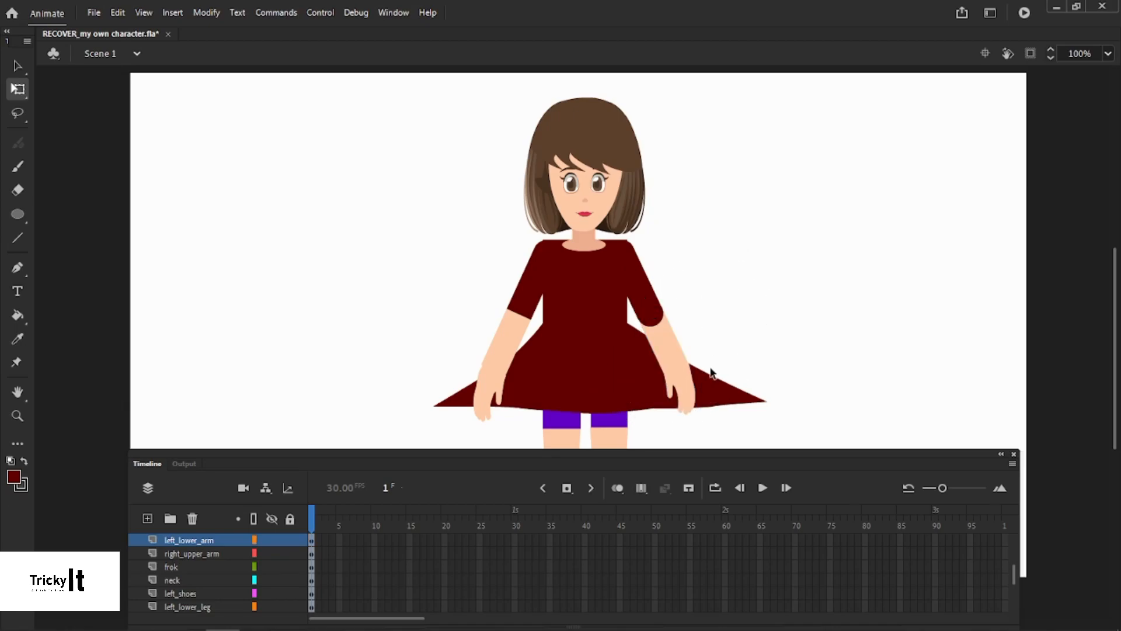
Copy the elbow circle from the left upper arm's symbol and return to the main scene
left_click(661, 340)
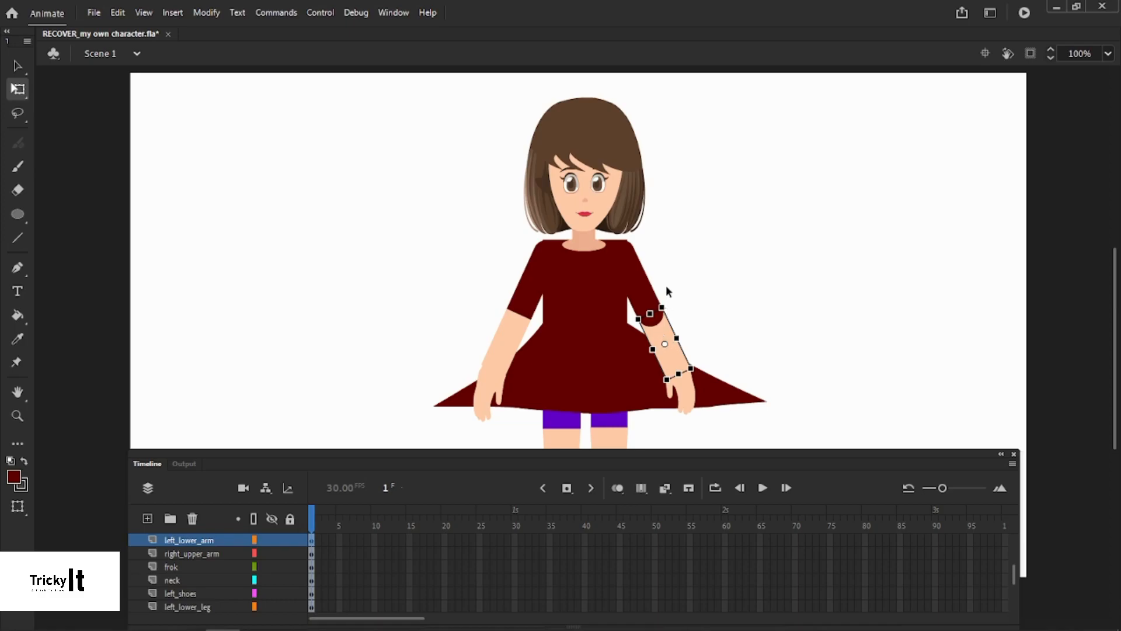
double_click(635, 292)
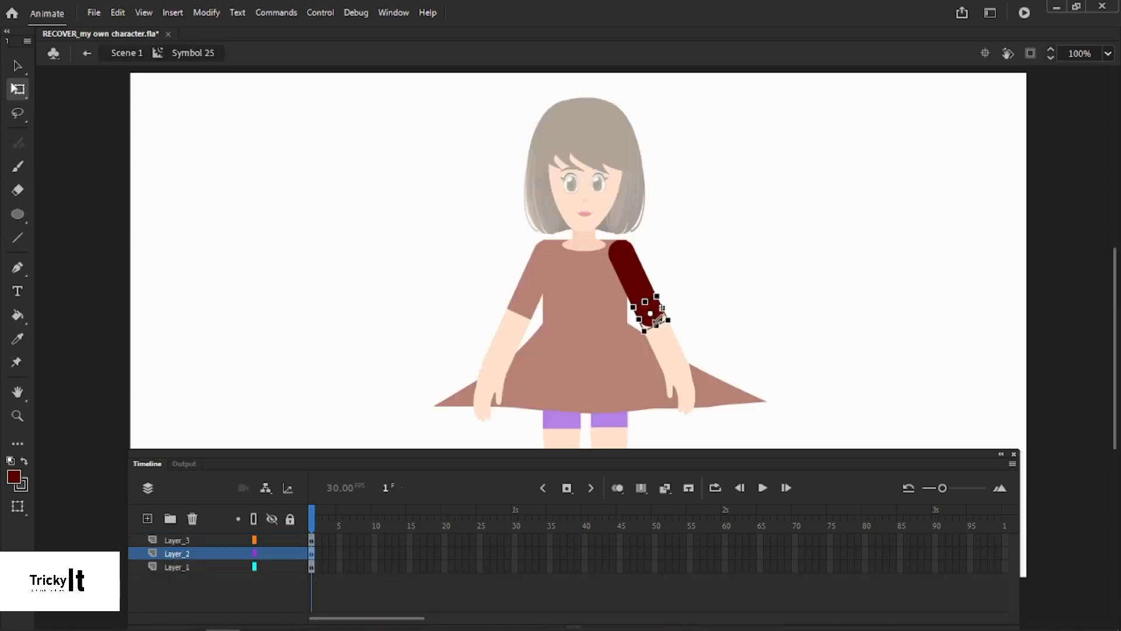
left_click(684, 306)
double_click(684, 307)
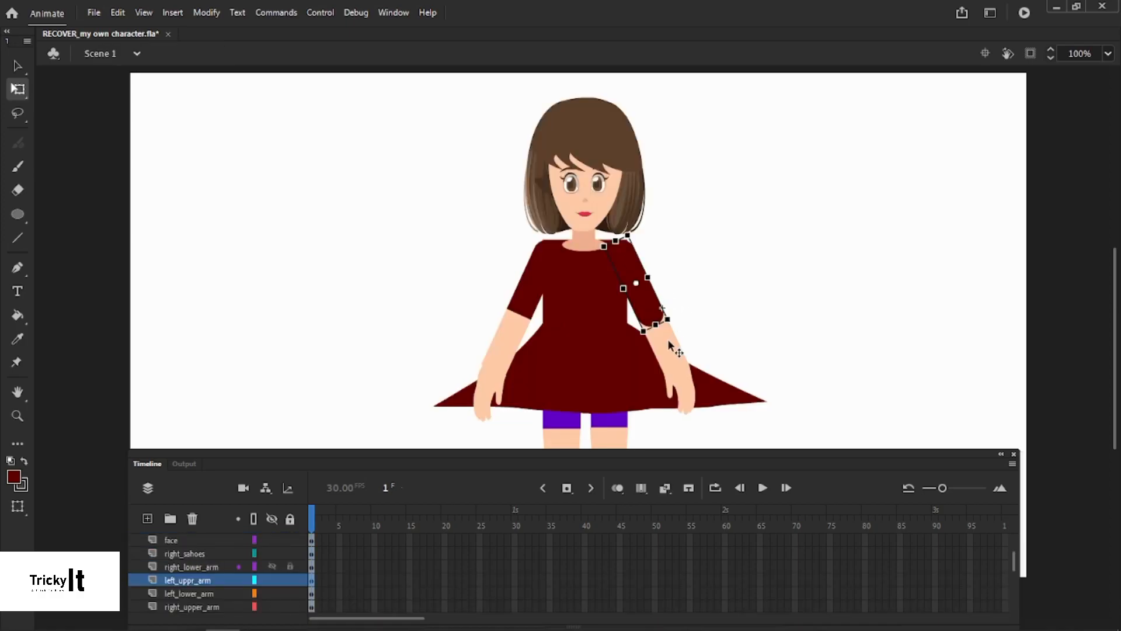
In the left lower arm's symbol, add a new layer, paste the circle over the elbow end, and return to the main scene
double_click(669, 342)
left_click(148, 518)
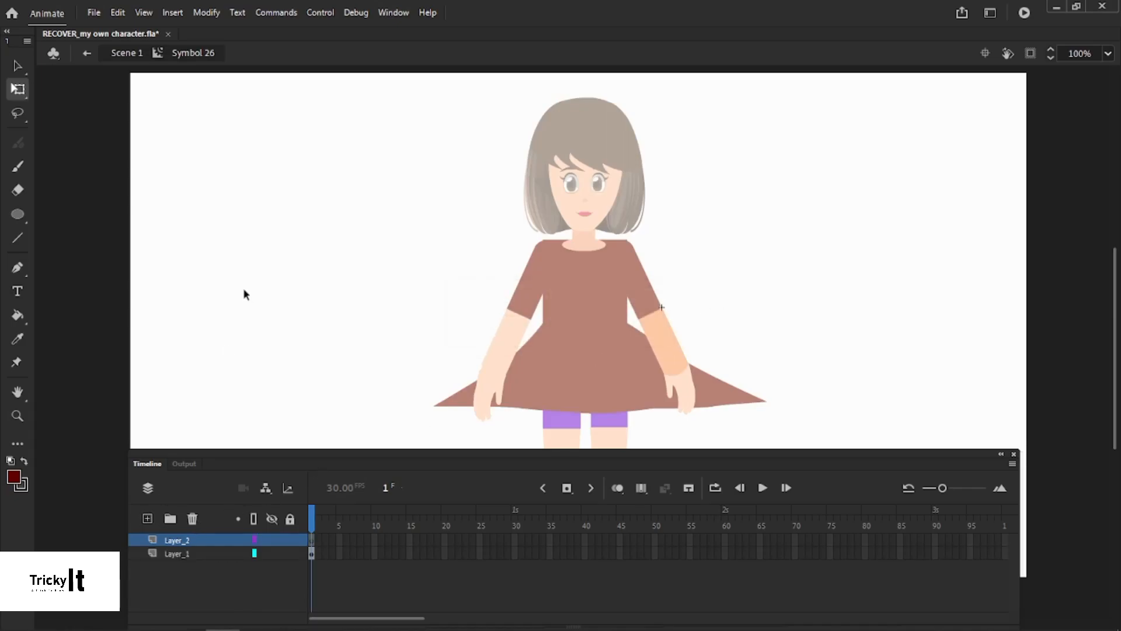
key("ctrl+v")
left_click_drag(581, 344, 655, 310)
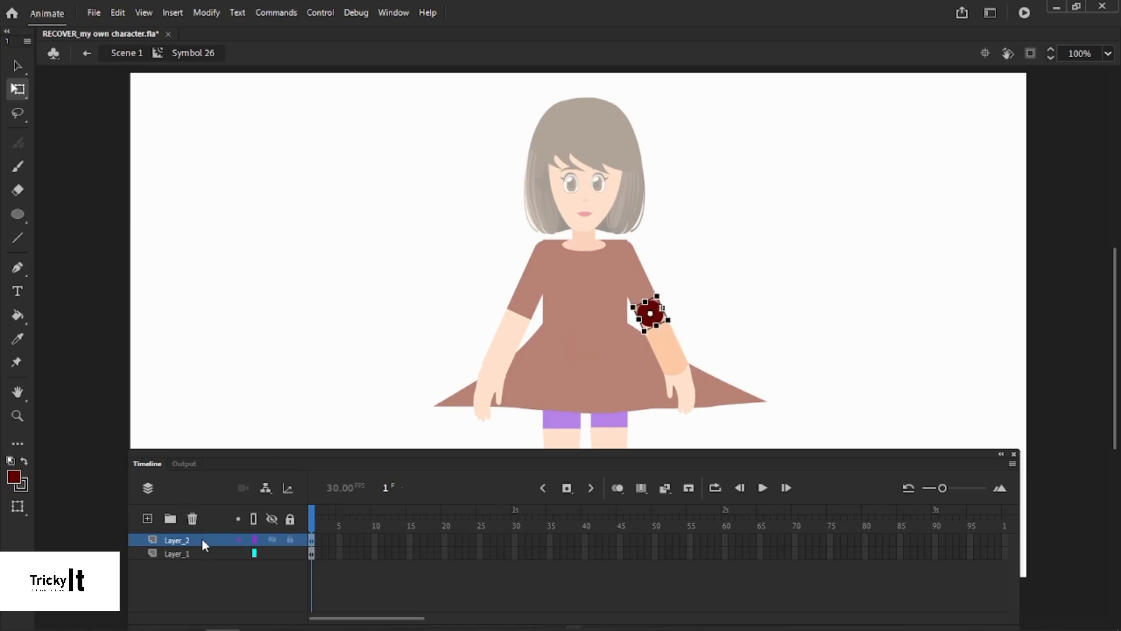
double_click(701, 272)
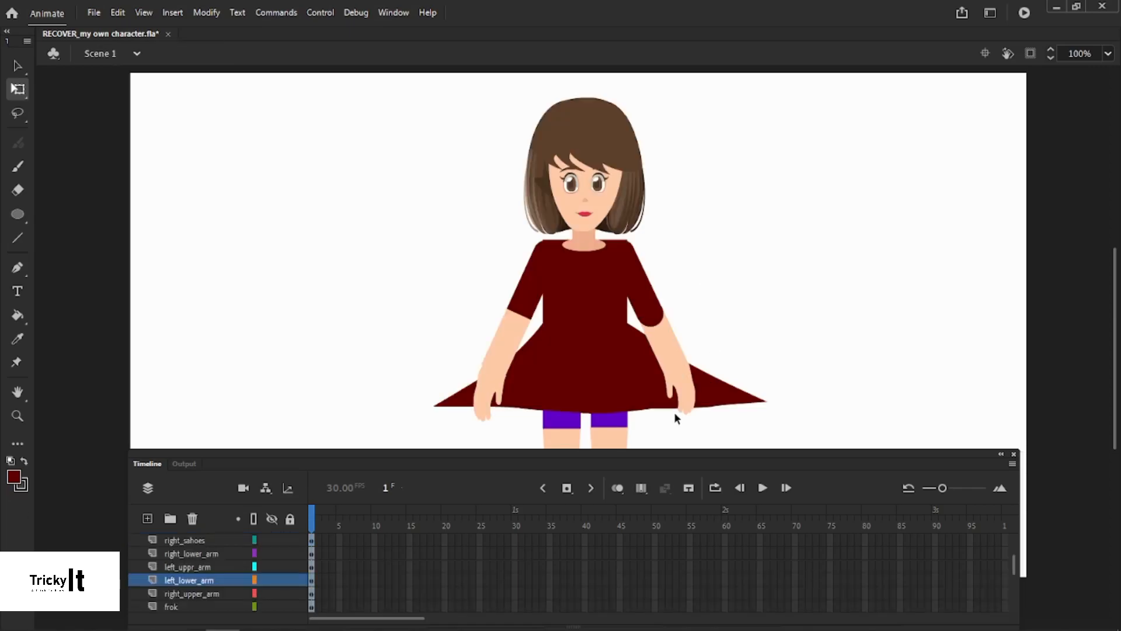
Select the left hand and lower arm together and test rotating them about the elbow circle
left_click(684, 401)
left_click(666, 349)
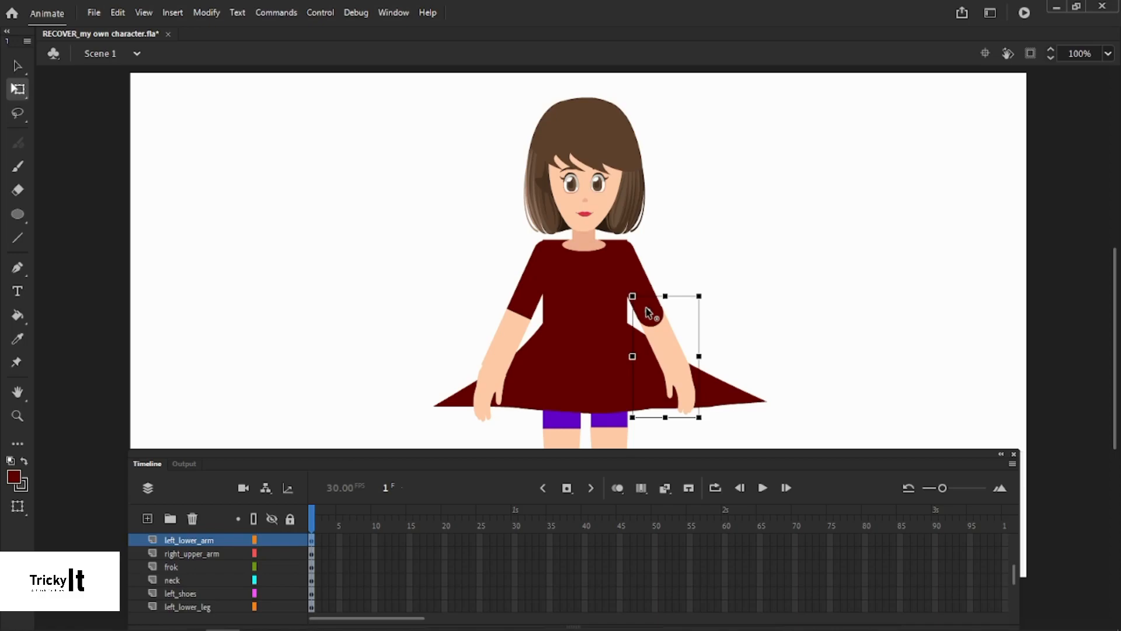
left_click_drag(703, 446, 692, 397)
Set the right hand and lower arm's pivot at the elbow, test rotating them across the waist, and swing them back beside the dress
left_click(495, 397)
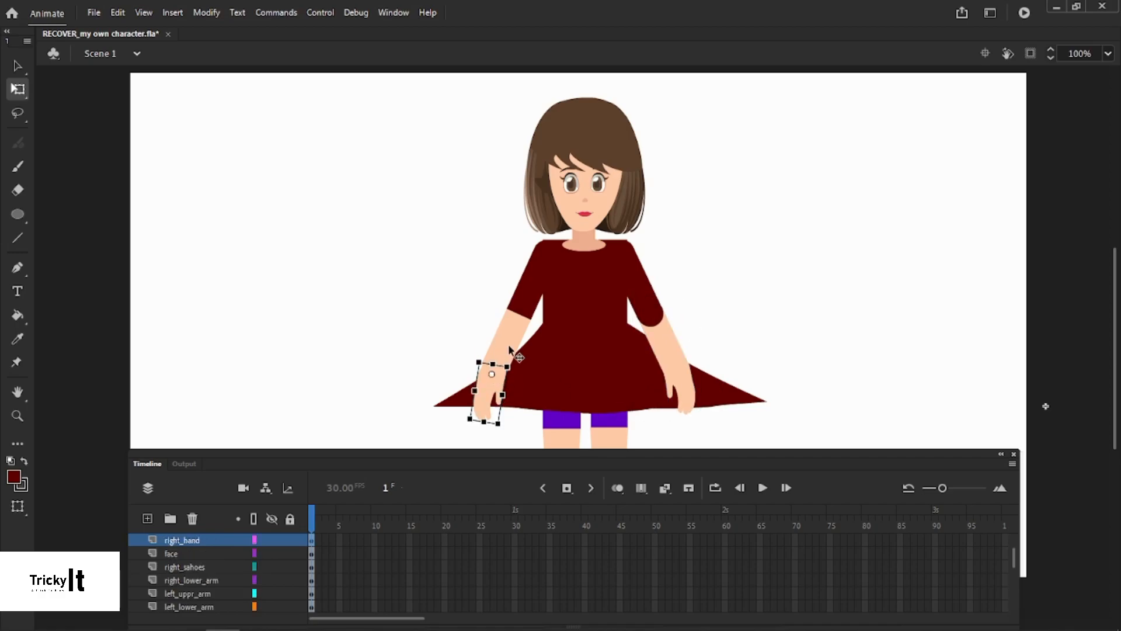
left_click(519, 346)
left_click_drag(506, 357, 520, 312)
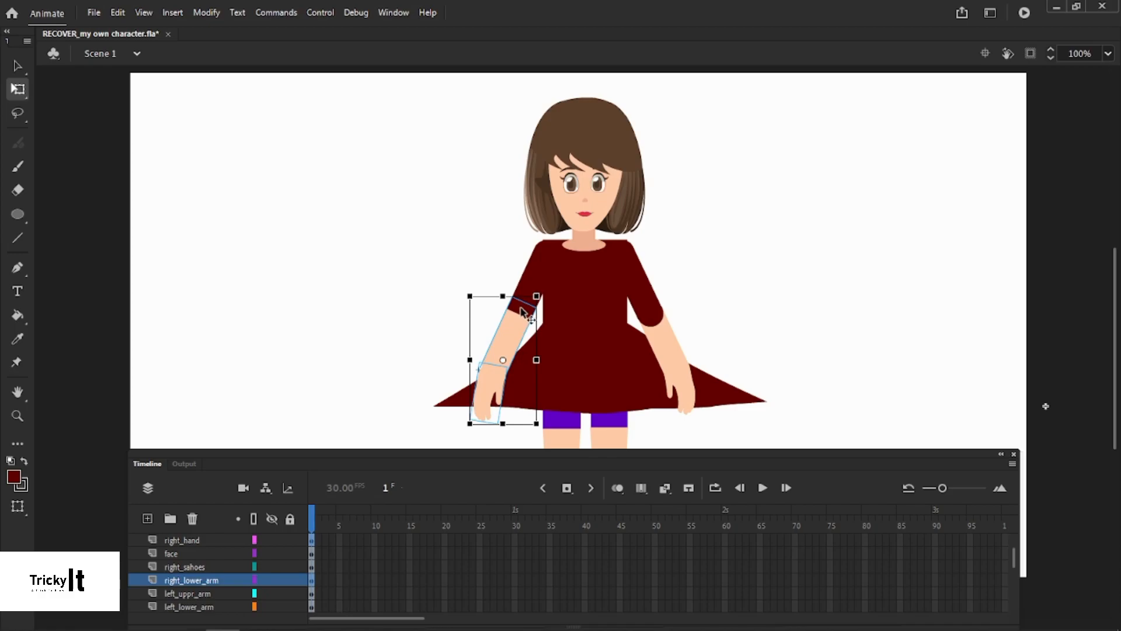
left_click_drag(545, 428, 703, 252)
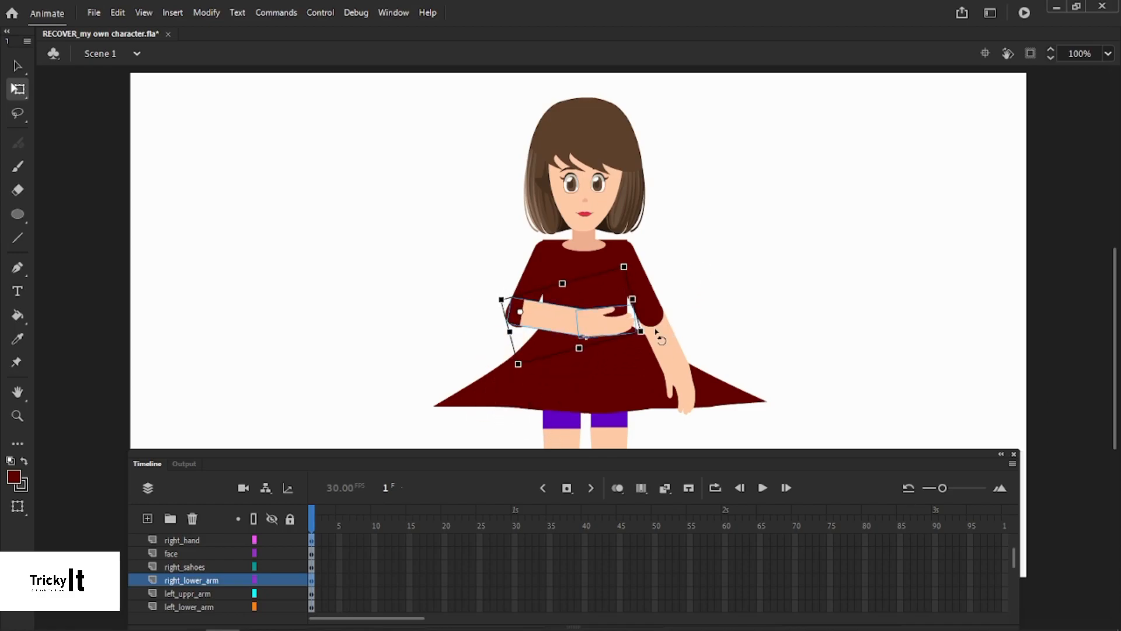
left_click_drag(657, 336, 471, 470)
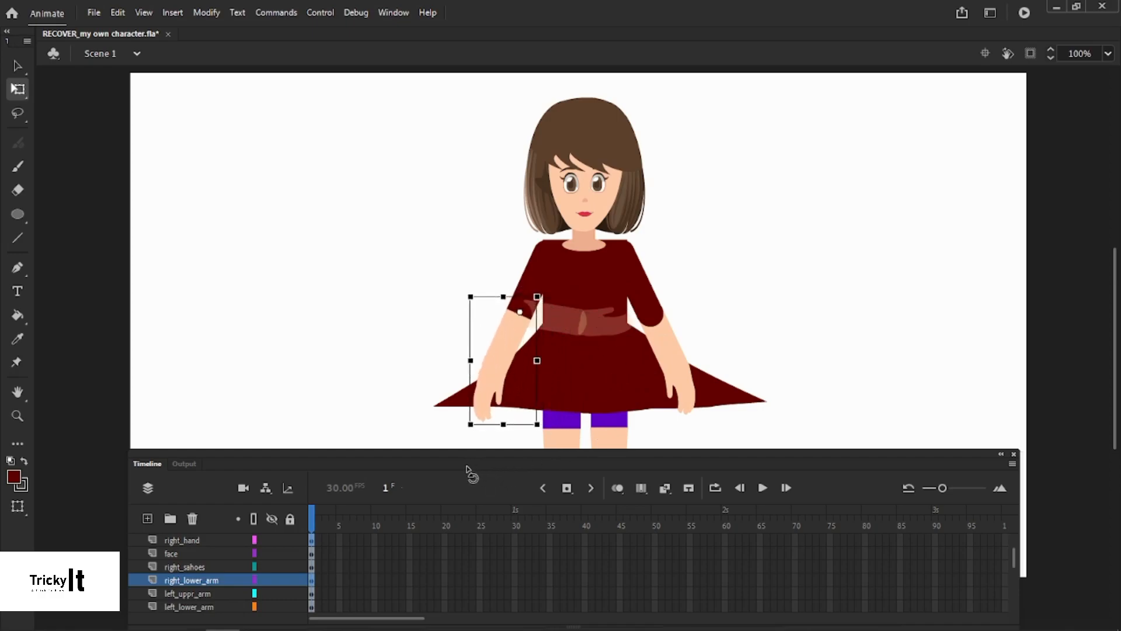
Move the right_lower_arm layer directly beneath right_upper_arm so the sleeve's rounded end overlaps the forearm
left_click(716, 310)
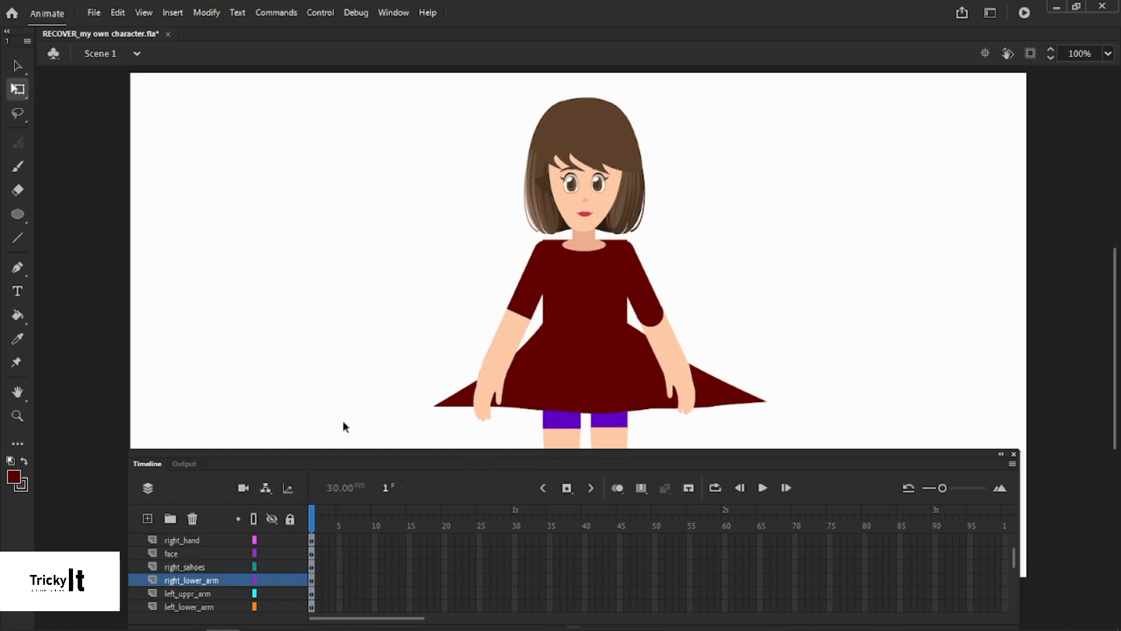
left_click(546, 284)
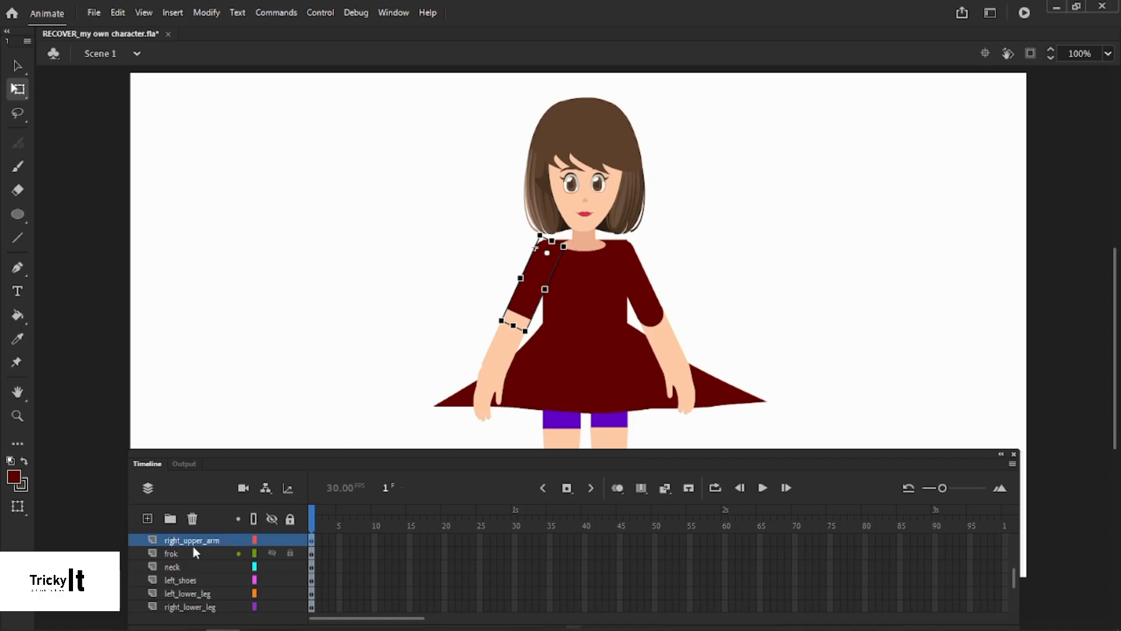
scroll(205, 586, "down", 1)
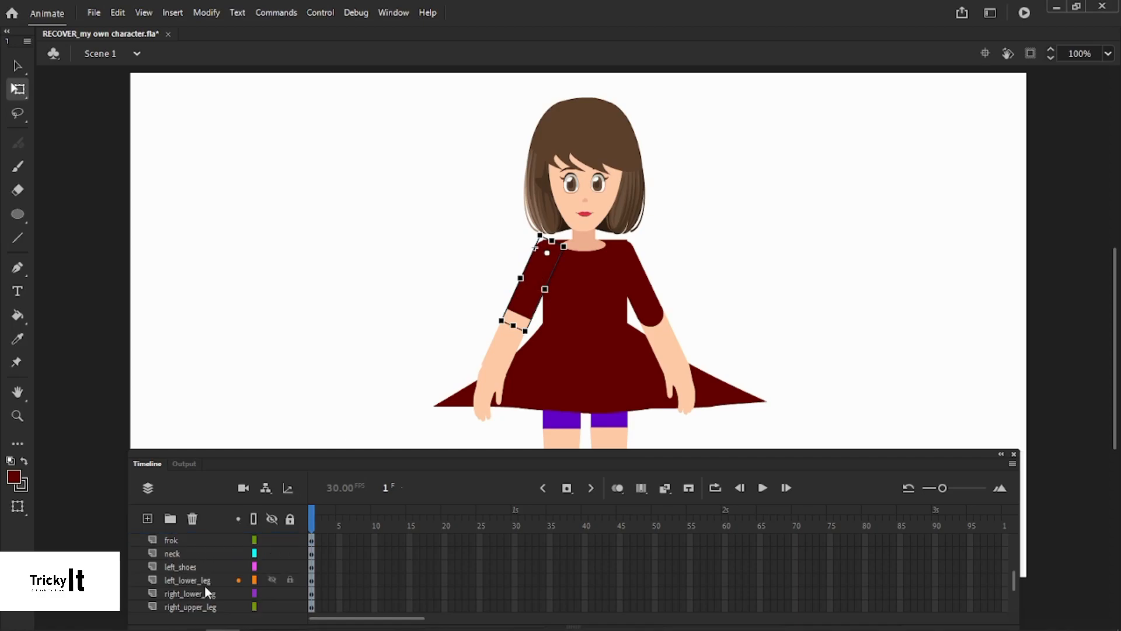
scroll(205, 586, "up", 1)
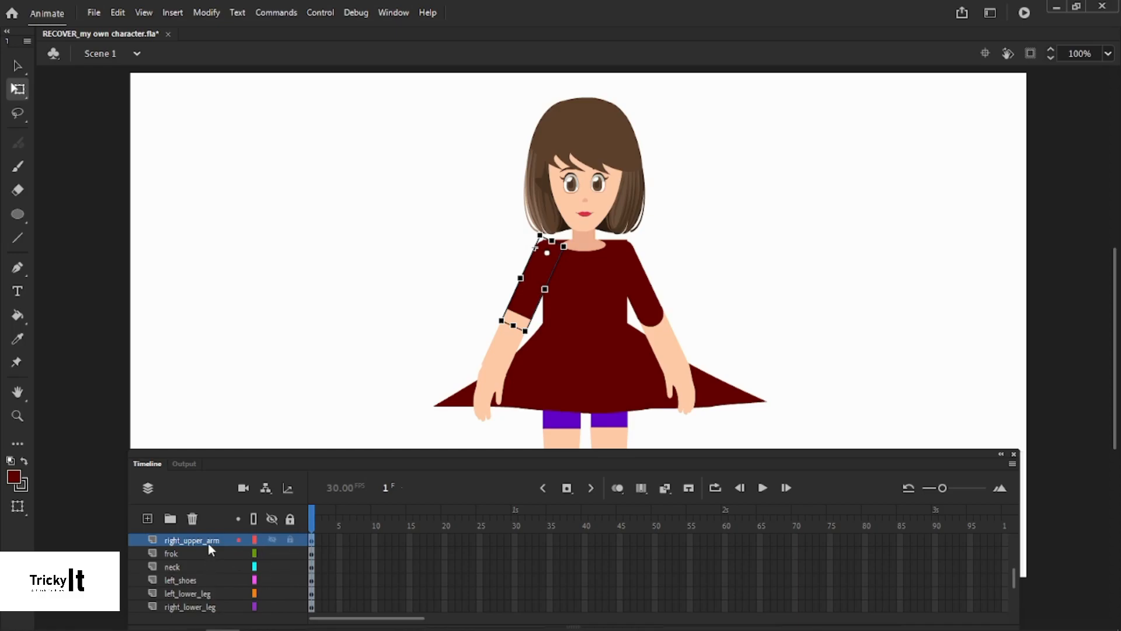
scroll(208, 542, "up", 2)
scroll(208, 560, "up", 2)
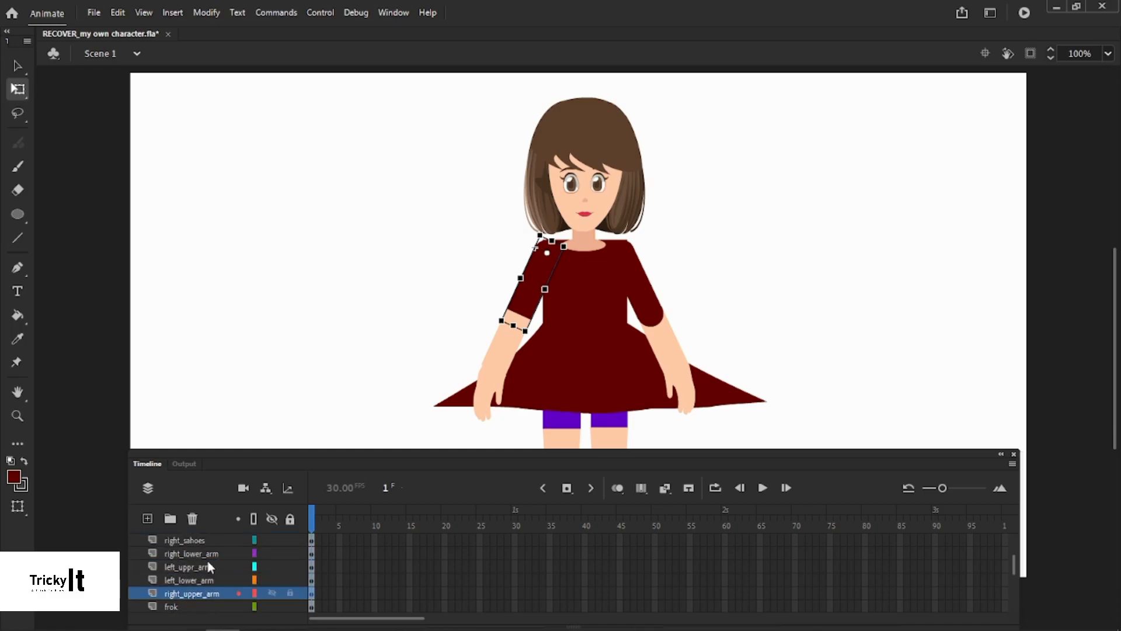
left_click_drag(201, 559, 200, 597)
left_click(255, 429)
Copy the elbow circle from the left upper arm's symbol and return to the main scene for the knees
scroll(781, 312, "down", 3)
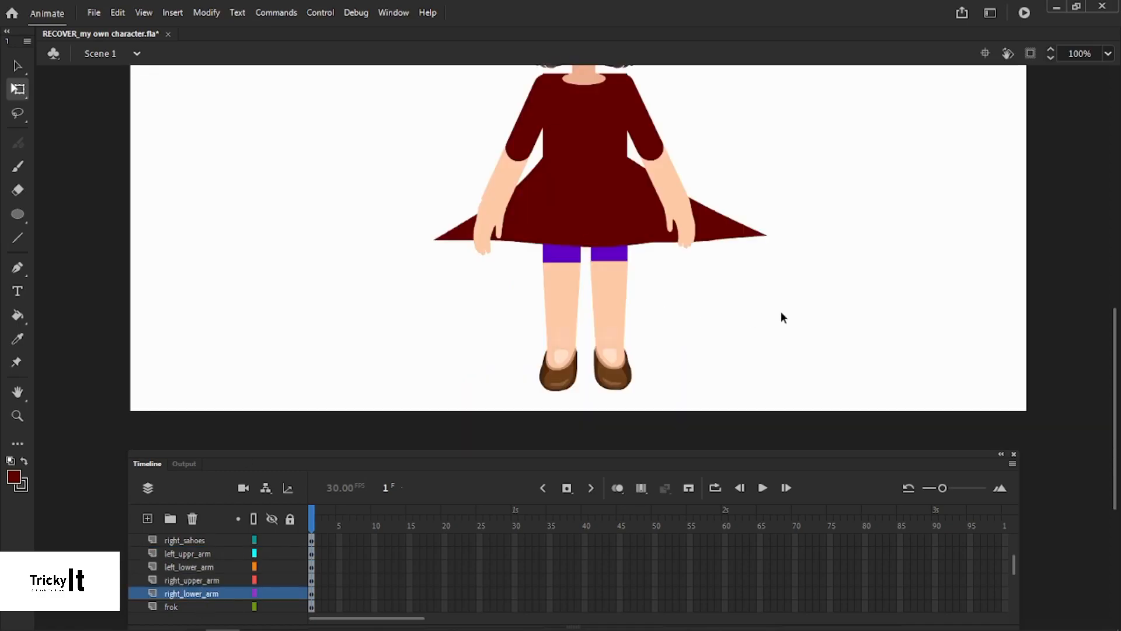
left_click(562, 322)
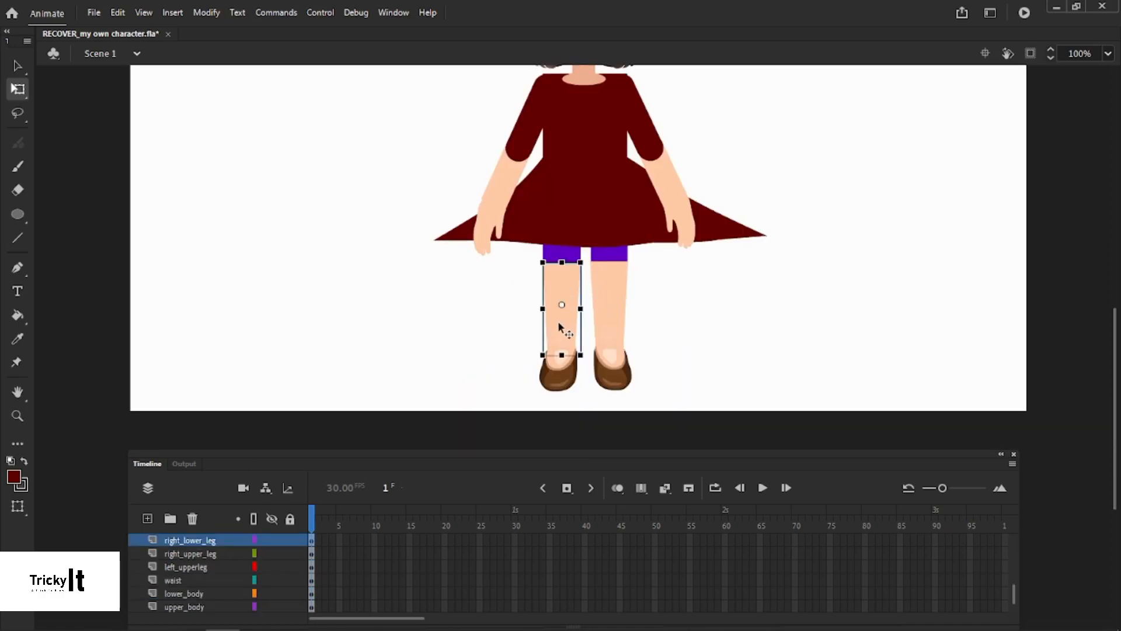
left_click(609, 275)
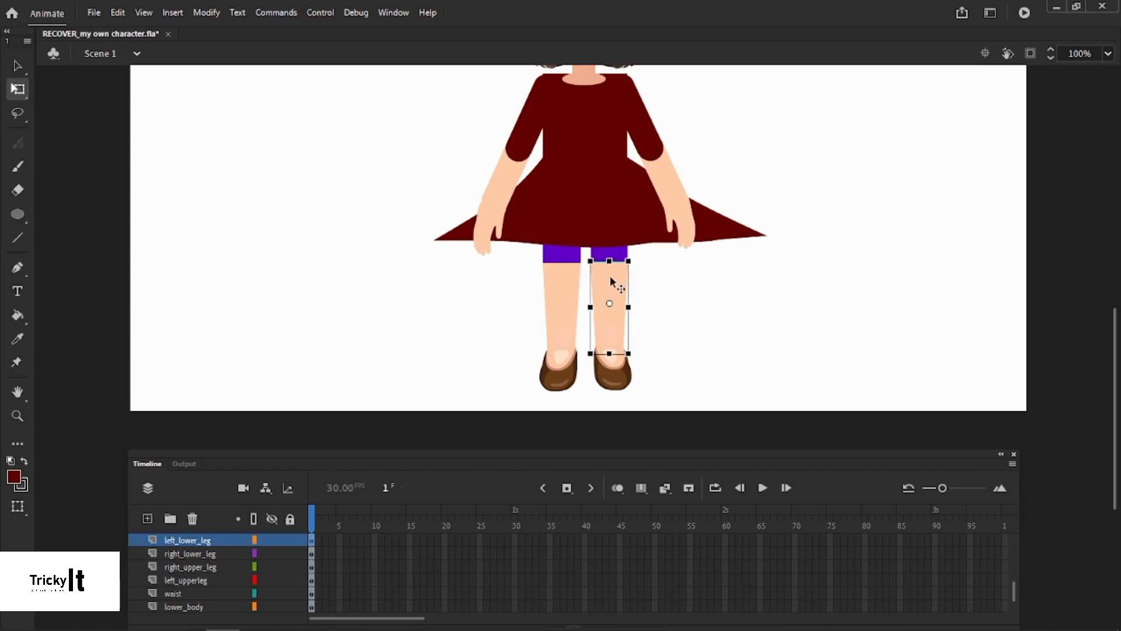
left_click(642, 155)
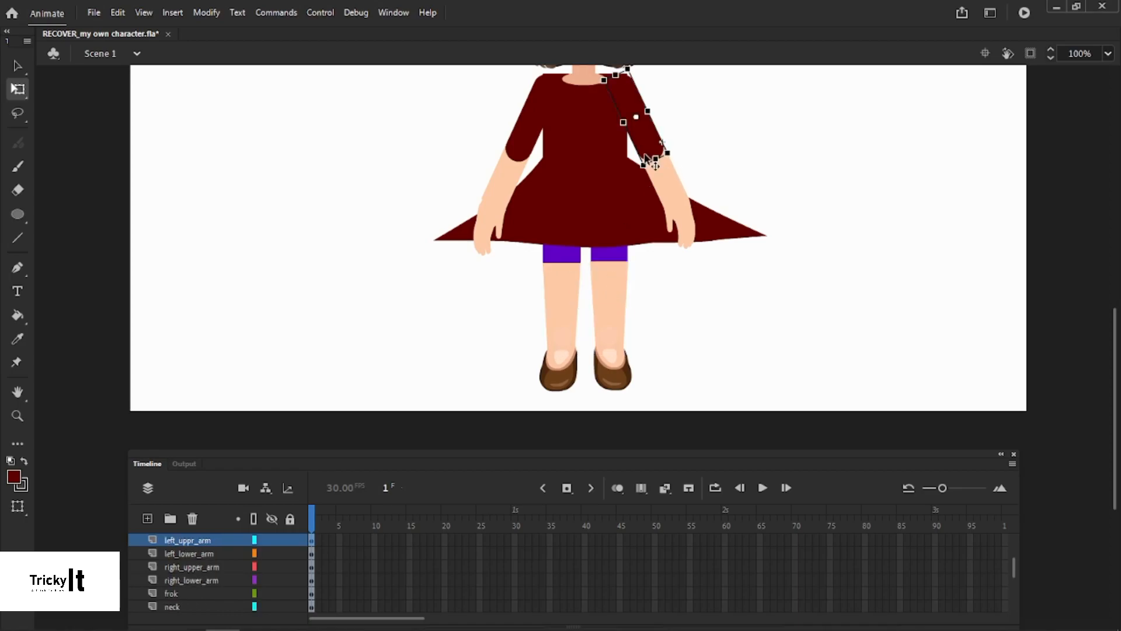
double_click(654, 155)
left_click(657, 156)
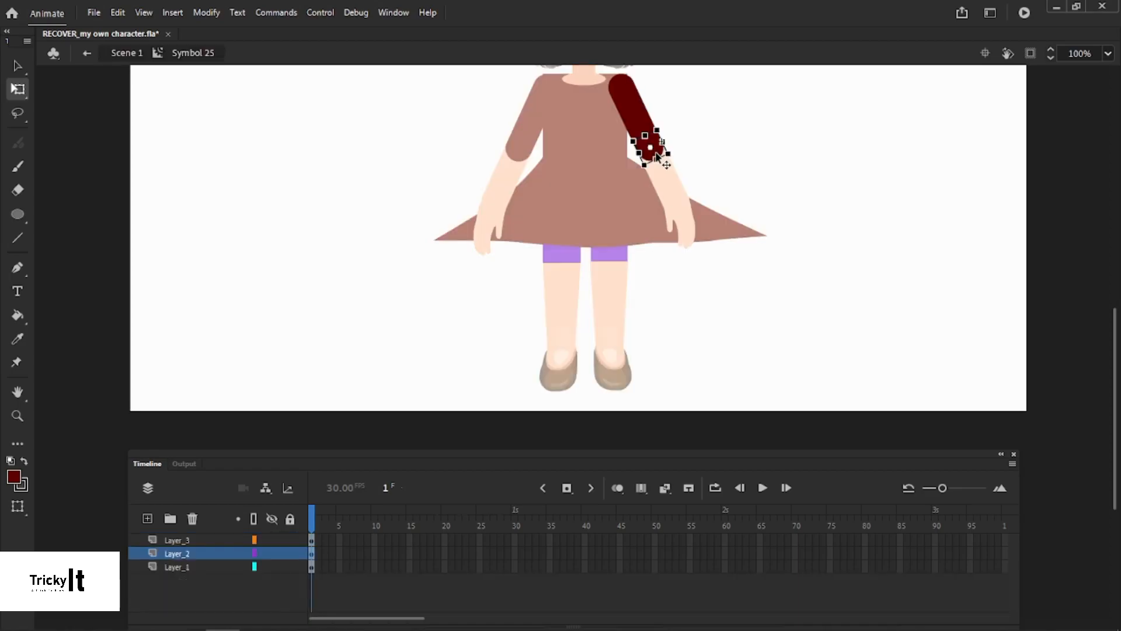
double_click(693, 149)
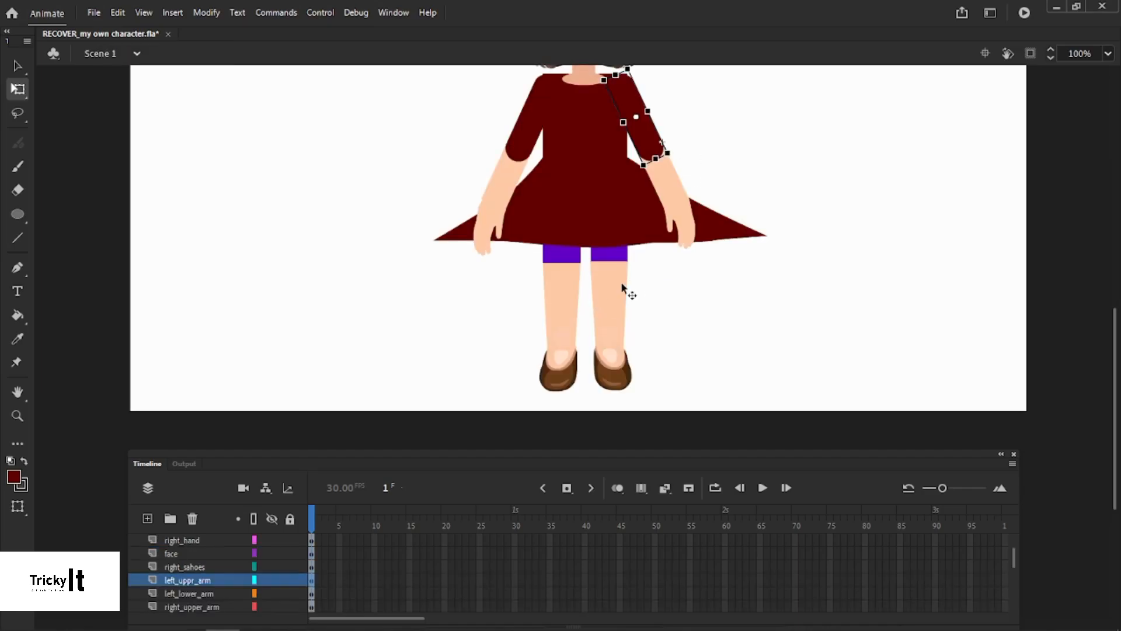
In the left lower leg's symbol, add a new layer, paste a circle over the knee at leg width, and return to the main scene
left_click(616, 291)
double_click(612, 282)
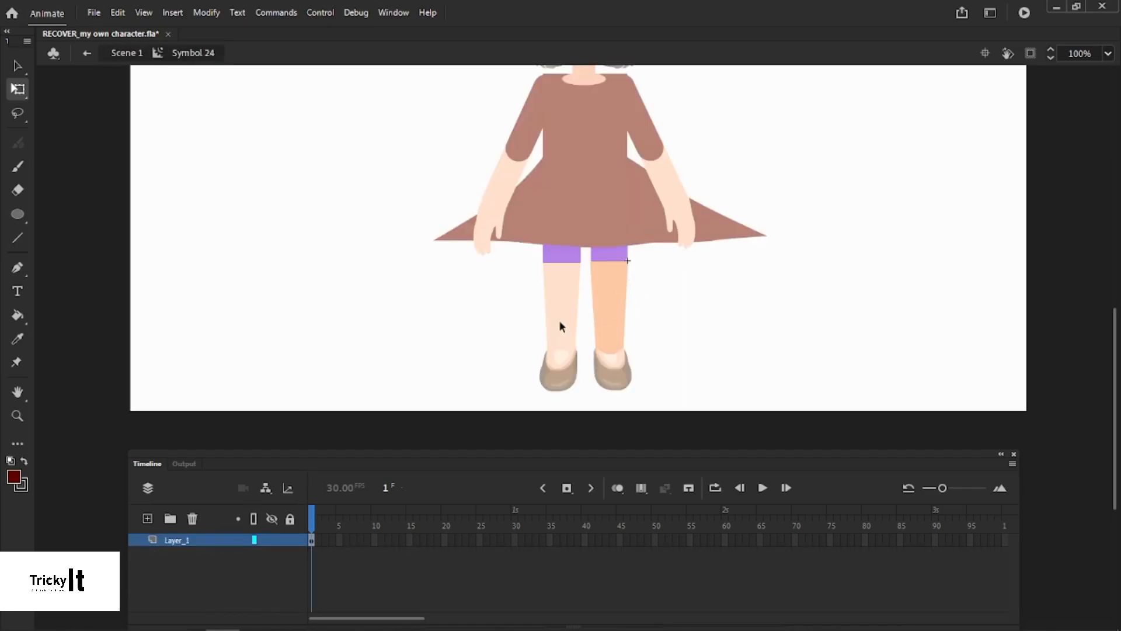
left_click(148, 517)
key("ctrl+shift+v")
left_click_drag(589, 350, 633, 232)
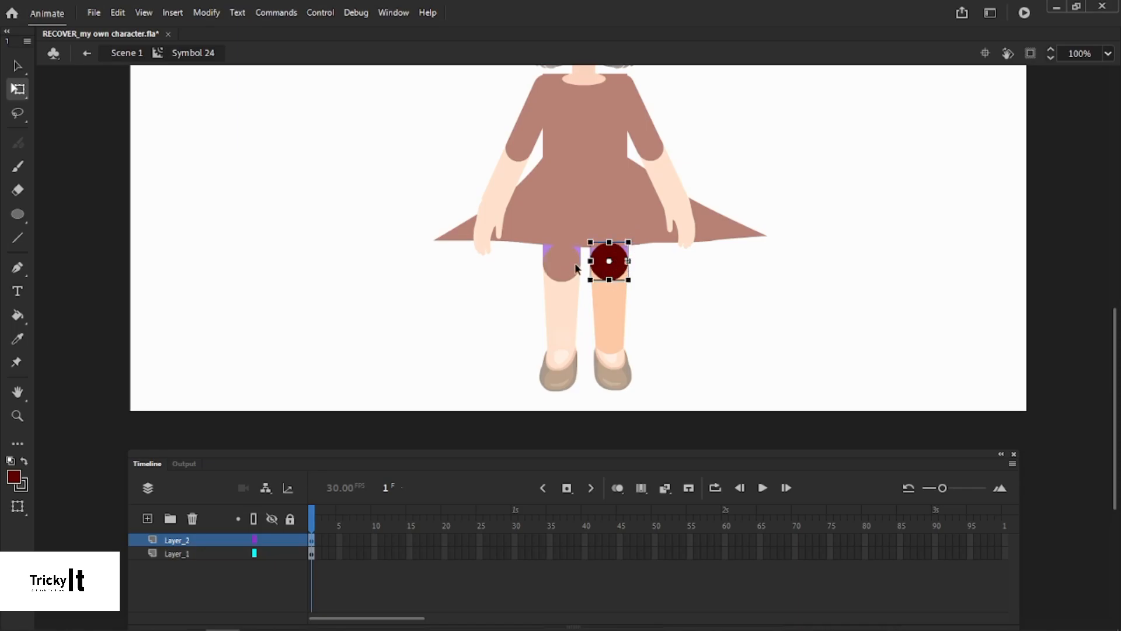
left_click(666, 309)
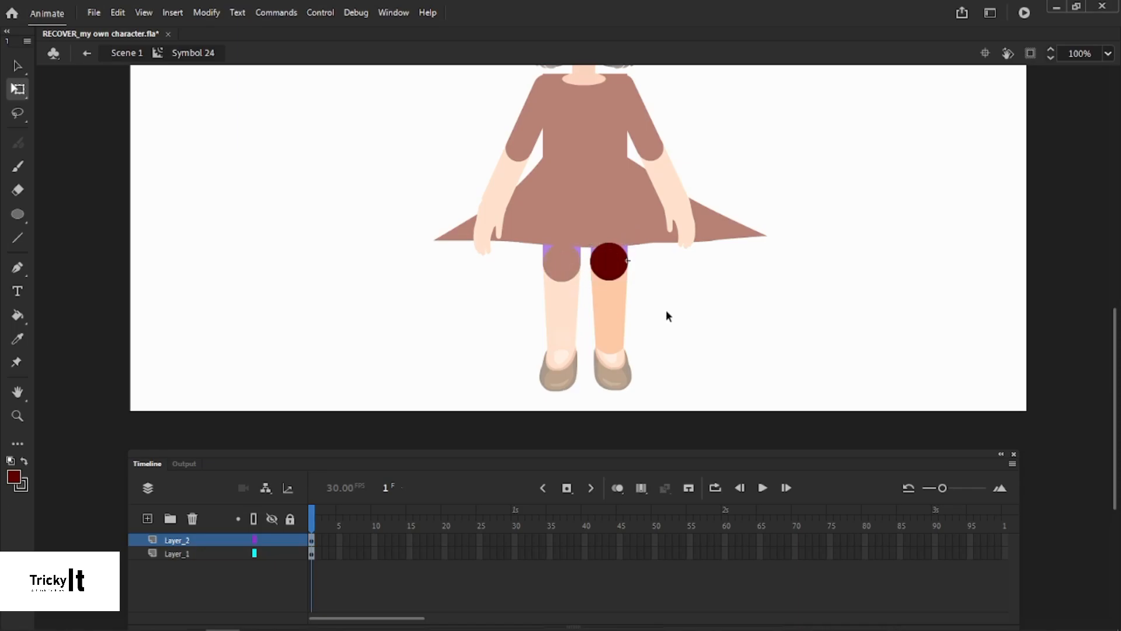
double_click(666, 310)
left_click(682, 296)
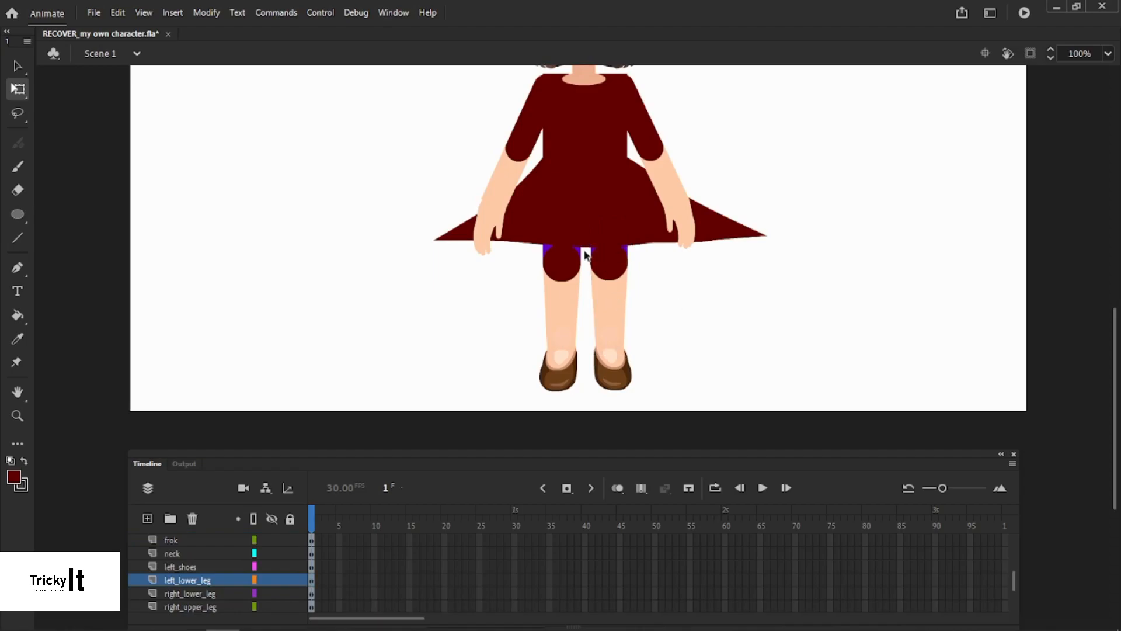
Reopen the left lower leg's symbol and open its knee circle for editing with the circle's shape selected
left_click(605, 263)
double_click(607, 258)
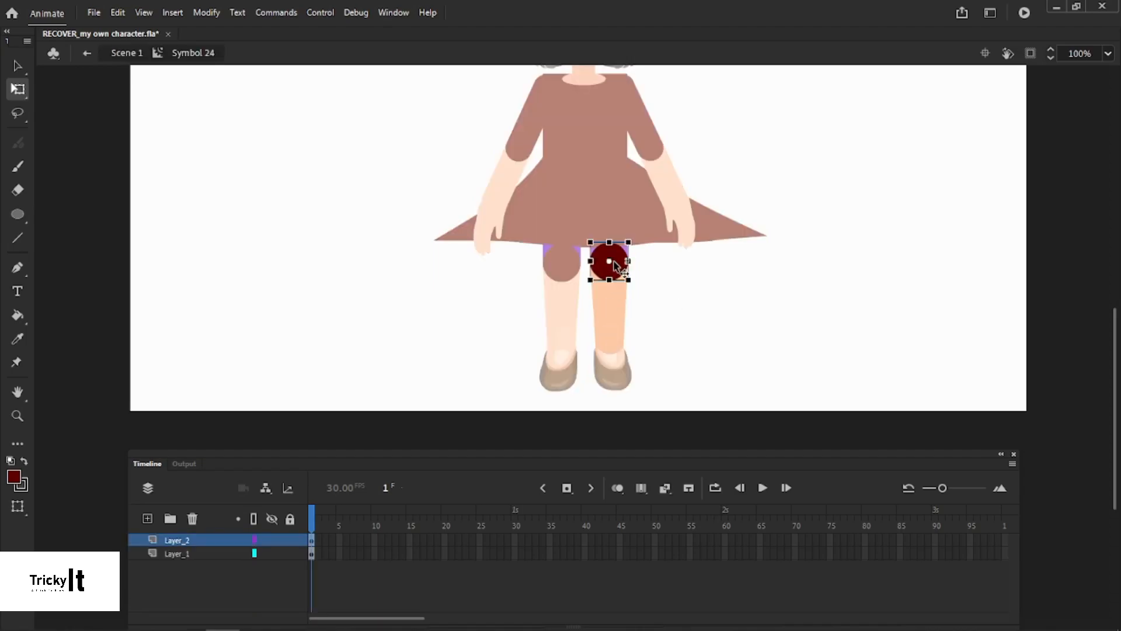
double_click(613, 266)
left_click(615, 267)
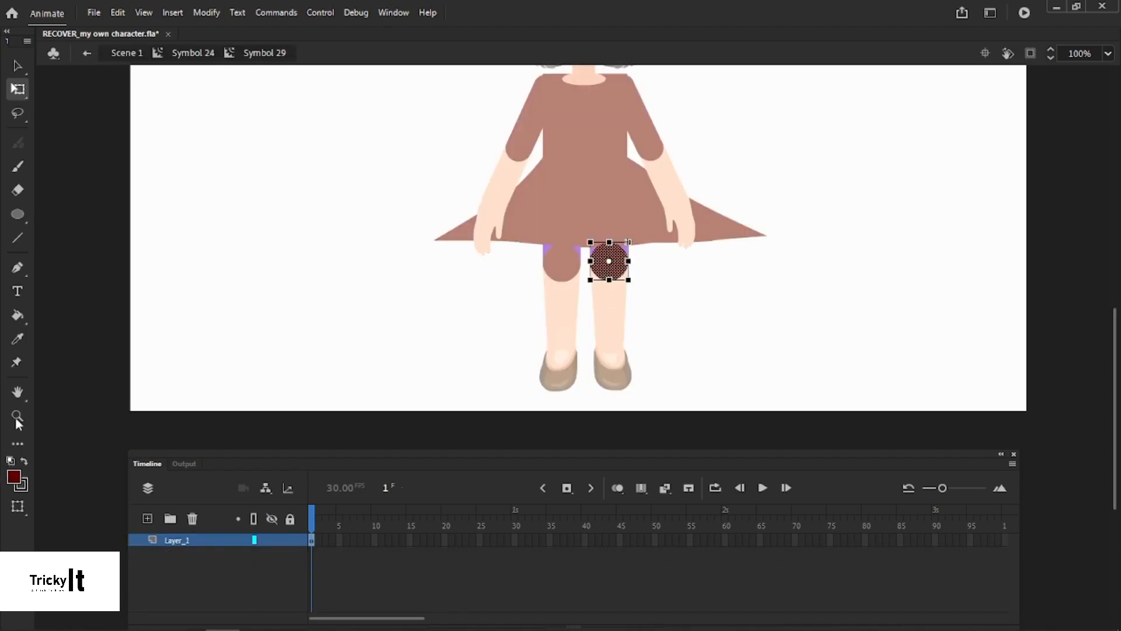
Try to recolour the knee circle with skin tone sampled from the faded leg, and undo the fill
left_click(23, 338)
left_click(612, 310)
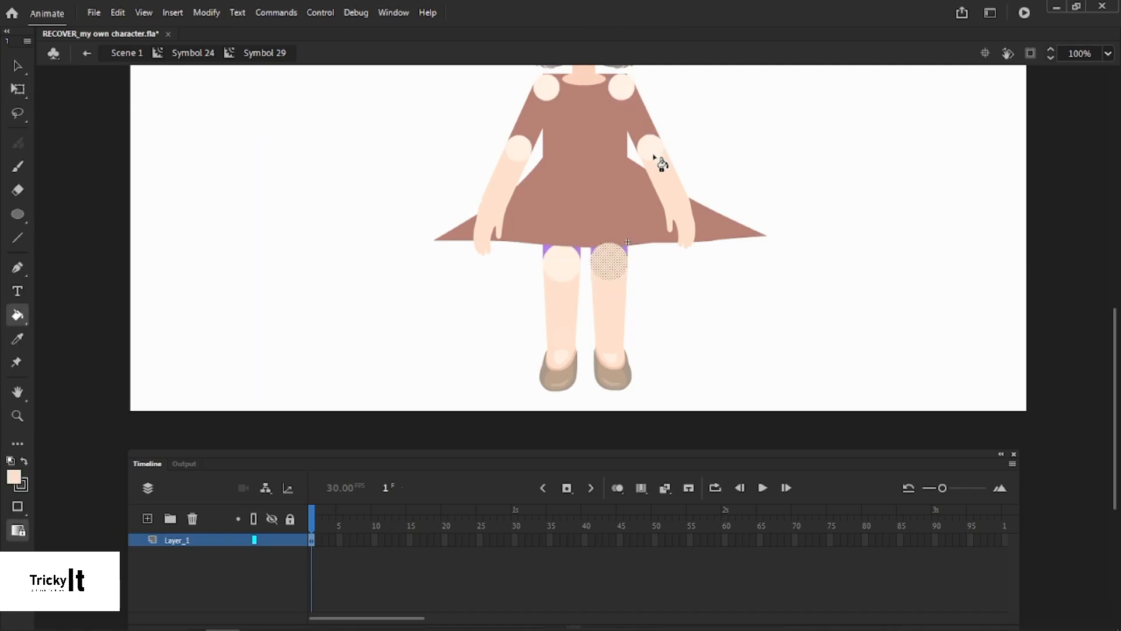
key("ctrl+z")
key("ctrl+z")
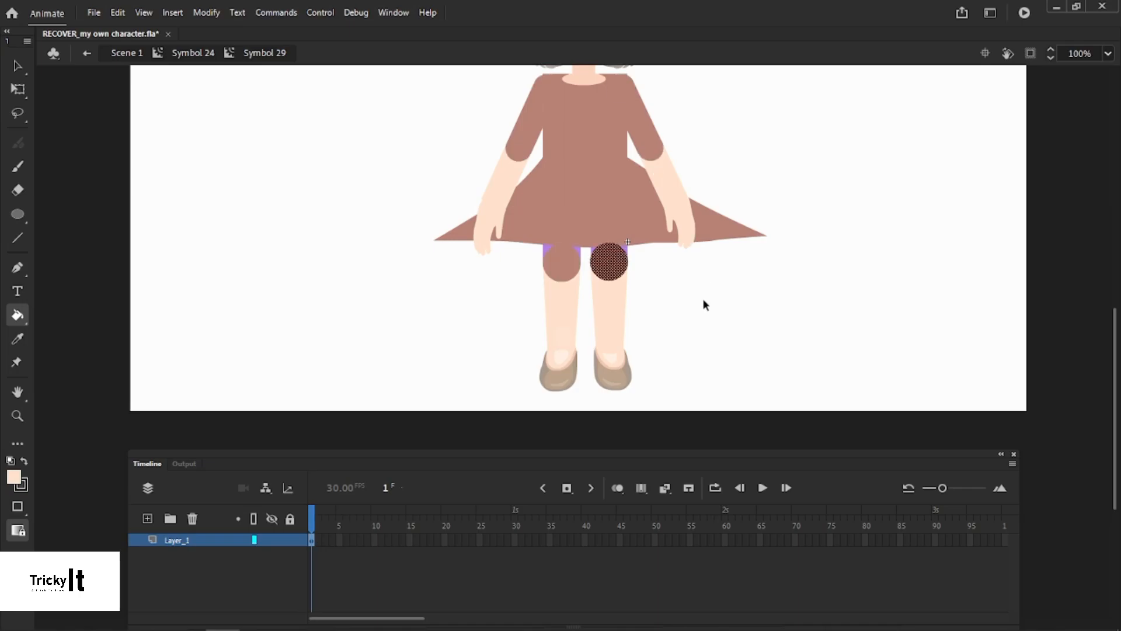
Replace the knee circle instance in the left lower leg's symbol with a plain circle shape pasted in place
left_click(18, 69)
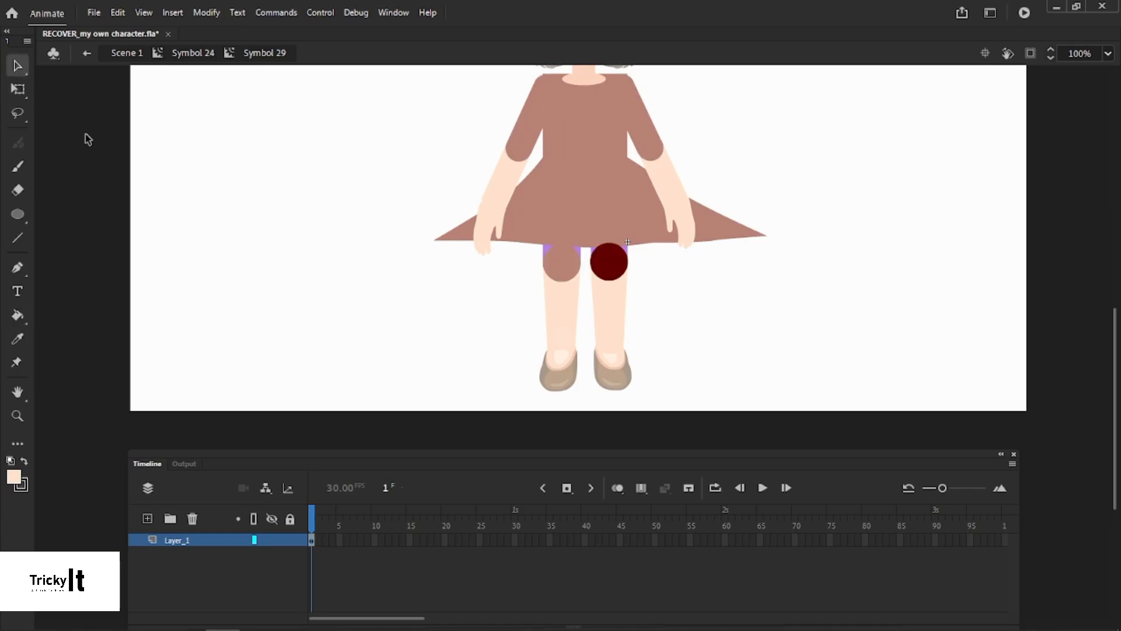
left_click(609, 262)
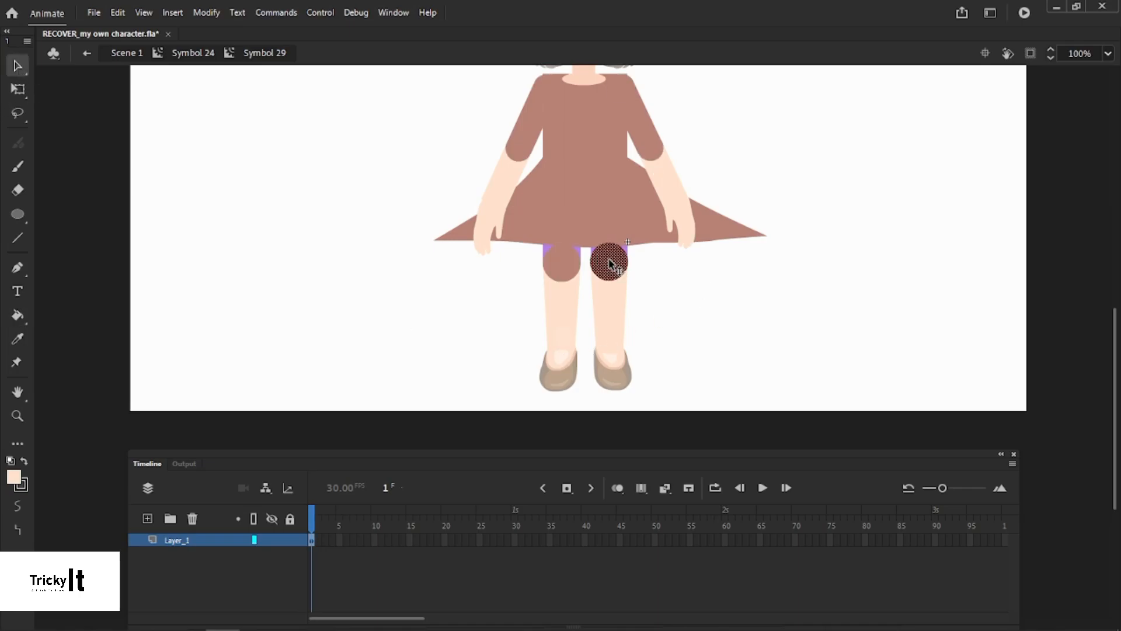
double_click(670, 283)
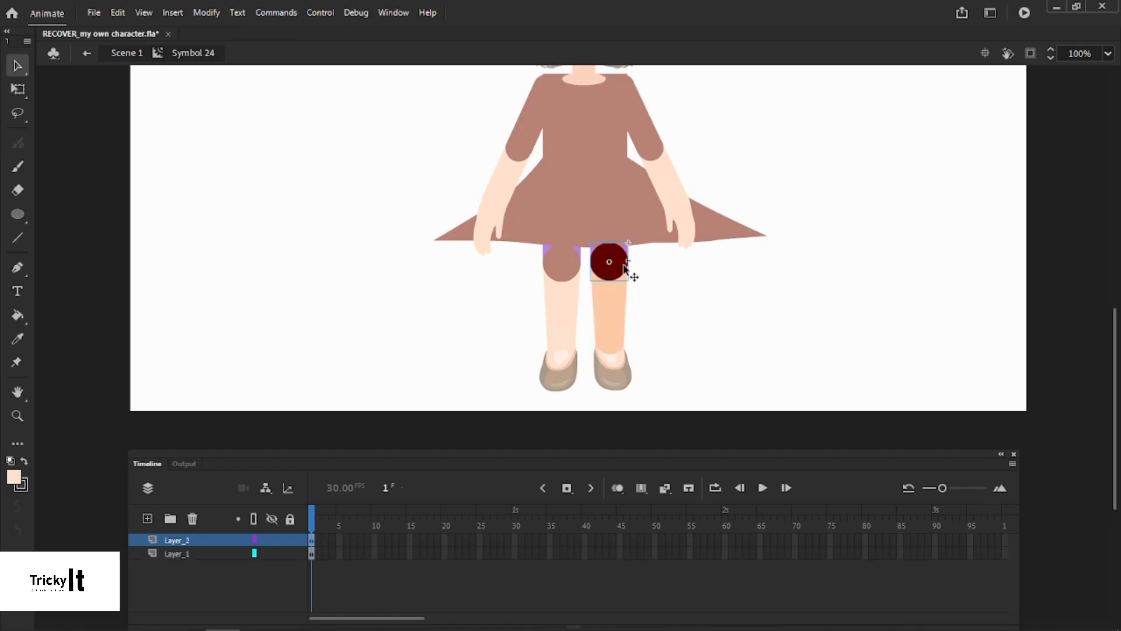
key("Delete")
right_click(666, 281)
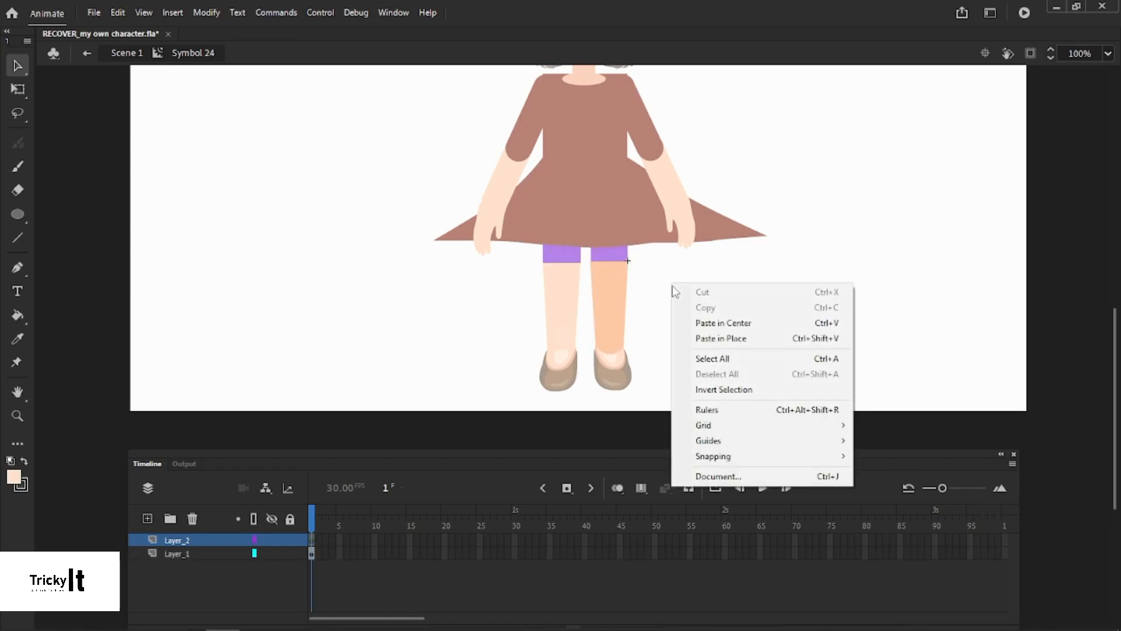
left_click(701, 337)
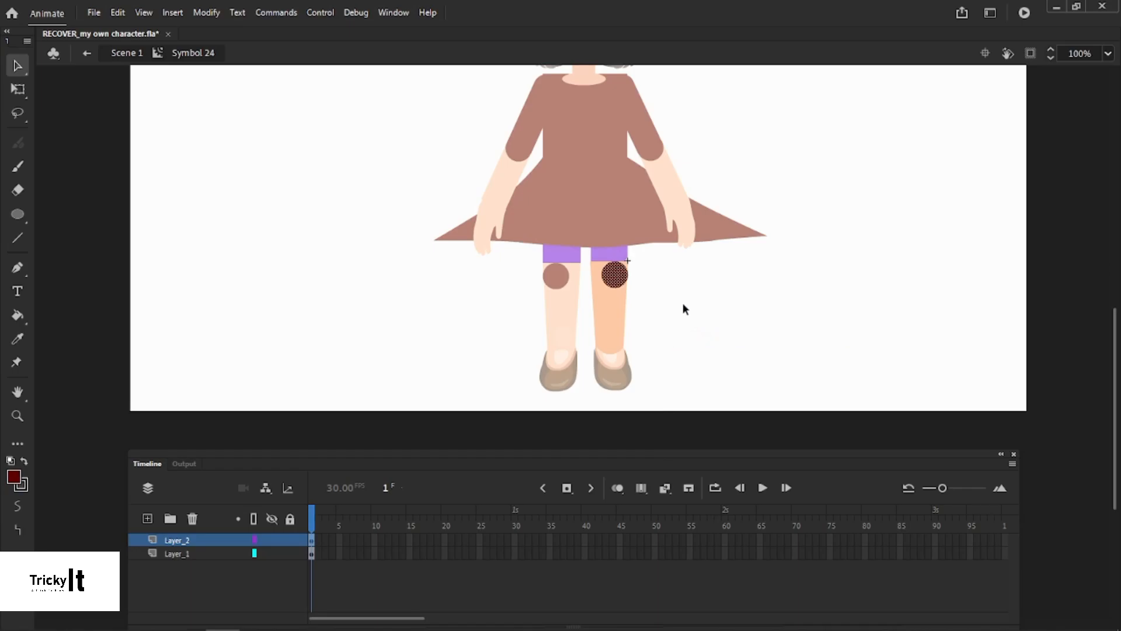
Enlarge the pasted circle to the width of the left lower leg and centre it over the leg's upper edge
left_click(22, 90)
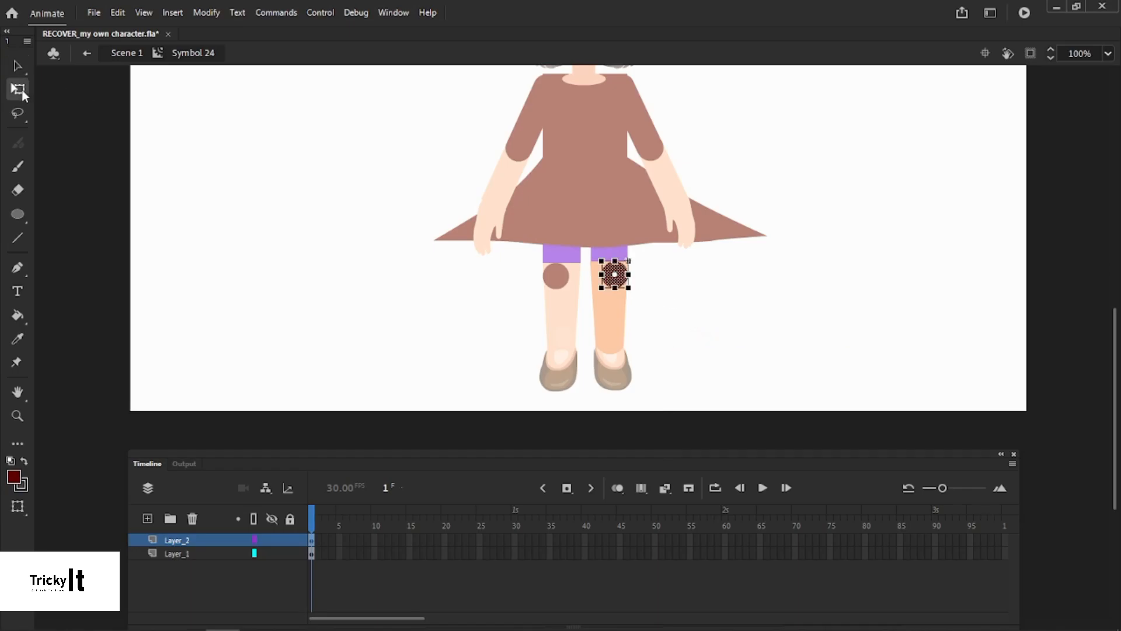
mouse_move(630, 252)
left_mouse_down()
mouse_move(639, 245)
mouse_move(628, 251)
left_mouse_up()
left_click(17, 416)
left_click(607, 303)
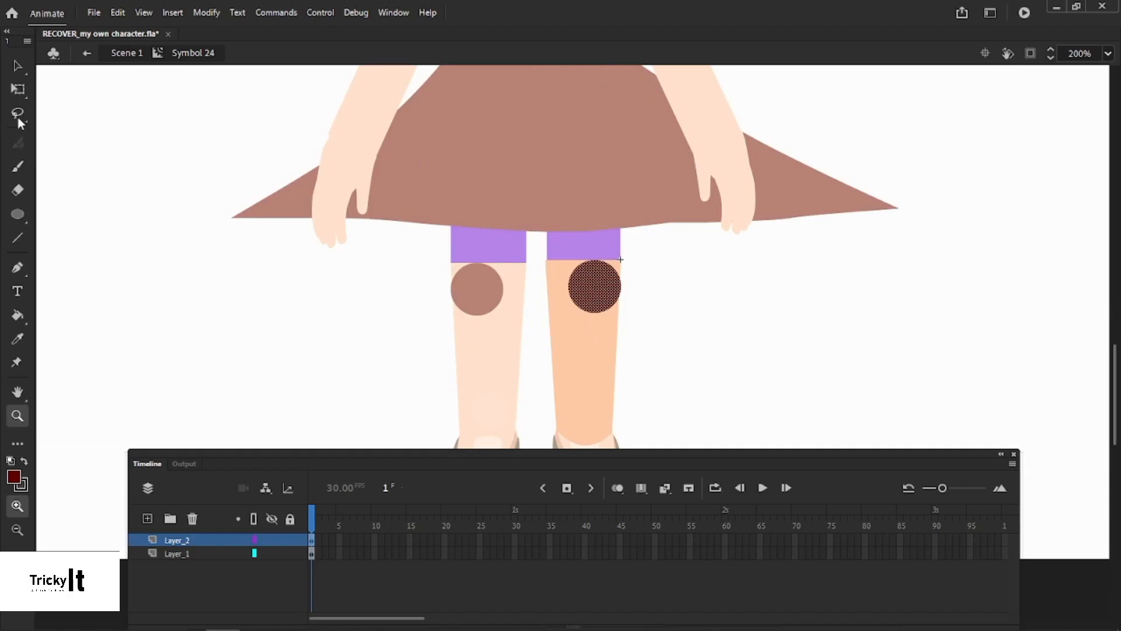
left_click(18, 90)
left_click_drag(626, 315, 605, 288)
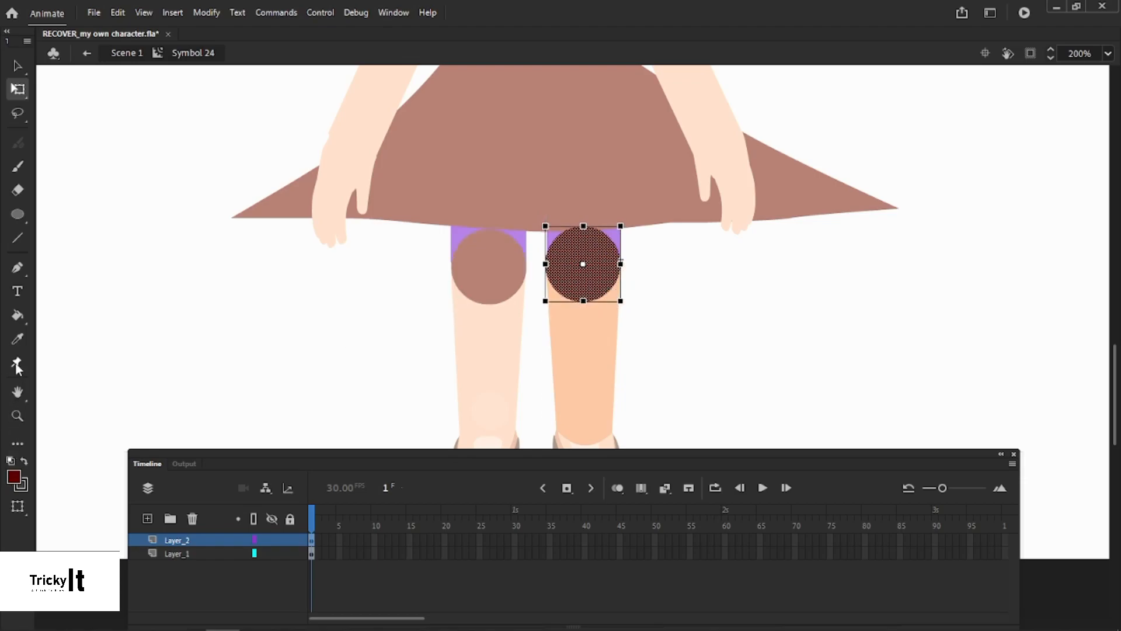
Fill the knee circle with the skin colour sampled from the left lower leg and return to the main scene
left_click(17, 339)
left_click(606, 341)
scroll(607, 345, "up", 5)
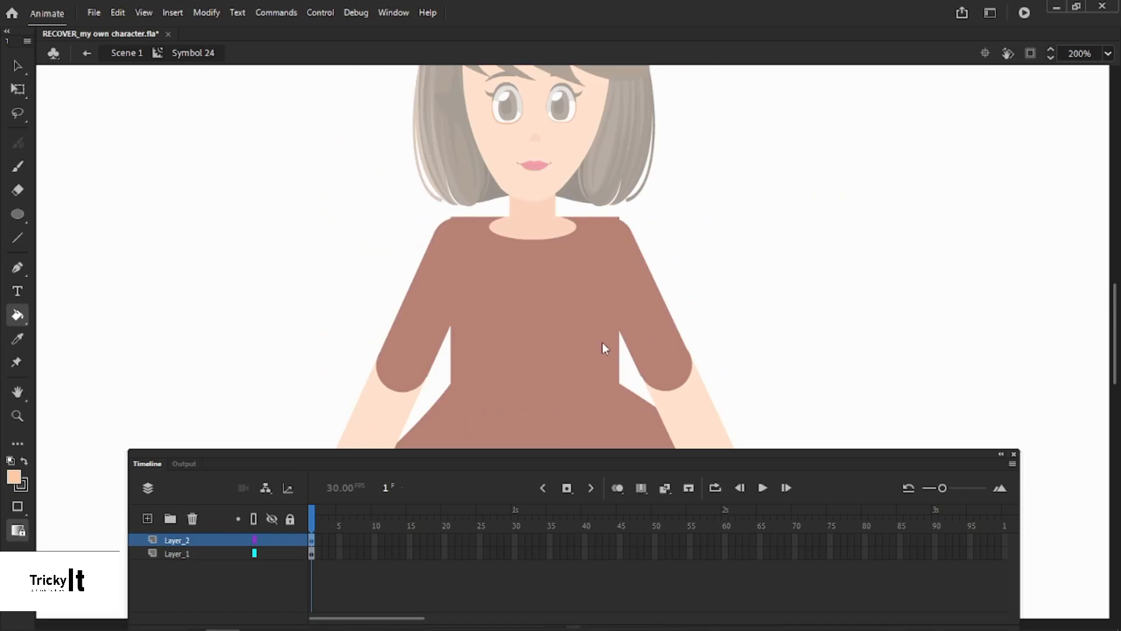
scroll(604, 348, "down", 2)
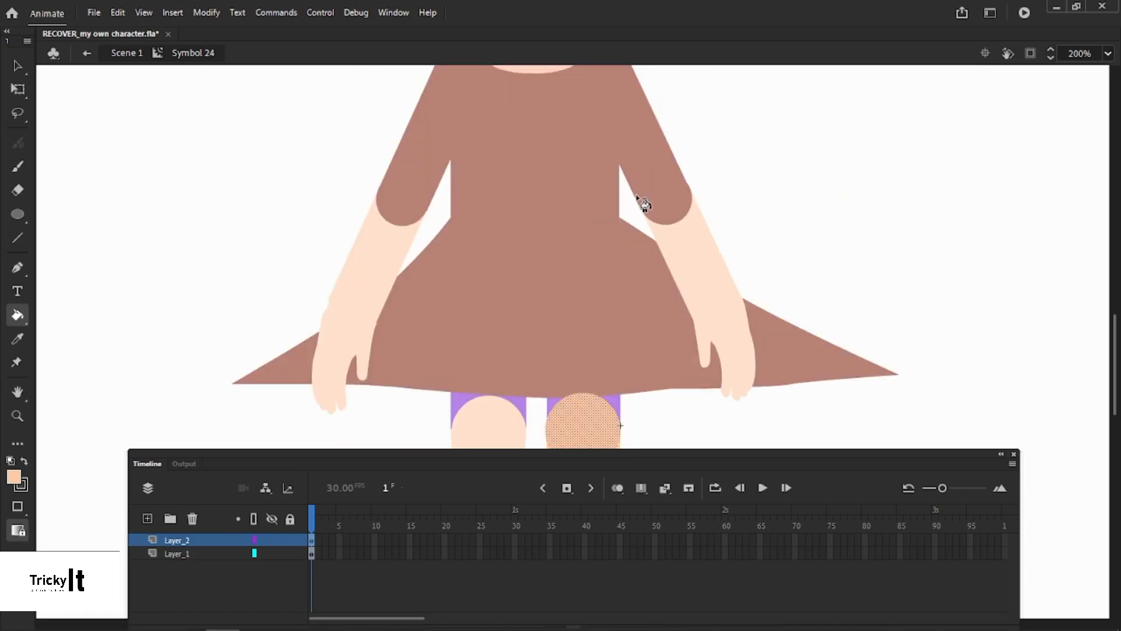
scroll(643, 204, "down", 3)
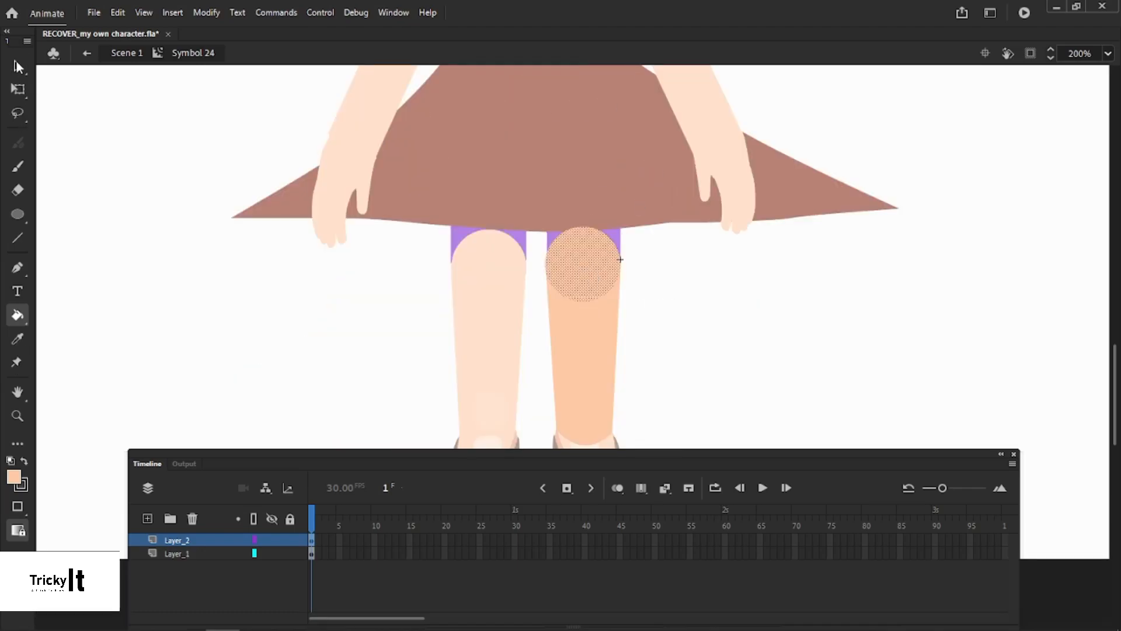
left_click(17, 64)
left_click(169, 166)
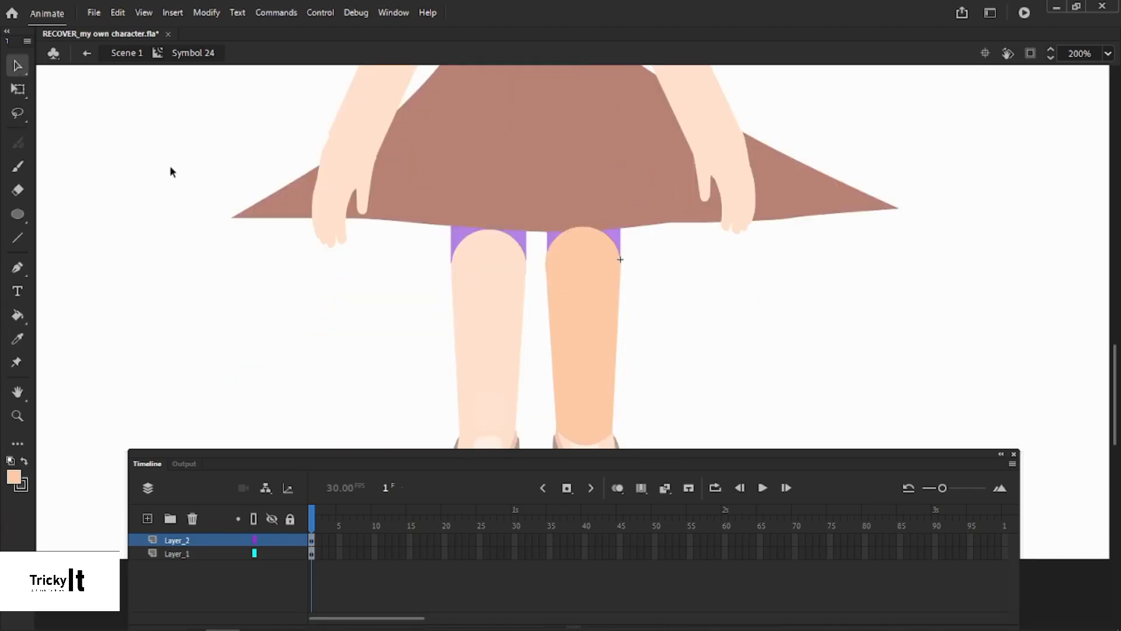
left_click(193, 537)
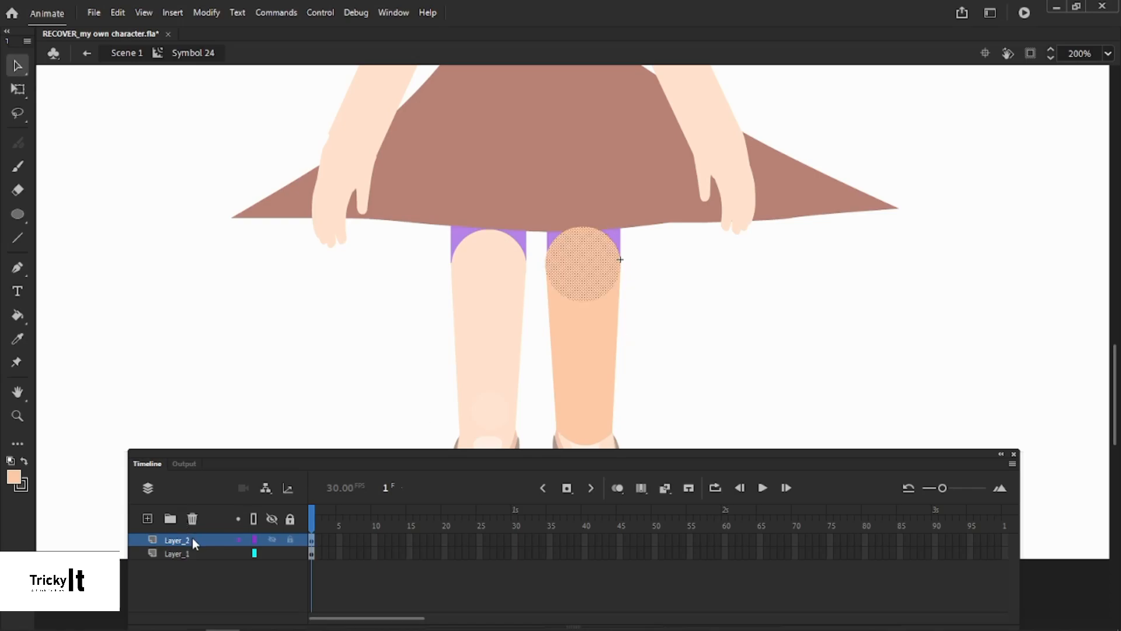
double_click(251, 388)
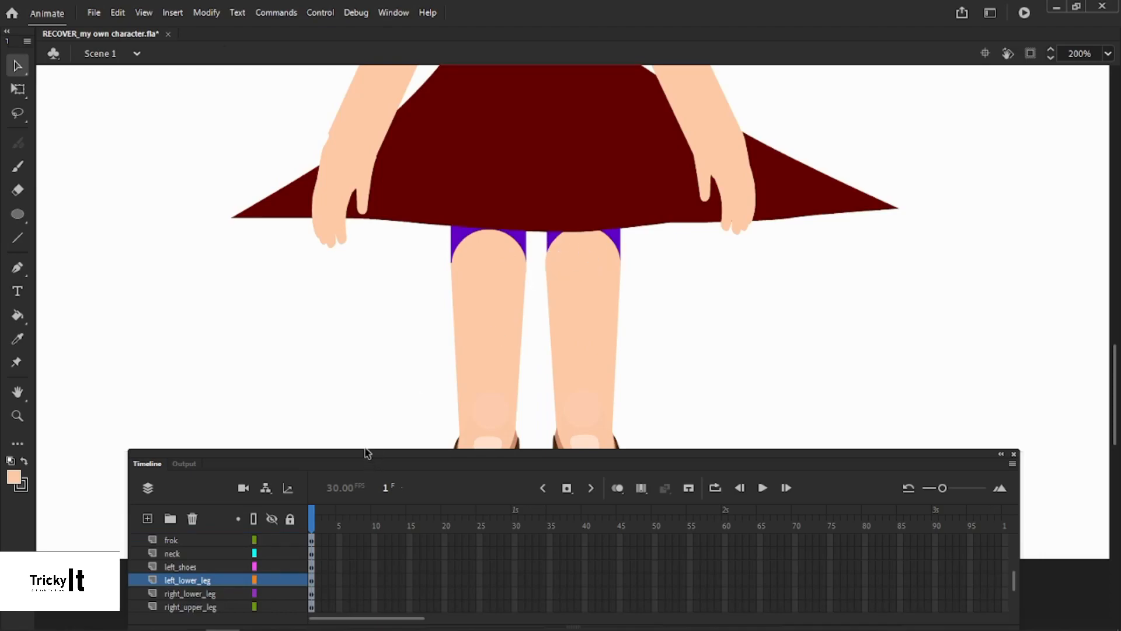
Move the left_lower_leg and right_lower_leg layers directly below left_upperleg so both lower legs sit behind the upper legs
left_click_drag(363, 454, 376, 408)
left_click(457, 246)
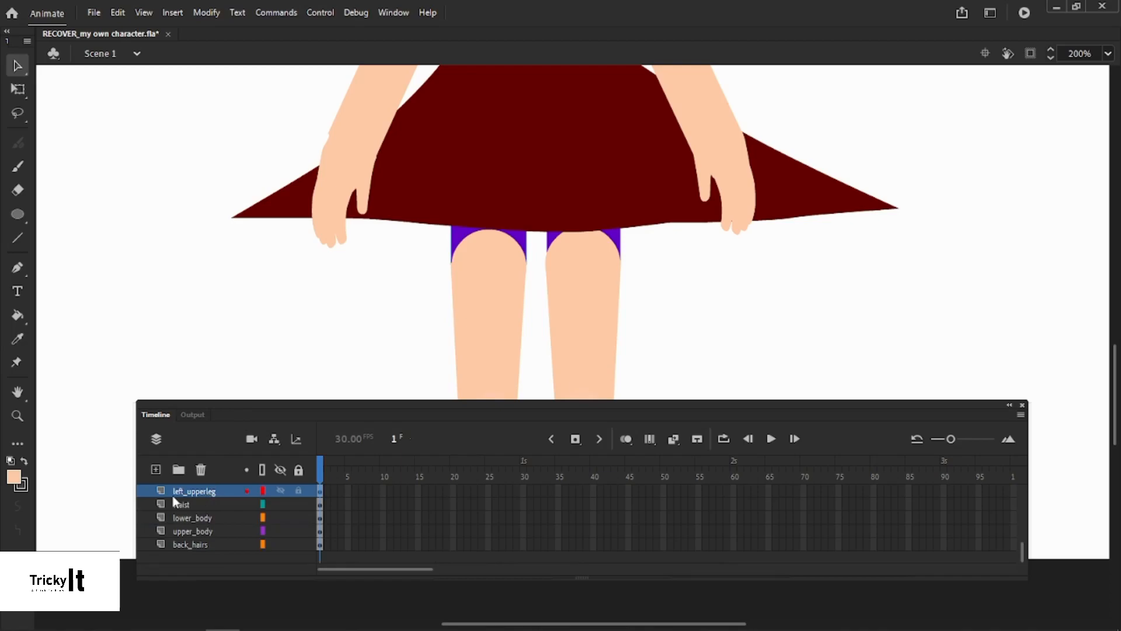
scroll(201, 503, "up", 2)
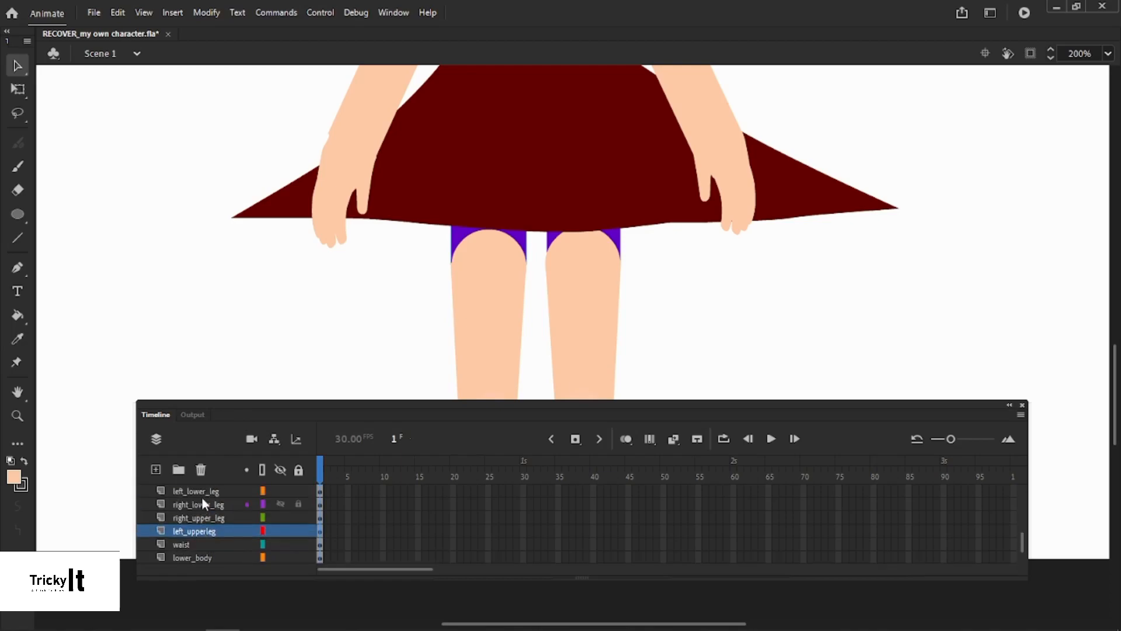
left_click_drag(201, 492, 200, 535)
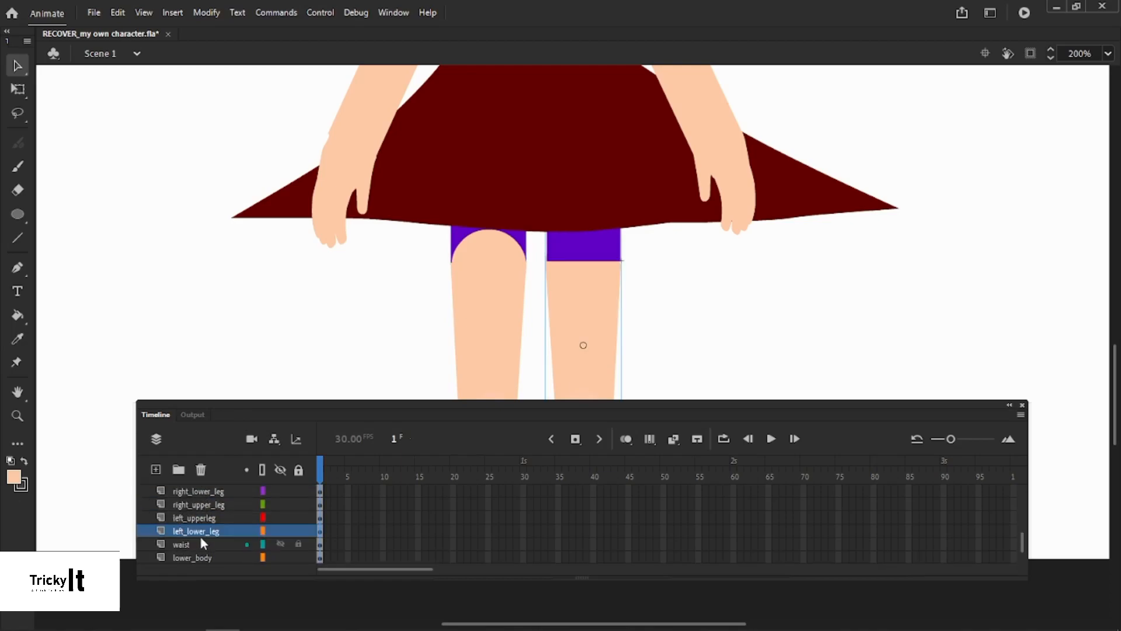
left_click_drag(186, 491, 205, 521)
left_click(254, 337)
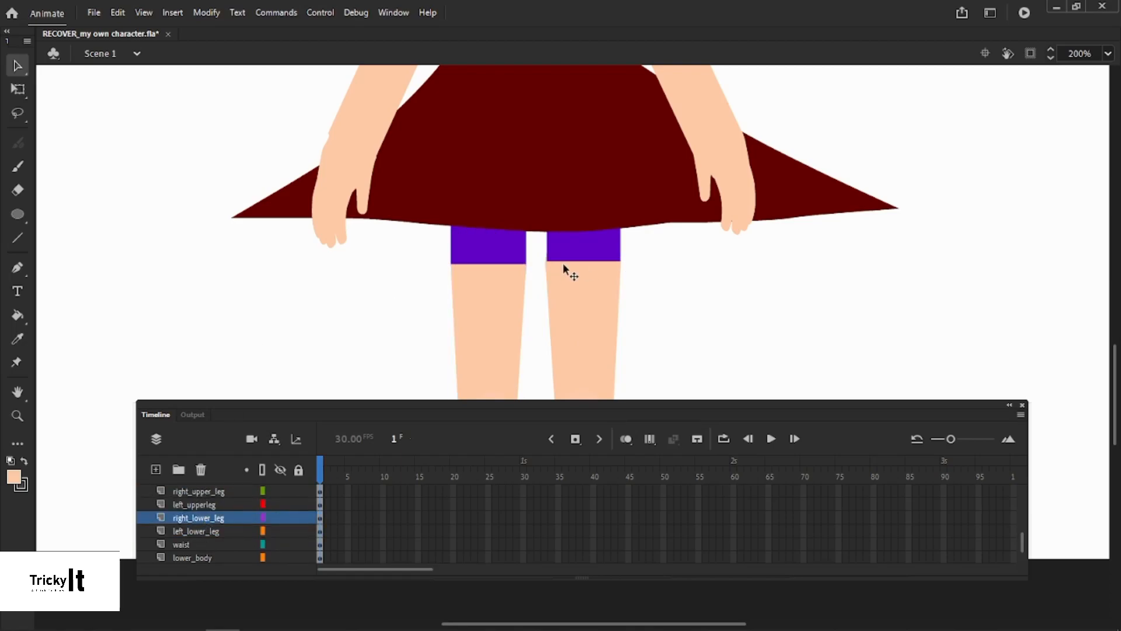
Move the left_lower_leg instance's transformation point to the centre of its knee, using outline view to locate the joint
left_click(587, 295)
left_click_drag(603, 403, 597, 506)
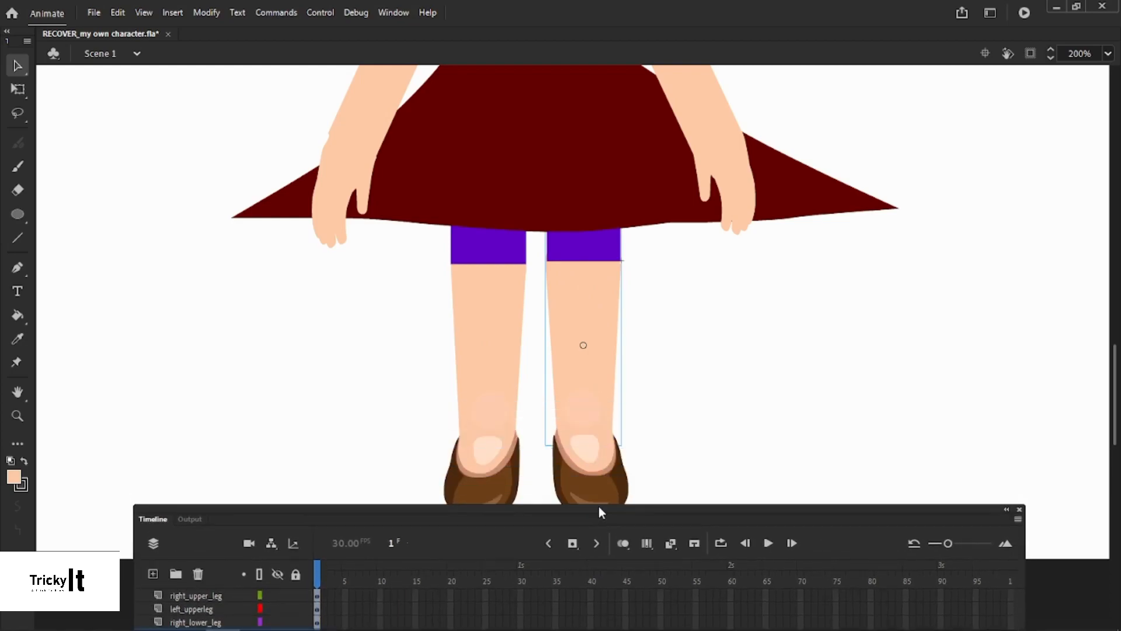
left_click(18, 89)
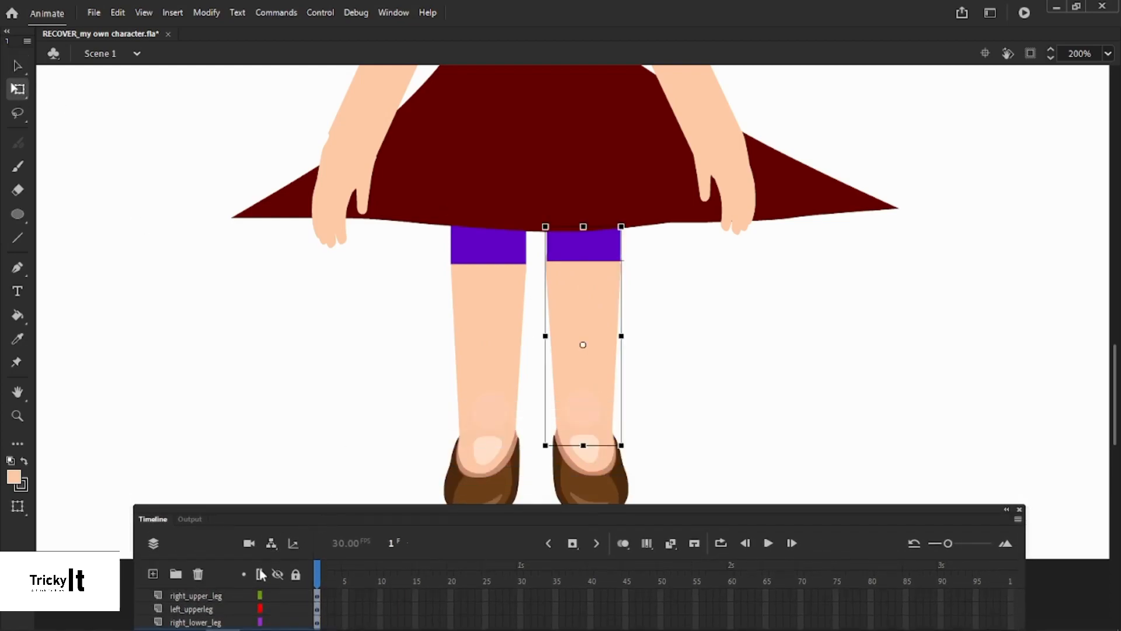
left_click(259, 574)
left_click_drag(583, 345, 583, 260)
left_click(259, 574)
Select the matching shoe together with left_lower_leg, set their shared pivot at the knee centre and test the rotation
left_click(583, 450, "shift")
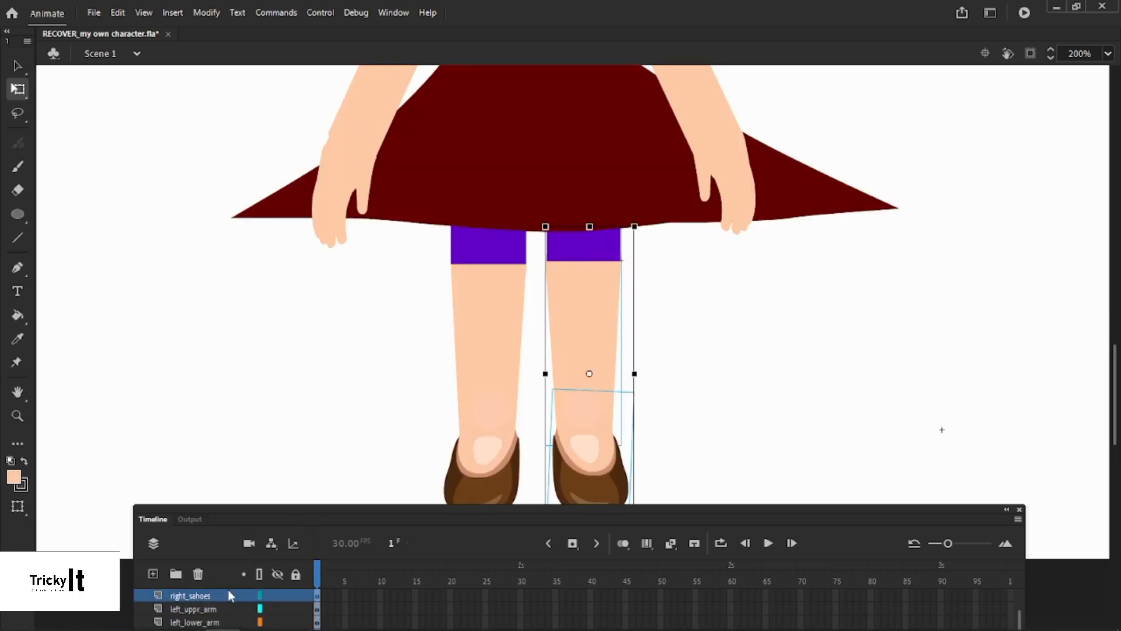
left_click(259, 574)
left_click_drag(590, 375, 588, 259)
left_click_drag(358, 525, 360, 556)
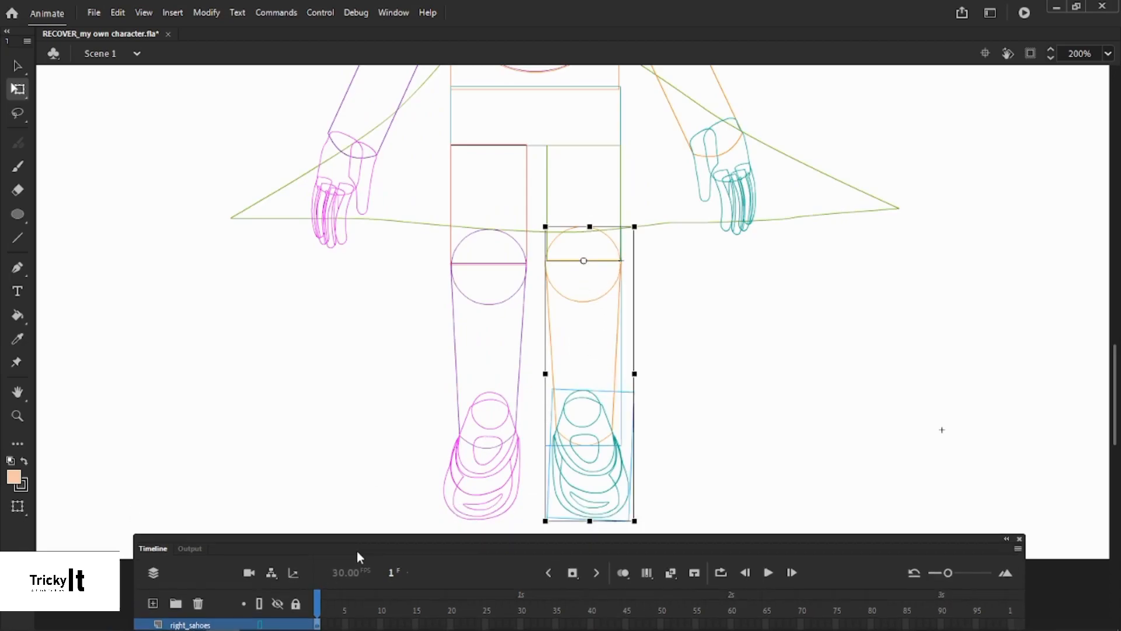
left_click(259, 603)
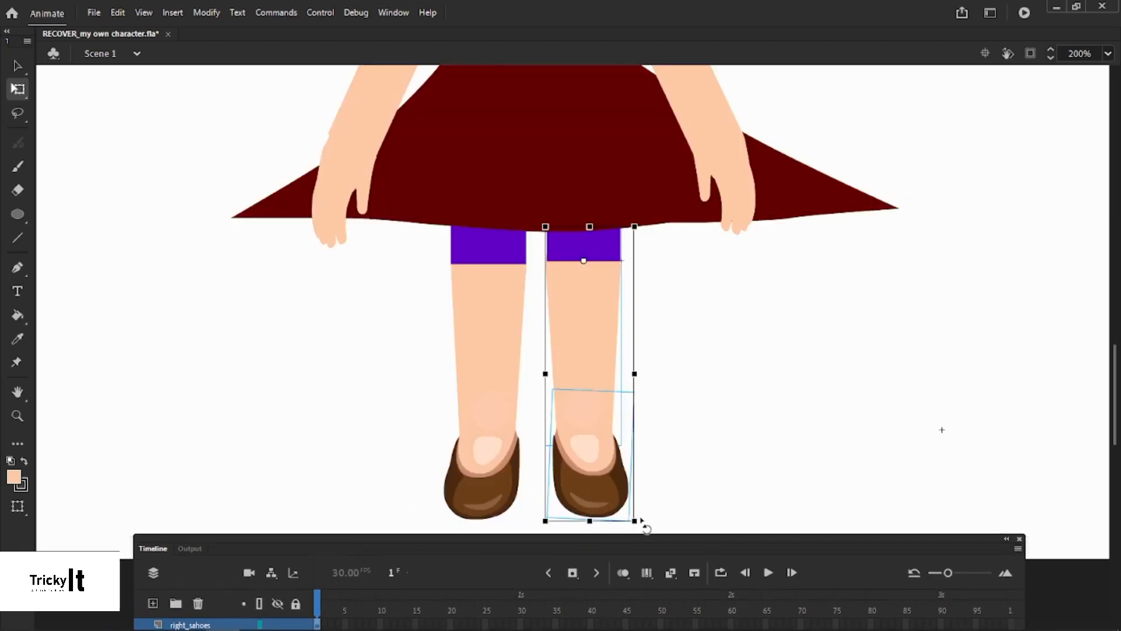
left_click_drag(645, 521, 629, 421)
Set the shared pivot of right_lower_leg and its shoe at the knee, test-rotate them outward and swing them back down
left_click(476, 358)
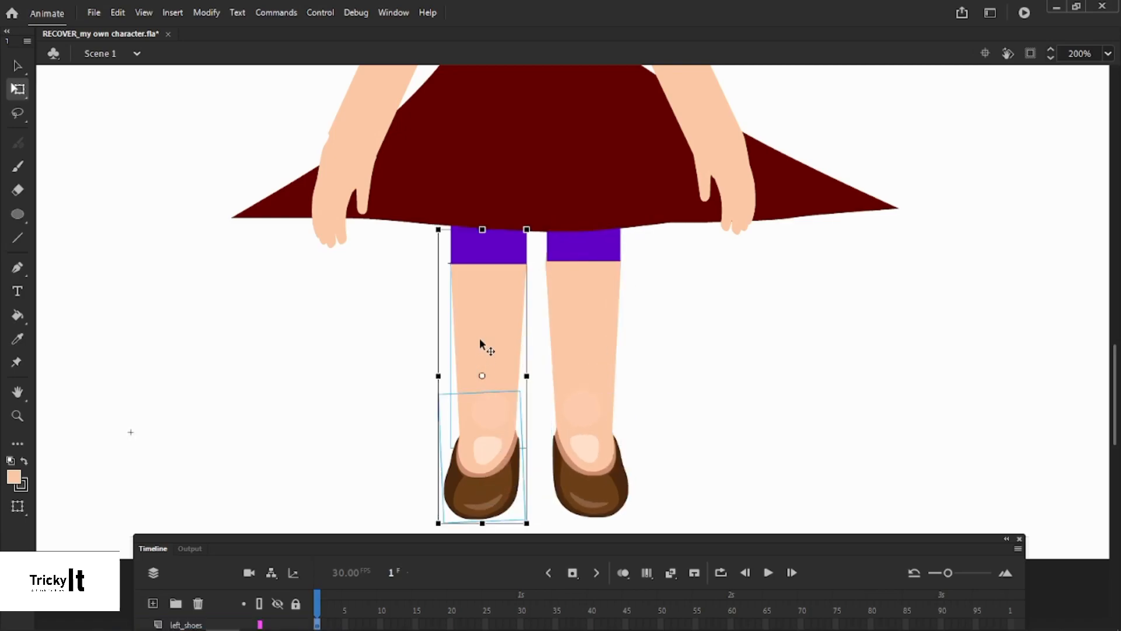
left_click_drag(482, 377, 488, 264)
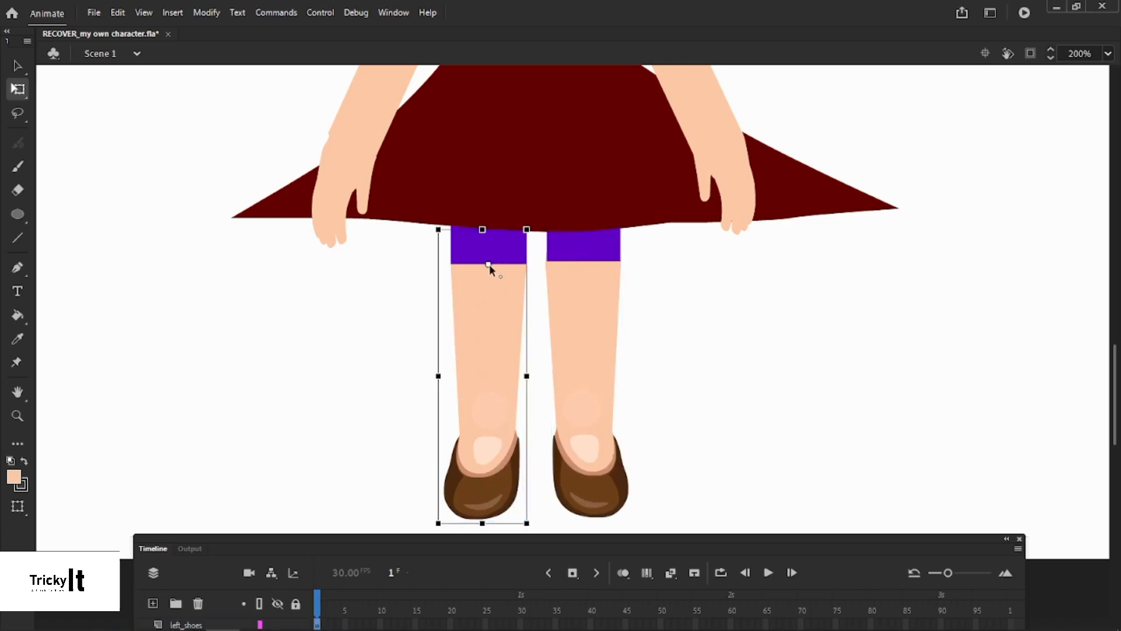
left_click_drag(537, 522, 290, 347)
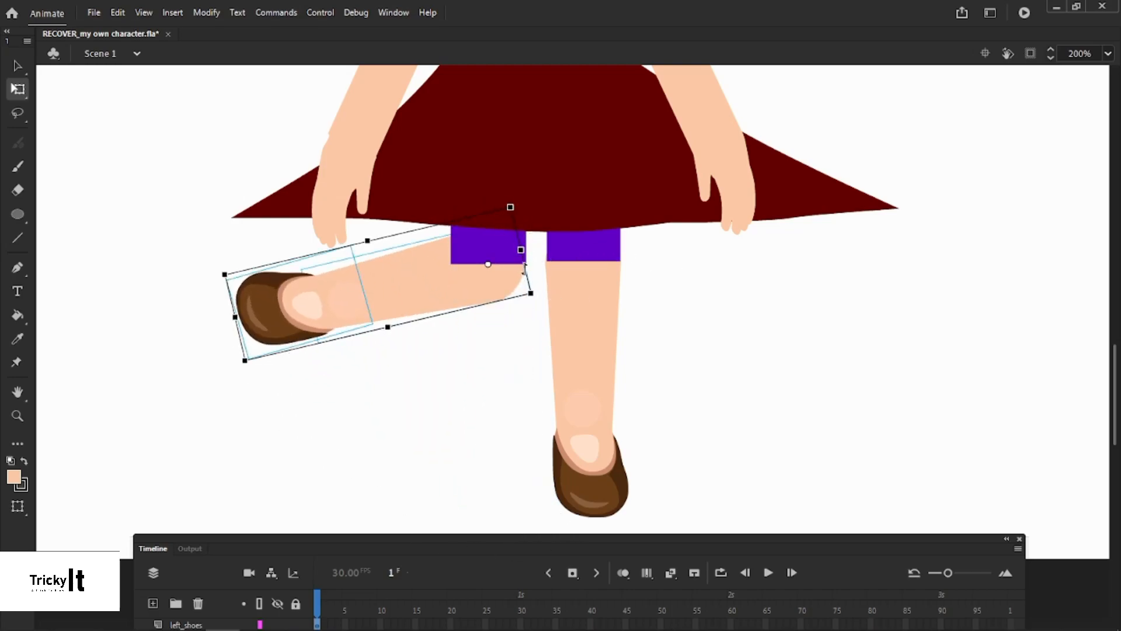
left_click_drag(245, 377, 508, 462)
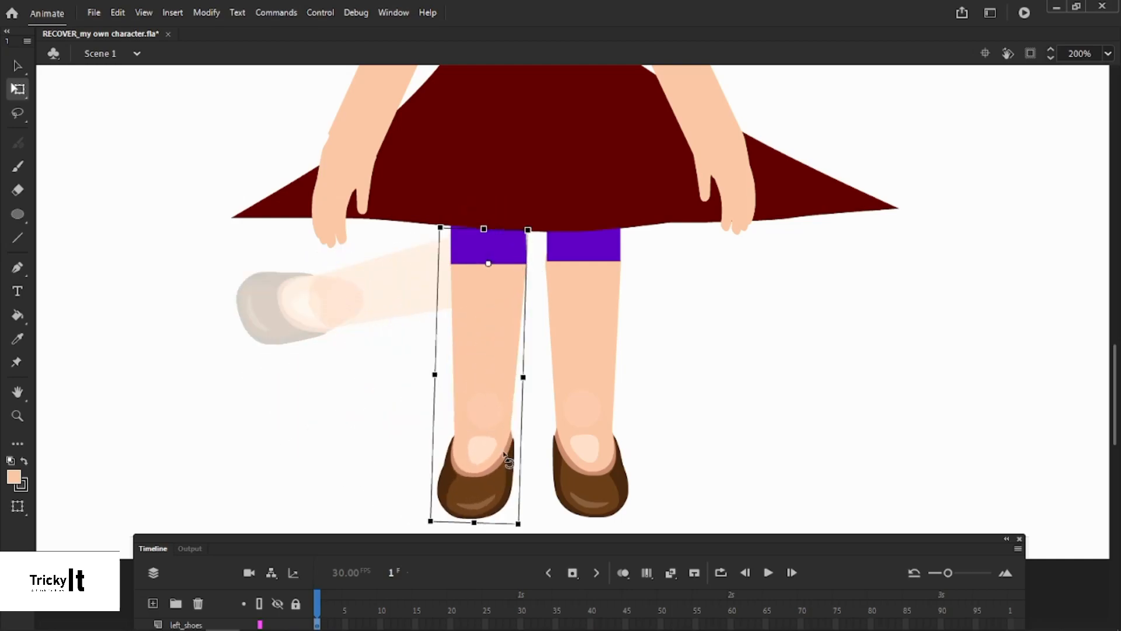
Copy the knee circle from inside the left_lower_leg symbol and return to the main scene
left_click(621, 338)
double_click(566, 294)
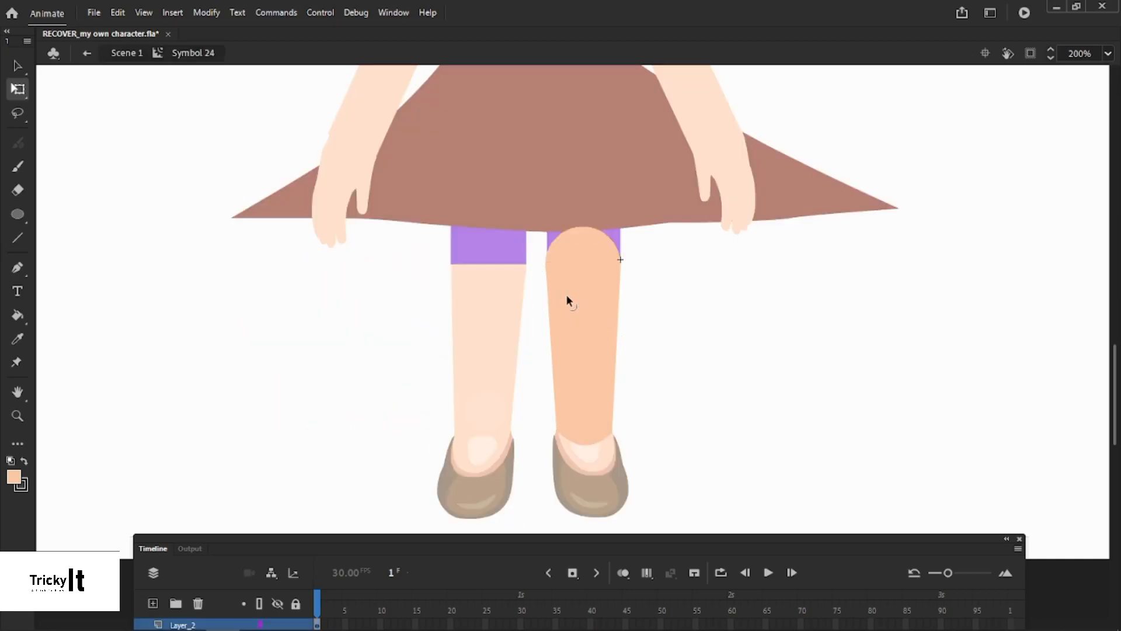
left_click(590, 244)
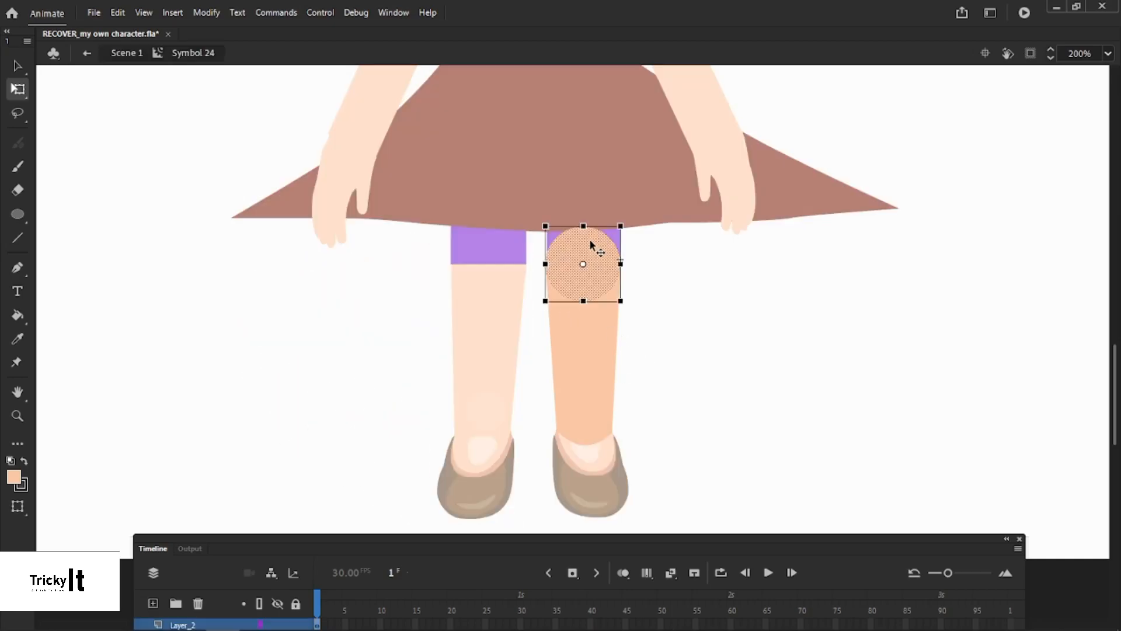
double_click(769, 271)
Paste the knee circle into the right_upper_leg symbol, centre it on the purple shape's lower edge and return to the main scene
double_click(605, 253)
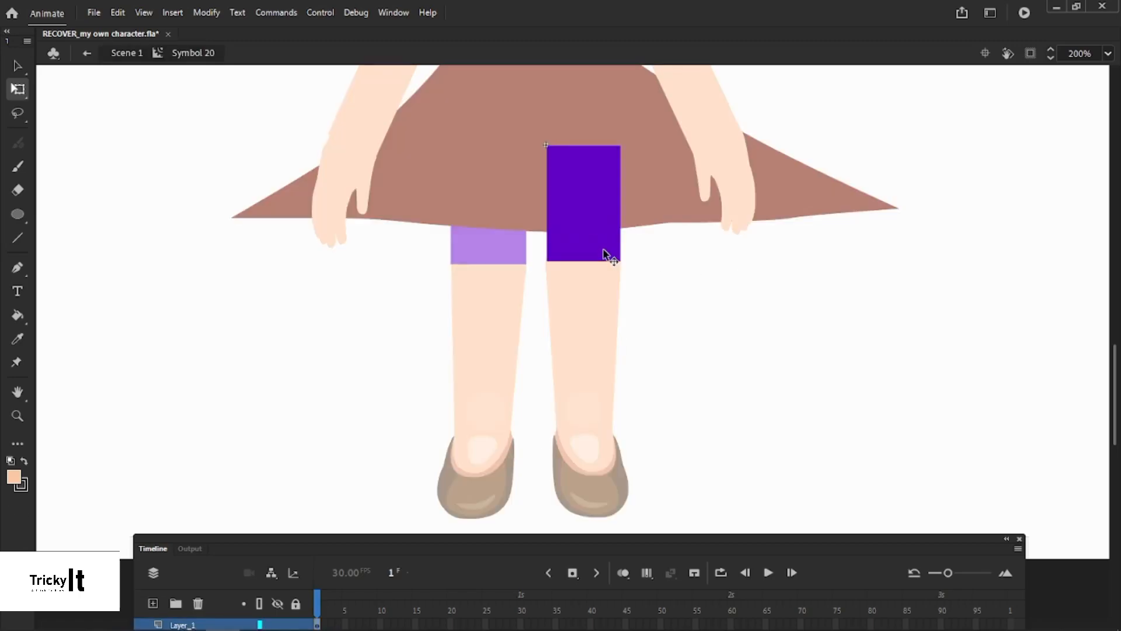
key("ctrl+v")
left_click_drag(601, 344, 620, 231)
left_click(680, 302)
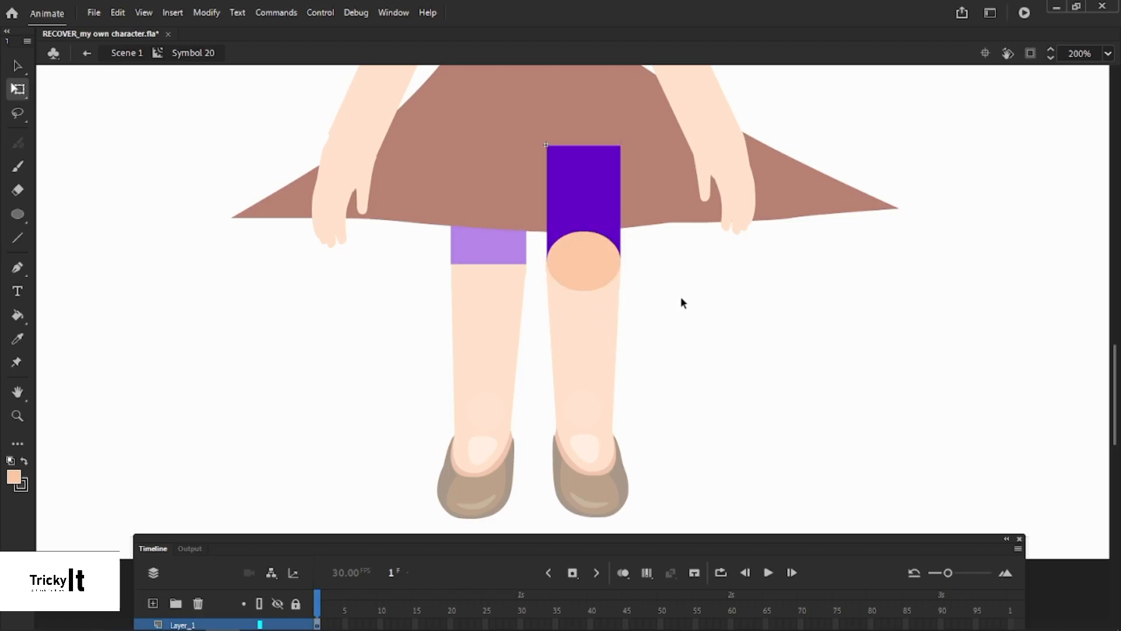
left_click(593, 279)
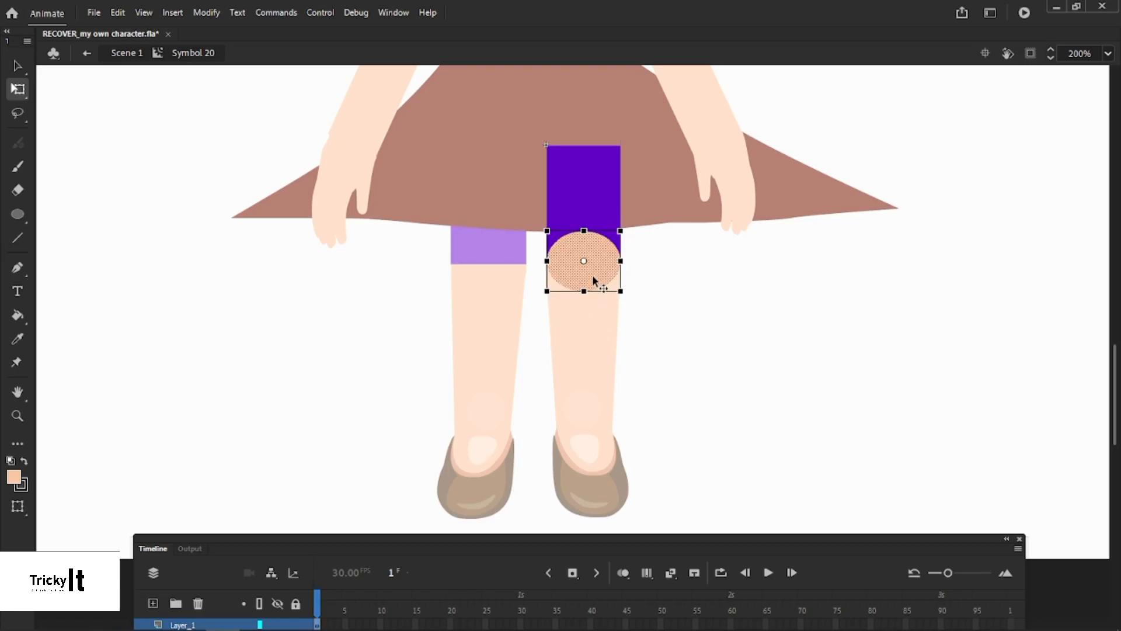
left_click(716, 307)
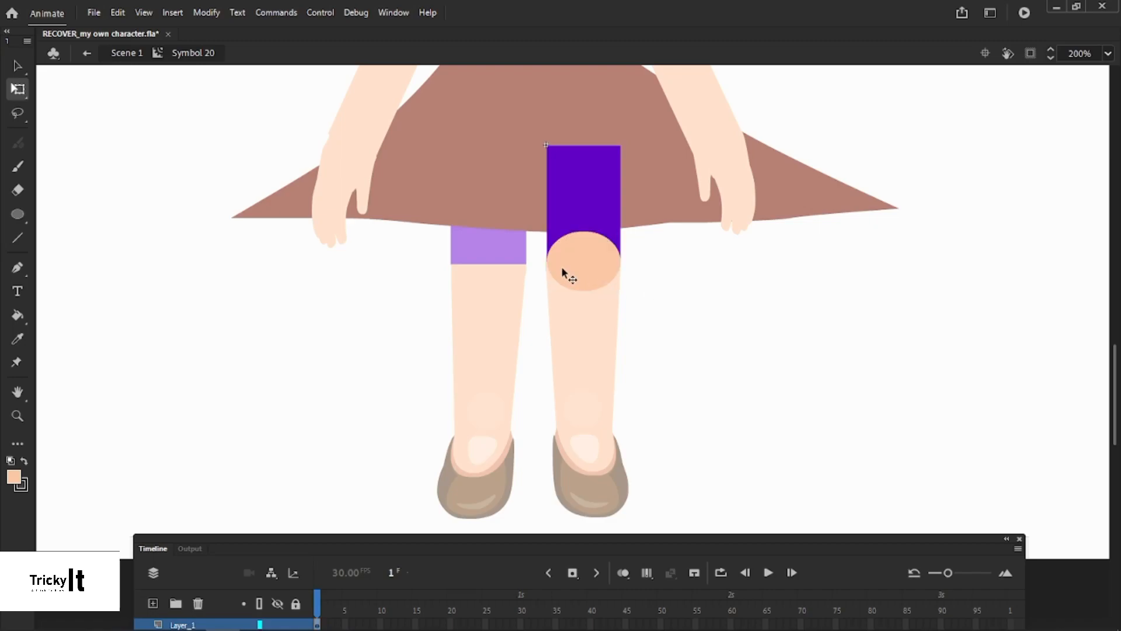
double_click(677, 303)
Paste the knee circle into the left_upperleg symbol, place it over the purple shape's lower edge and return to the main scene
double_click(483, 251)
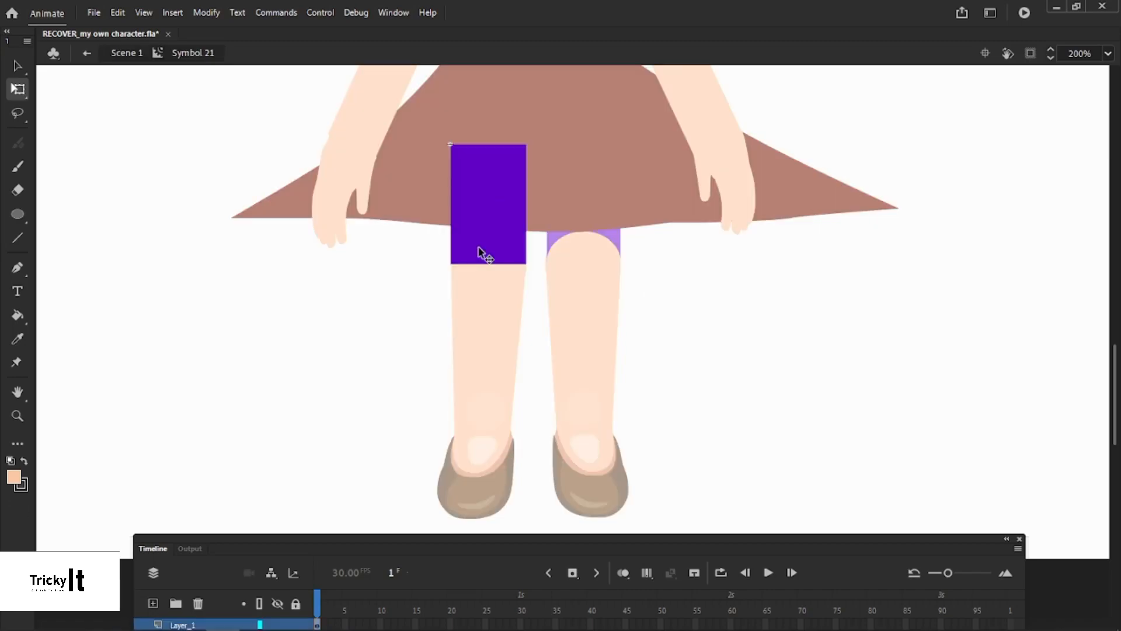
key("ctrl+shift+v")
left_click_drag(602, 346, 511, 257)
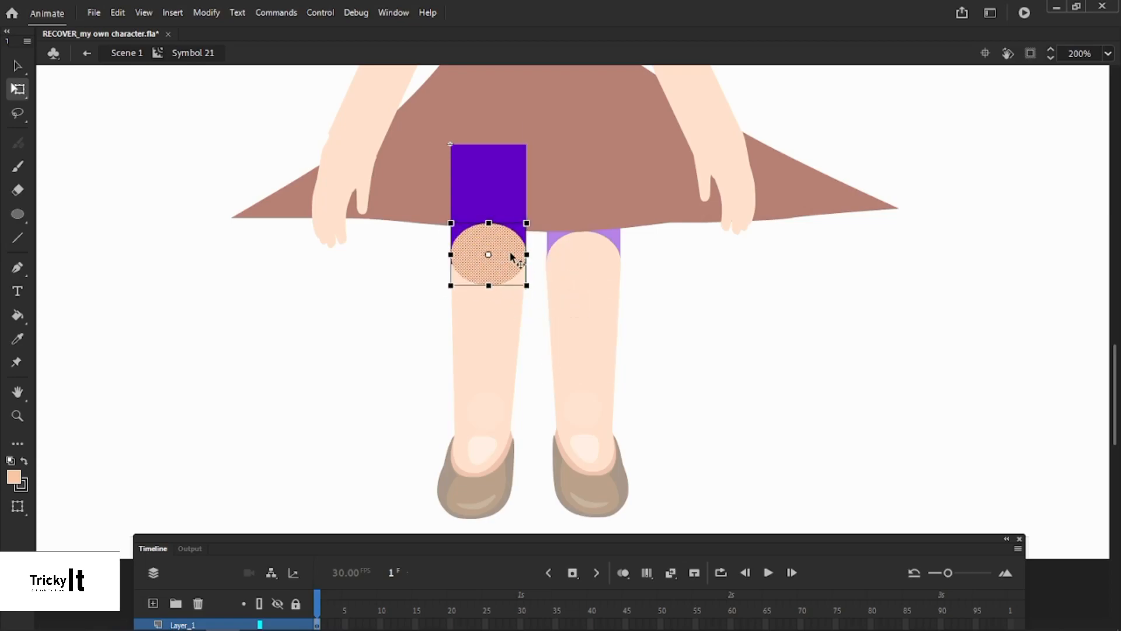
left_click(650, 385)
double_click(760, 324)
left_click(760, 323)
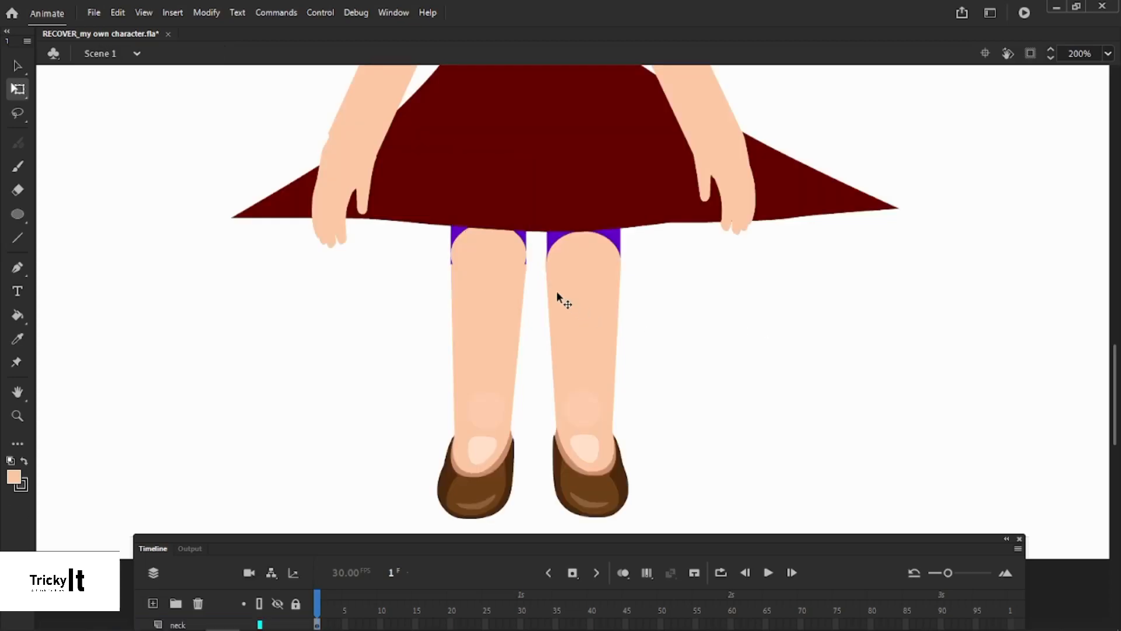
Cut the merged circle out of the left_upperleg artwork, try pasting it onto a new layer, and undo the paste and layer
double_click(502, 247)
left_click(502, 246)
left_click_drag(459, 535, 467, 451)
left_click(460, 305)
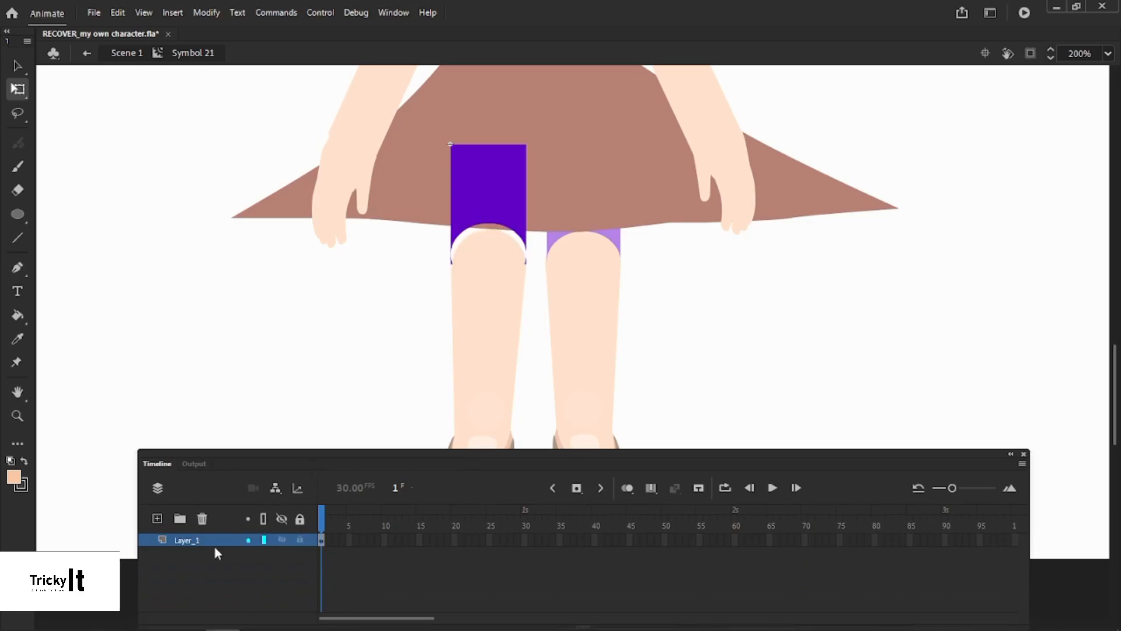
left_click(157, 518)
key("ctrl+v")
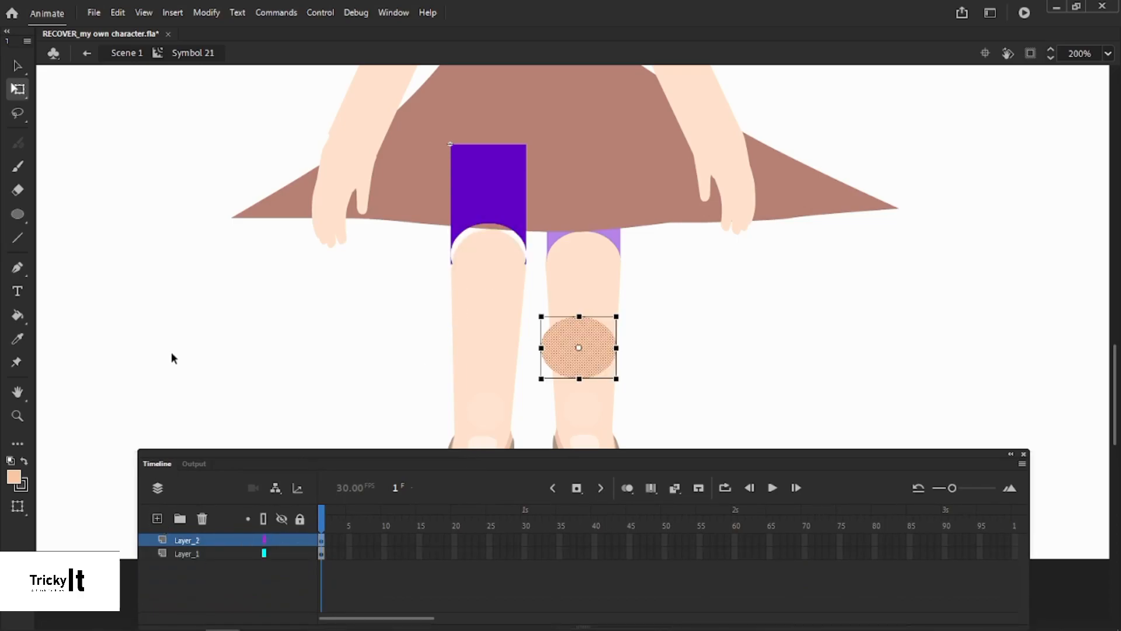
key("ctrl+z")
key("ctrl+z")
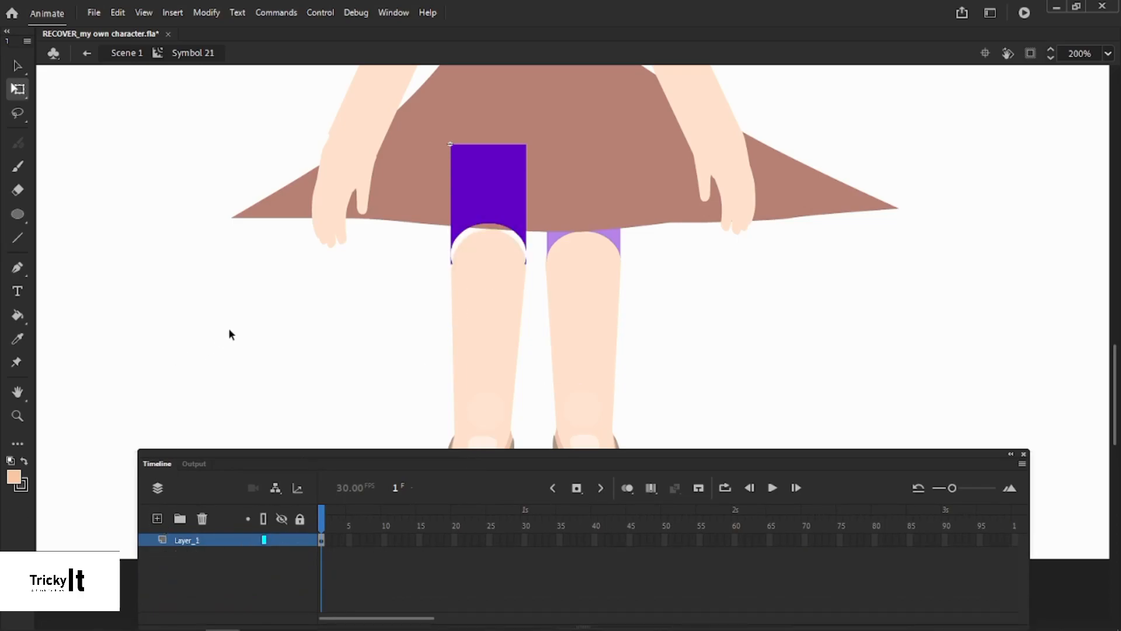
Try to put the circle back in place at the left_upperleg's lower edge on a separate new layer
key("ctrl+shift+v")
left_click(231, 333)
left_click(158, 518)
key("ctrl+v")
key("Delete")
right_click(403, 255)
left_click(432, 310)
left_click(380, 292)
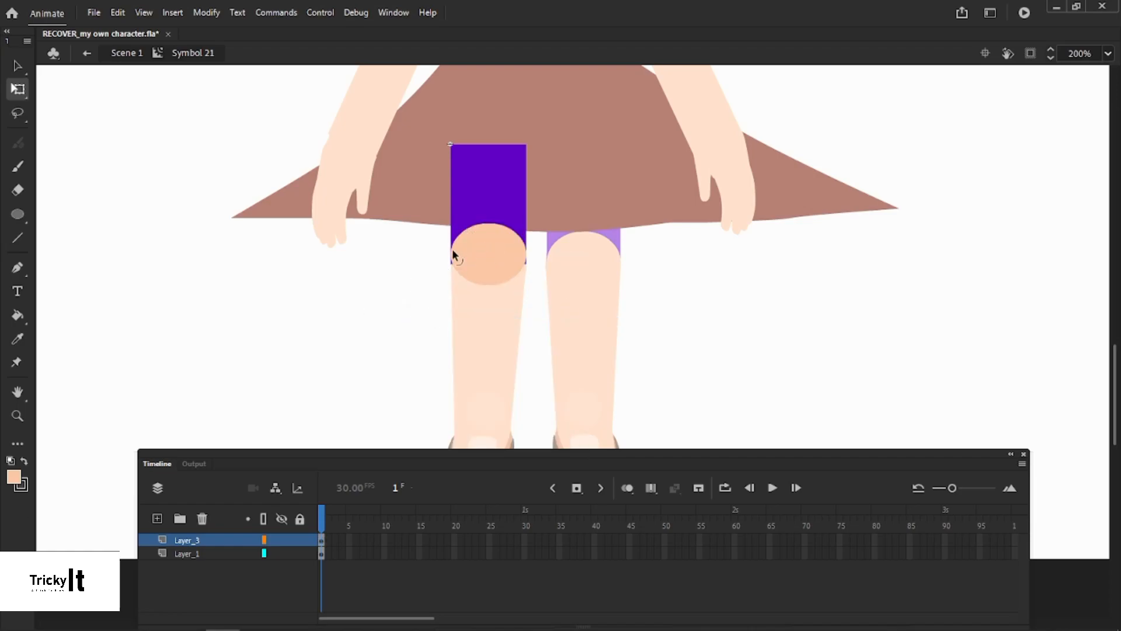
Move Layer_3 with the circle below Layer_1 and check the contents of both layers
left_click_drag(213, 540, 209, 559)
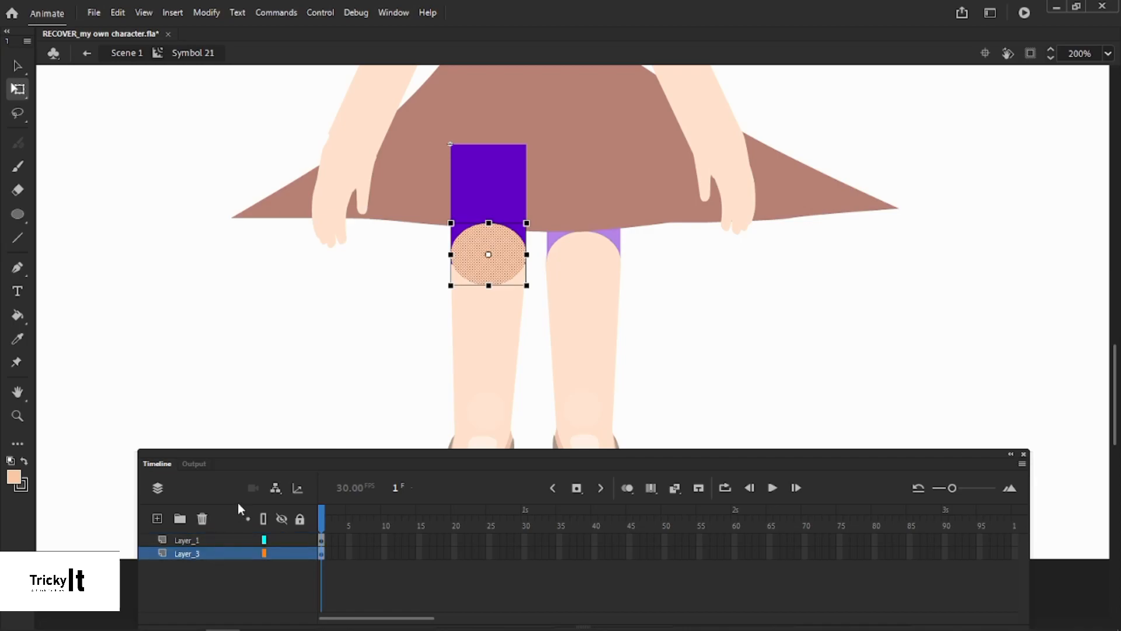
left_click(277, 414)
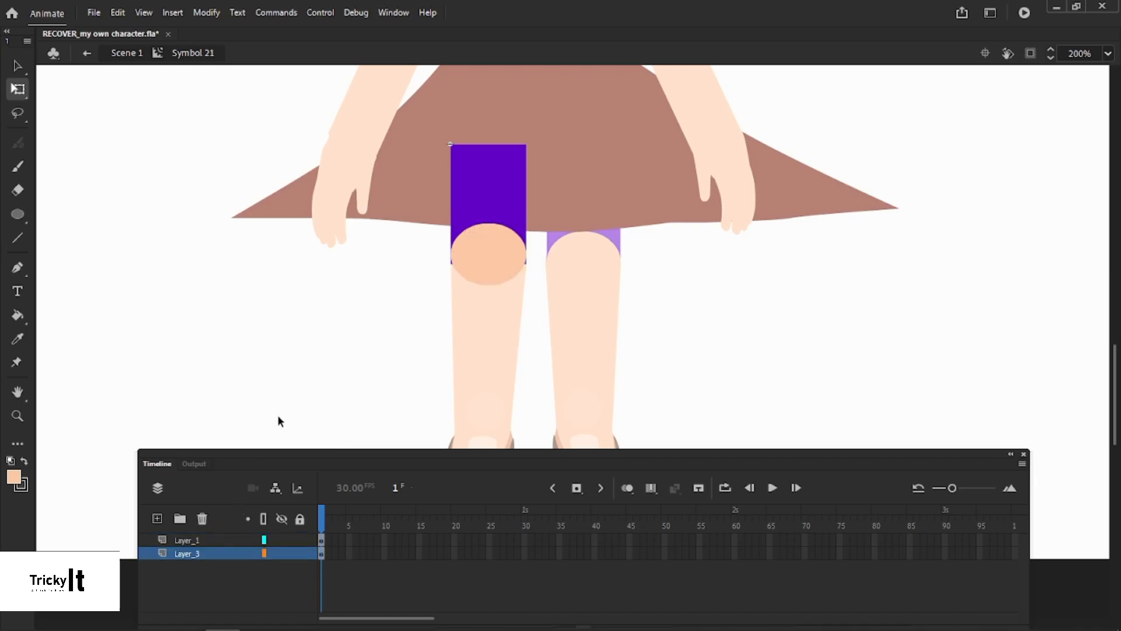
left_click(211, 540)
left_click(210, 553)
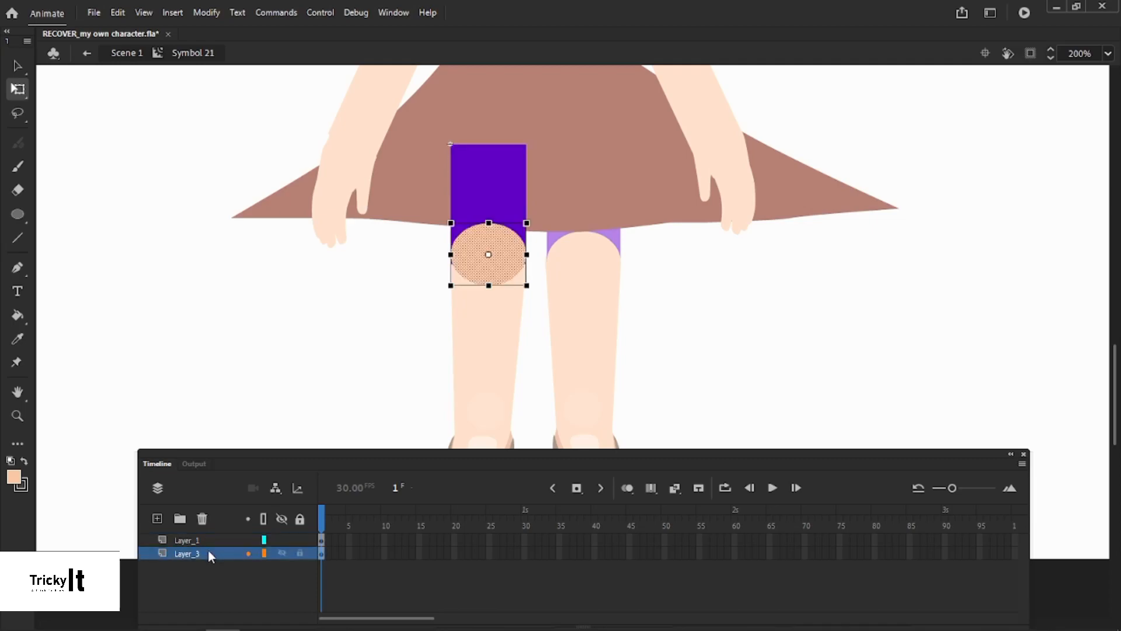
Undo the layer changes, the cut and the circle's placement, back to the freshly pasted, still selected circle
key("ctrl+z")
key("ctrl+z")
key("ctrl+z")
key("ctrl+z")
key("ctrl+z")
key("ctrl+z")
key("ctrl+z")
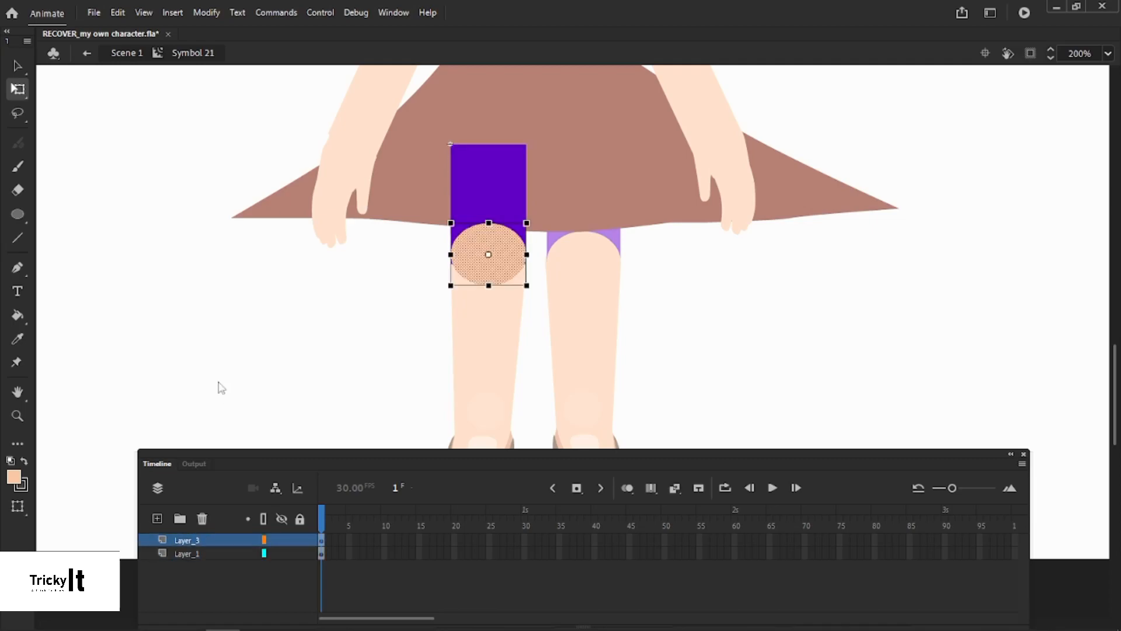
key("ctrl+z")
key("ctrl+z")
key("ctrl+z")
key("ctrl+z")
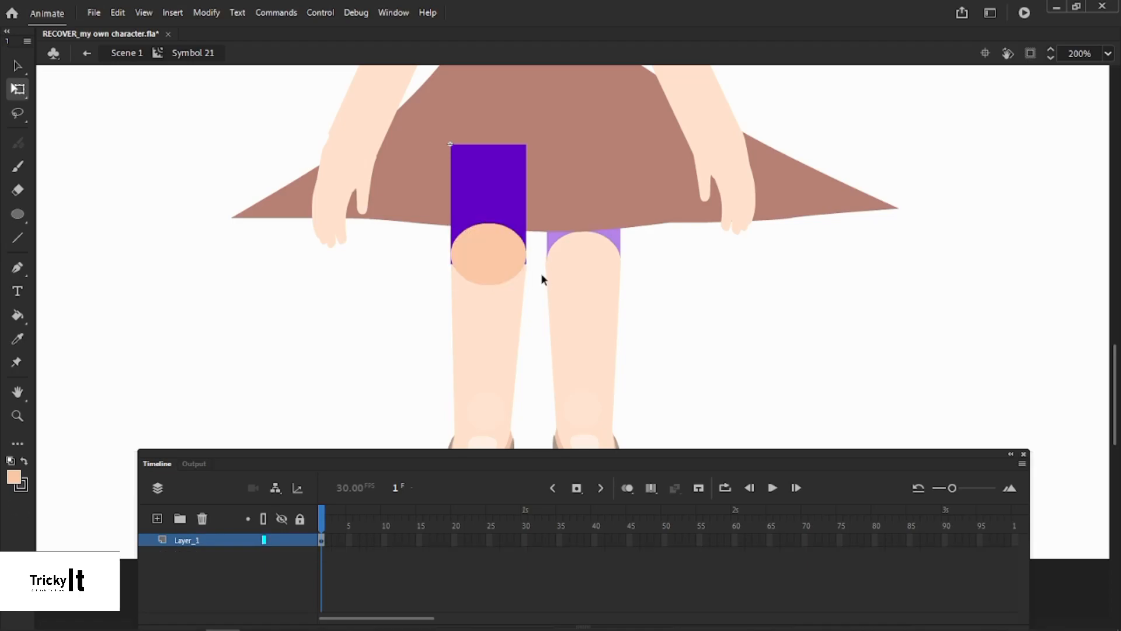
key("ctrl+z")
key("ctrl+z")
key("ctrl+z")
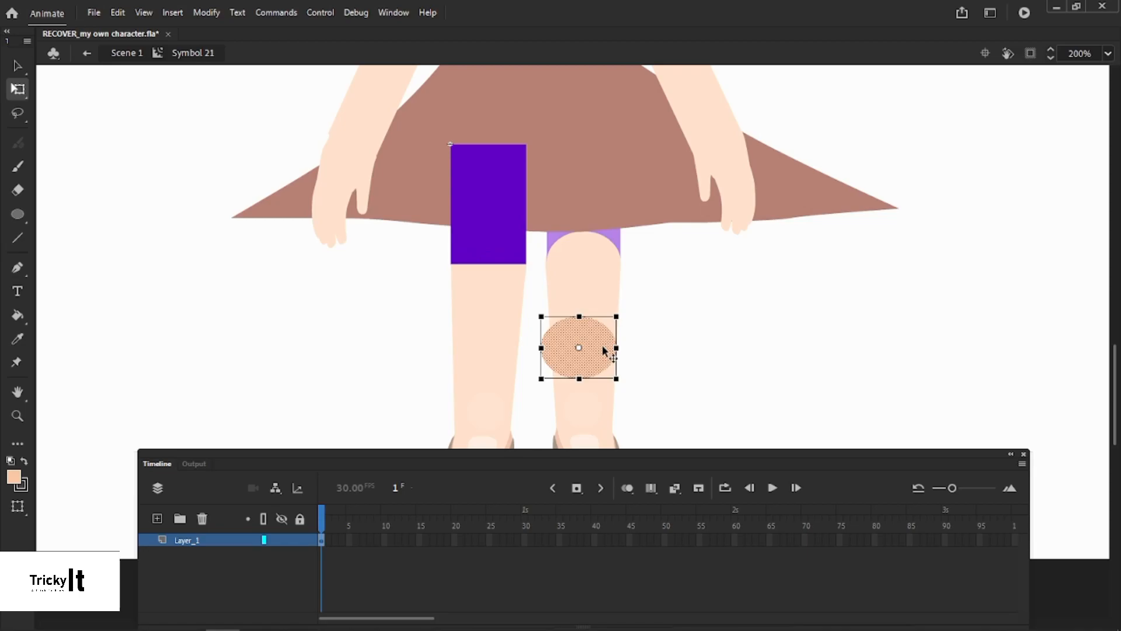
Convert the pasted circle to a Movie Clip symbol and place it over the lower edge of the left_upperleg's purple shape
right_click(570, 340)
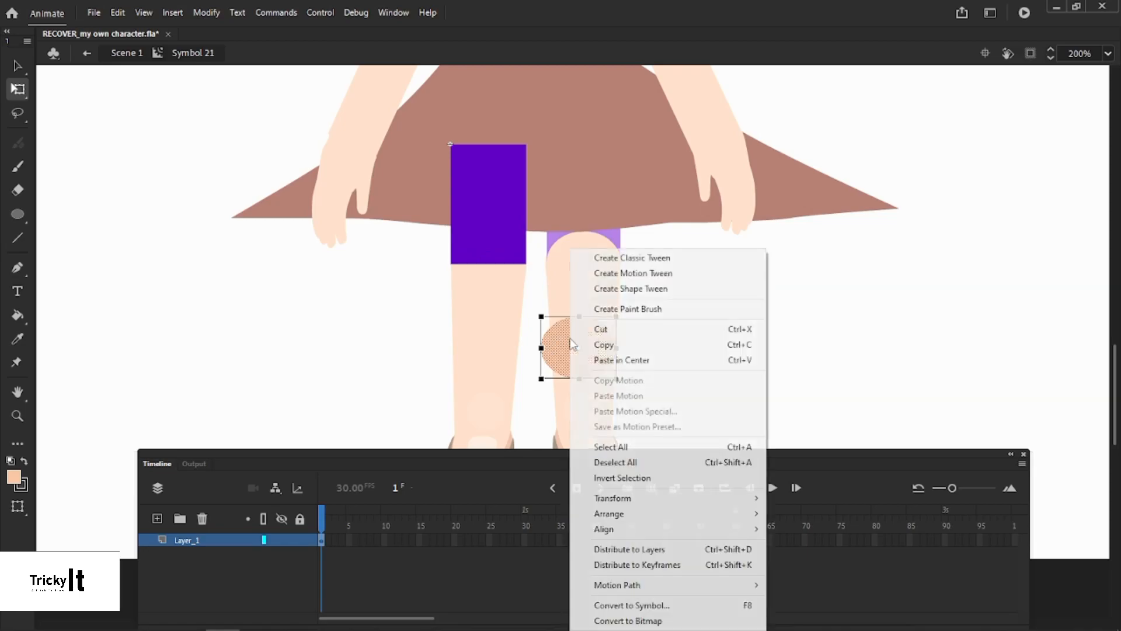
left_click(683, 603)
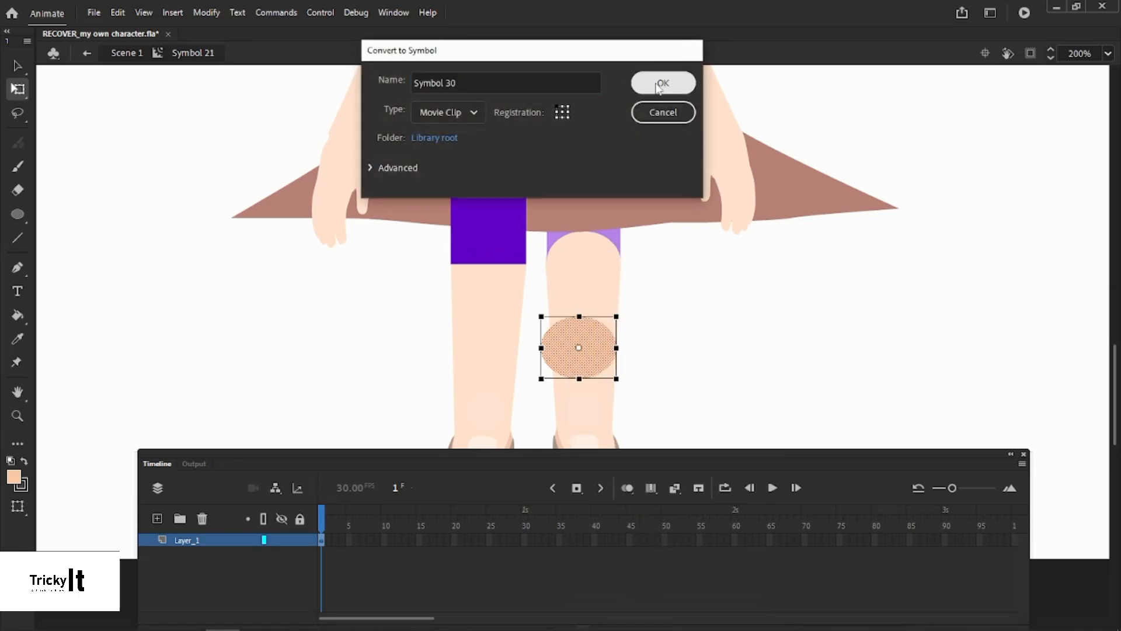
left_click(662, 86)
left_click_drag(599, 311, 512, 253)
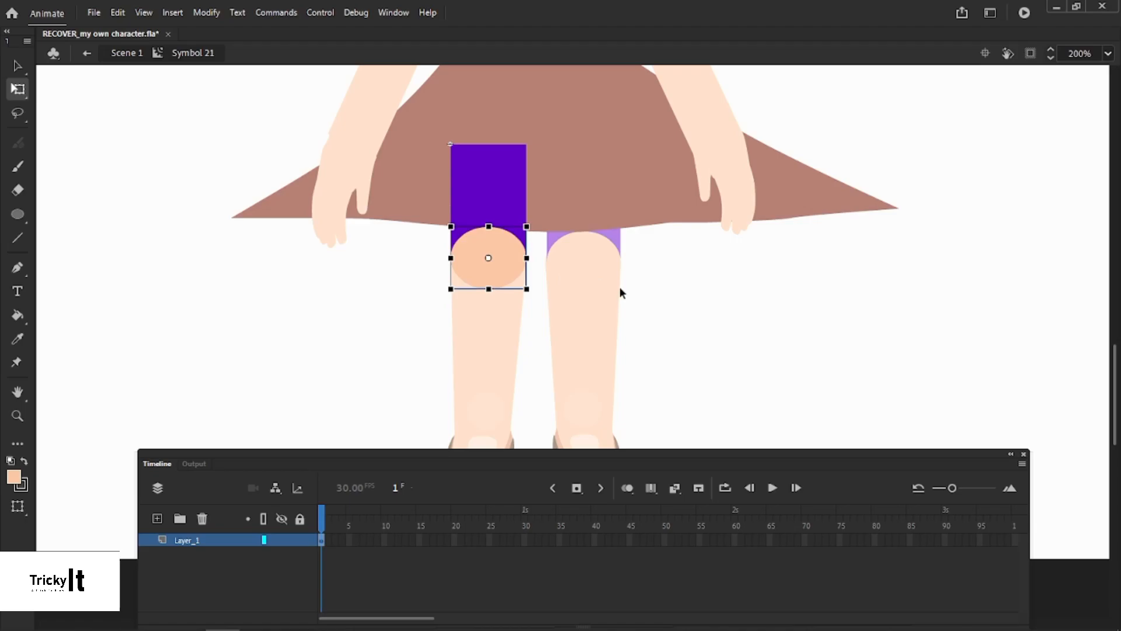
Move the circle in the left_upperleg symbol, in place, onto a new layer below Layer_1 and return to Scene 1
left_click(264, 515)
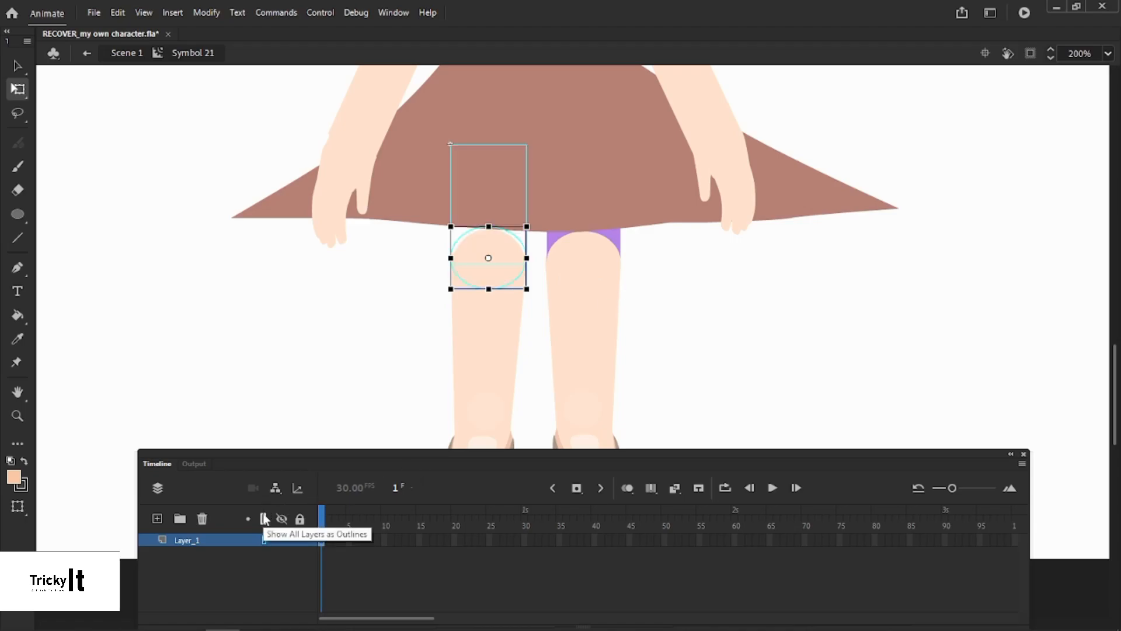
left_click(264, 518)
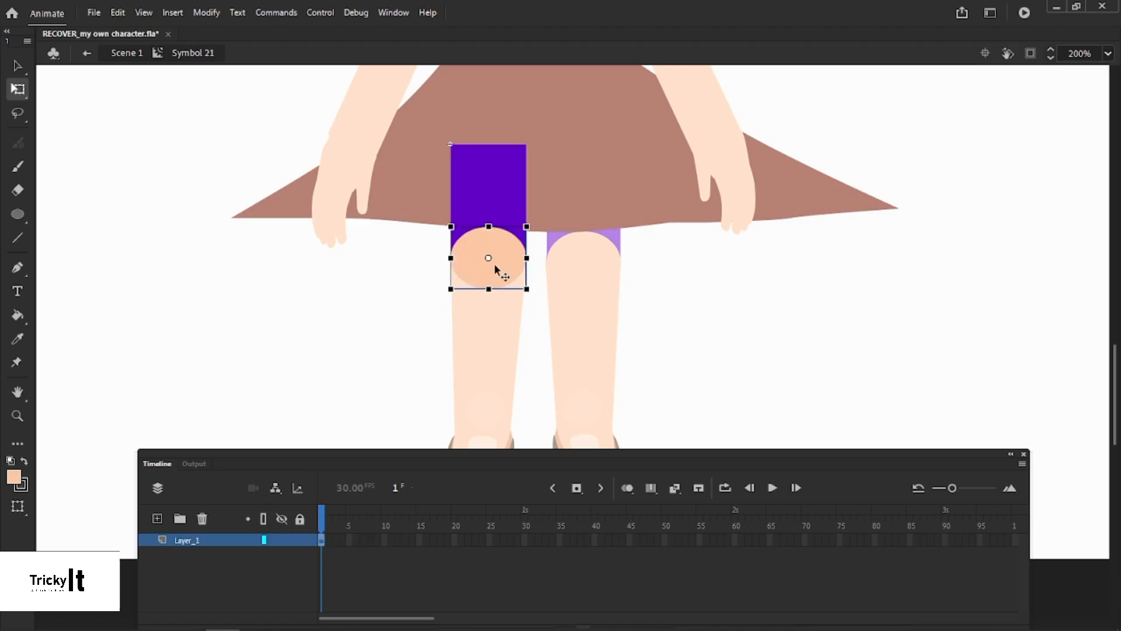
key("Delete")
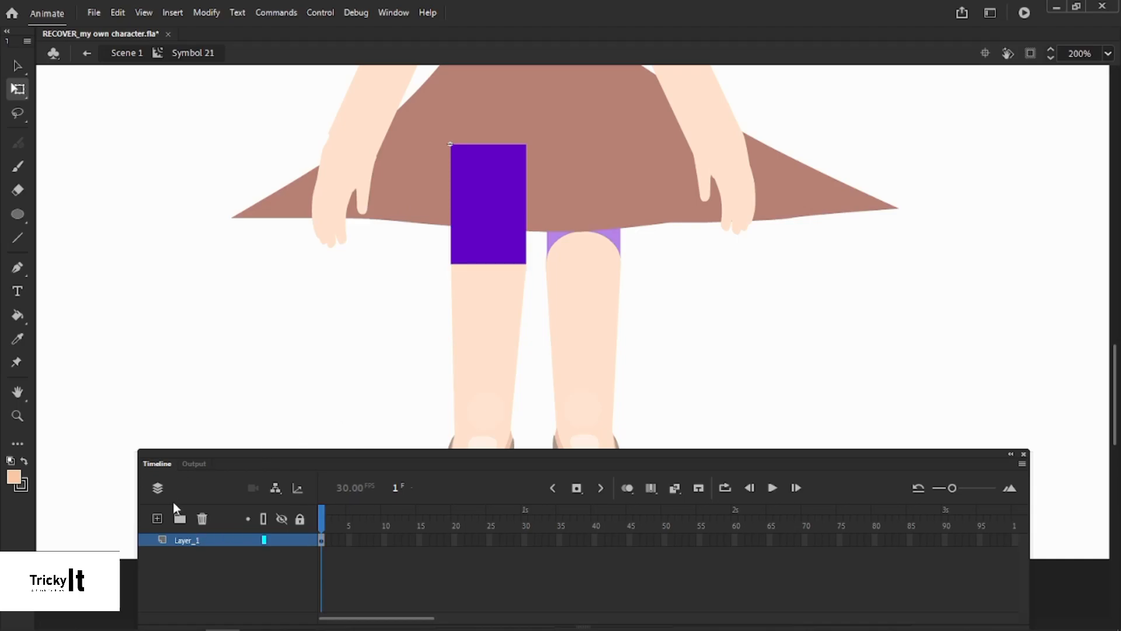
left_click(156, 519)
right_click(166, 363)
left_click(229, 418)
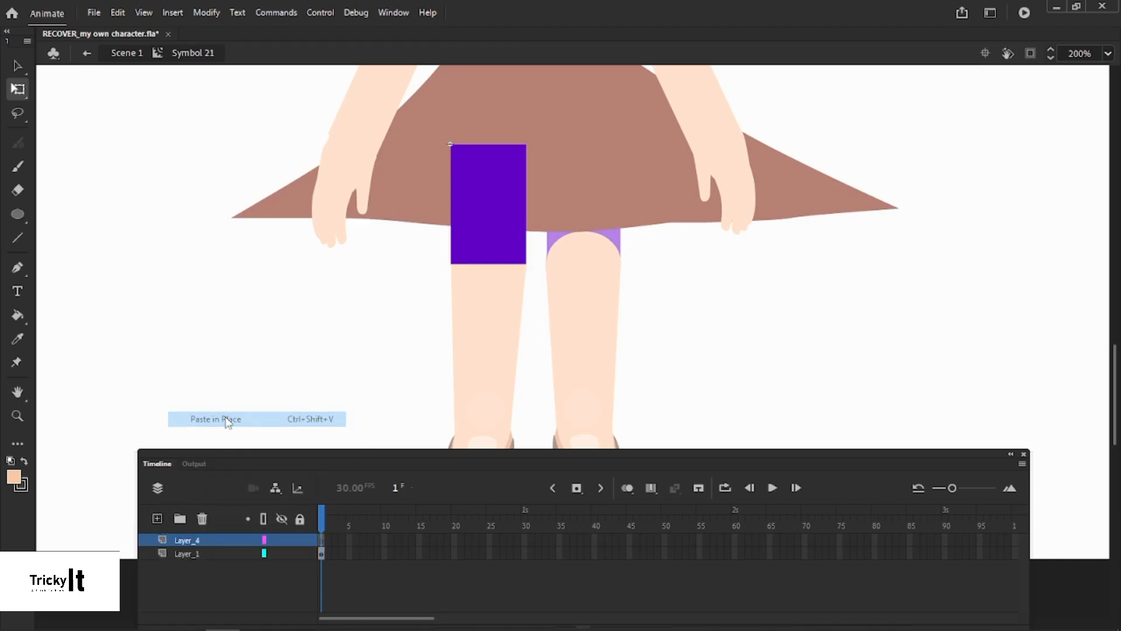
left_click_drag(195, 539, 195, 562)
left_click(228, 401)
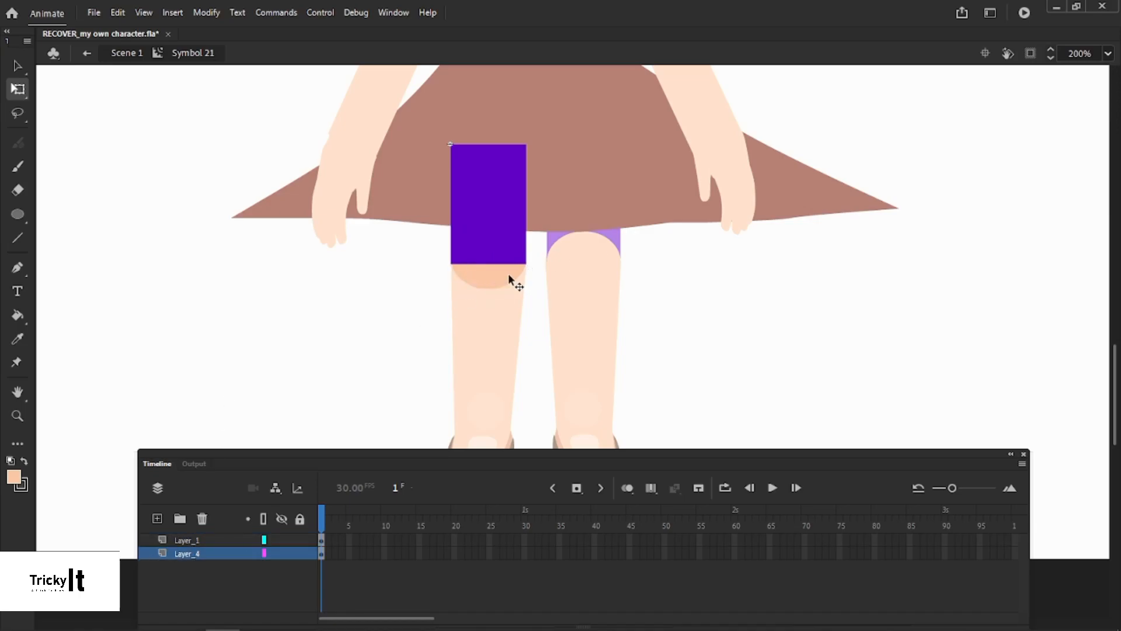
double_click(653, 295)
Select right_lower_leg together with its shoe and move their shared pivot up to the knee
scroll(546, 320, "down", 3)
scroll(547, 321, "up", 3)
scroll(547, 322, "down", 3)
left_click(496, 320)
left_click(499, 219)
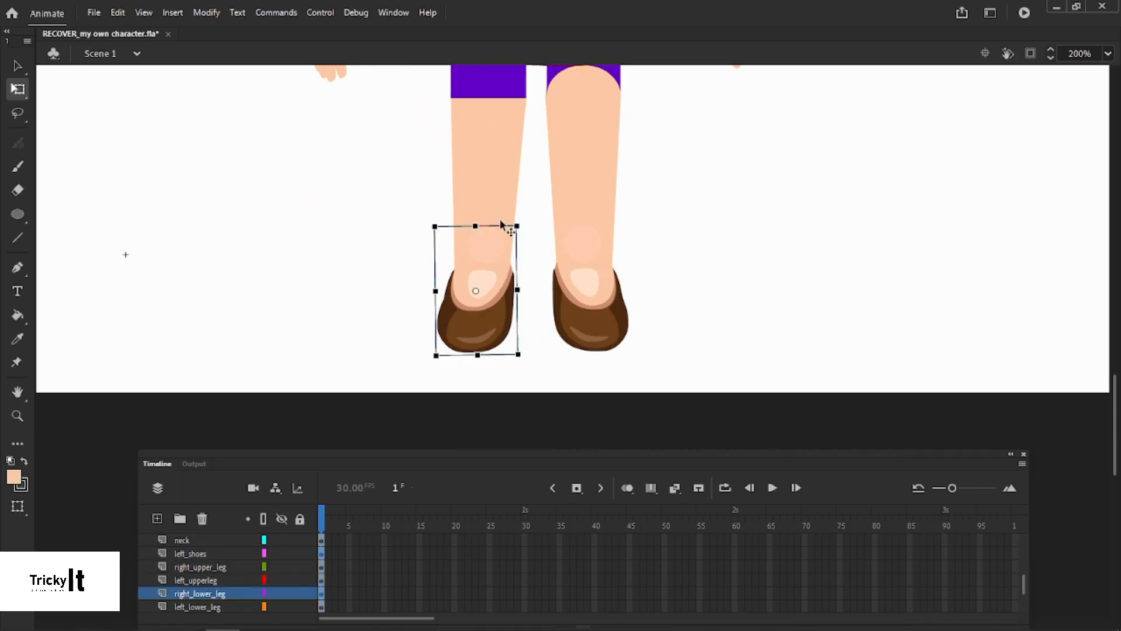
left_click_drag(480, 208, 490, 92)
mouse_move(1115, 393)
left_mouse_down()
mouse_move(1115, 361)
mouse_move(1116, 378)
left_mouse_up()
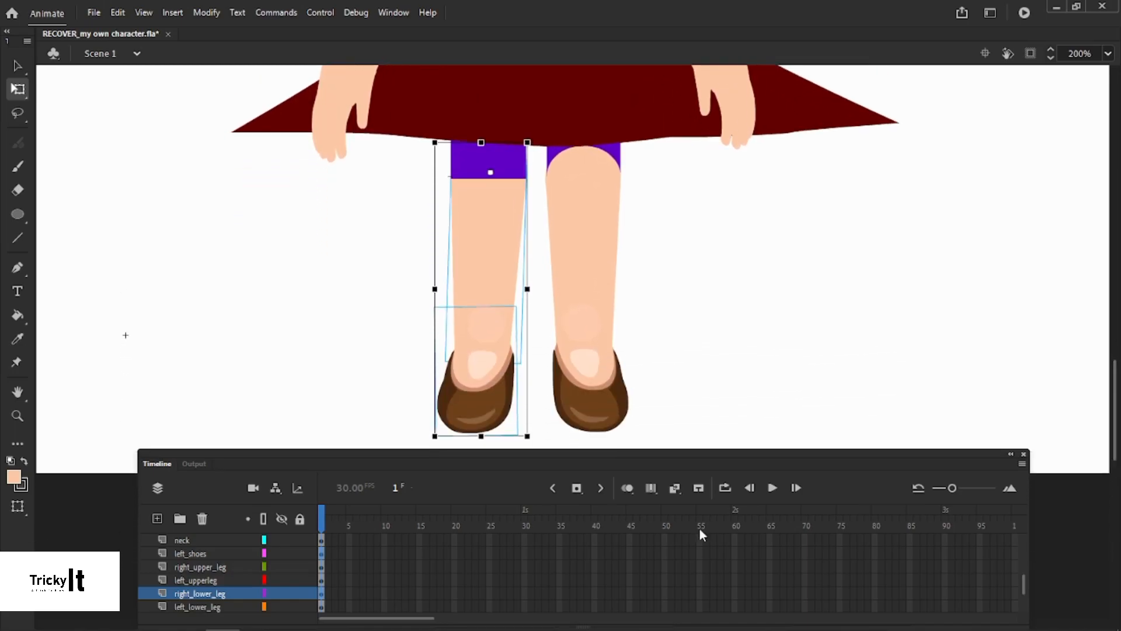
Centre the pivot on the knee circle using the outline display, and rotate the lower leg with its shoe outward, nearly horizontal
left_click(264, 518)
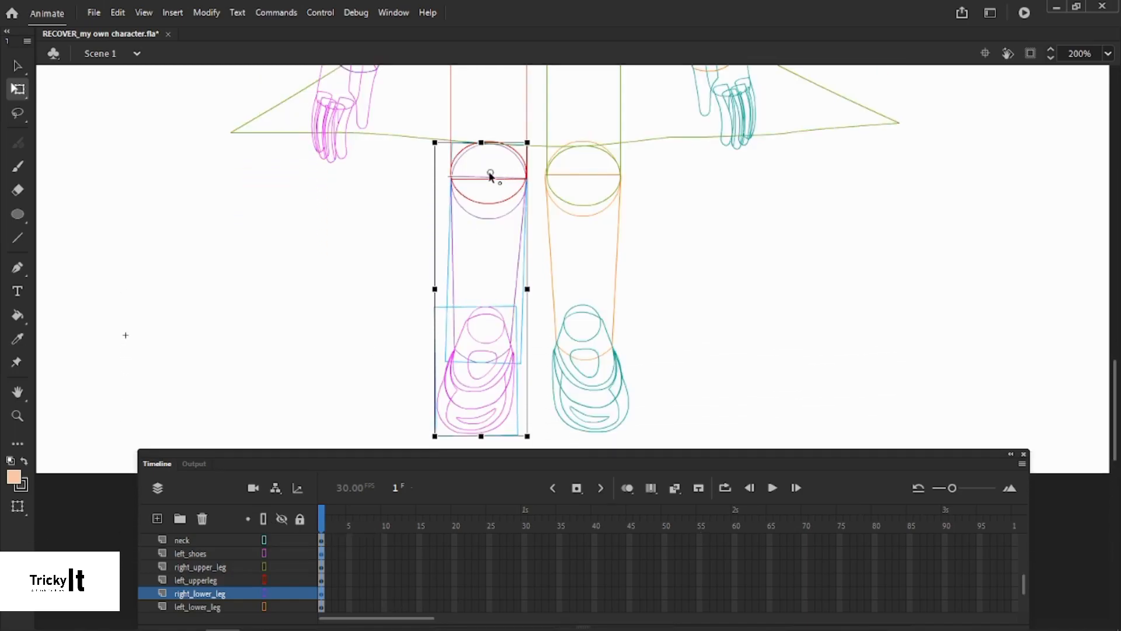
left_click_drag(490, 175, 488, 179)
left_click(264, 518)
left_click_drag(531, 439, 196, 254)
left_click(196, 255)
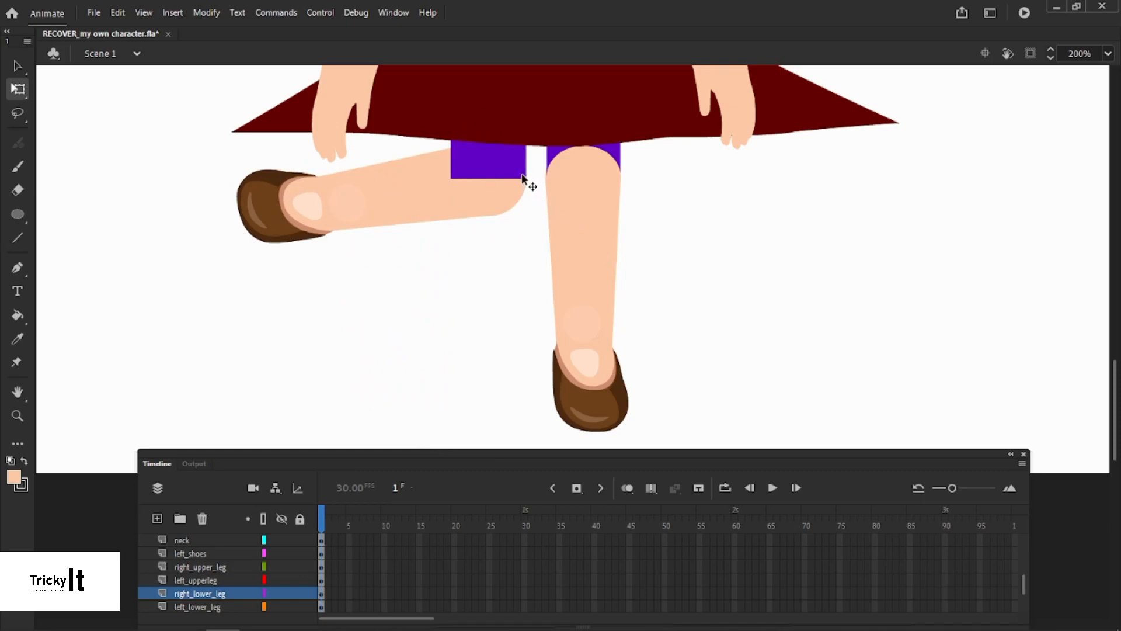
Try to place the raised lower leg's pivot on the knee by eye and rotate the leg back down
left_click_drag(229, 186, 494, 180)
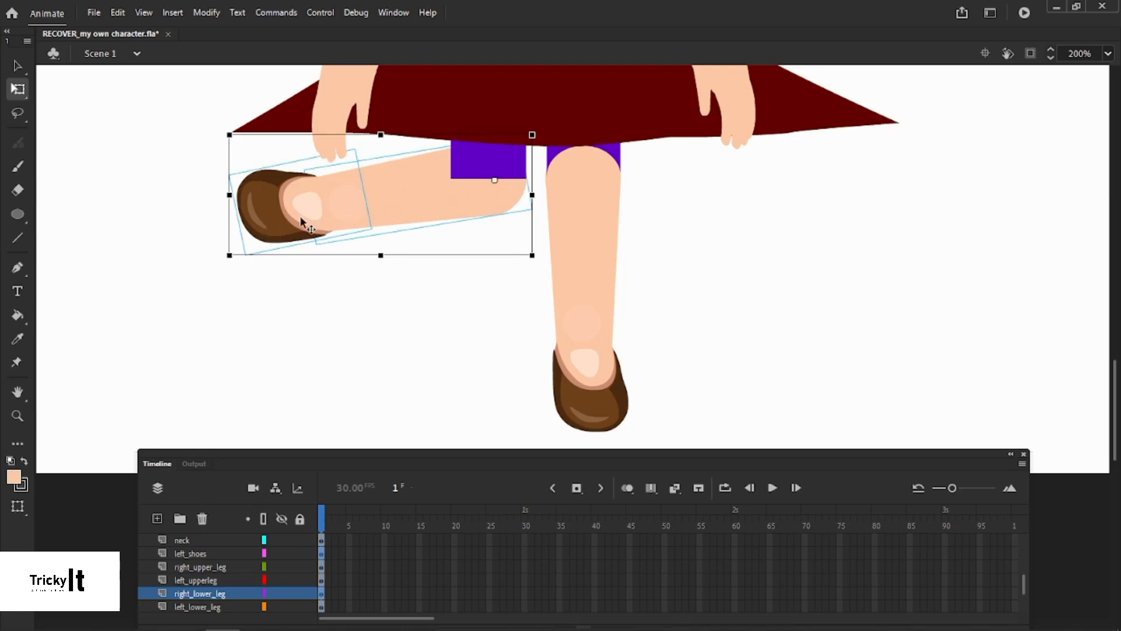
left_click_drag(222, 256, 506, 361)
key("ctrl+z")
key("ctrl+z")
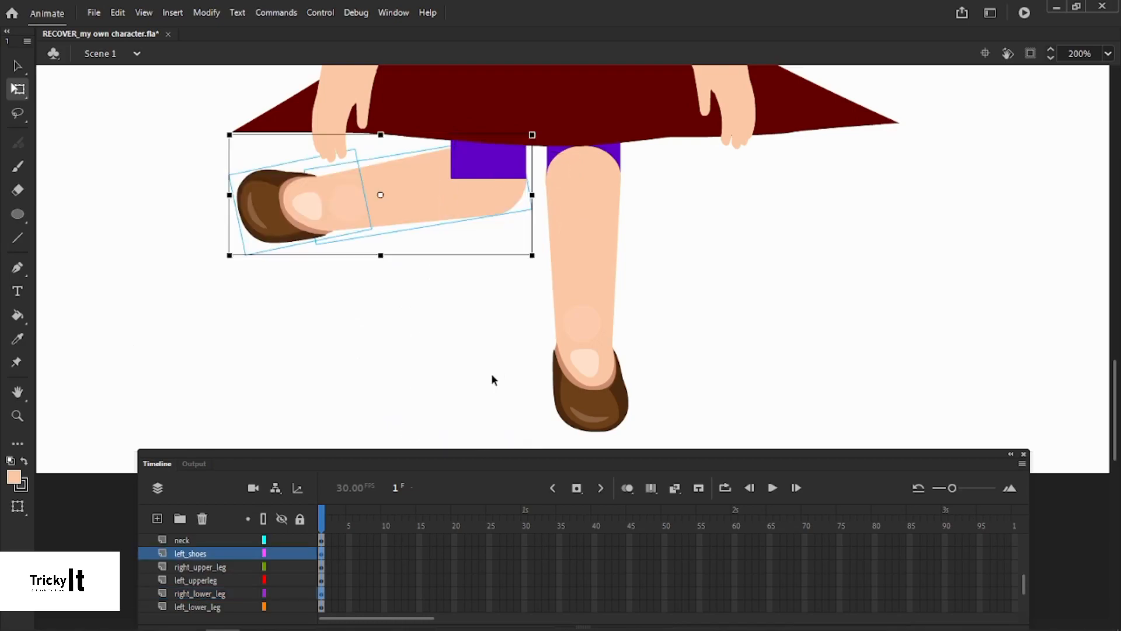
Place the raised lower leg's pivot on the knee circle's centre in outline display and rotate the leg back to upright
left_click(266, 517)
left_click_drag(380, 195, 491, 178)
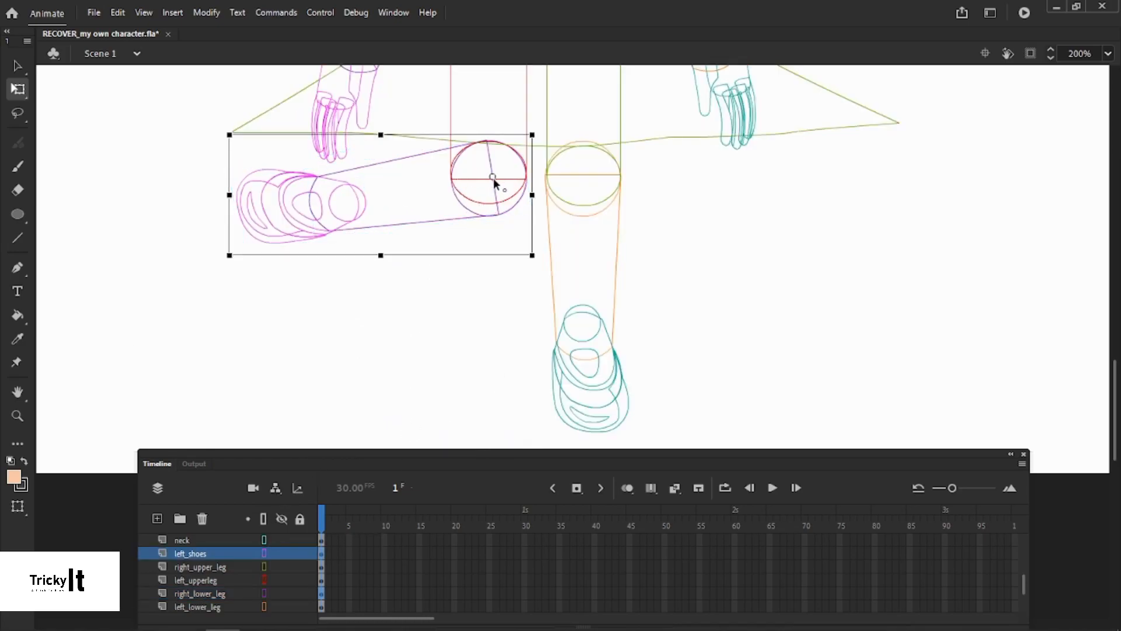
left_click(272, 515)
left_click_drag(222, 266, 496, 358)
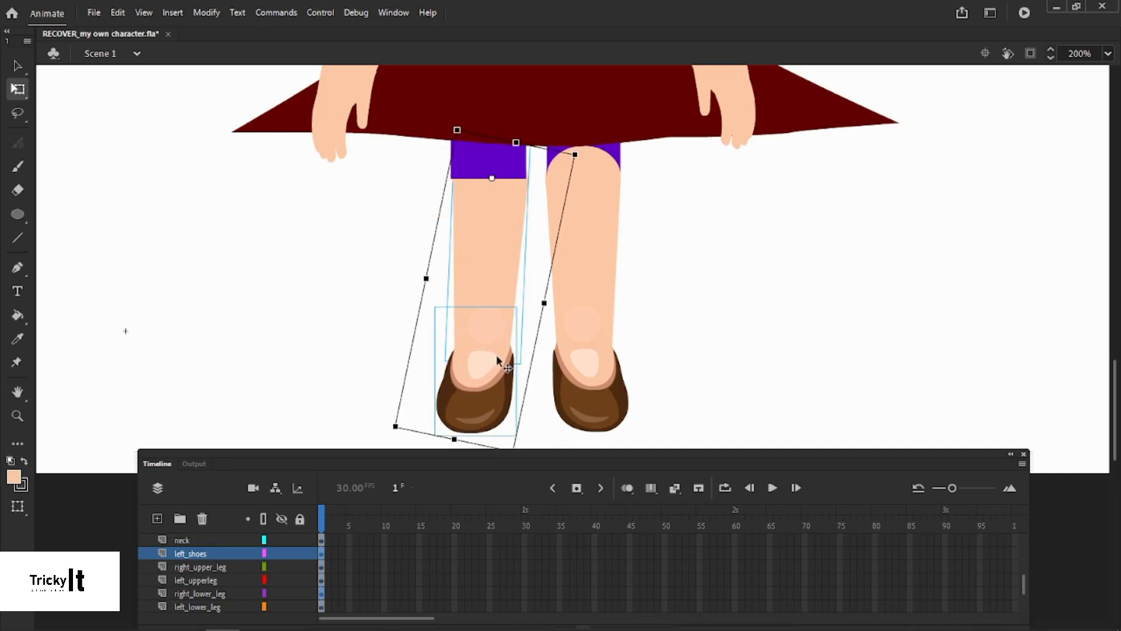
left_click(790, 273)
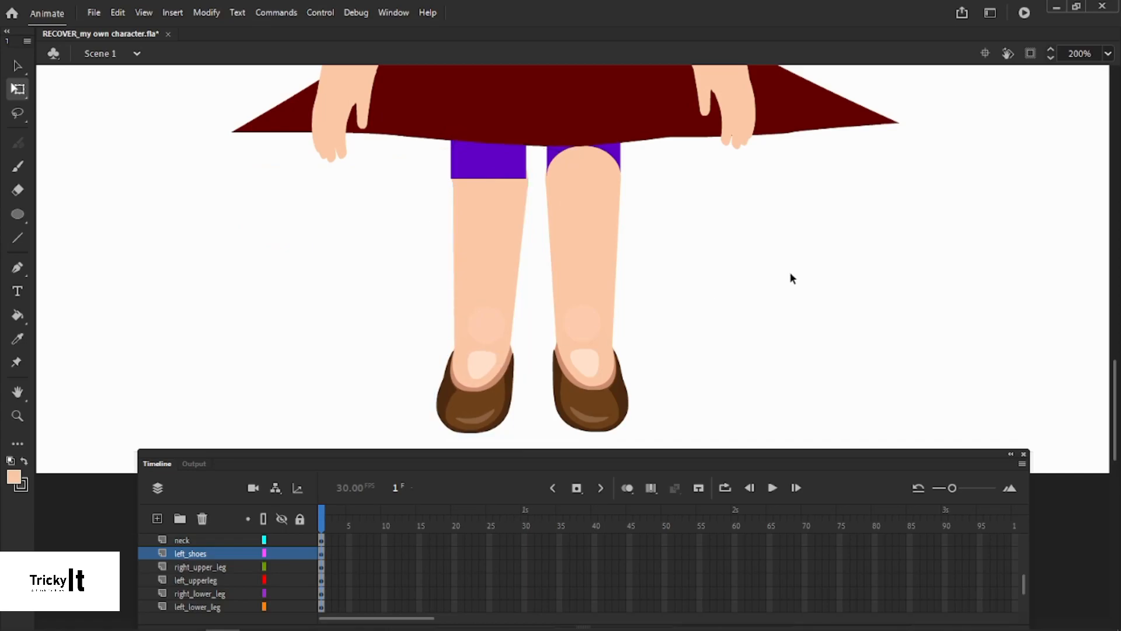
Open the right_upper_leg symbol and convert its knee circle to a Movie Clip symbol
double_click(597, 150)
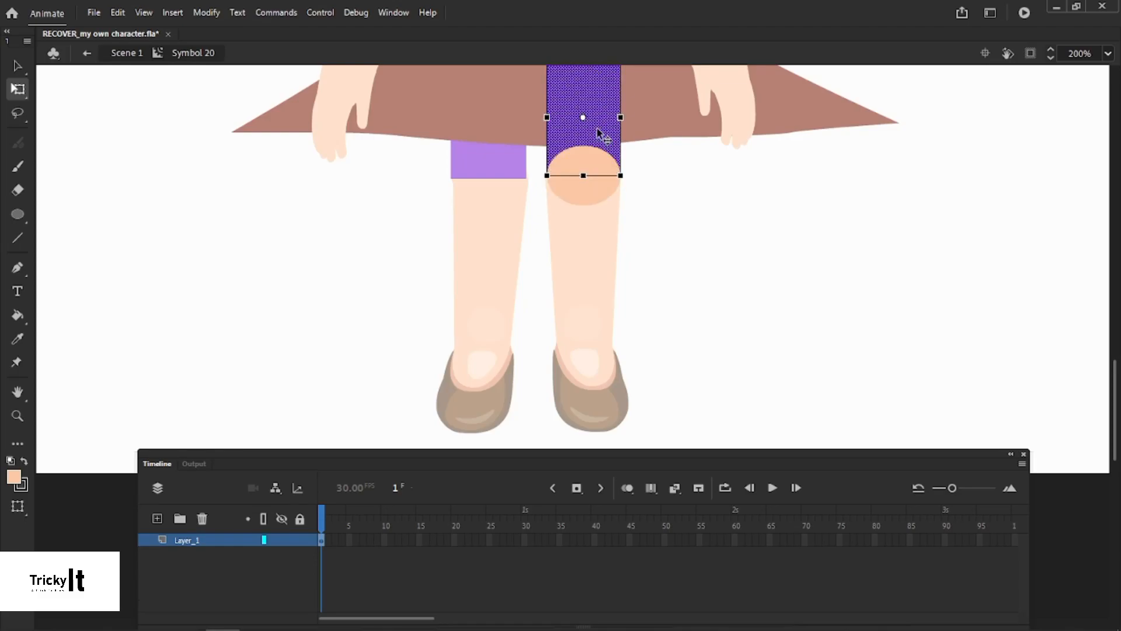
left_click(579, 195)
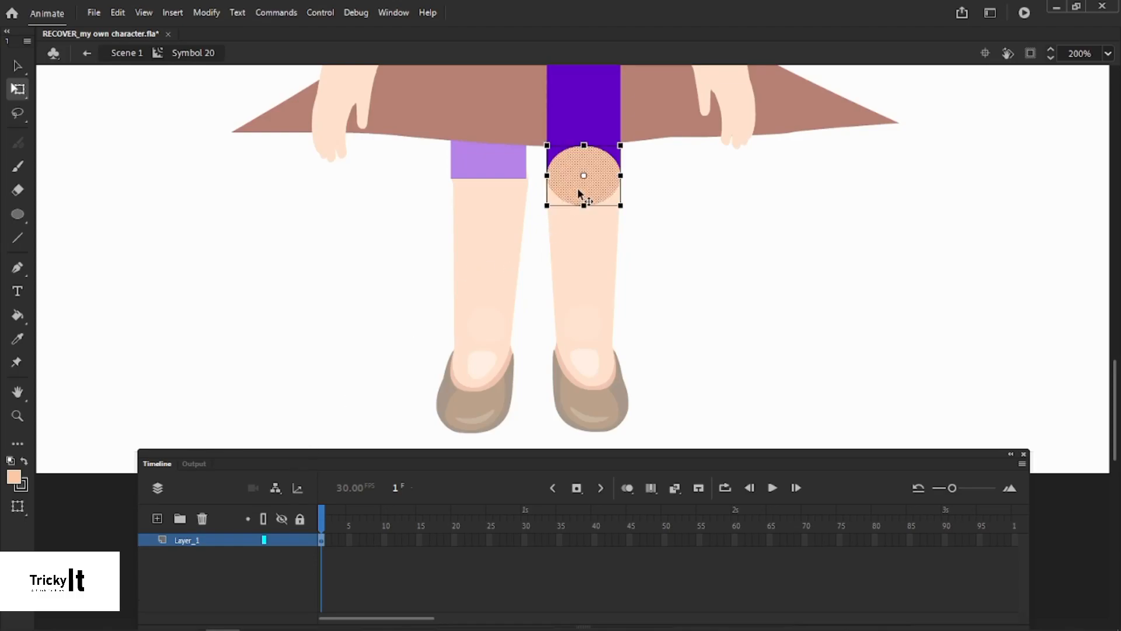
right_click(580, 194)
left_click(648, 543)
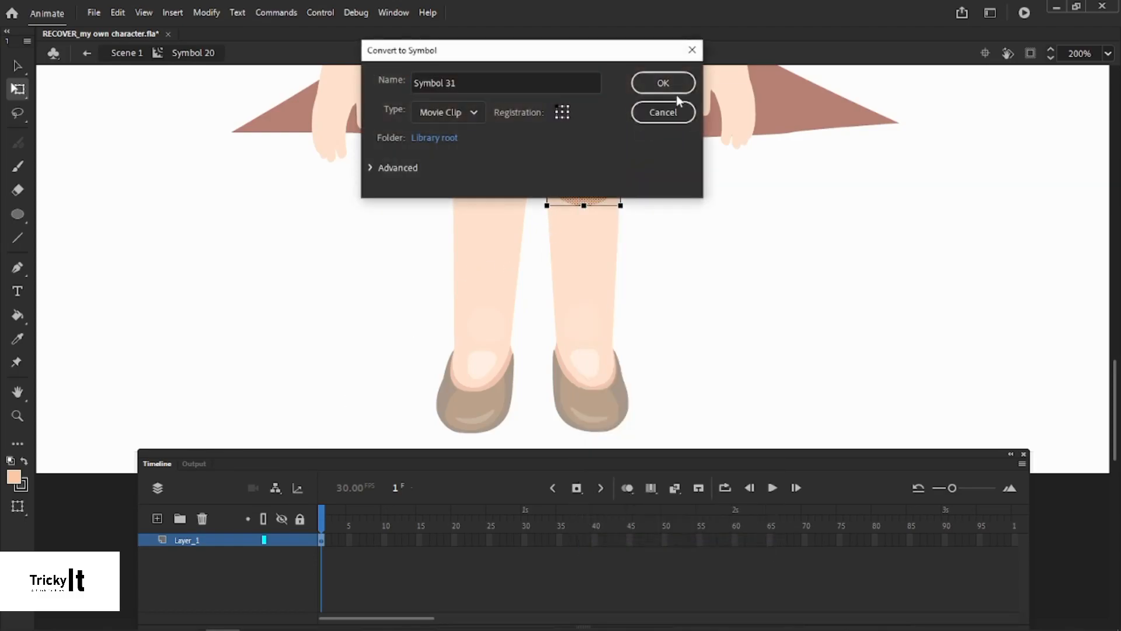
key("Return")
Move the circle aside and reshape the purple upper leg's curved lower edge into a nearly straight line
left_click_drag(591, 175, 666, 175)
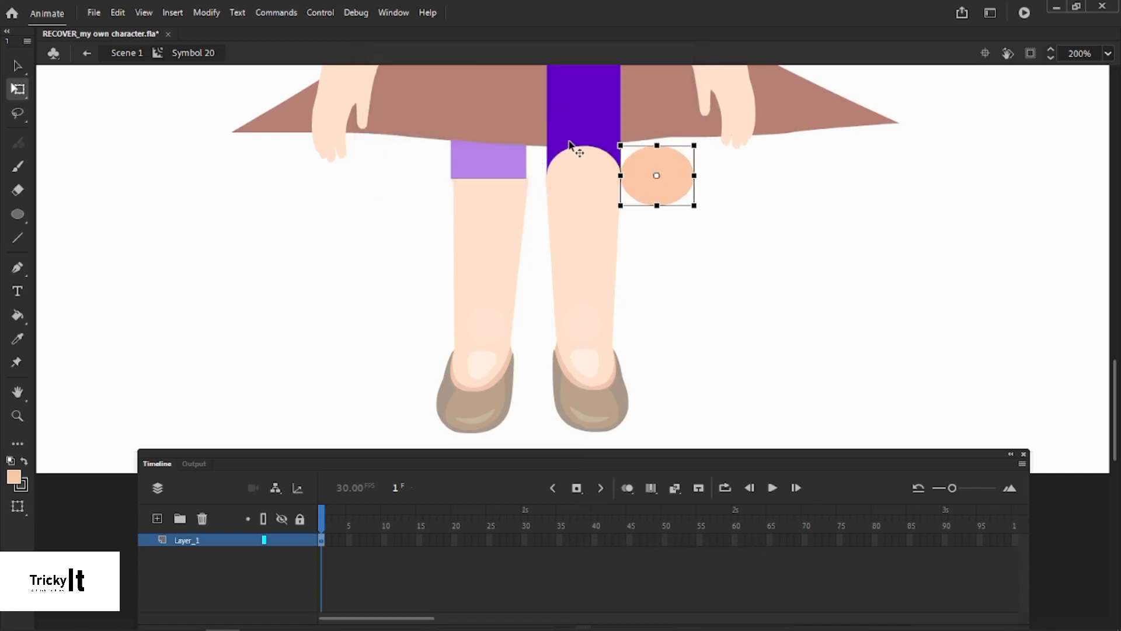
mouse_move(583, 173)
left_mouse_down()
mouse_move(553, 182)
mouse_move(620, 174)
mouse_move(670, 183)
mouse_move(591, 180)
left_mouse_up()
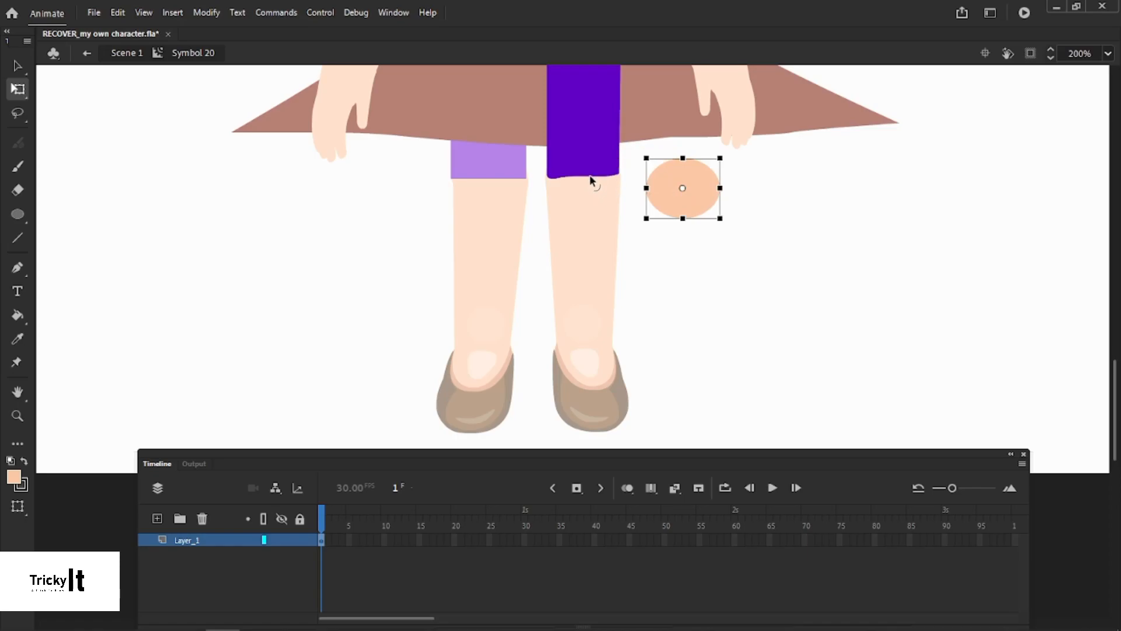
left_click(895, 257)
Move the circle onto a new layer below Layer_1, positioned over the purple shape's lower edge, and return to Scene 1
left_click(709, 195)
key("ctrl+x")
left_click(157, 518)
right_click(177, 332)
left_click(245, 382)
left_click_drag(695, 188, 594, 173)
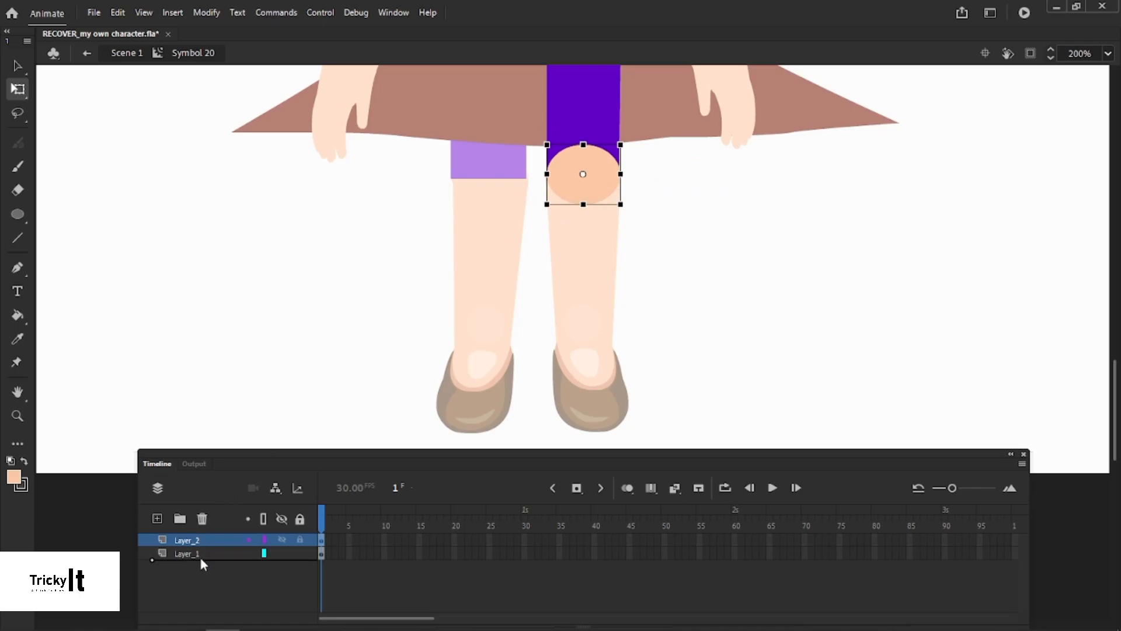
double_click(271, 309)
left_click(692, 252)
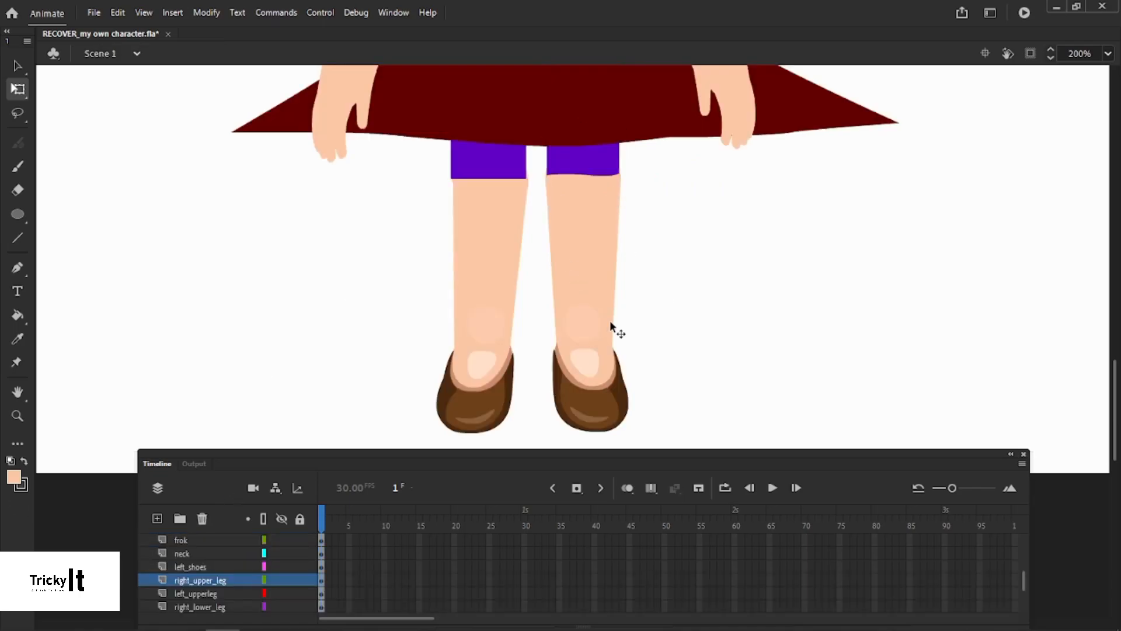
Set the pivot of the other lower leg and its shoe to the knee circle's centre, and rotate them outward and back down
left_click_drag(648, 439, 570, 216)
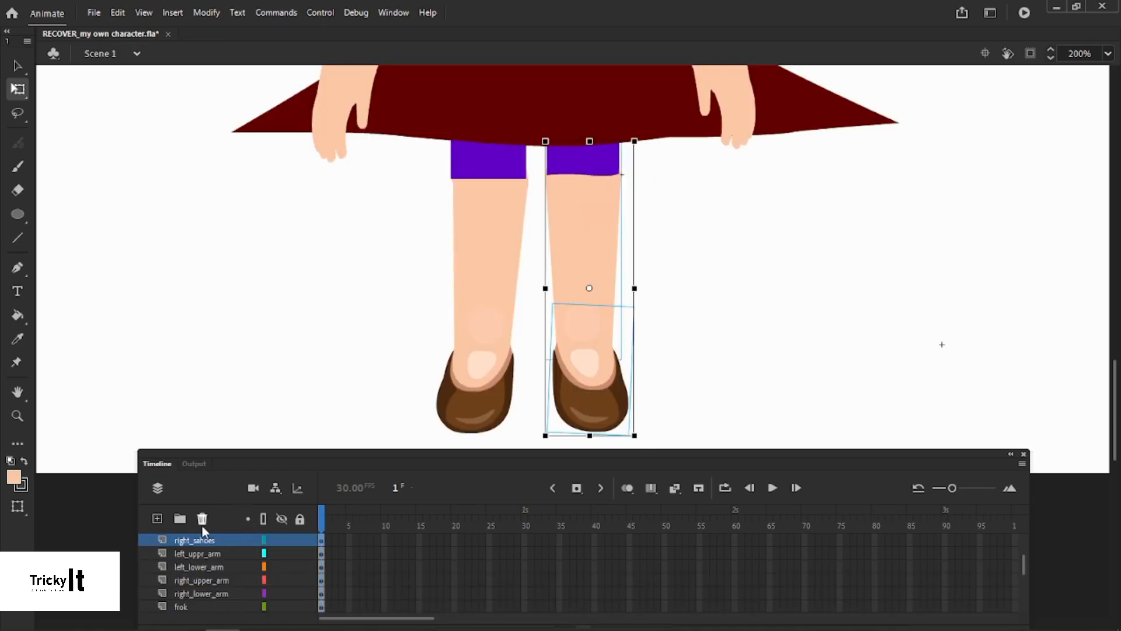
left_click(264, 518)
left_click_drag(587, 292, 586, 177)
left_click(263, 518)
left_click_drag(639, 443, 827, 158)
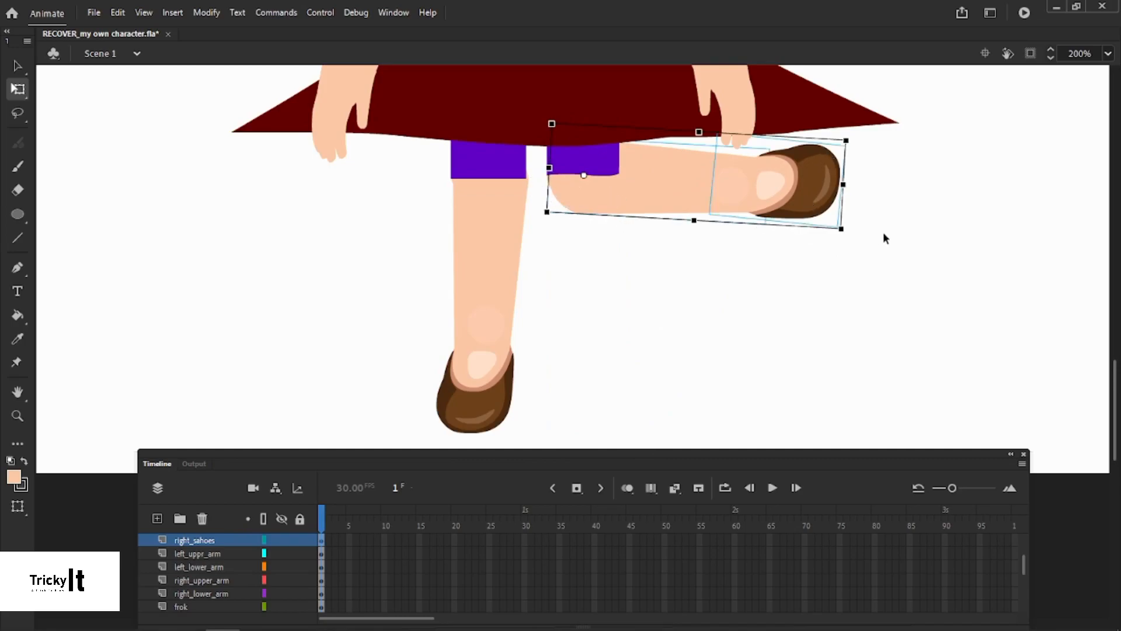
left_click_drag(853, 233, 577, 315)
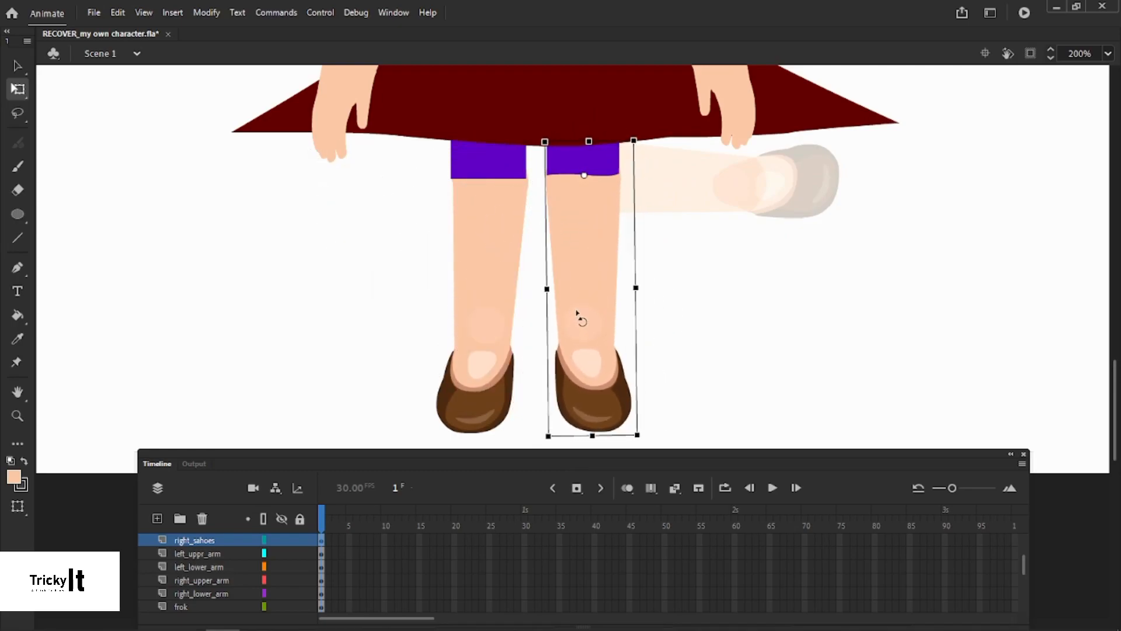
left_click(710, 292)
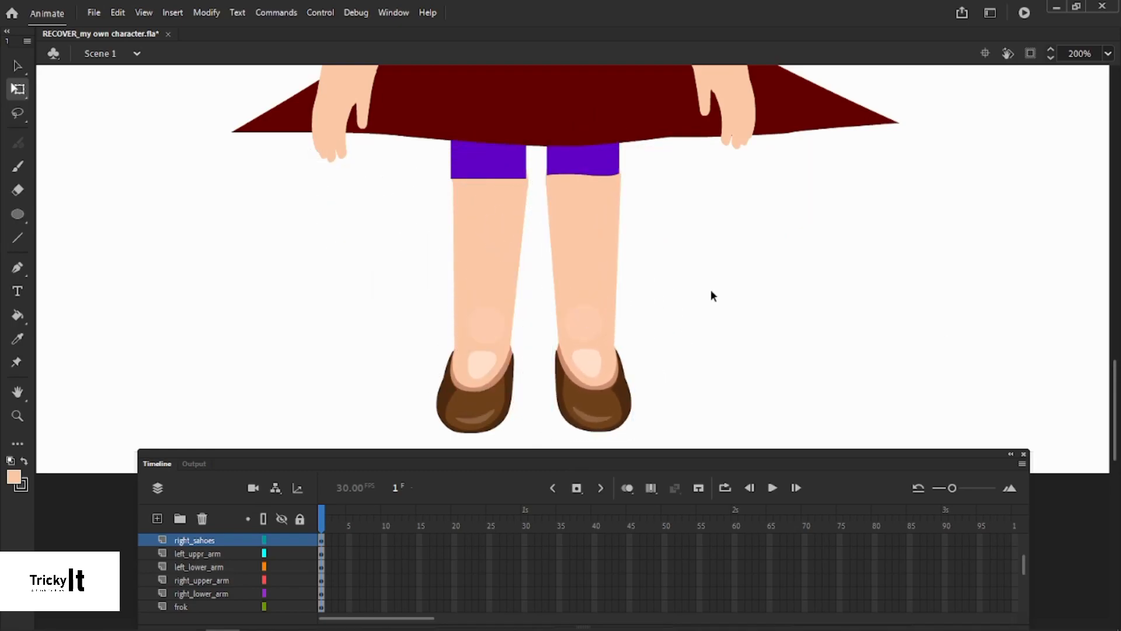
Select the character's head, neck, torso and upper arms together for free transformation
left_click(18, 415)
left_click(664, 264, "alt")
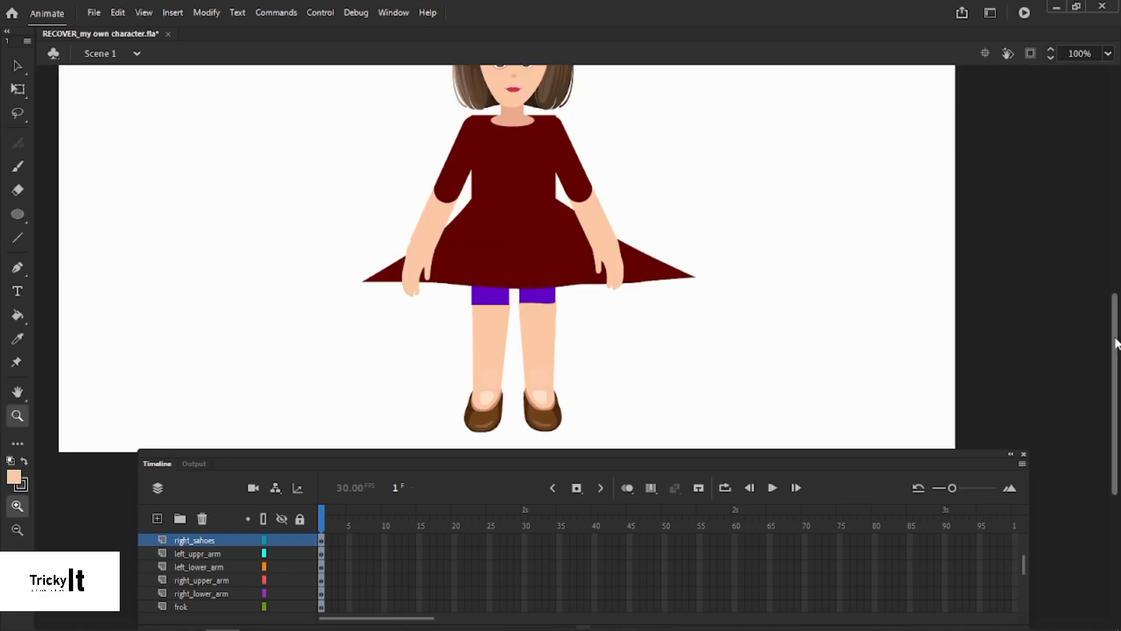
scroll(929, 418, "up", 3)
left_click_drag(707, 466, 705, 543)
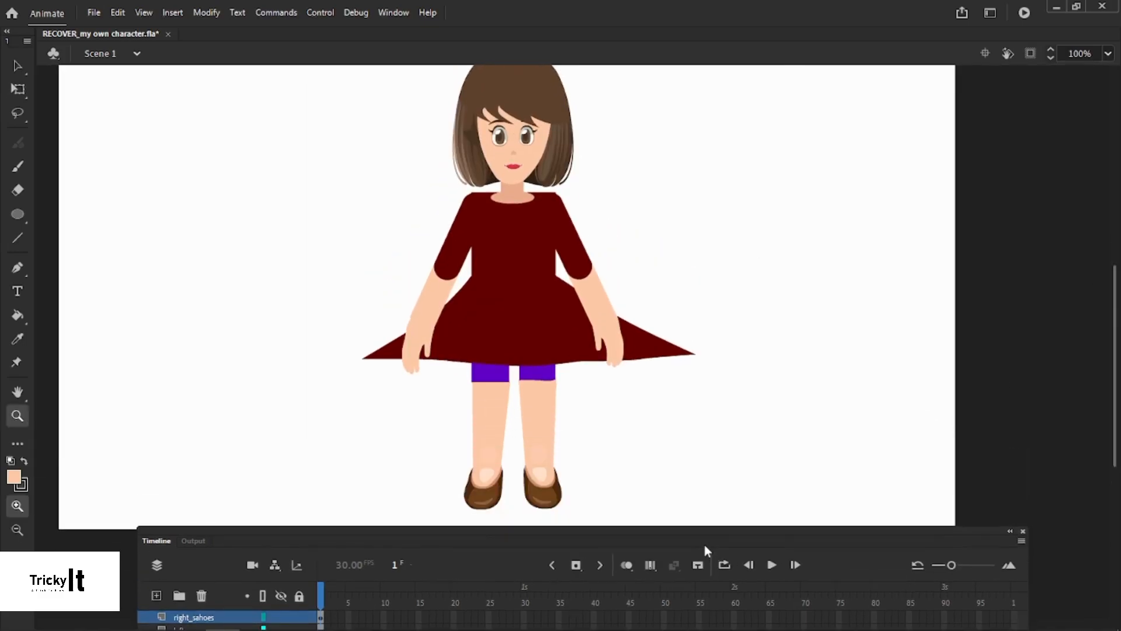
left_click(8, 68)
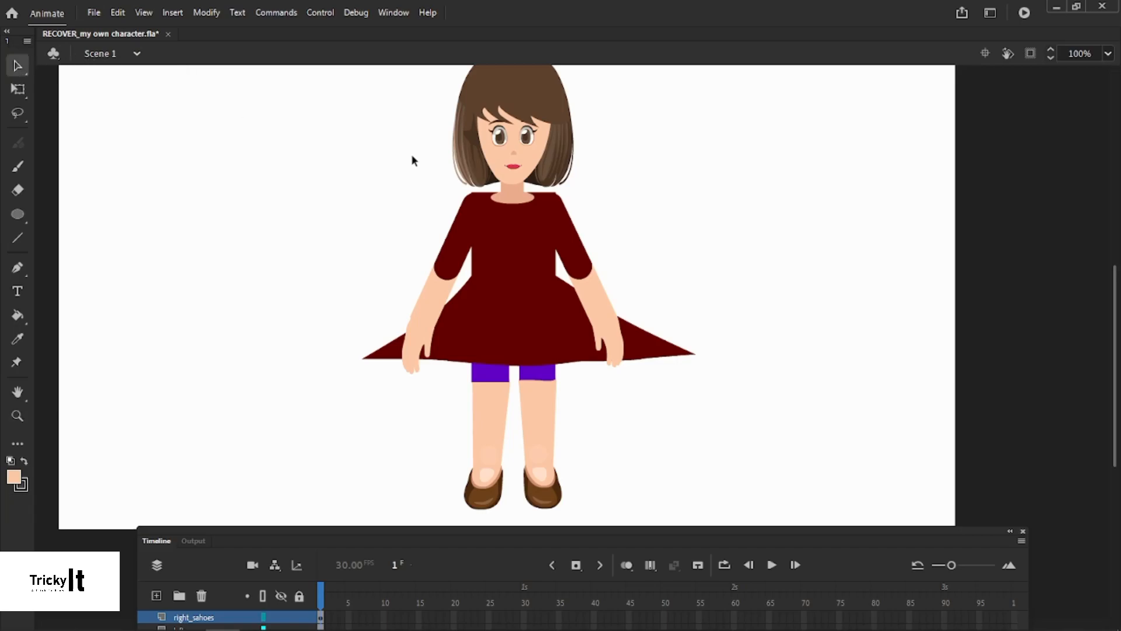
left_click_drag(444, 78, 588, 223)
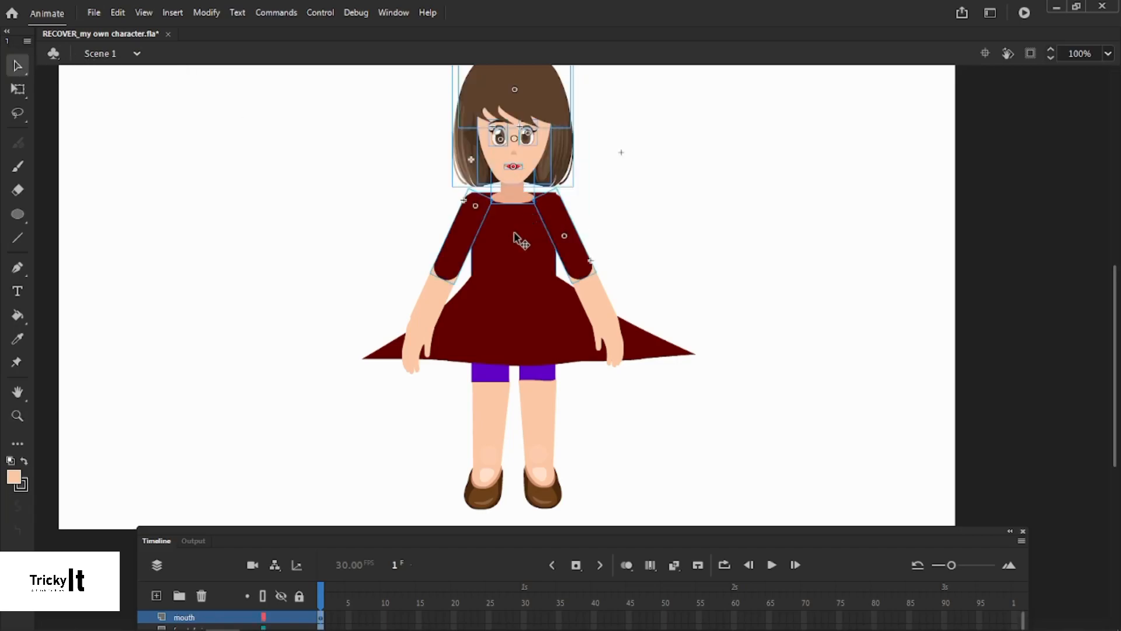
left_click(514, 233)
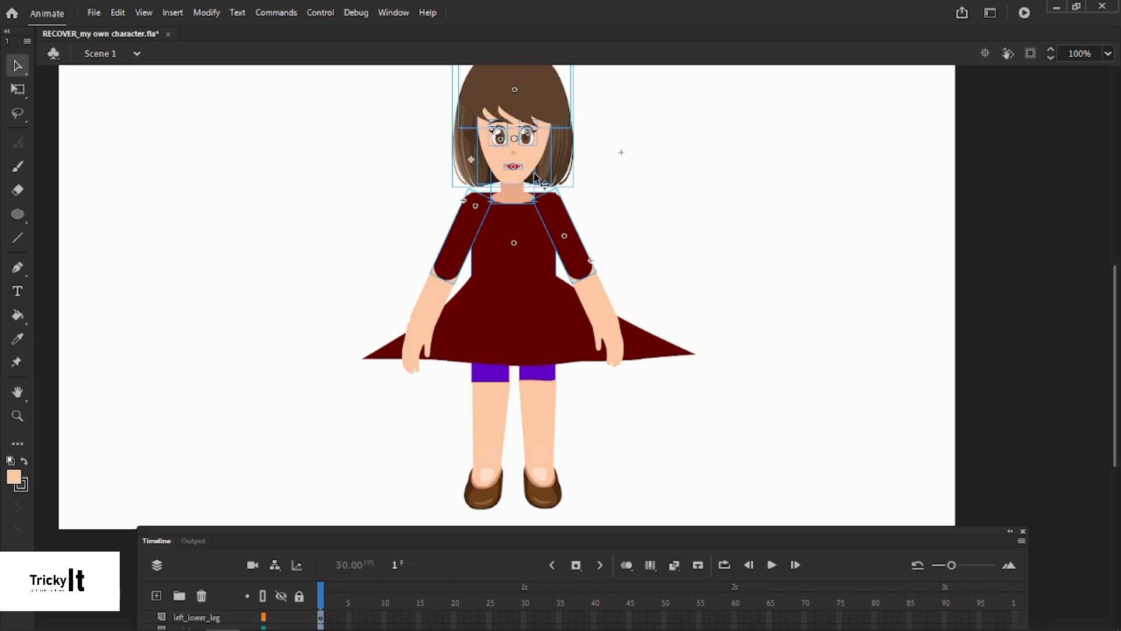
left_click(12, 88)
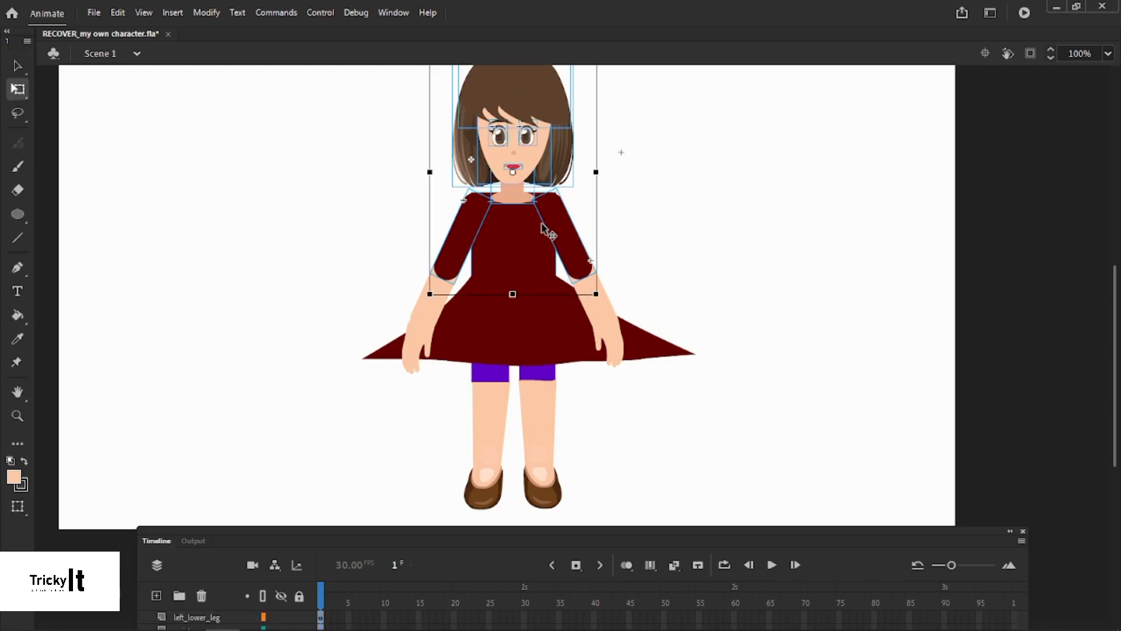
Try to set the selected upper body's pivot at the centre of the torso circle using the outline display
left_click(263, 595)
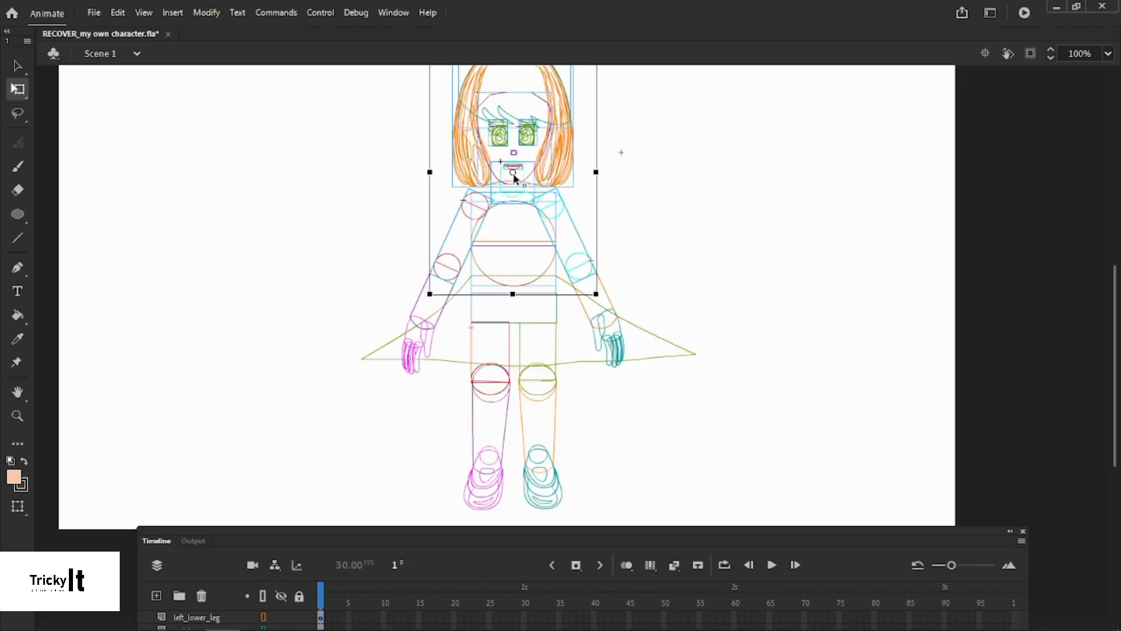
left_click_drag(514, 172, 515, 243)
left_click(263, 595)
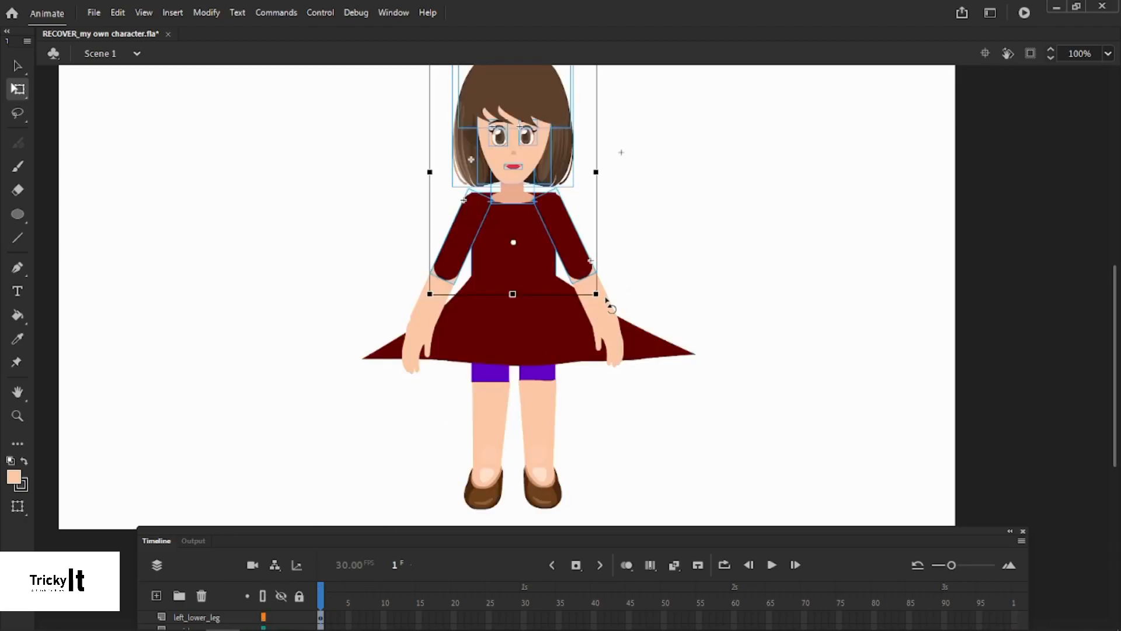
Add both lower arms and both hands to the upper-body selection
left_click(612, 348)
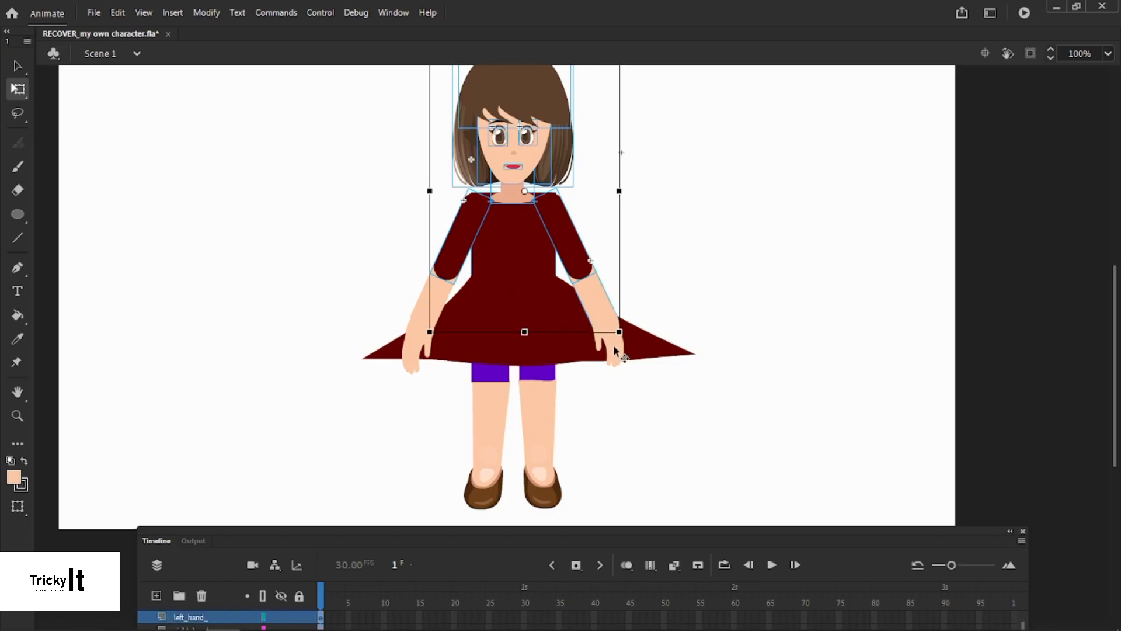
left_click(614, 347, "shift")
left_click(429, 298, "shift")
left_click(421, 336, "shift")
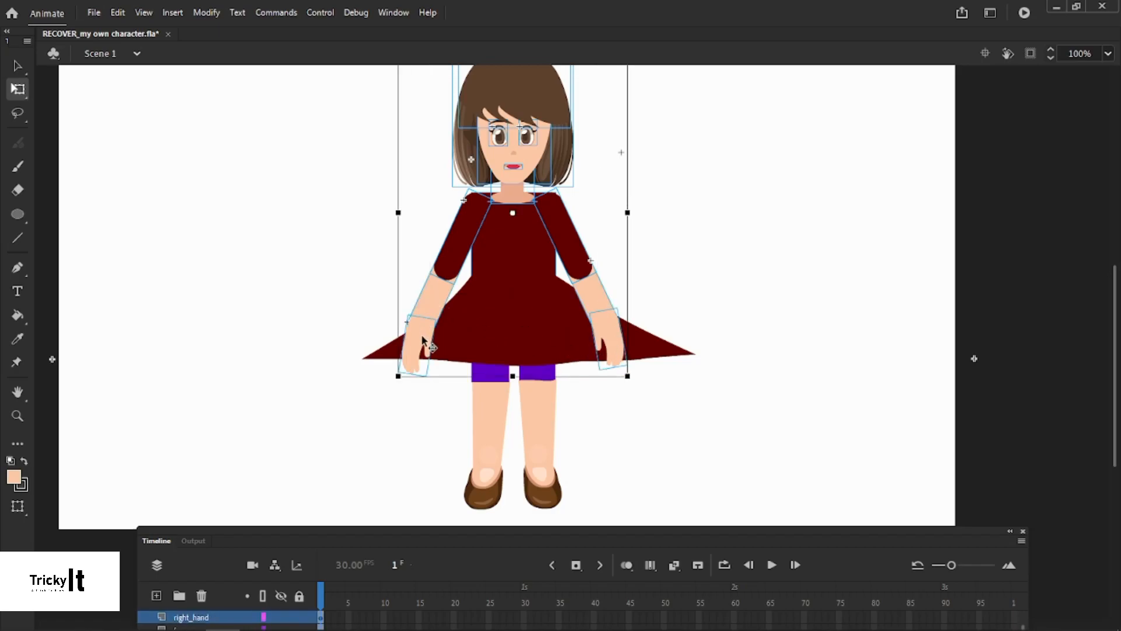
Set the selected upper body's pivot at the torso circle's centre using the outline display, and test rotating it
left_click(264, 595)
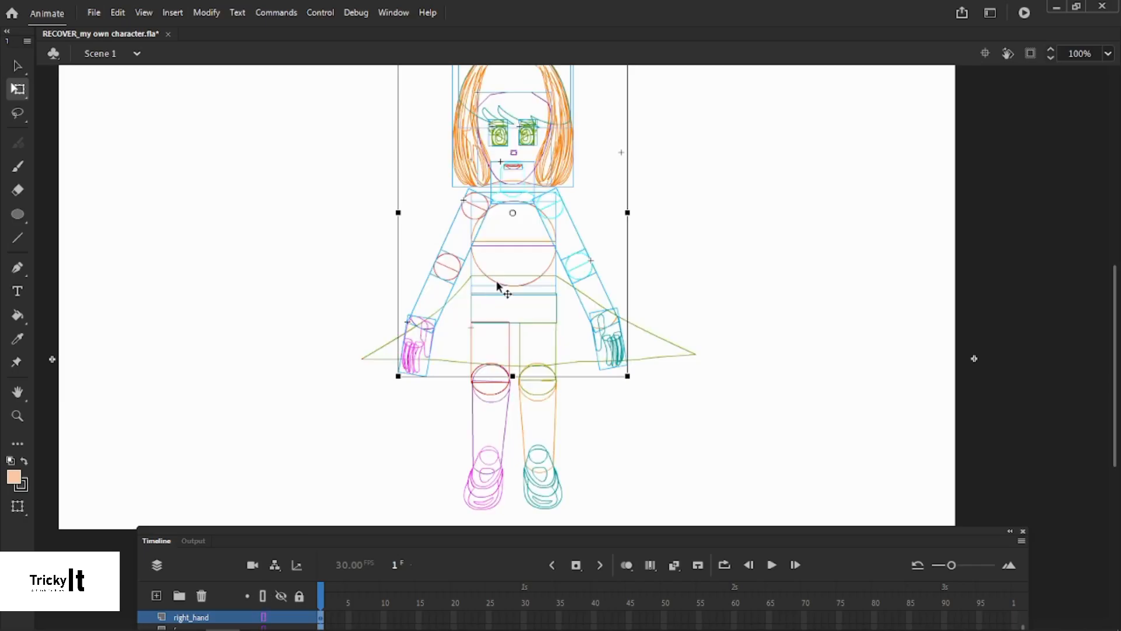
left_click_drag(509, 212, 509, 241)
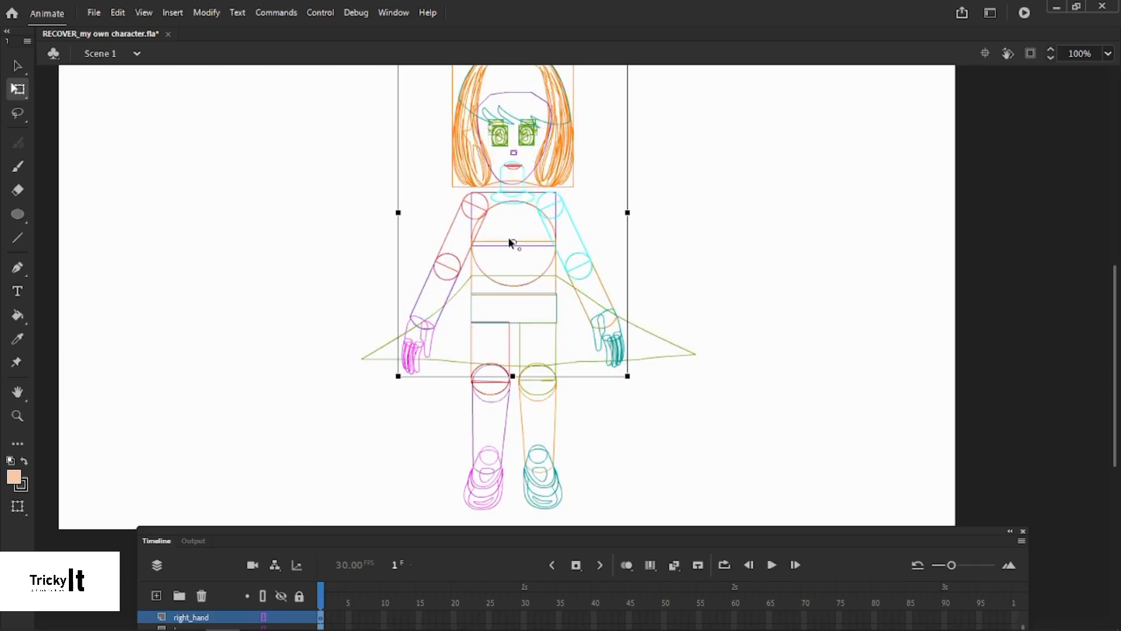
left_click(262, 596)
left_click_drag(636, 380, 596, 335)
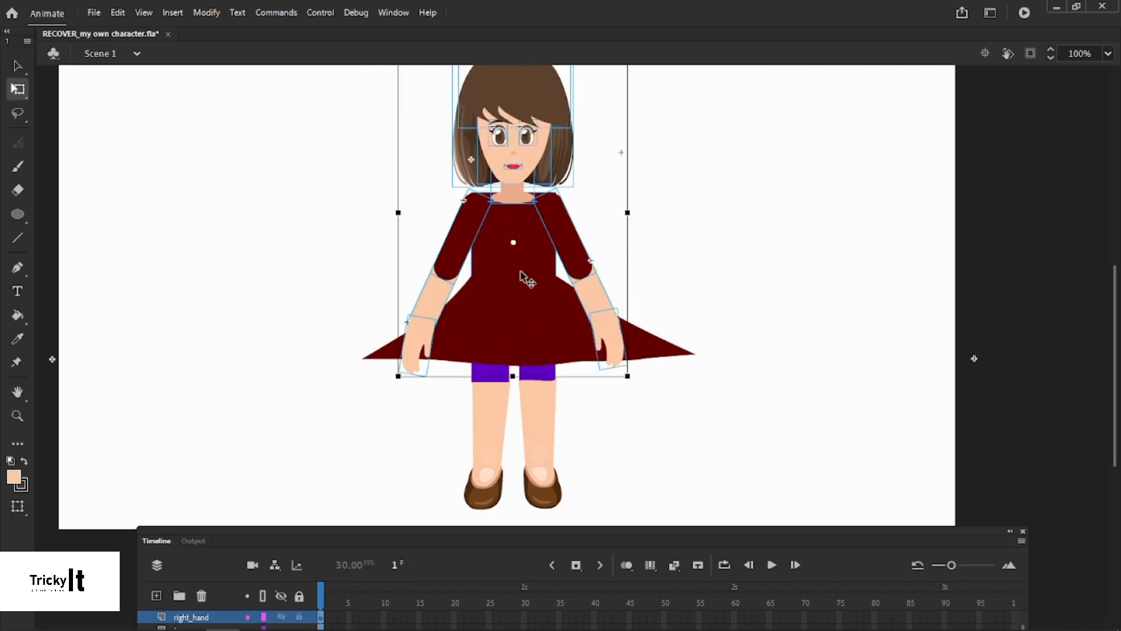
Try moving the upper-body selection's pivot down to the centre of the hips' upper edge
left_click(263, 595)
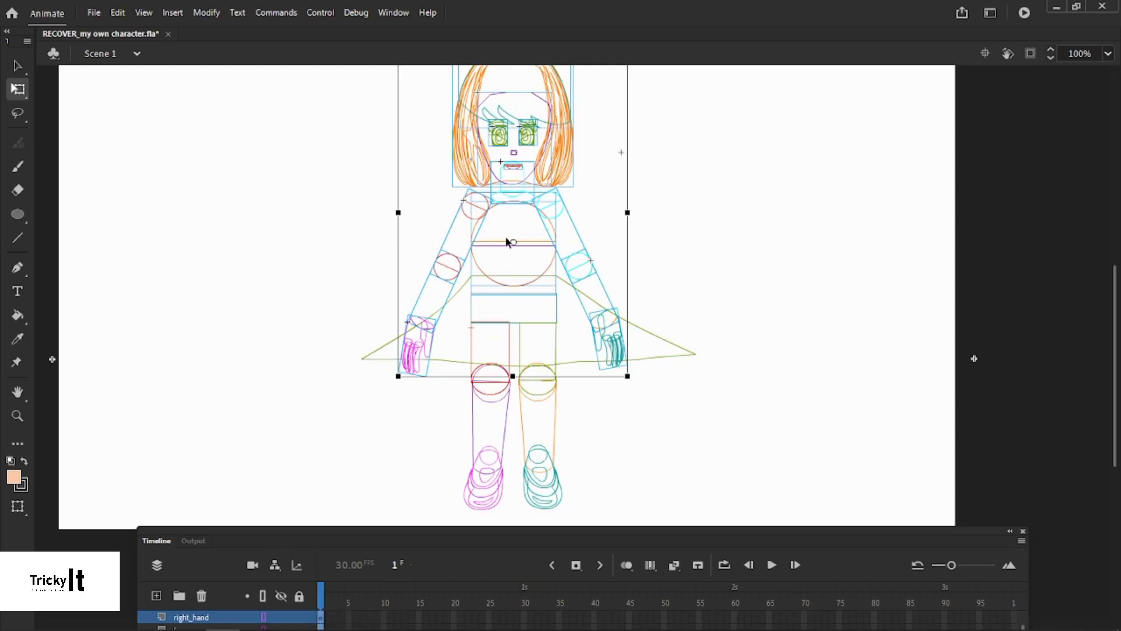
left_click_drag(514, 244, 514, 261)
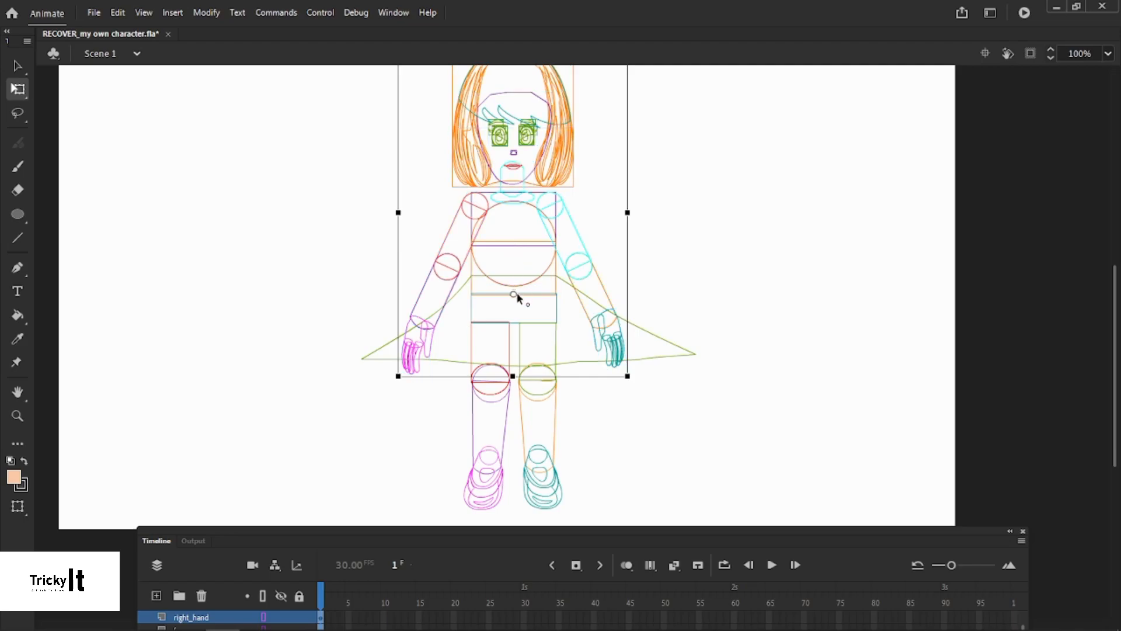
left_click_drag(517, 294, 518, 295)
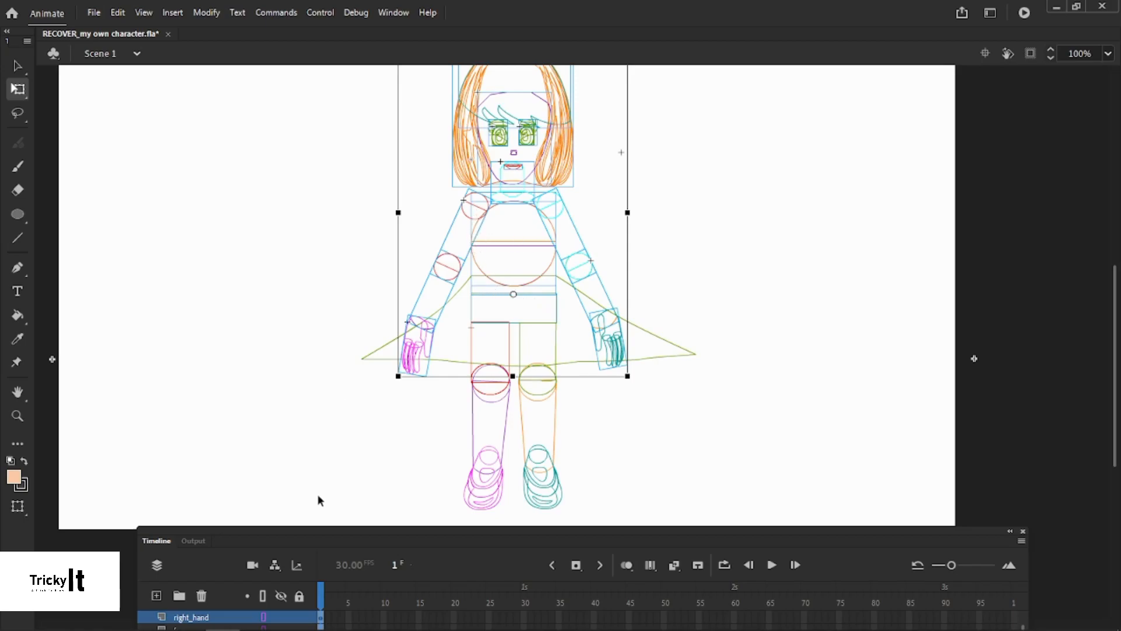
left_click(264, 595)
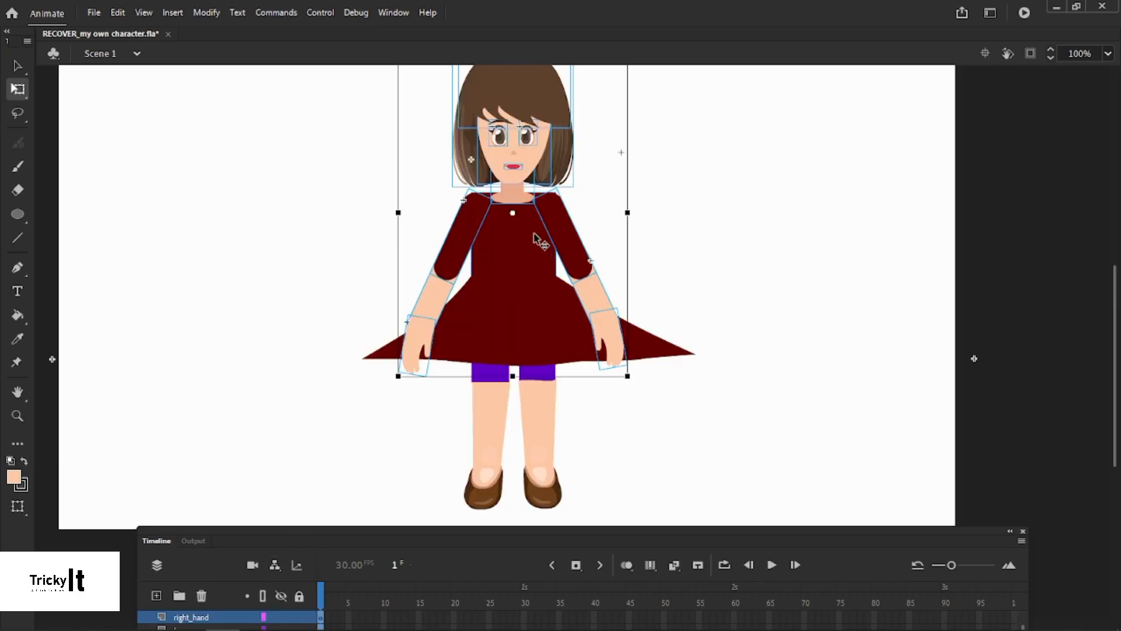
Place the upper-body pivot at the centre of the torso circle, test the rotation and clear the selection
left_click(263, 596)
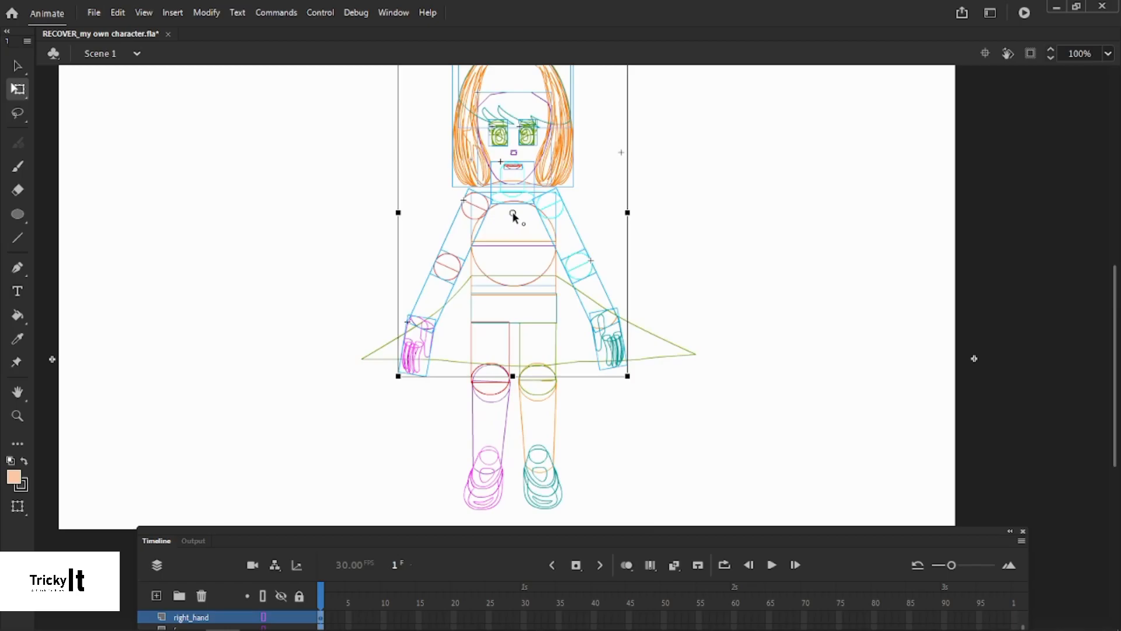
left_click(263, 596)
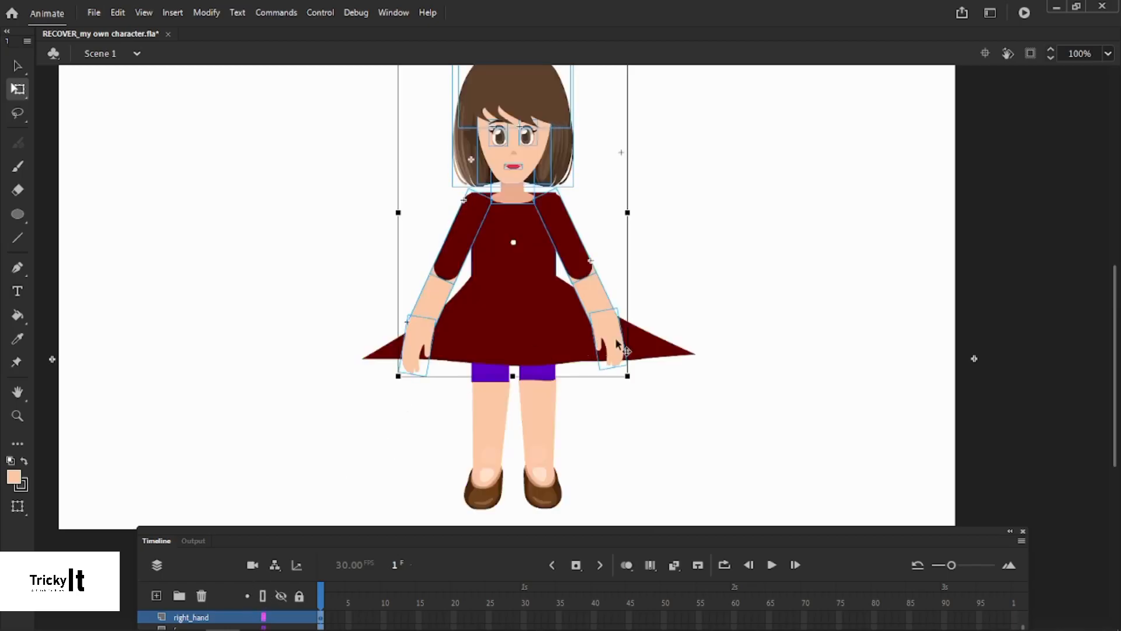
left_click_drag(642, 383, 613, 346)
left_click(669, 269)
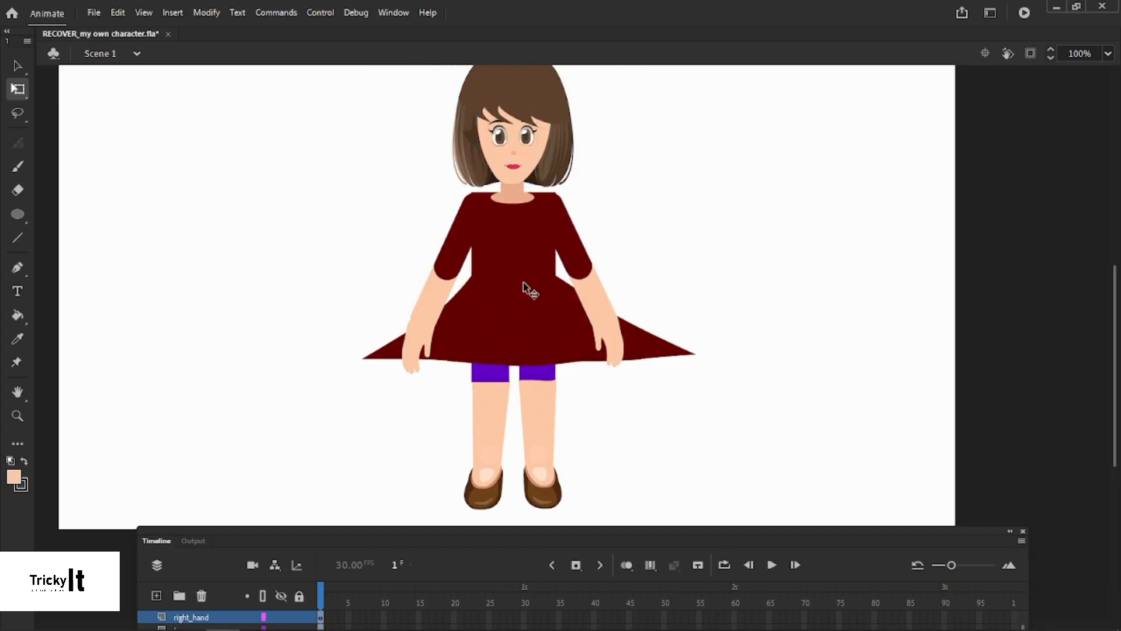
Select the skirt, hips, both legs and shoes together, leaving the lower arm and hand out of the selection
left_click_drag(592, 508, 453, 303)
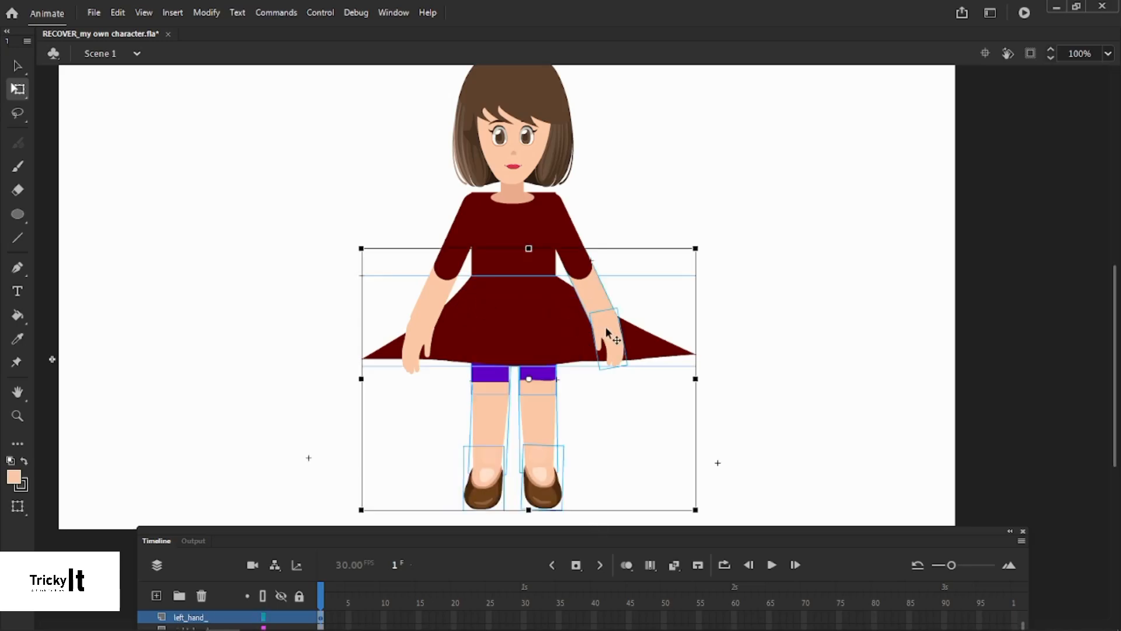
left_click(595, 300, "shift")
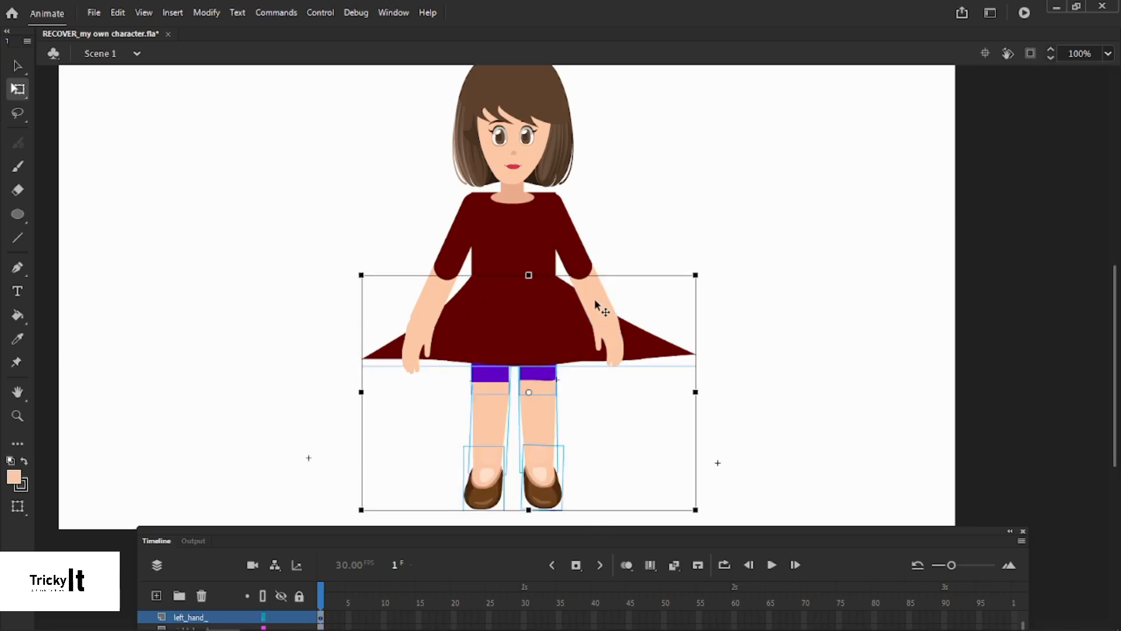
left_click(539, 306, "shift")
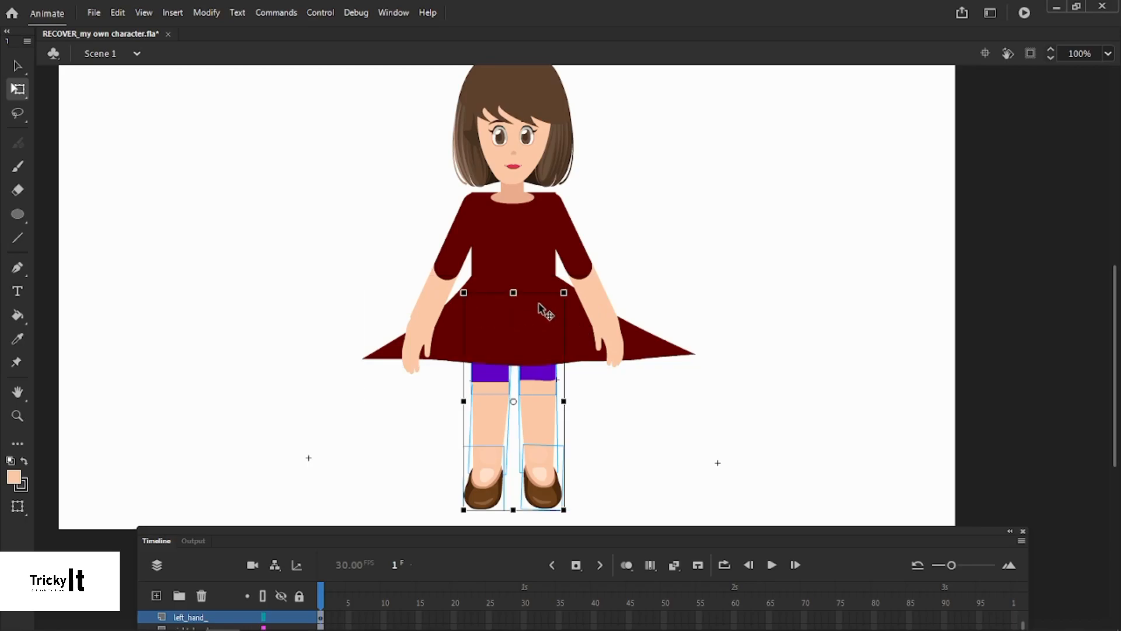
left_click(538, 305, "shift")
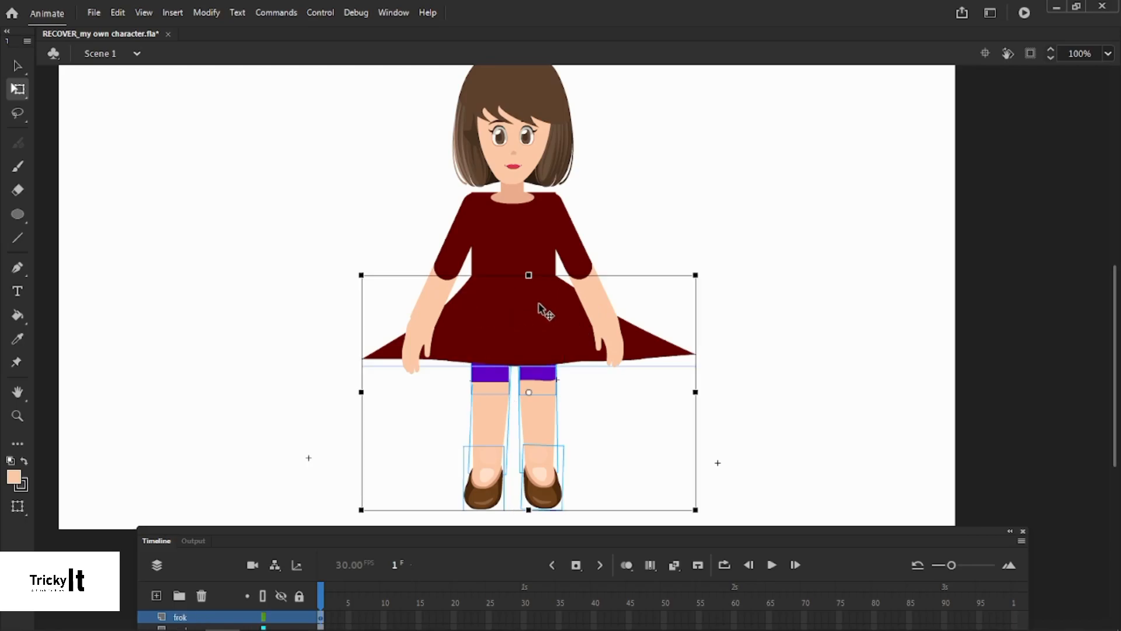
Add the torso to the lower-body selection and set its pivot at the torso circle's centre using the outline display
left_click(265, 595)
left_click_drag(528, 392, 513, 243)
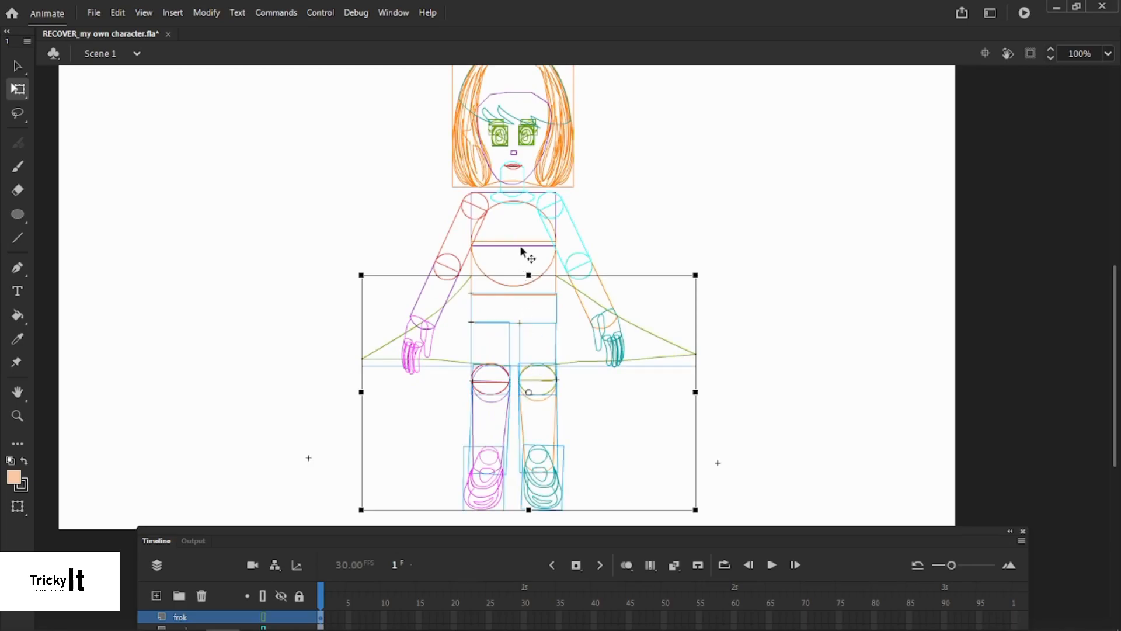
left_click(520, 252, "shift")
left_click_drag(527, 351, 508, 249)
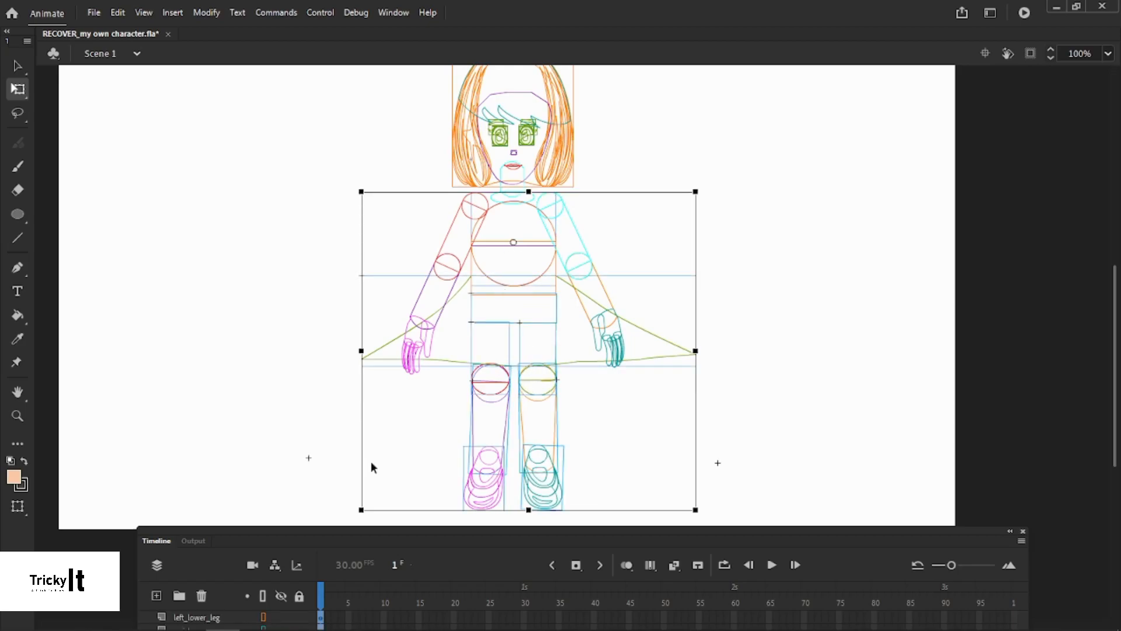
left_click(264, 595)
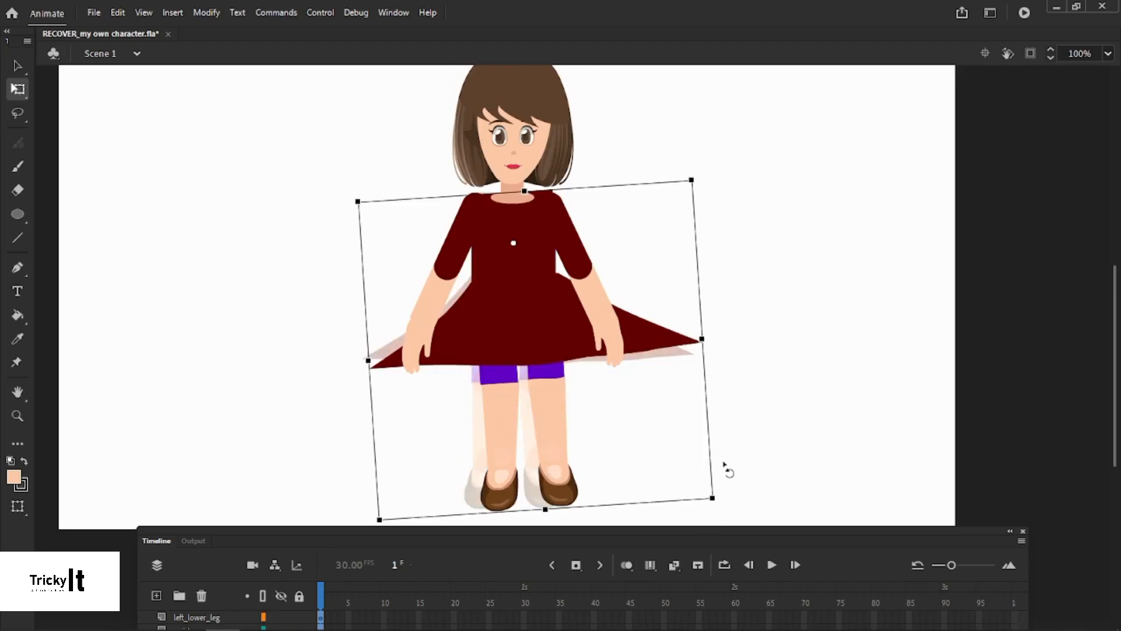